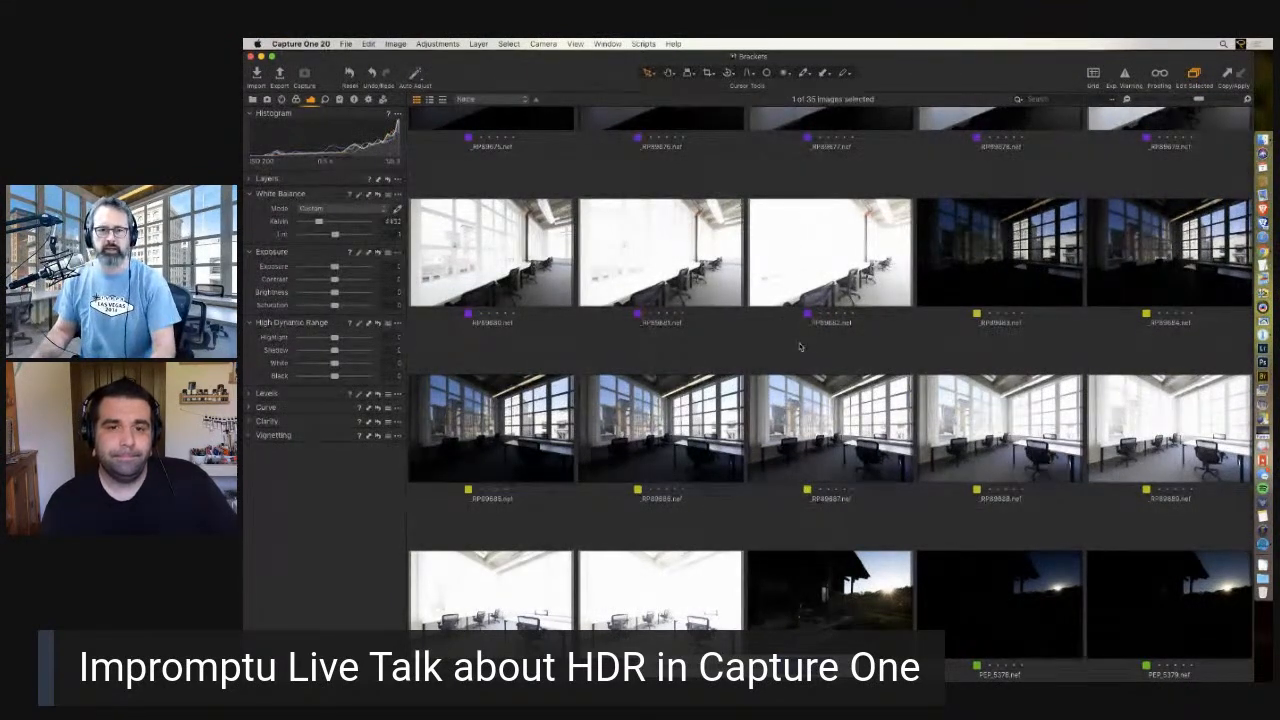
# Locate the dark porch bracket PEP_5377.nef among the thumbnails, select it and open it in the large viewer
pyautogui.scroll(-4, 817, 413)
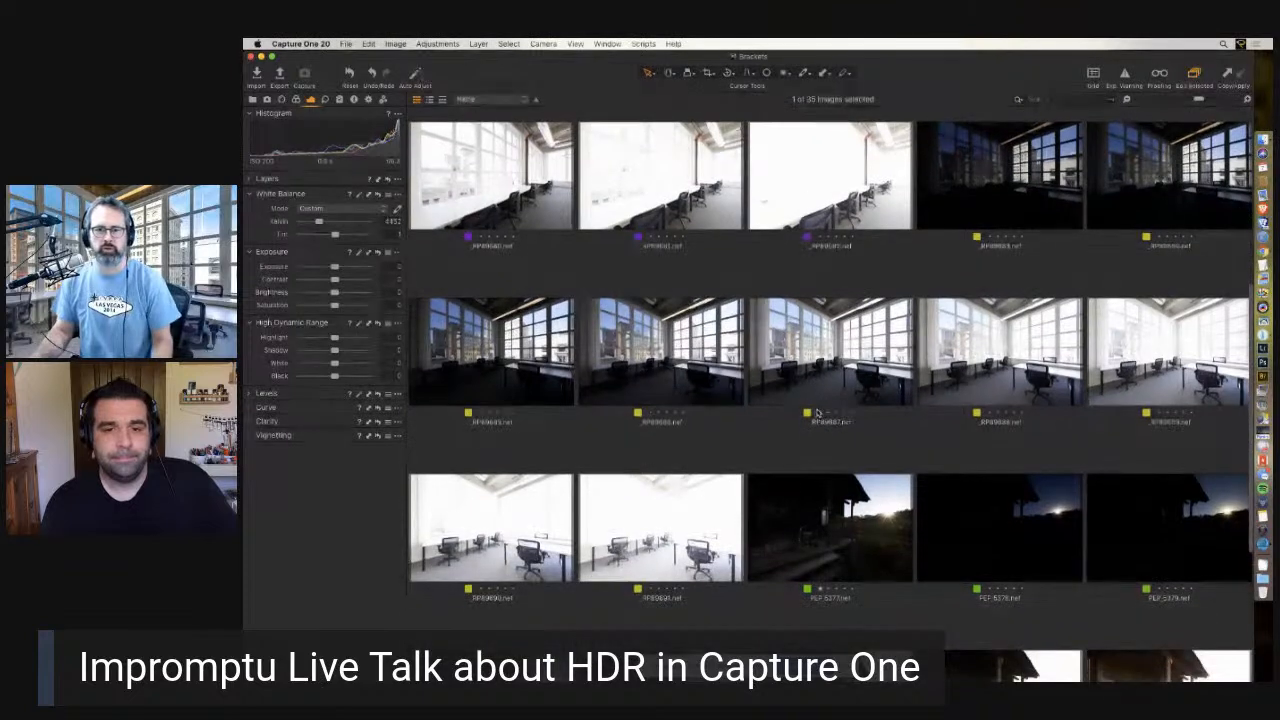
pyautogui.scroll(-1, 819, 410)
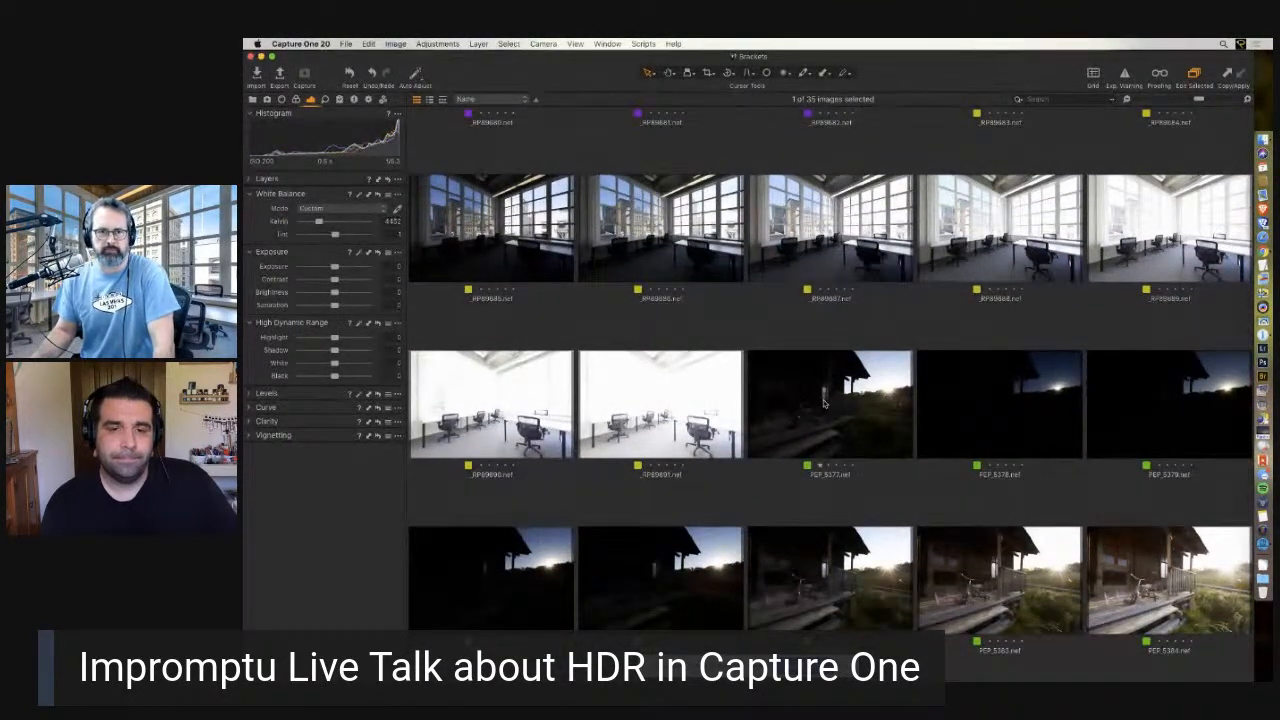
pyautogui.scroll(-1, 823, 404)
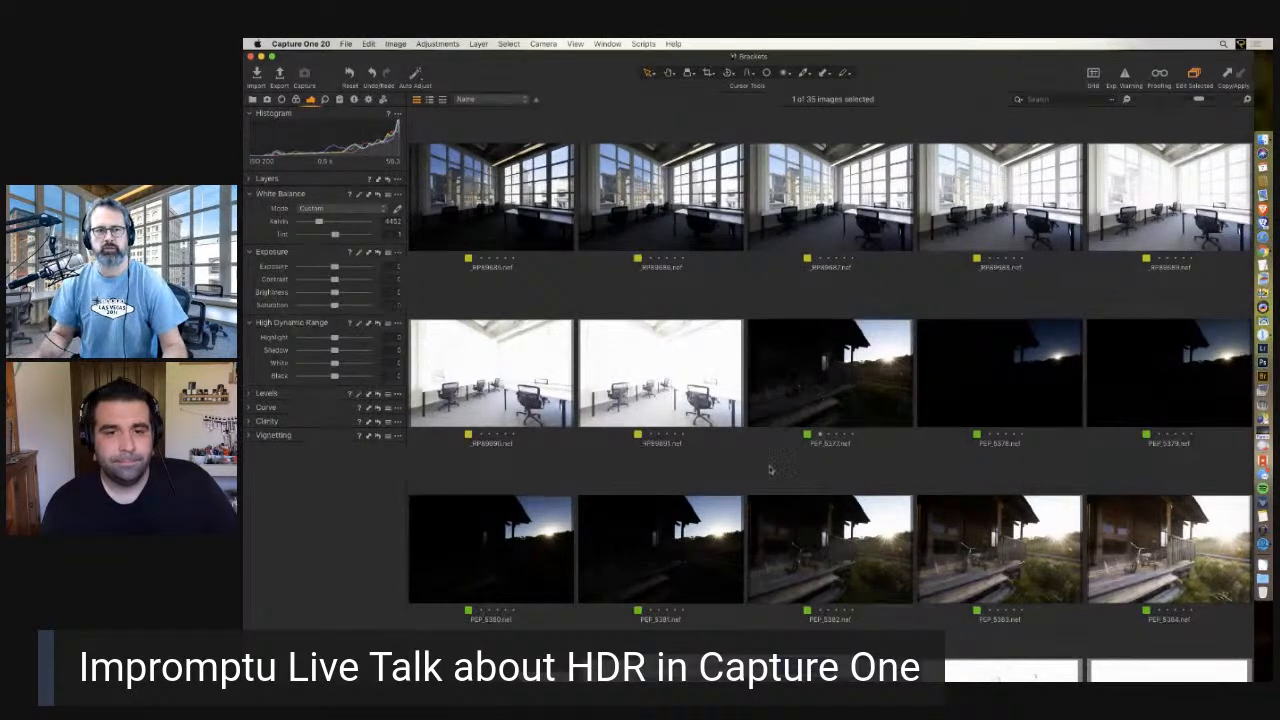
pyautogui.scroll(-3, 796, 488)
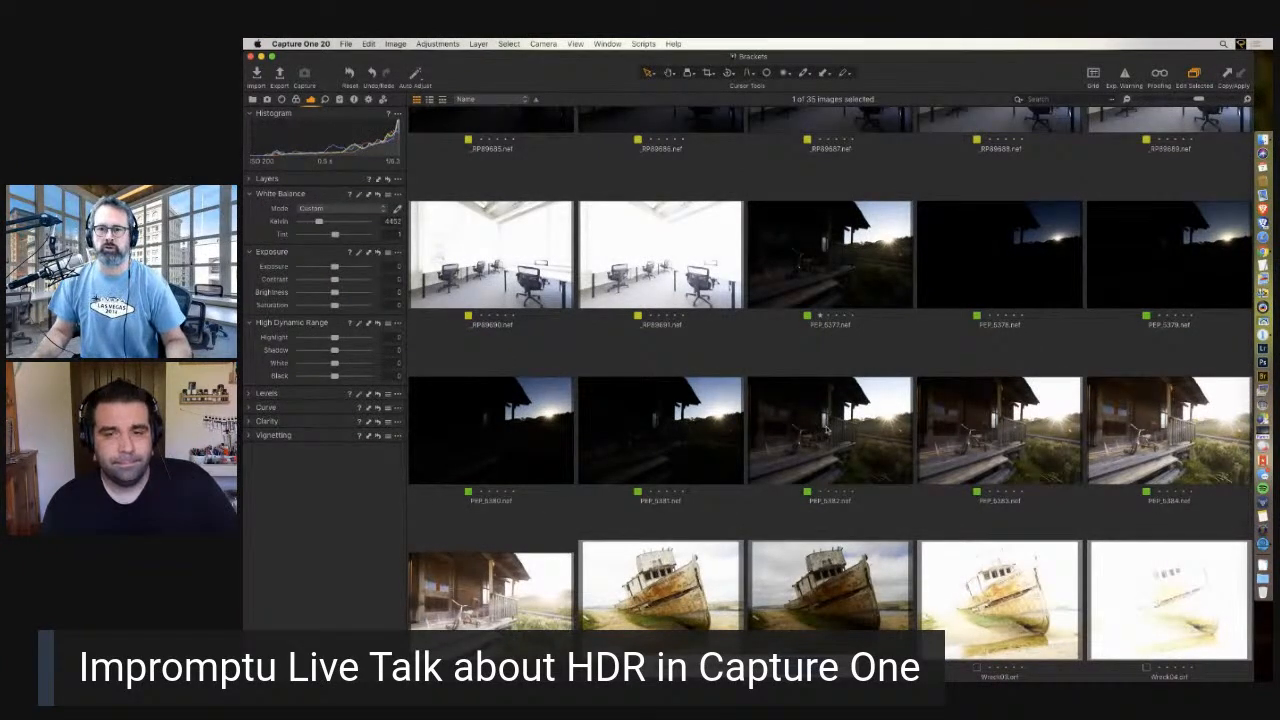
pyautogui.scroll(1, 826, 430)
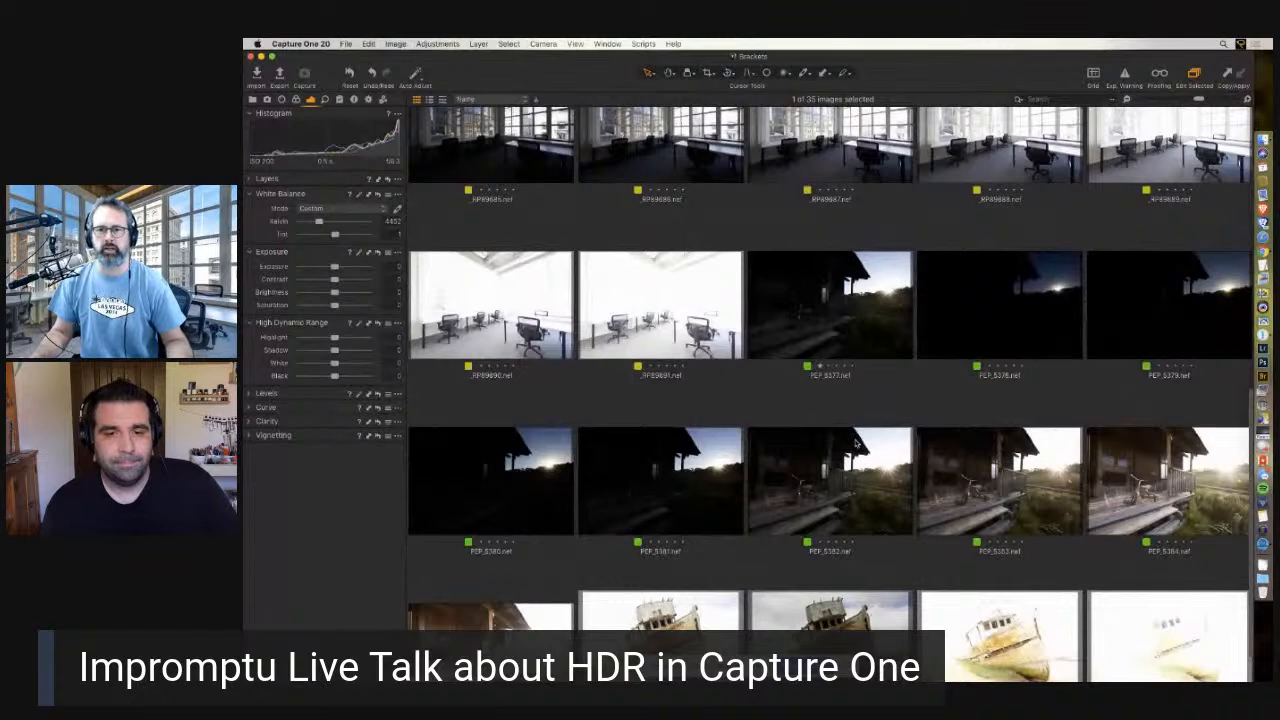
pyautogui.click(836, 316)
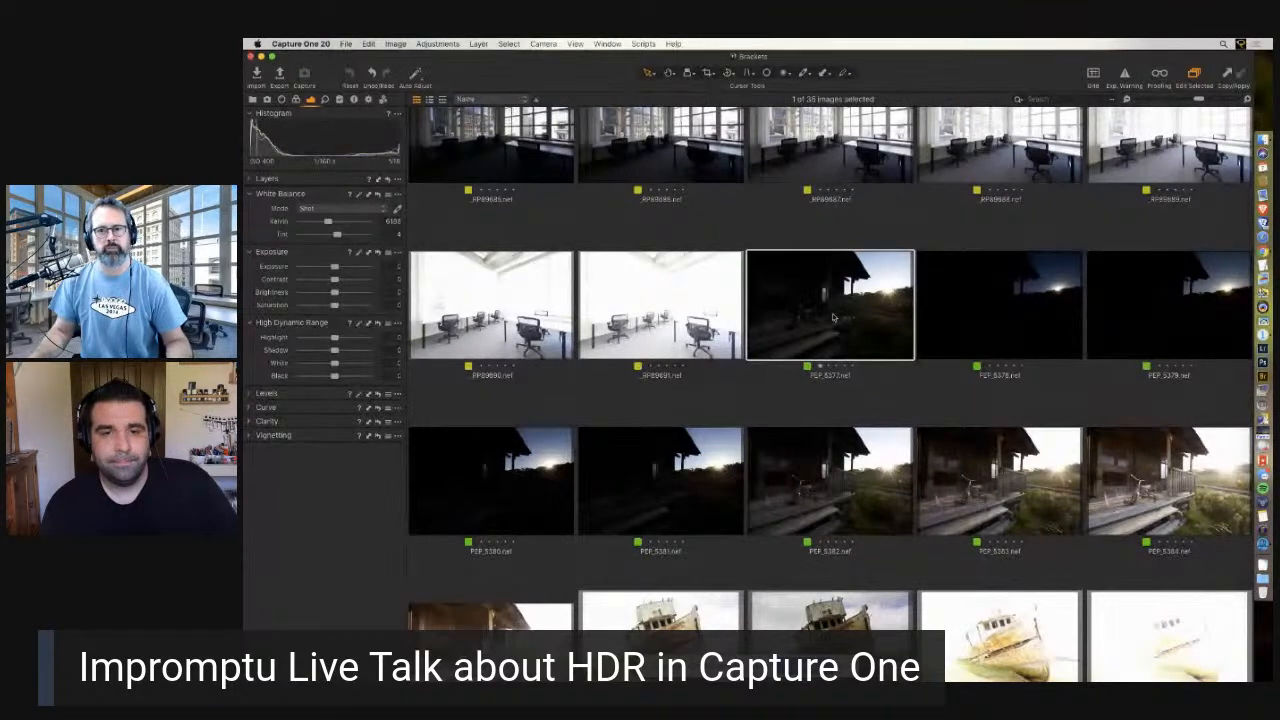
pyautogui.doubleClick(833, 317)
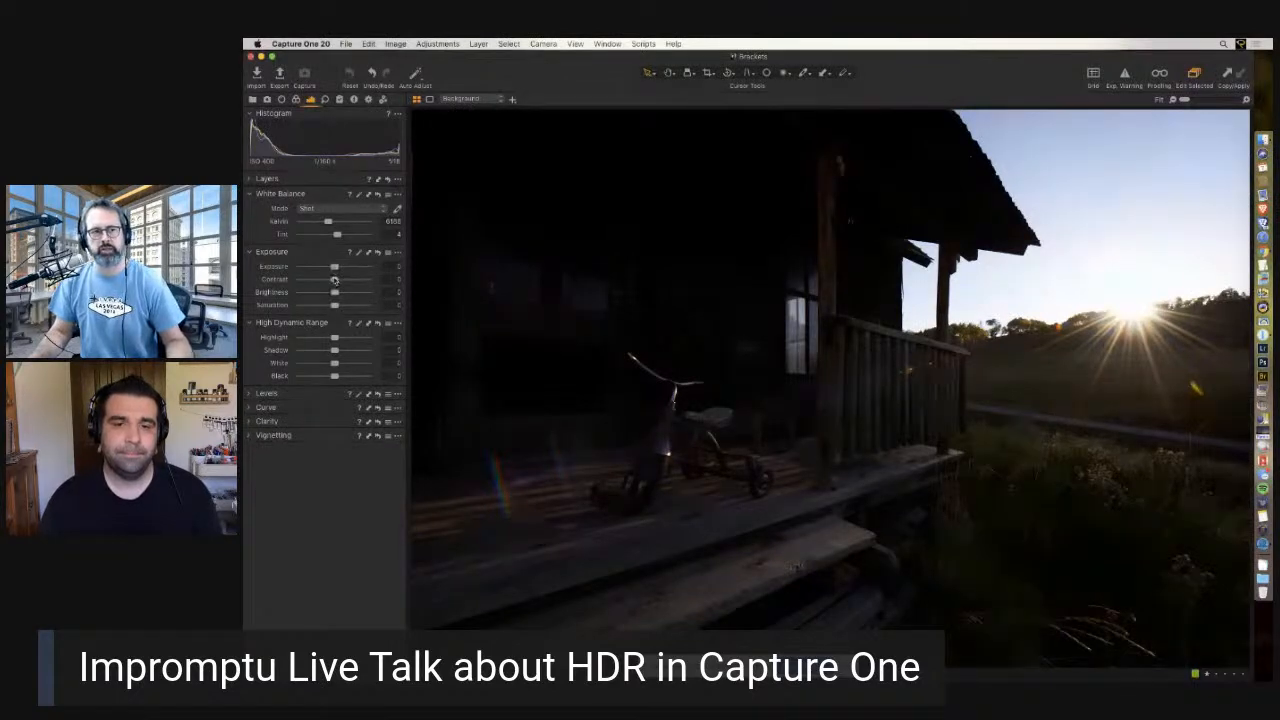
# Try High Dynamic Range values of -100 Highlight and 100 Shadow on the porch image, and reset both
pyautogui.moveTo(334, 350); pyautogui.dragTo(370, 351)
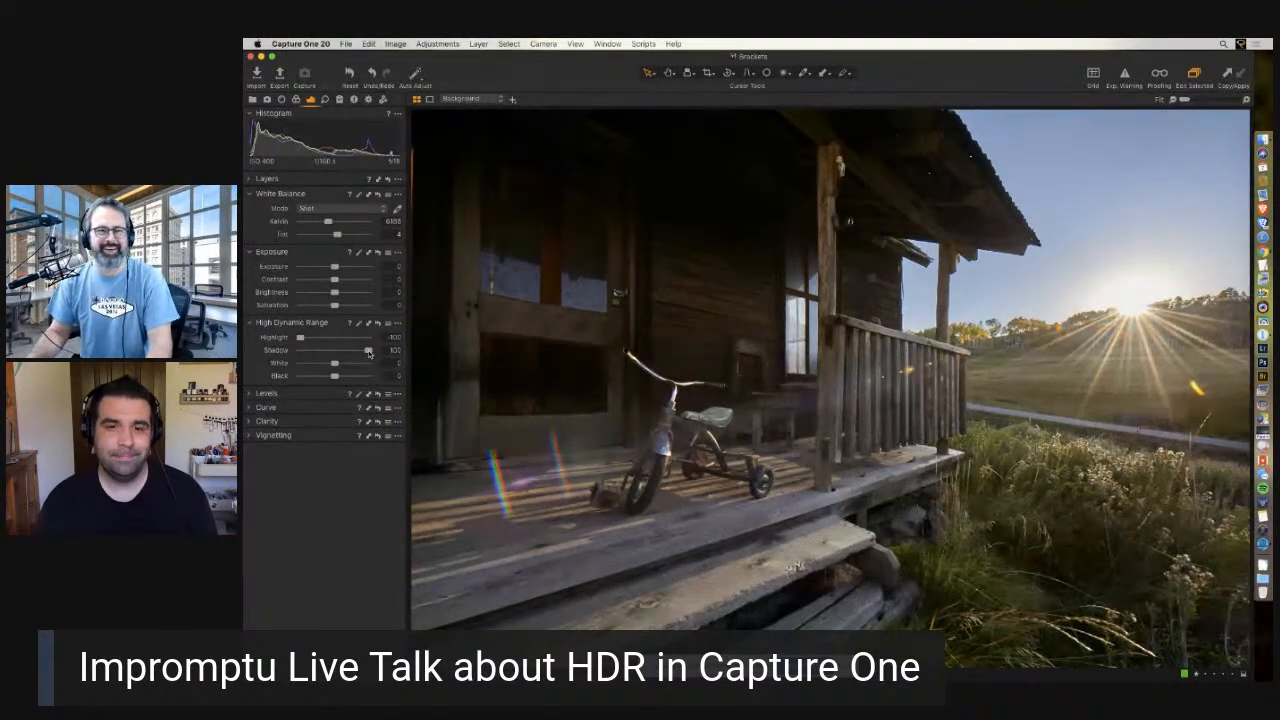
pyautogui.doubleClick(369, 353)
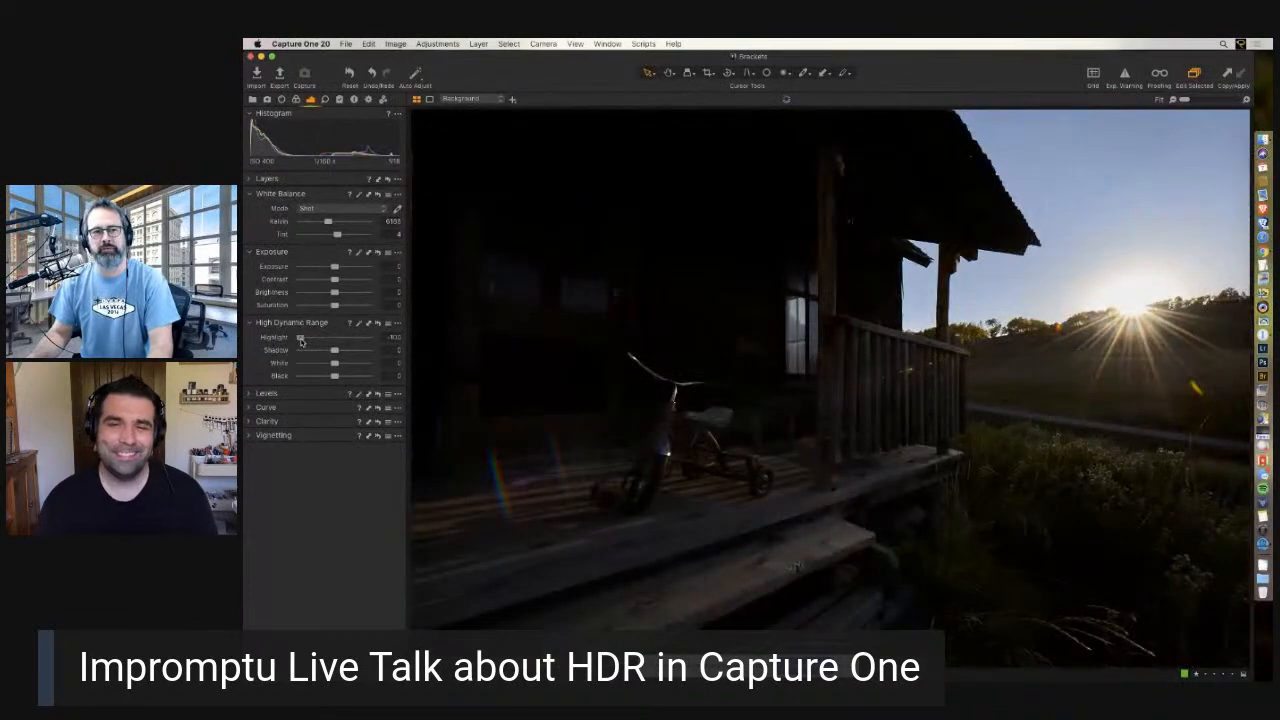
pyautogui.doubleClick(300, 339)
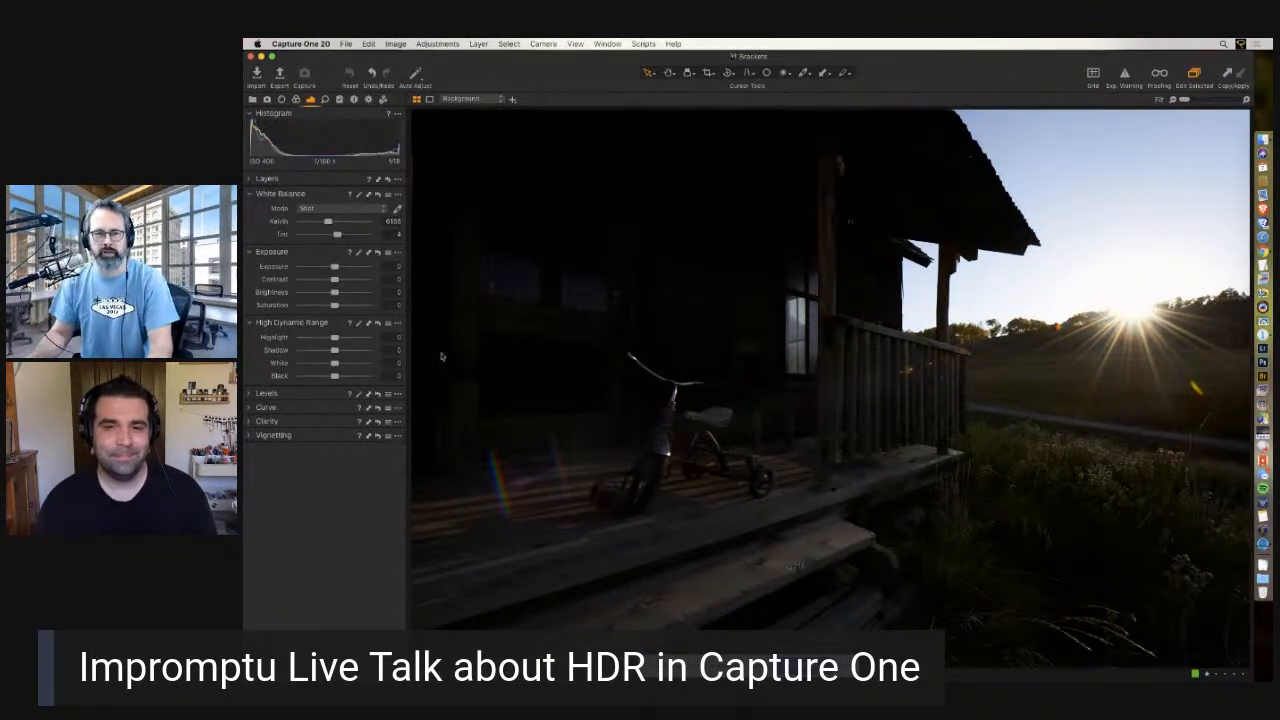
# Return to the thumbnail grid and select the nine bracketed porch shots from PEP_5377.nef through PEP_5385.nef
pyautogui.press('super+alt+v')
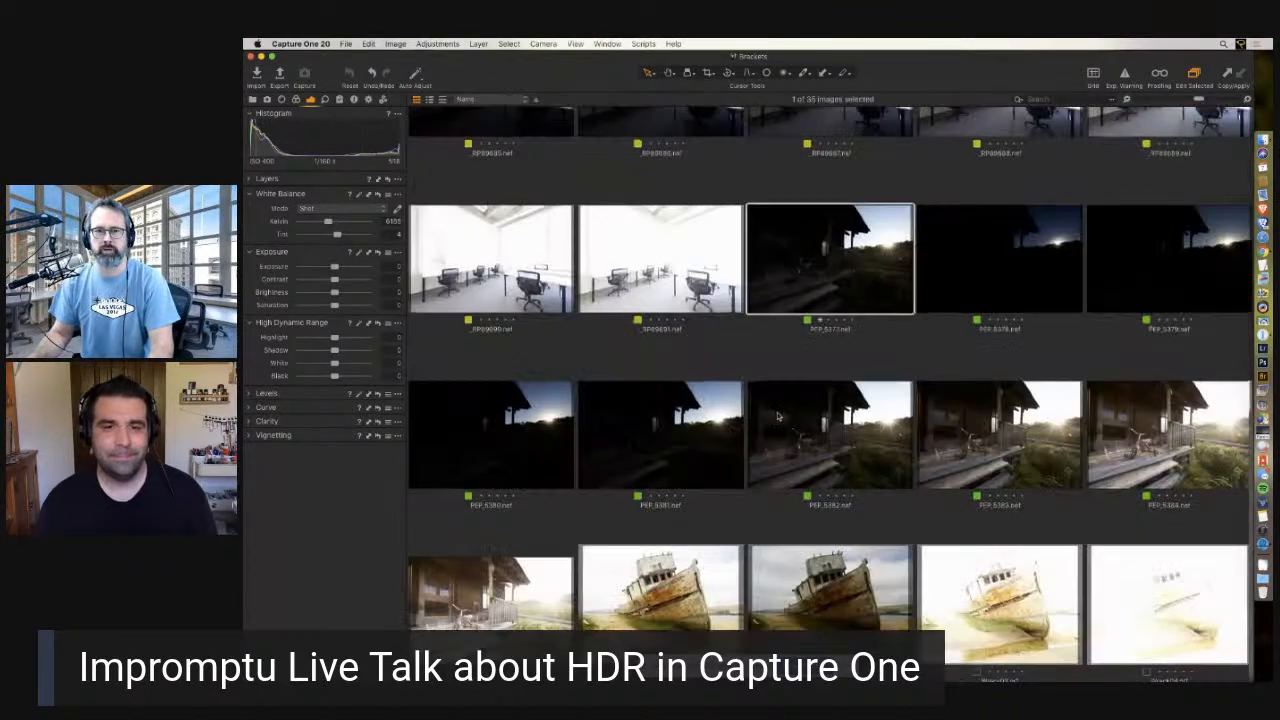
pyautogui.scroll(5, 778, 416)
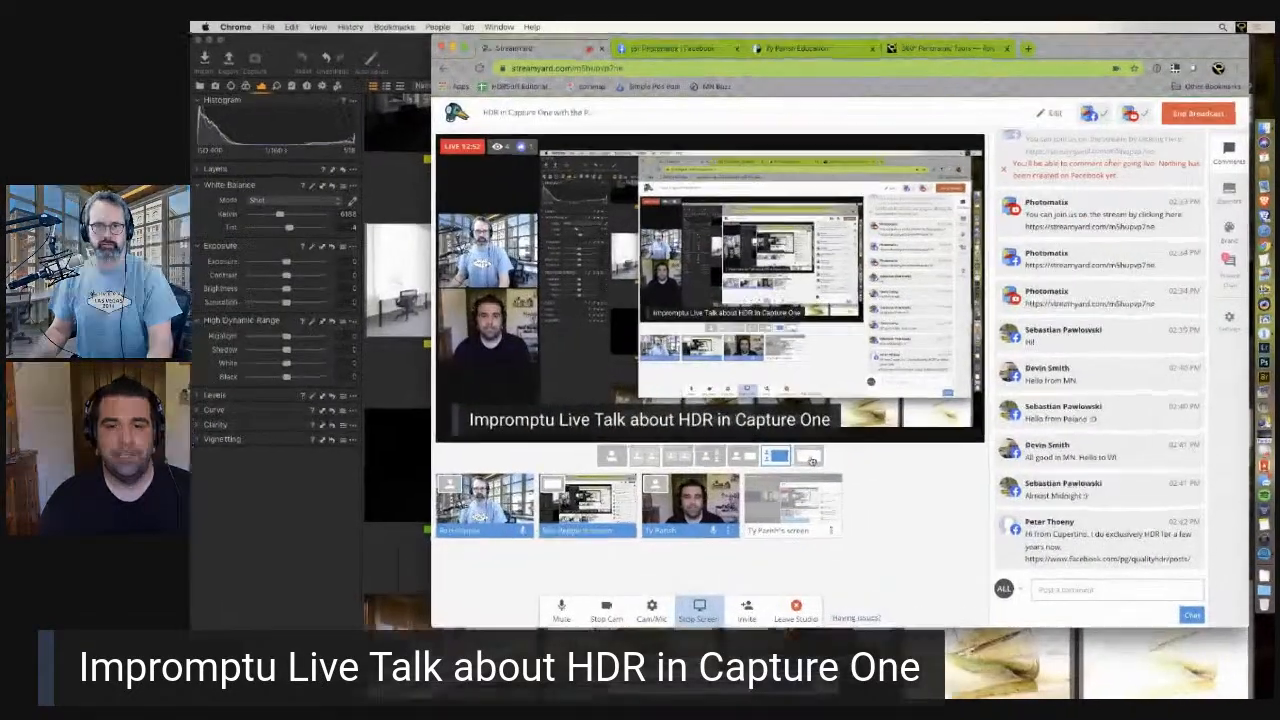
pyautogui.press('super+Tab')
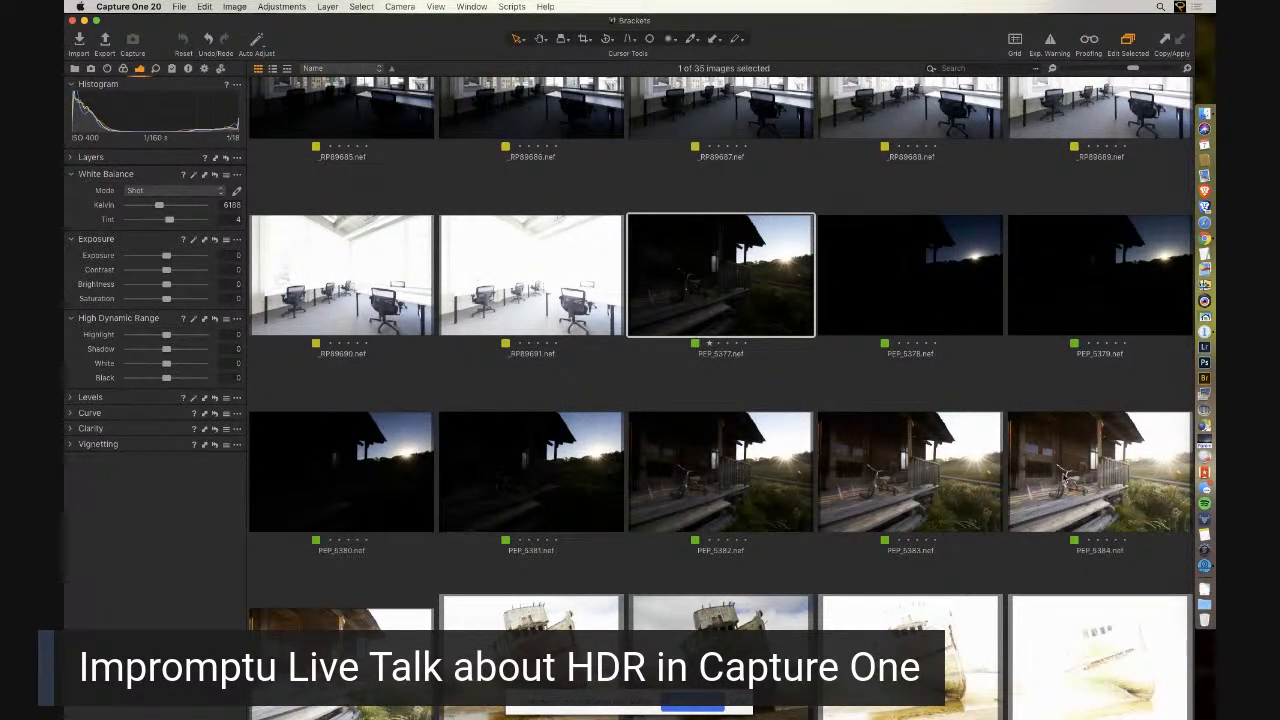
pyautogui.keyDown('shift'); pyautogui.click(529, 585); pyautogui.keyUp('shift')
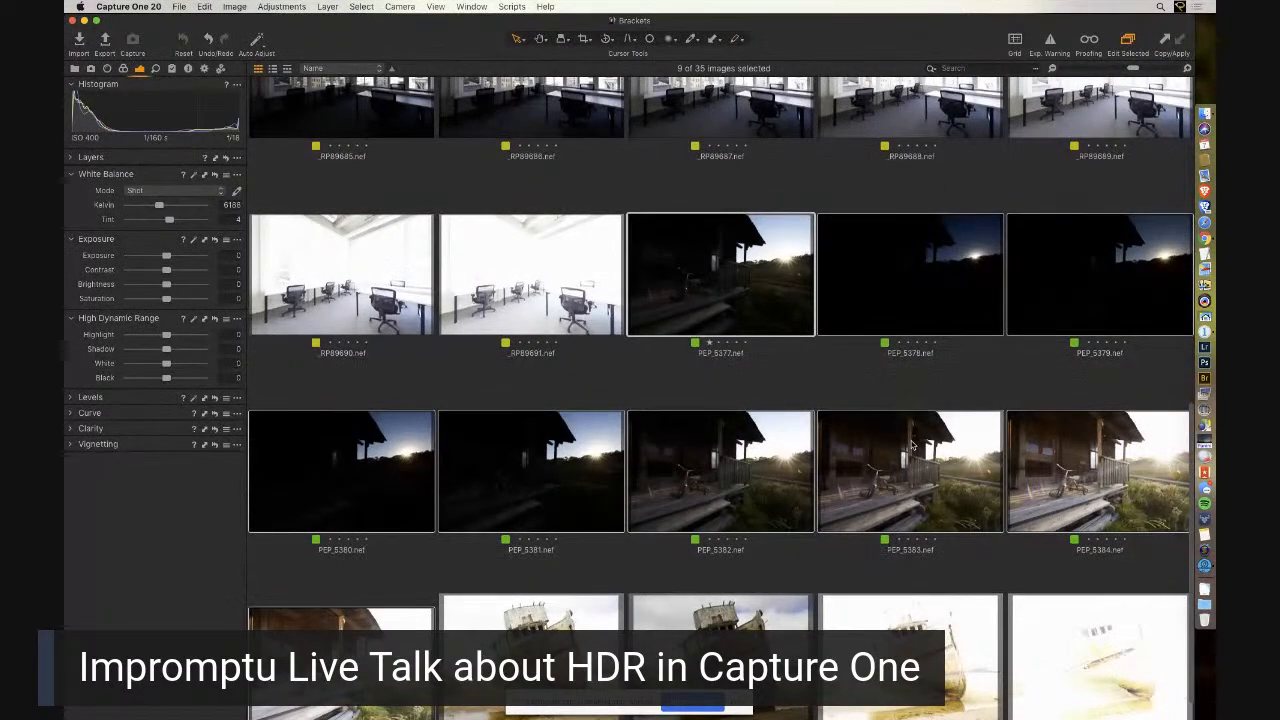
# Send the selected porch brackets to Merge to HDR with Photomatix Pro, keeping the existing file name and format settings
pyautogui.scroll(-1, 912, 446)
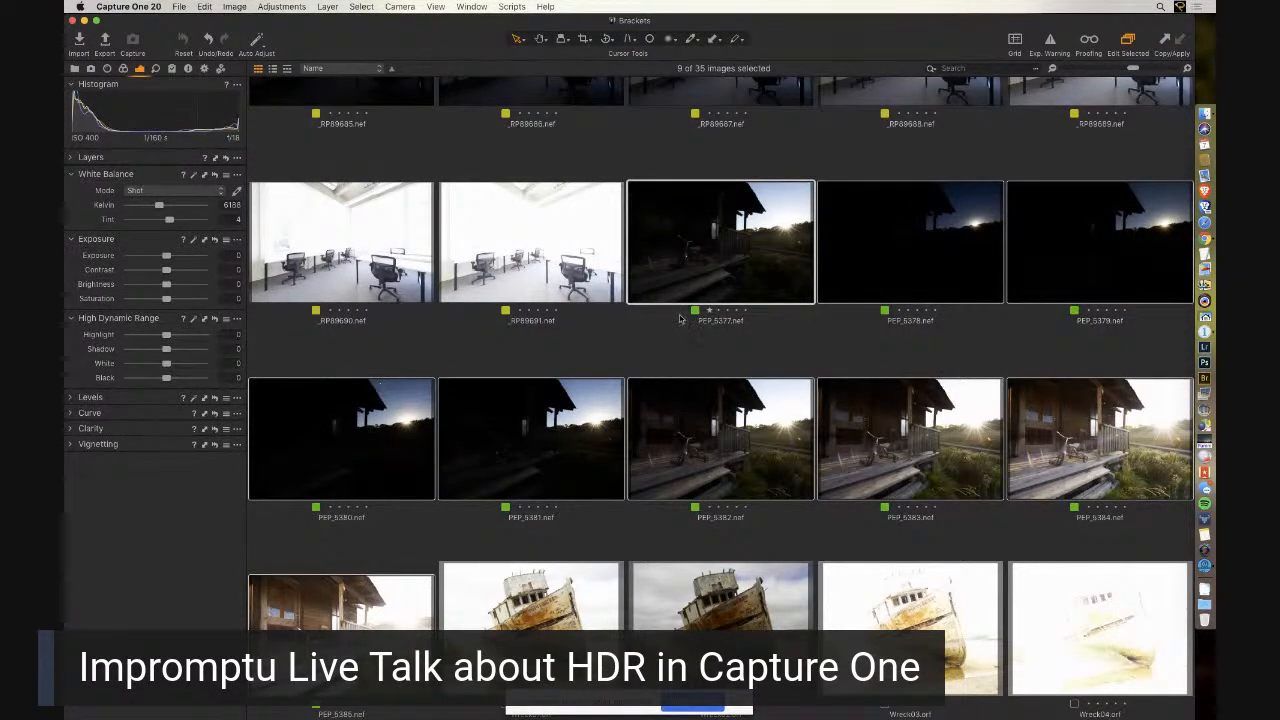
pyautogui.rightClick(716, 233)
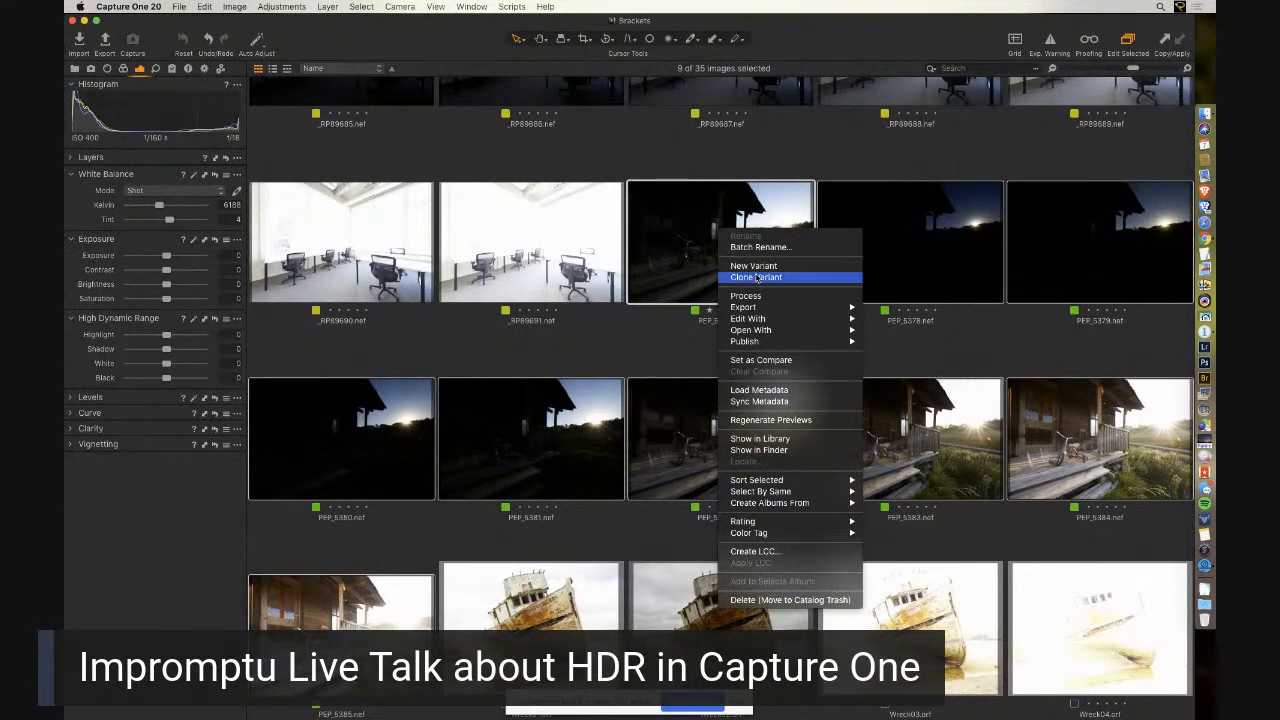
pyautogui.moveTo(772, 313)
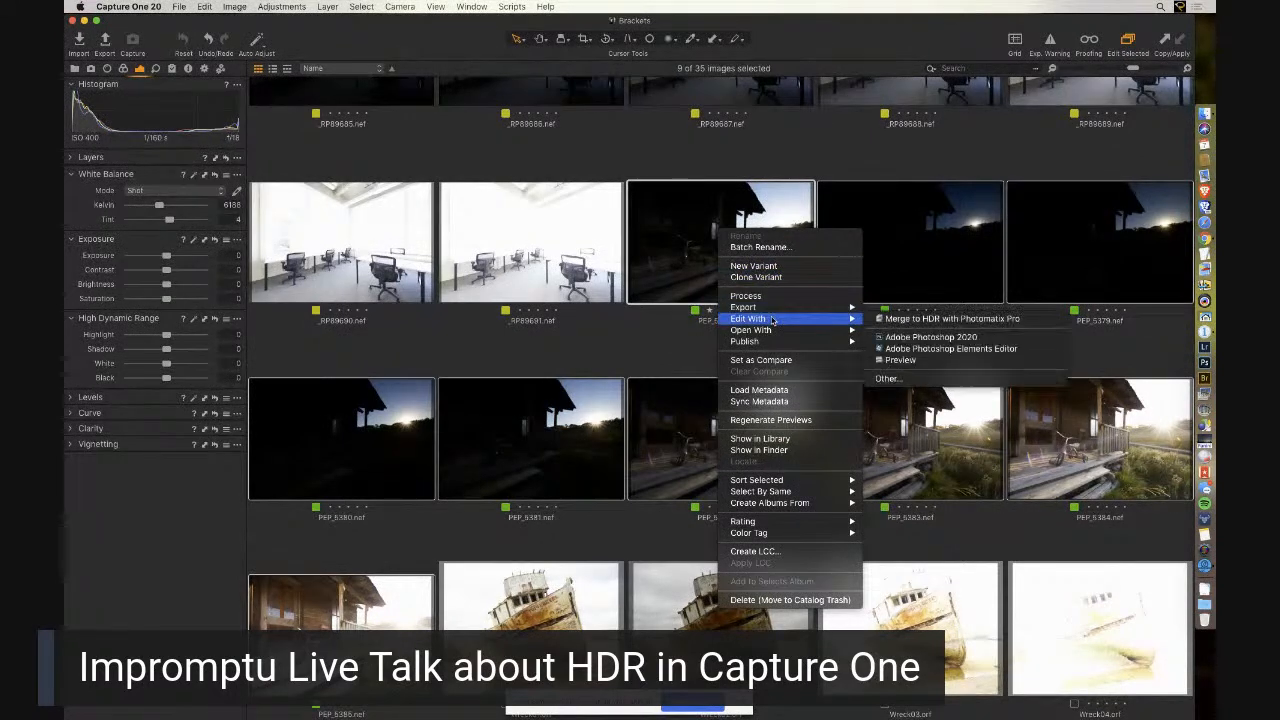
pyautogui.click(913, 320)
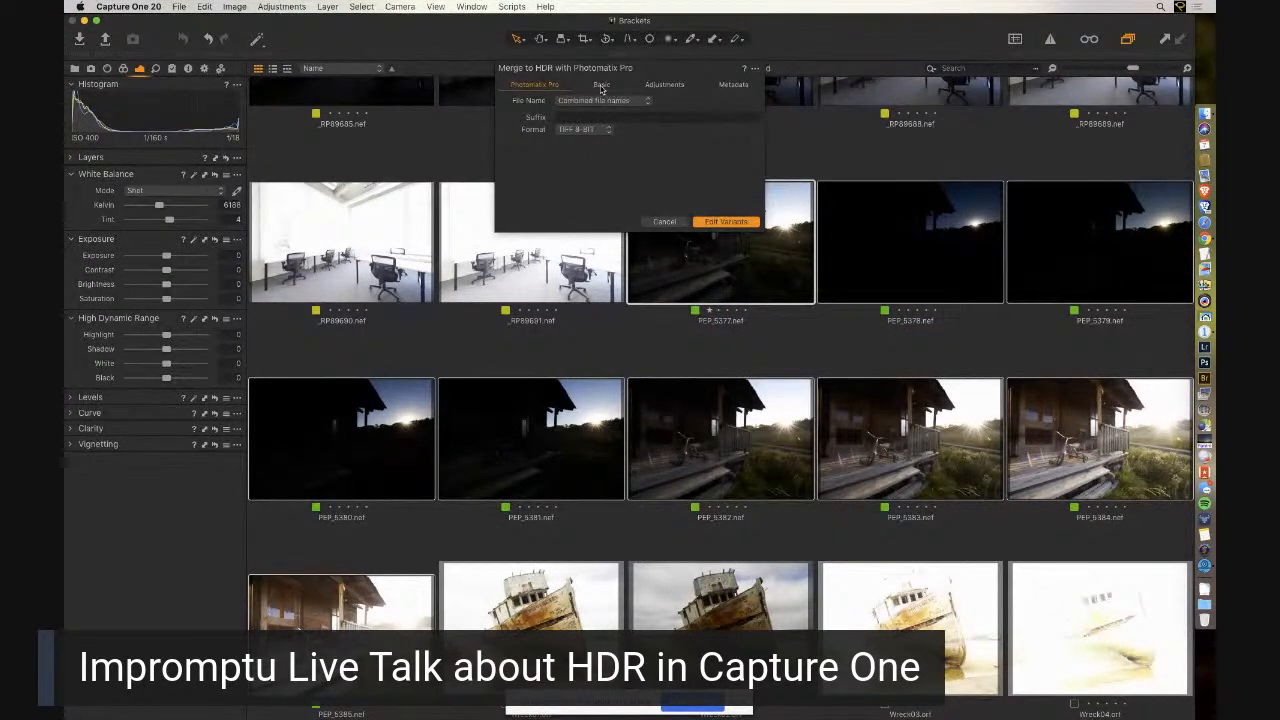
pyautogui.click(718, 222)
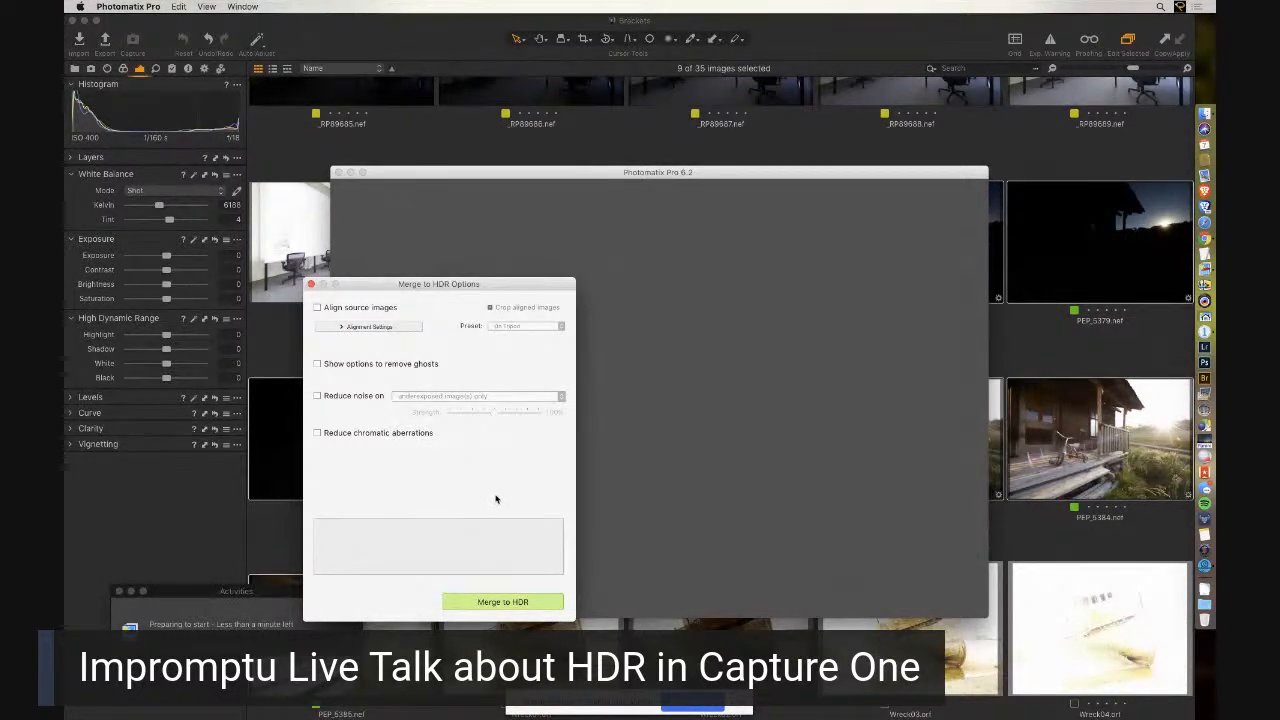
# Merge the brackets to HDR with alignment, ghost removal, noise reduction and chromatic aberration reduction all left off
pyautogui.moveTo(461, 441)
pyautogui.moveTo(340, 311)
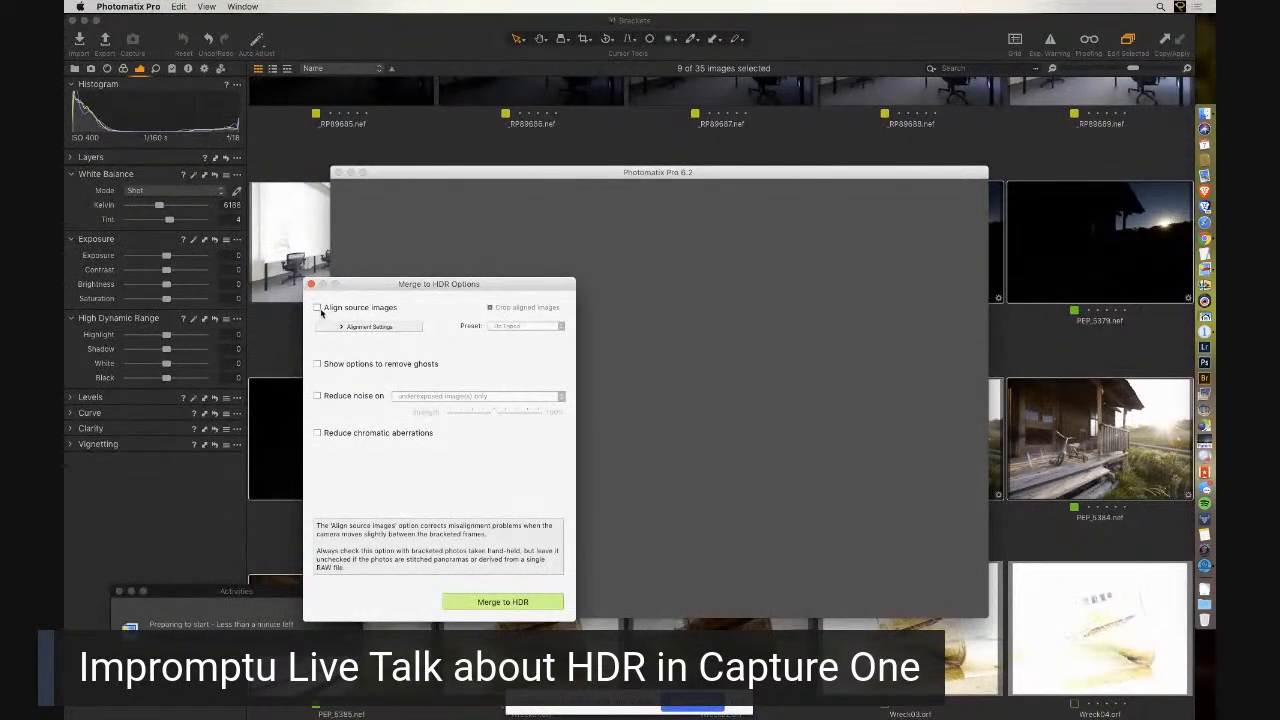
pyautogui.moveTo(334, 367)
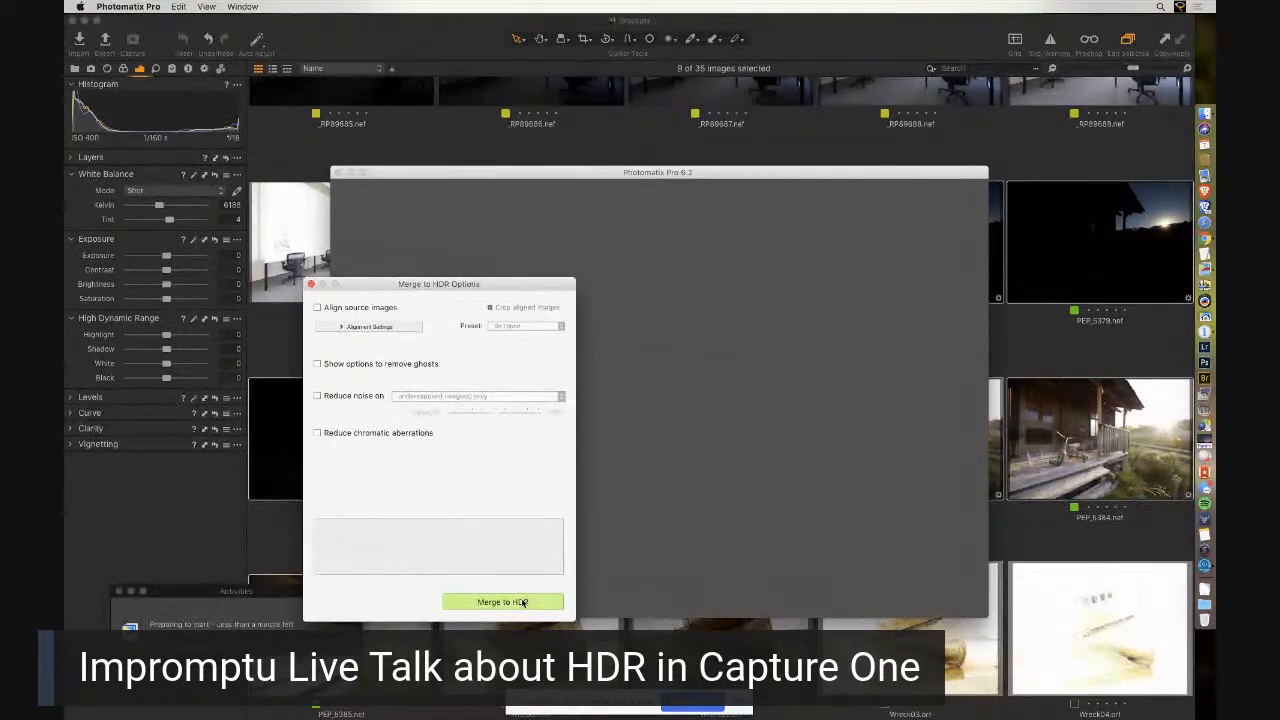
pyautogui.click(502, 601)
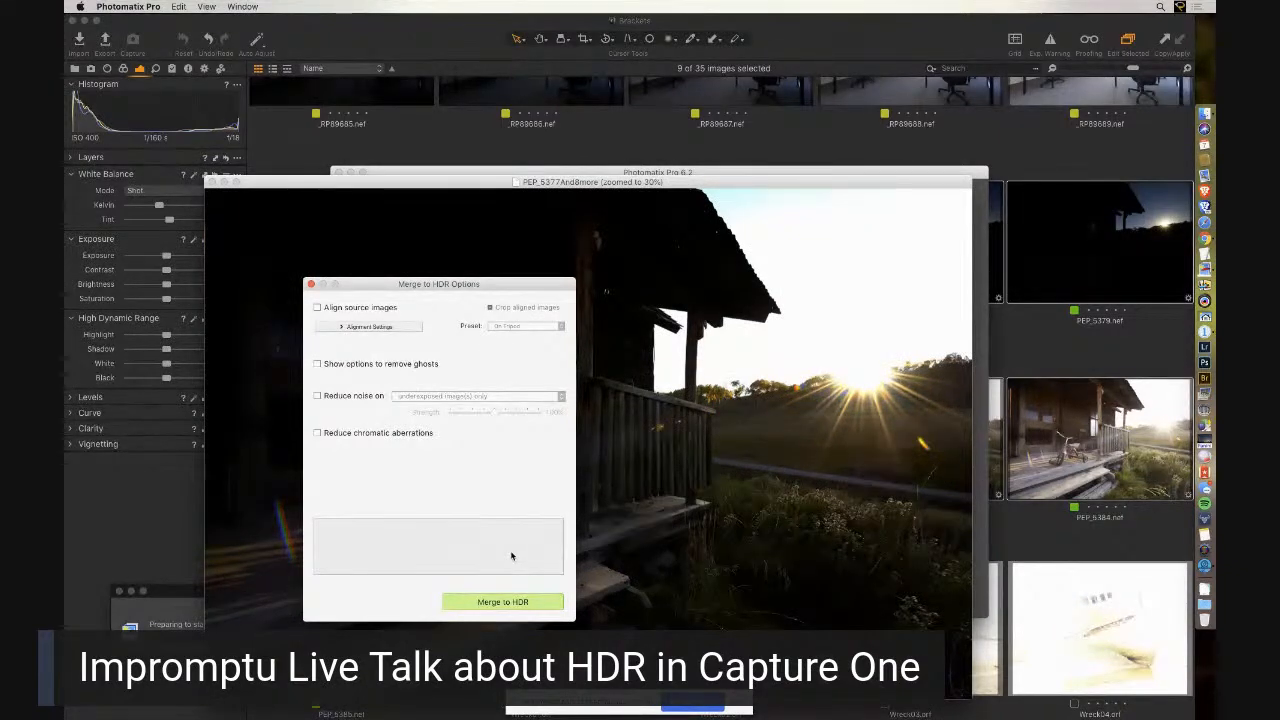
pyautogui.press('Return')
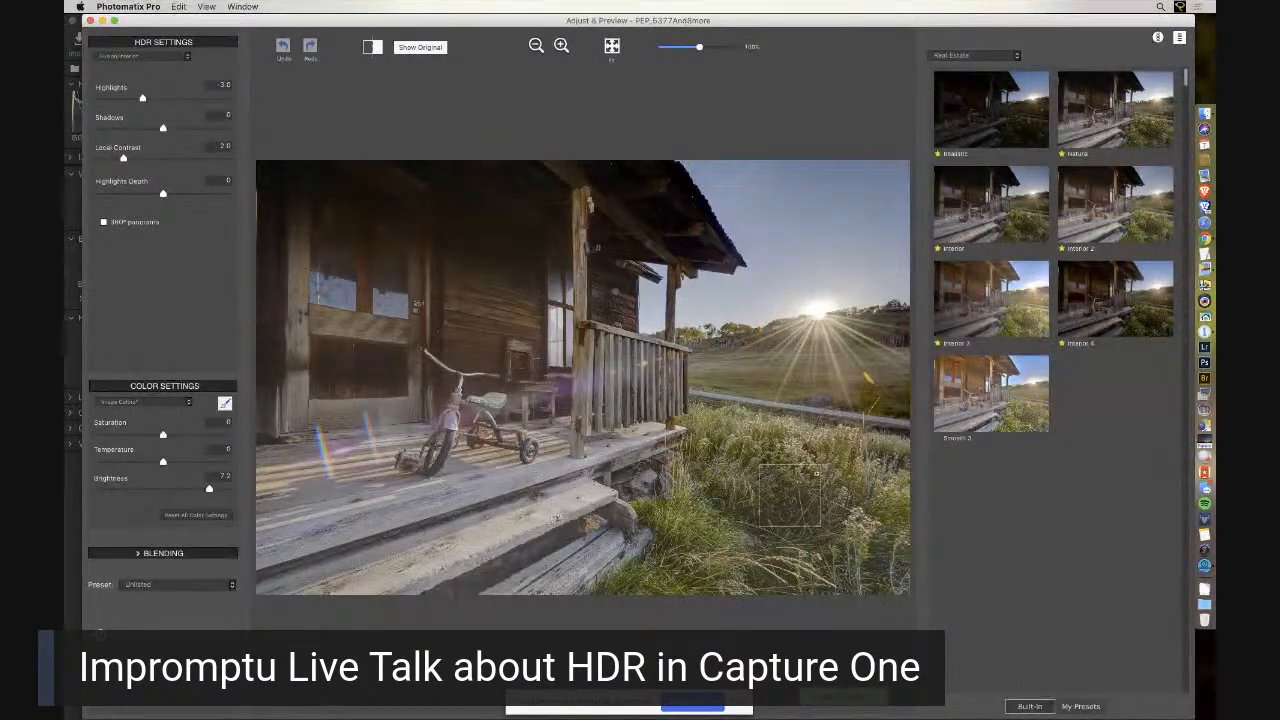
# Apply the Natural preset to the merged image and switch the preset list from Real Estate to All Styles
pyautogui.click(1125, 114)
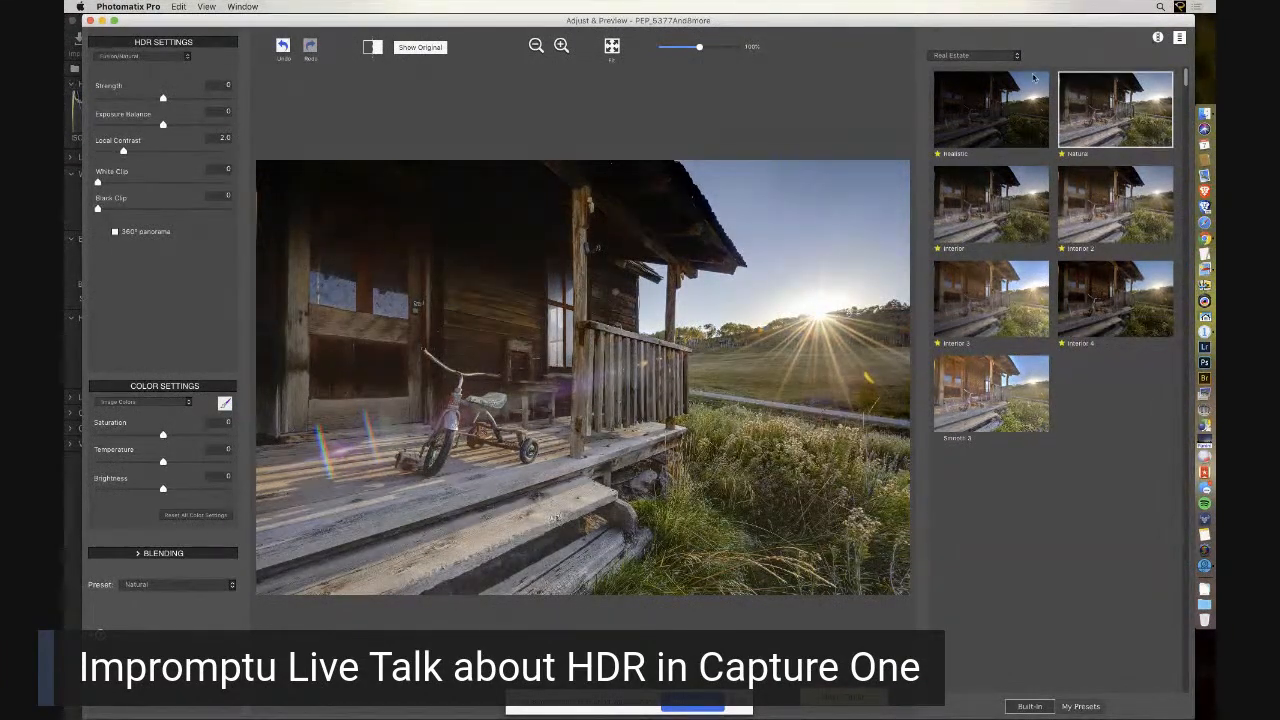
pyautogui.click(1017, 56)
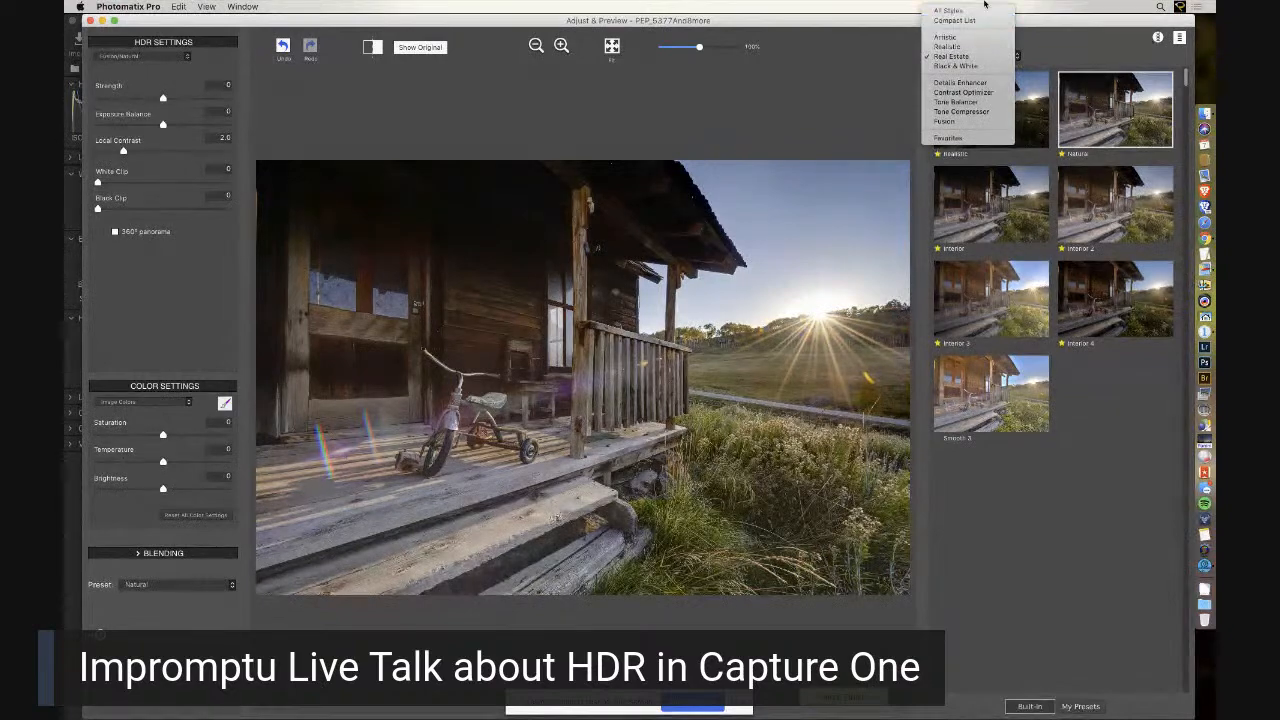
pyautogui.click(990, 20)
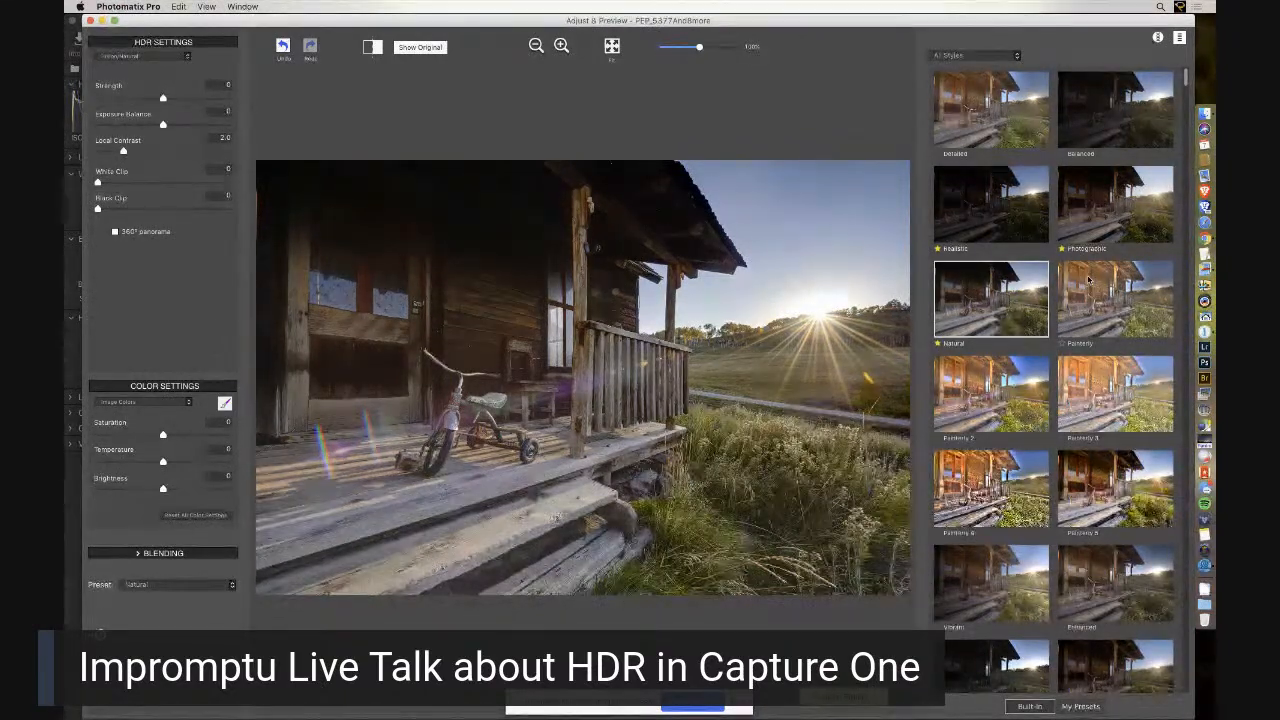
# Try the Photographic, Painterly 2, Realistic 2 and Interior 4 presets in turn on the merged porch image
pyautogui.click(1120, 215)
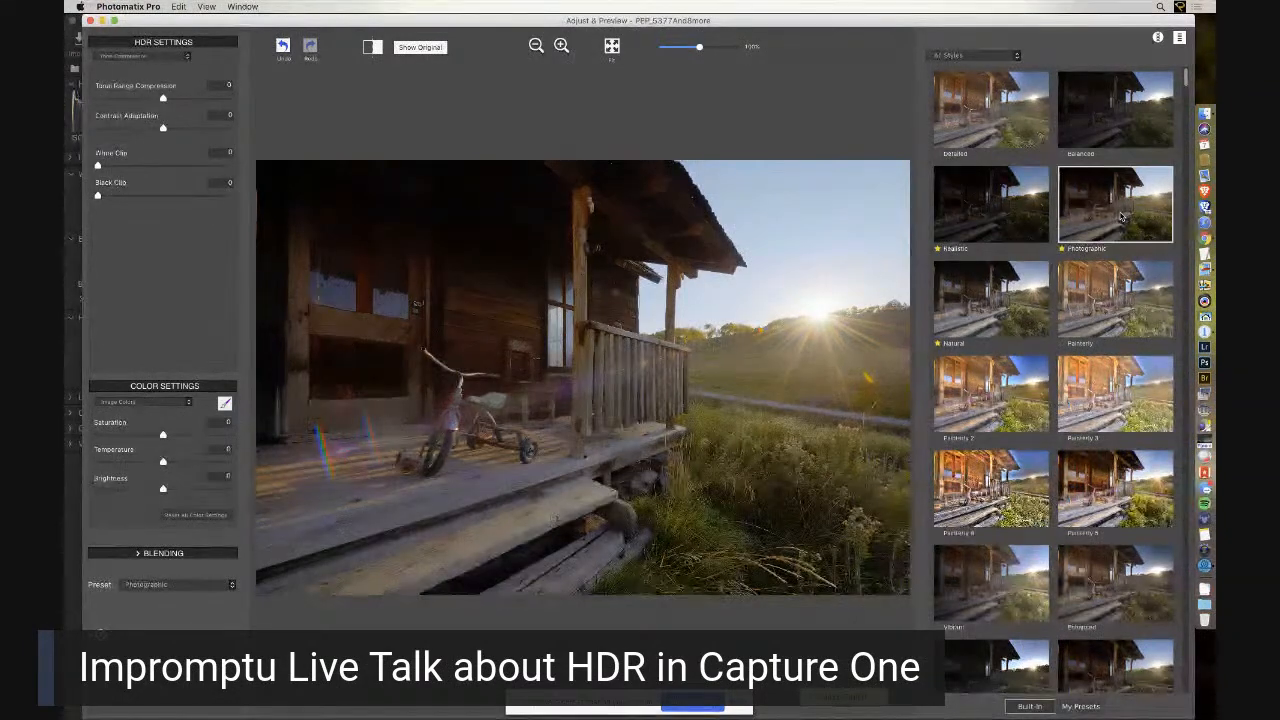
pyautogui.click(988, 386)
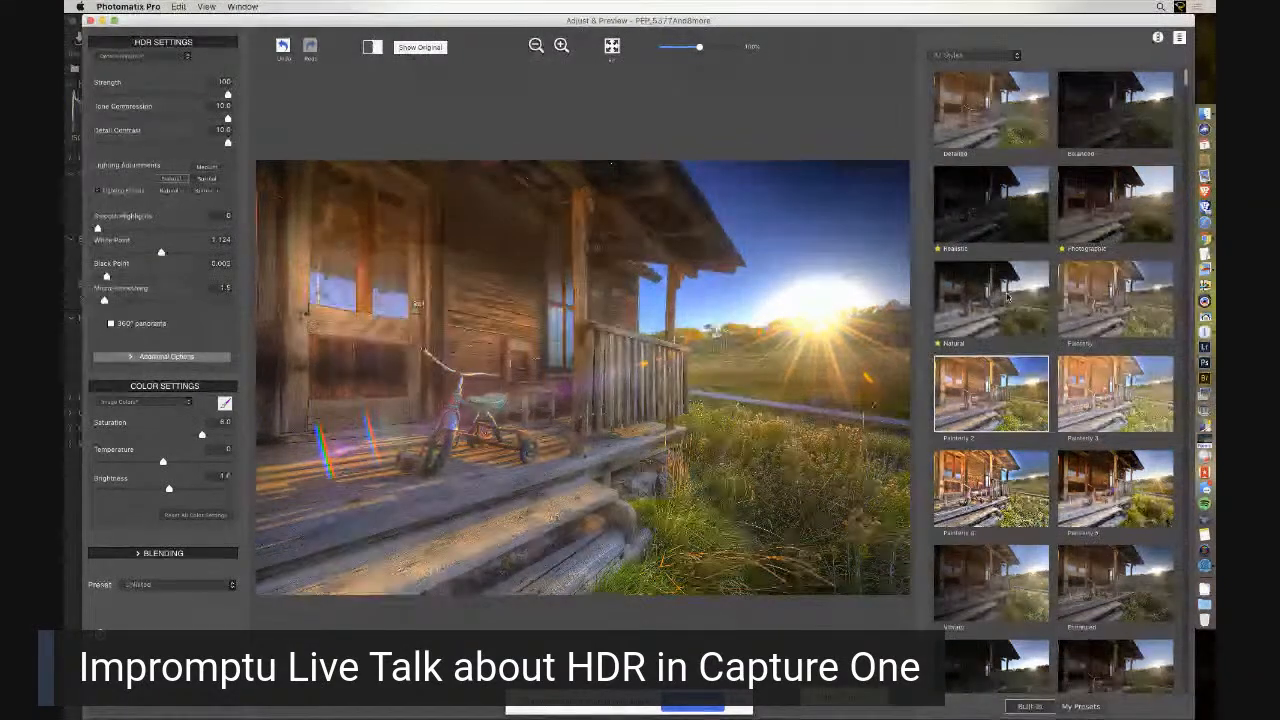
pyautogui.scroll(-5, 1045, 405)
pyautogui.click(1077, 425)
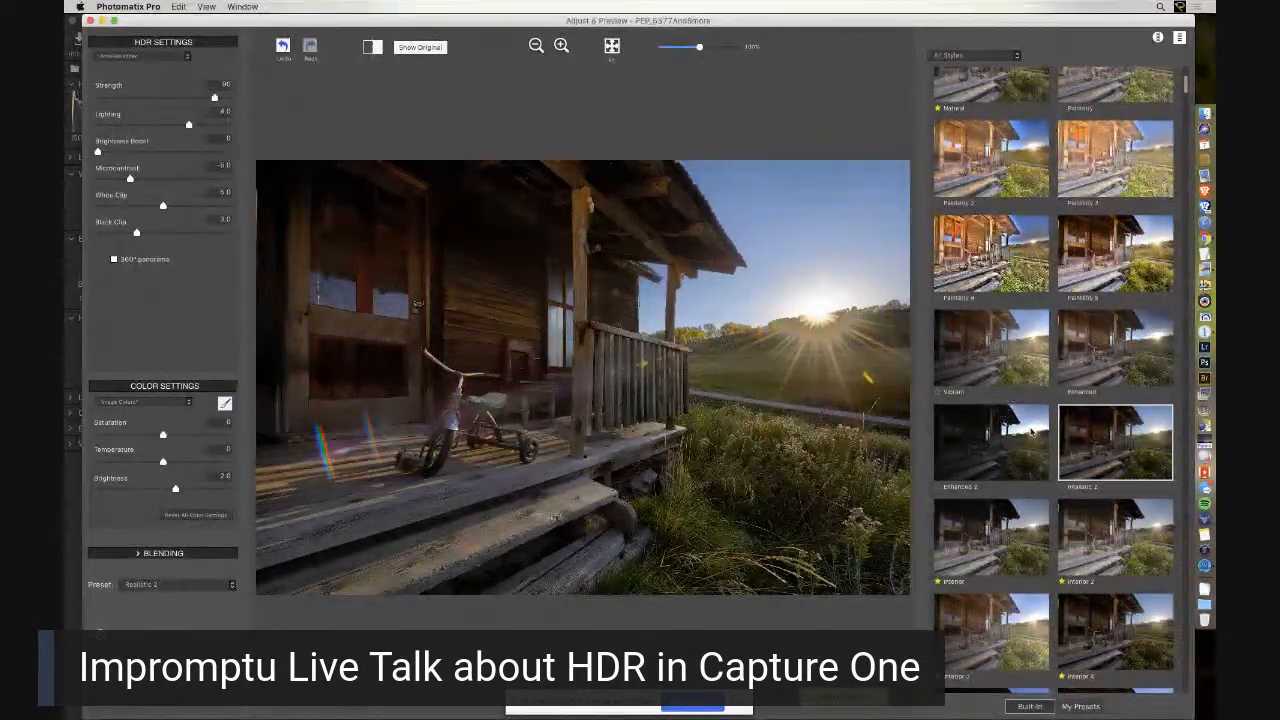
pyautogui.scroll(-3, 1031, 432)
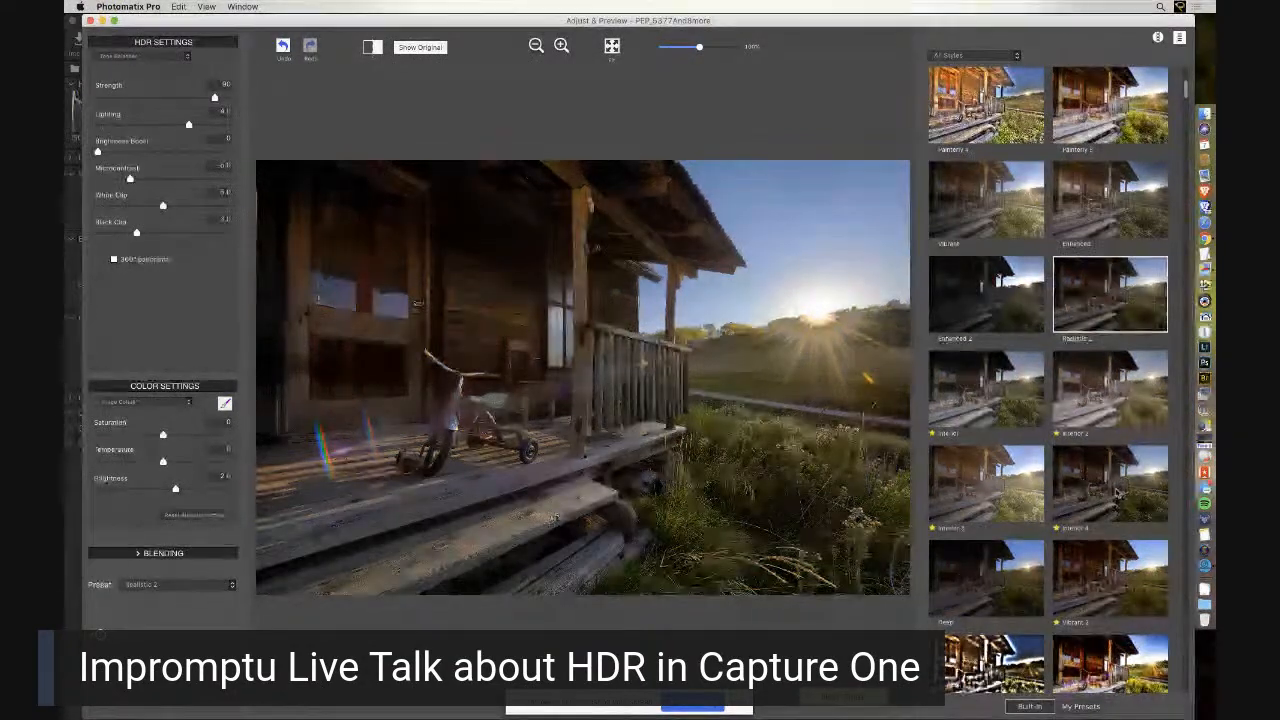
pyautogui.click(1117, 491)
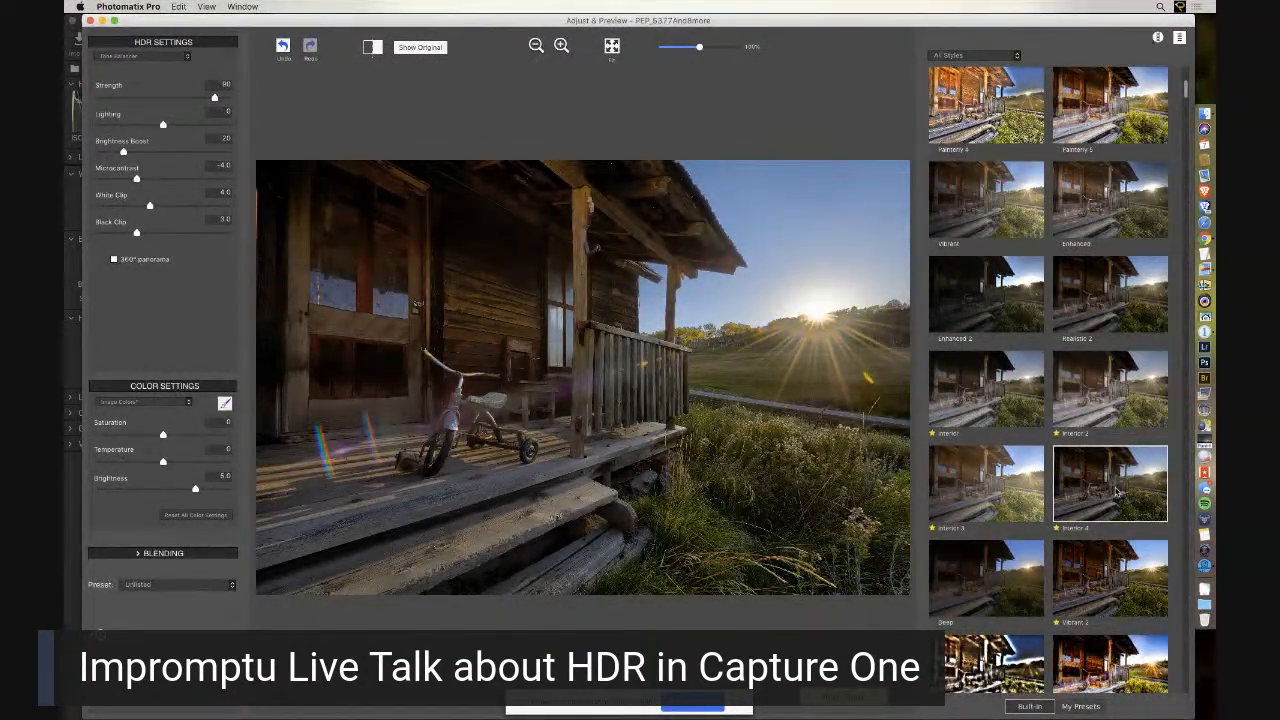
# Apply the Deep preset to the merged porch image and look through the surrounding presets
pyautogui.scroll(-2, 1117, 491)
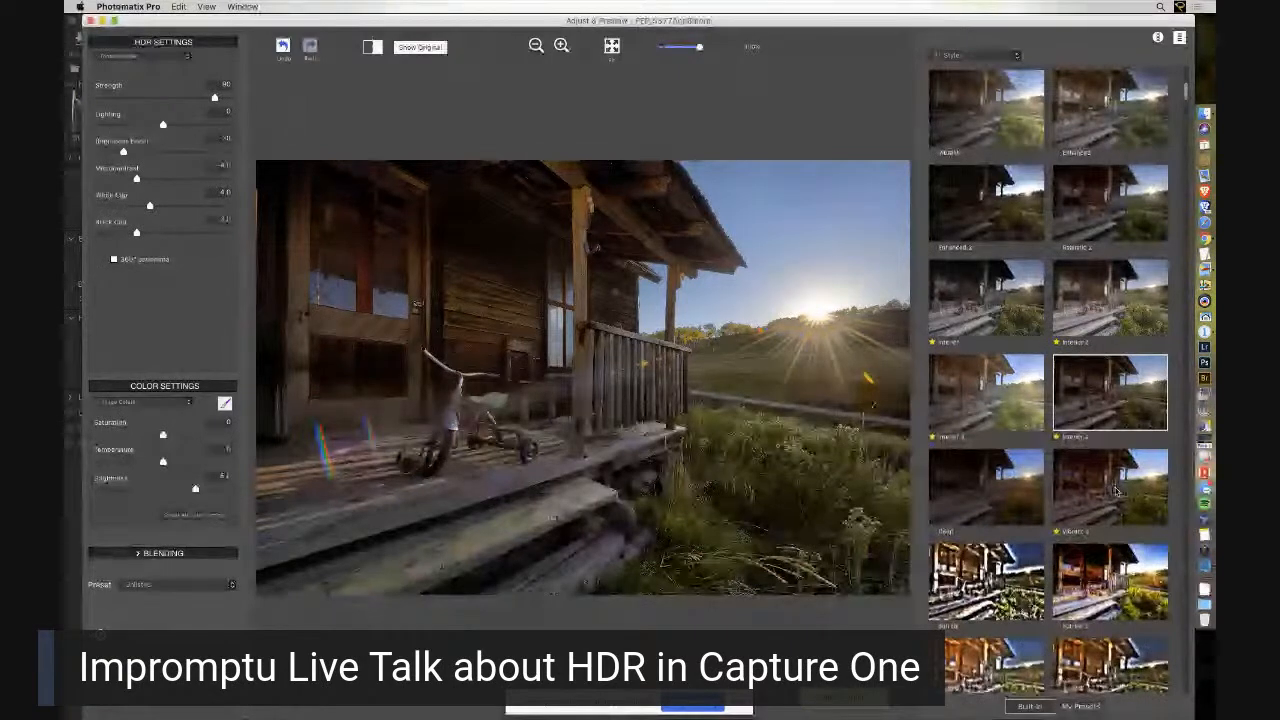
pyautogui.click(985, 484)
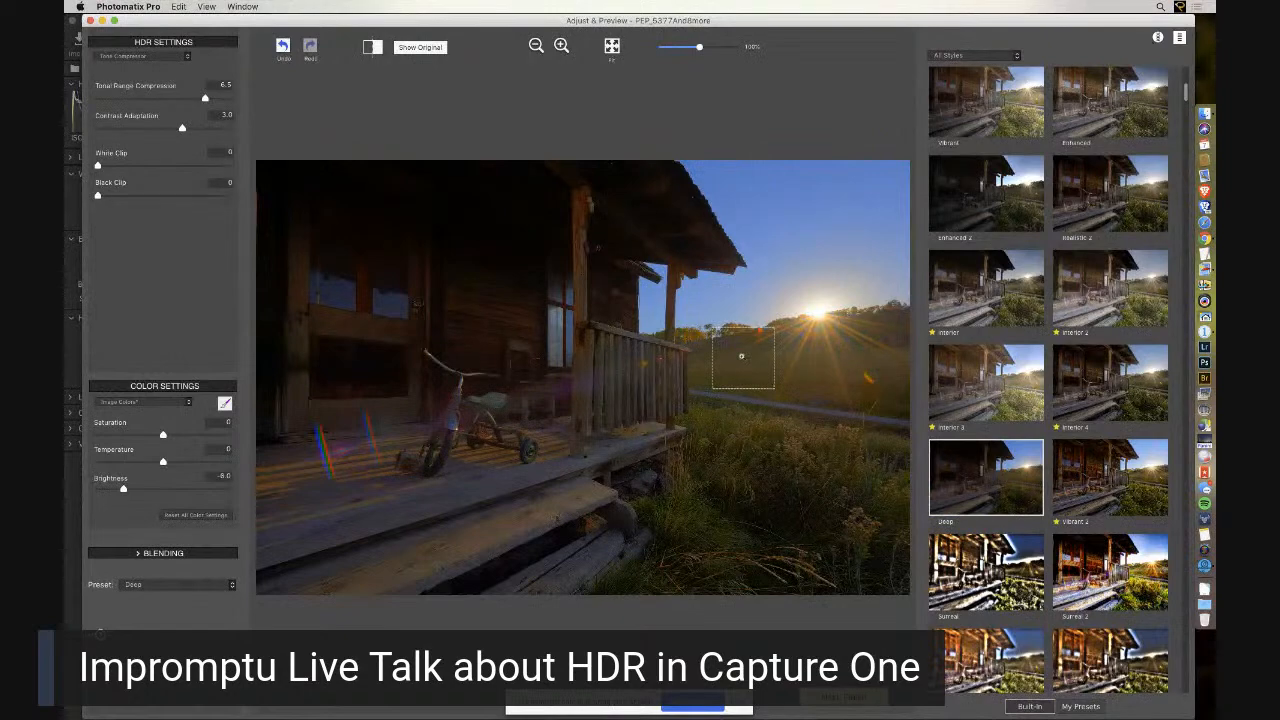
pyautogui.scroll(-2, 1046, 381)
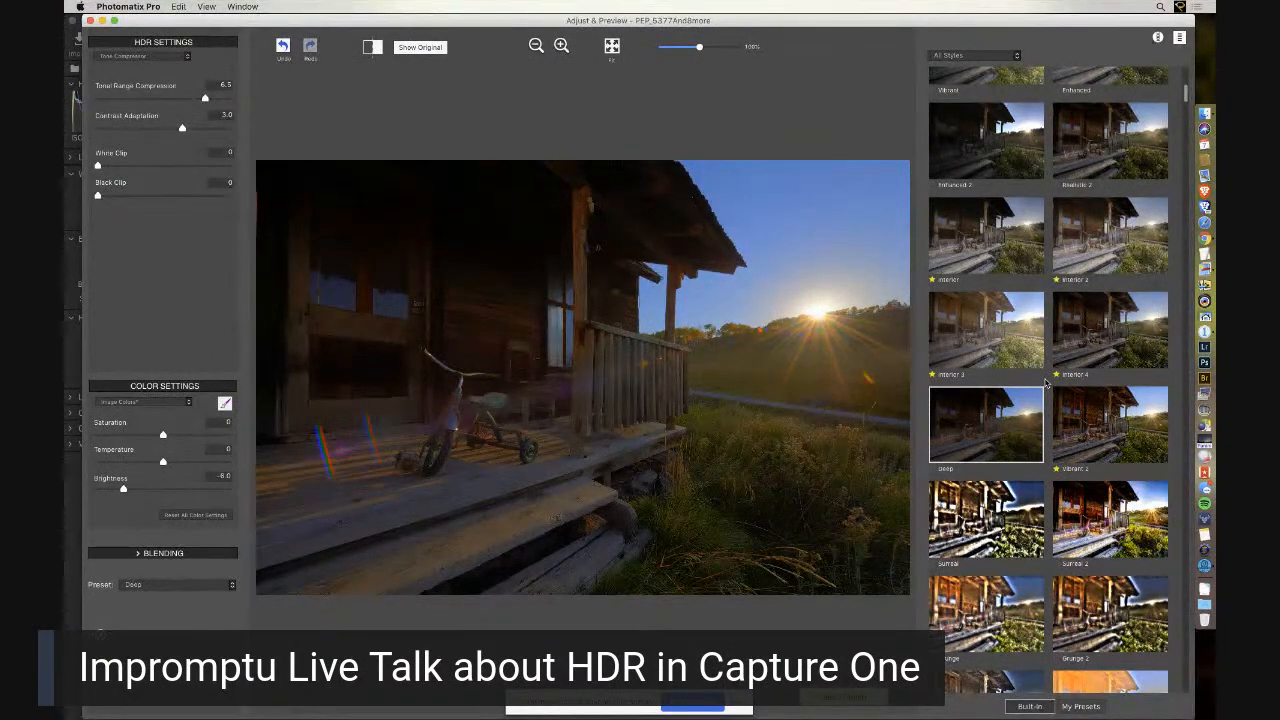
pyautogui.scroll(10, 1046, 381)
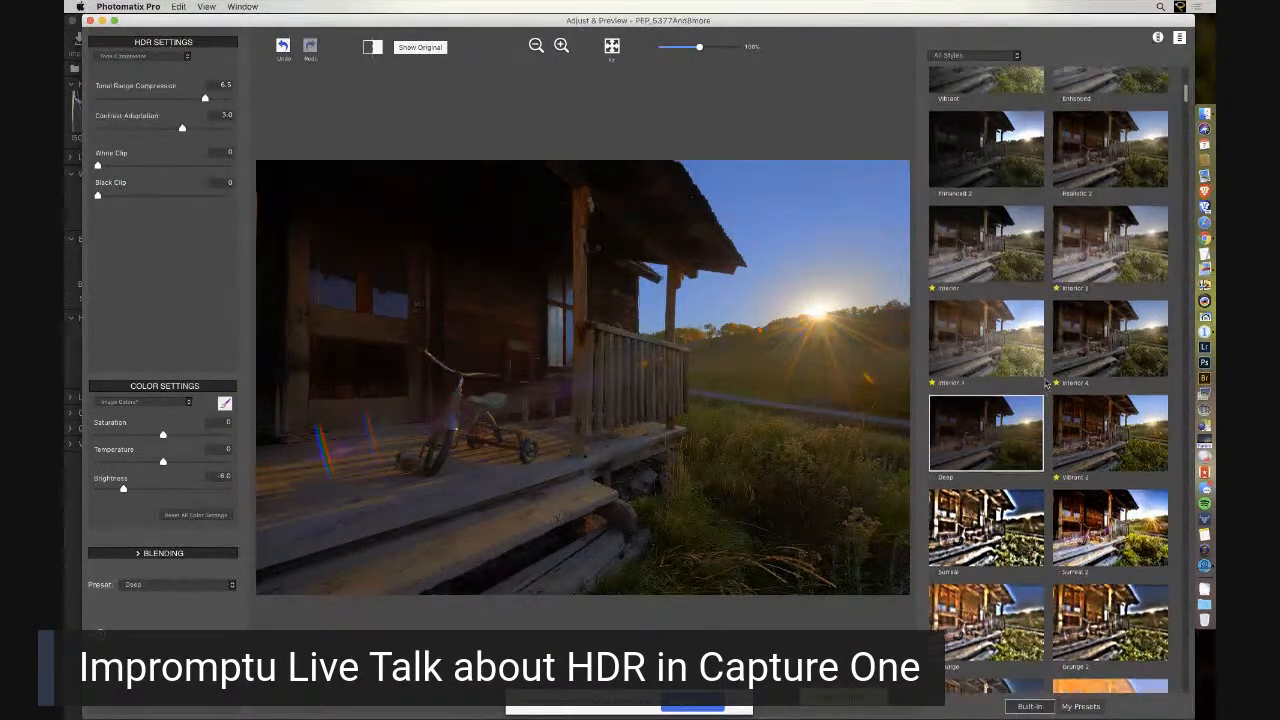
# Check the available style categories, keep All Styles, and apply the Balanced preset to the merged porch image
pyautogui.scroll(2, 1046, 381)
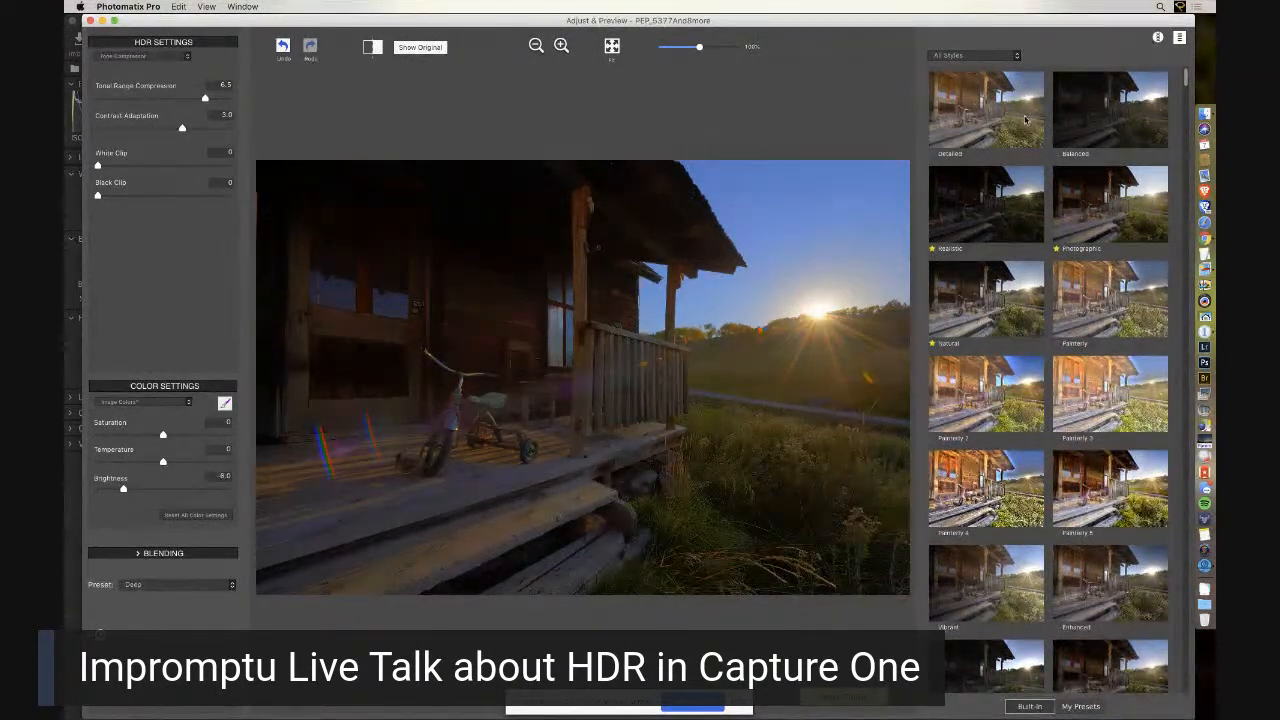
pyautogui.click(1016, 57)
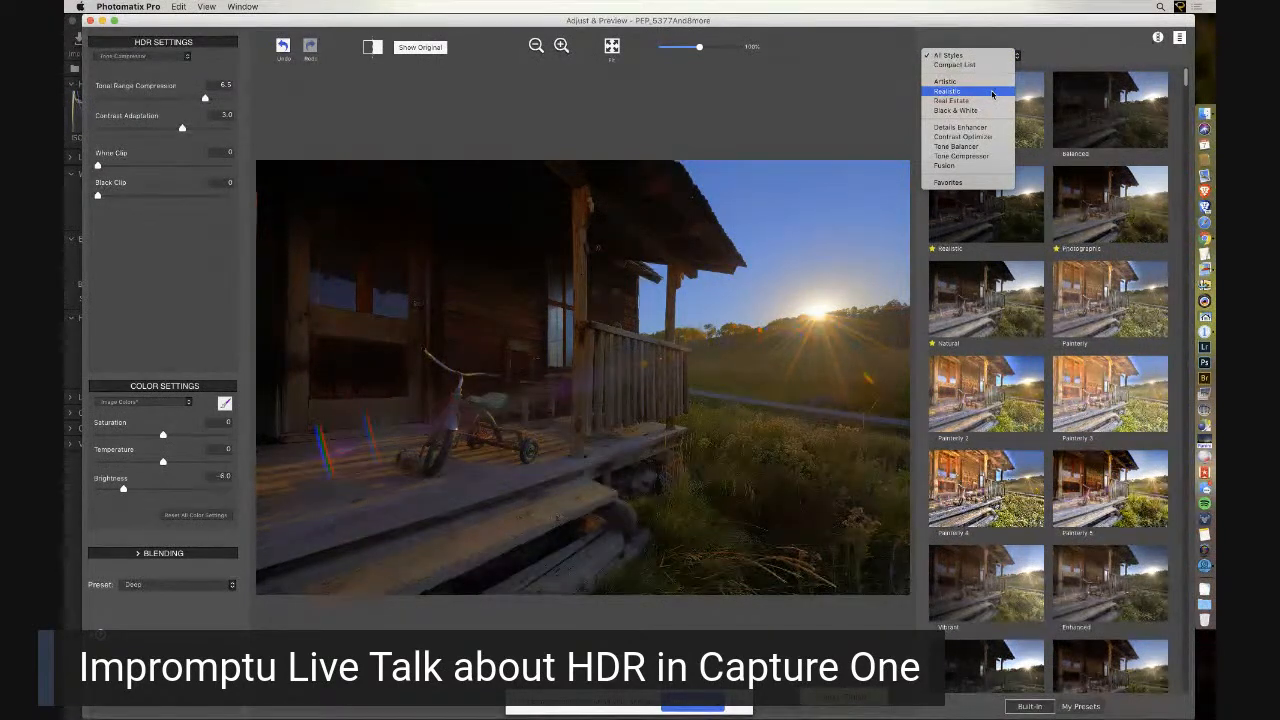
pyautogui.click(1050, 46)
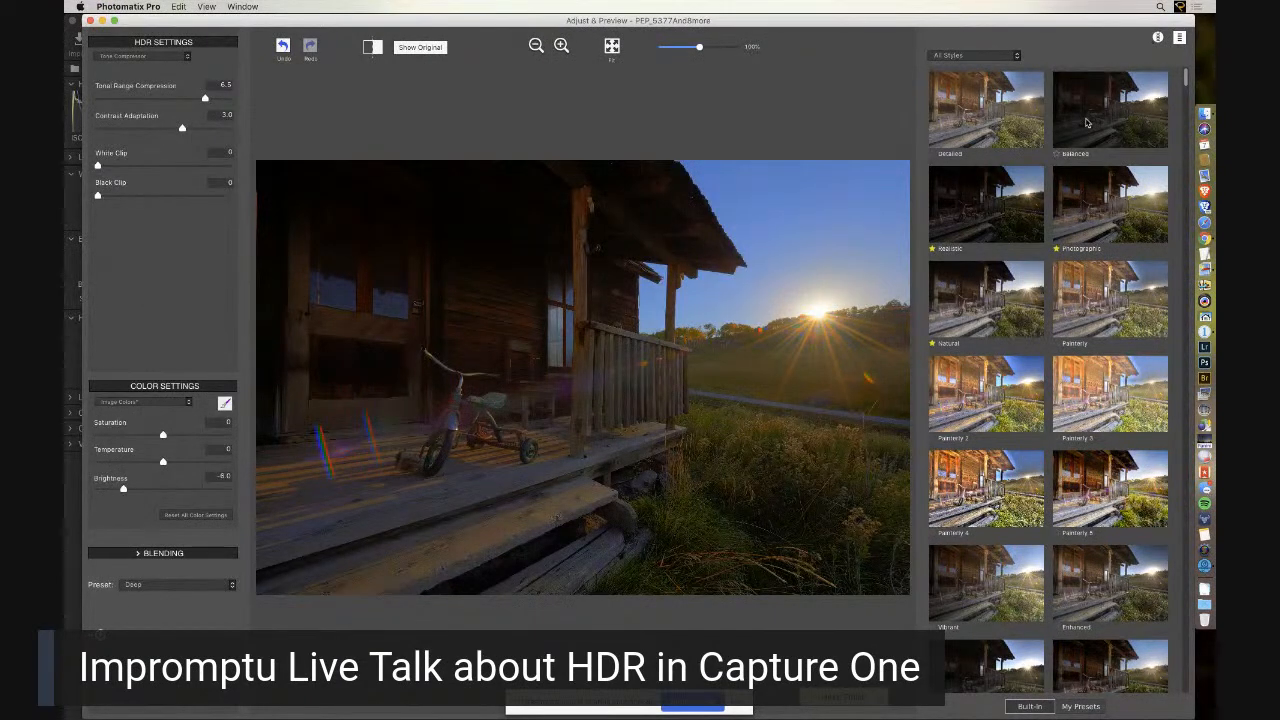
pyautogui.click(1087, 122)
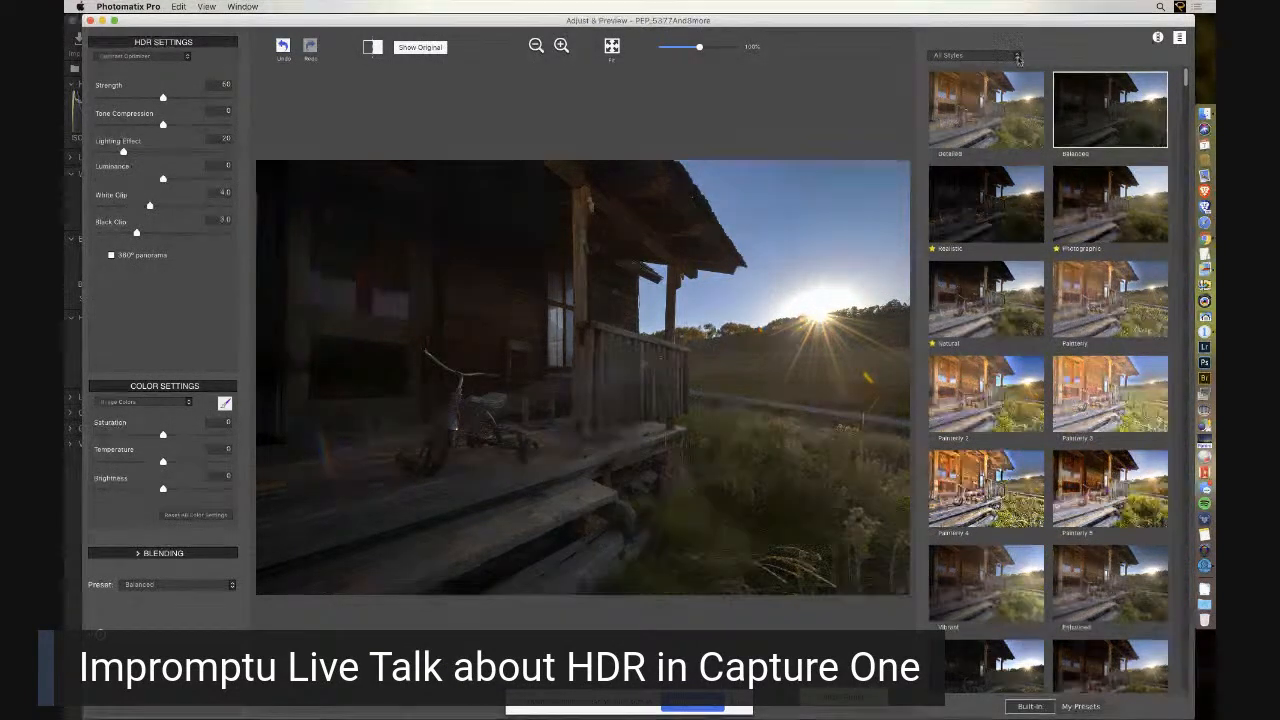
# Apply the Detailed preset and set Strength 92, Tone Compression -1.6, Detail Contrast 3.7 and Lighting Adjustments 3.4
pyautogui.click(1010, 104)
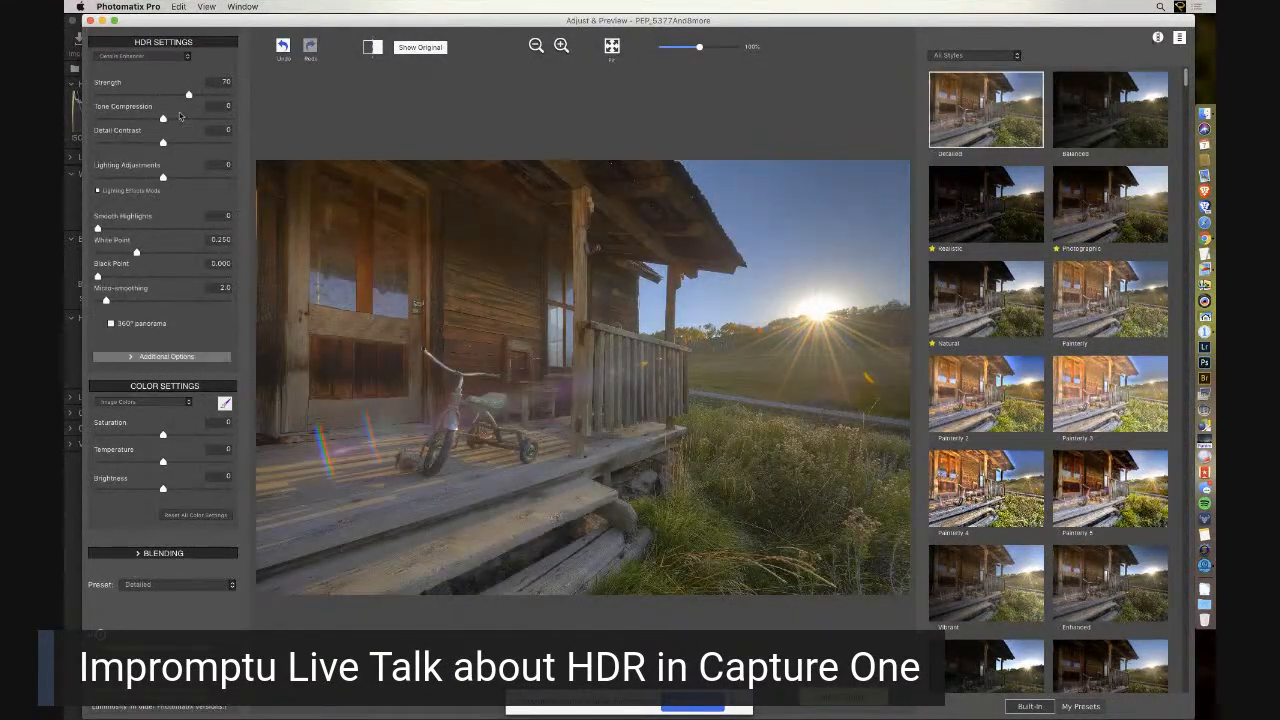
pyautogui.click(188, 118)
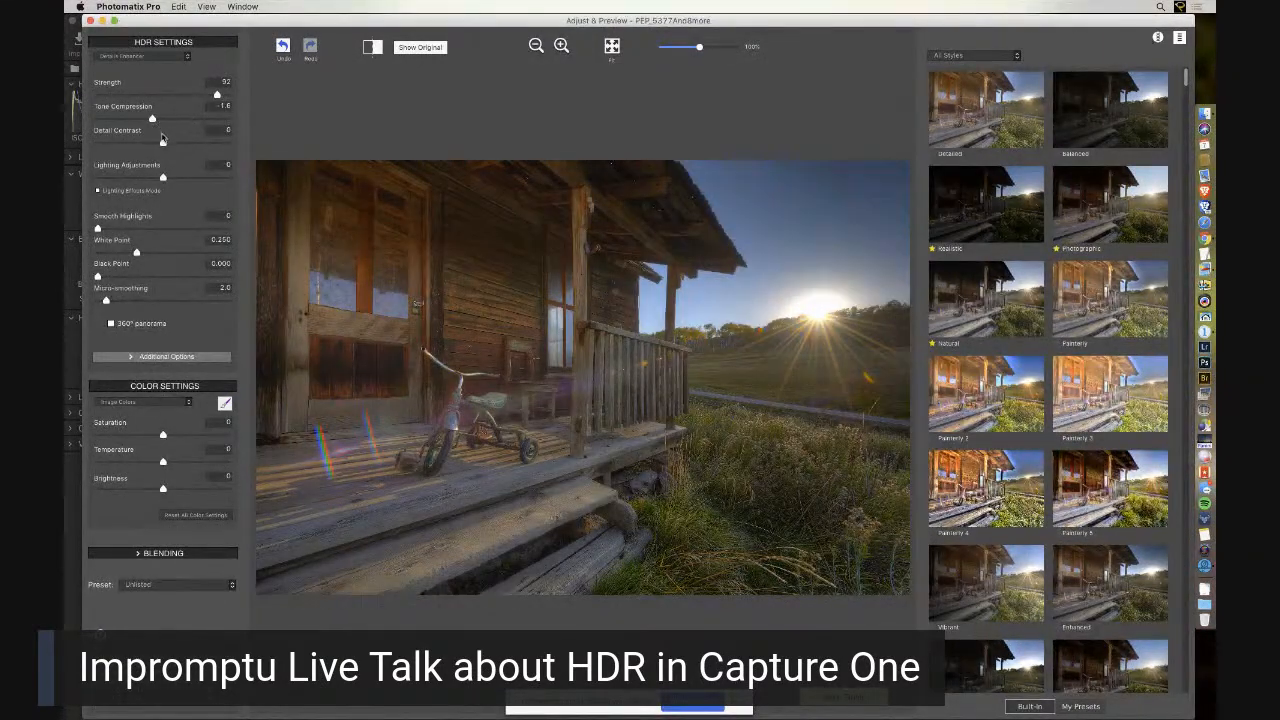
pyautogui.click(186, 142)
pyautogui.click(184, 177)
# Set Smooth Highlights to about 38, White Point to 0.000 and Micro-smoothing to about 9.5
pyautogui.click(128, 230)
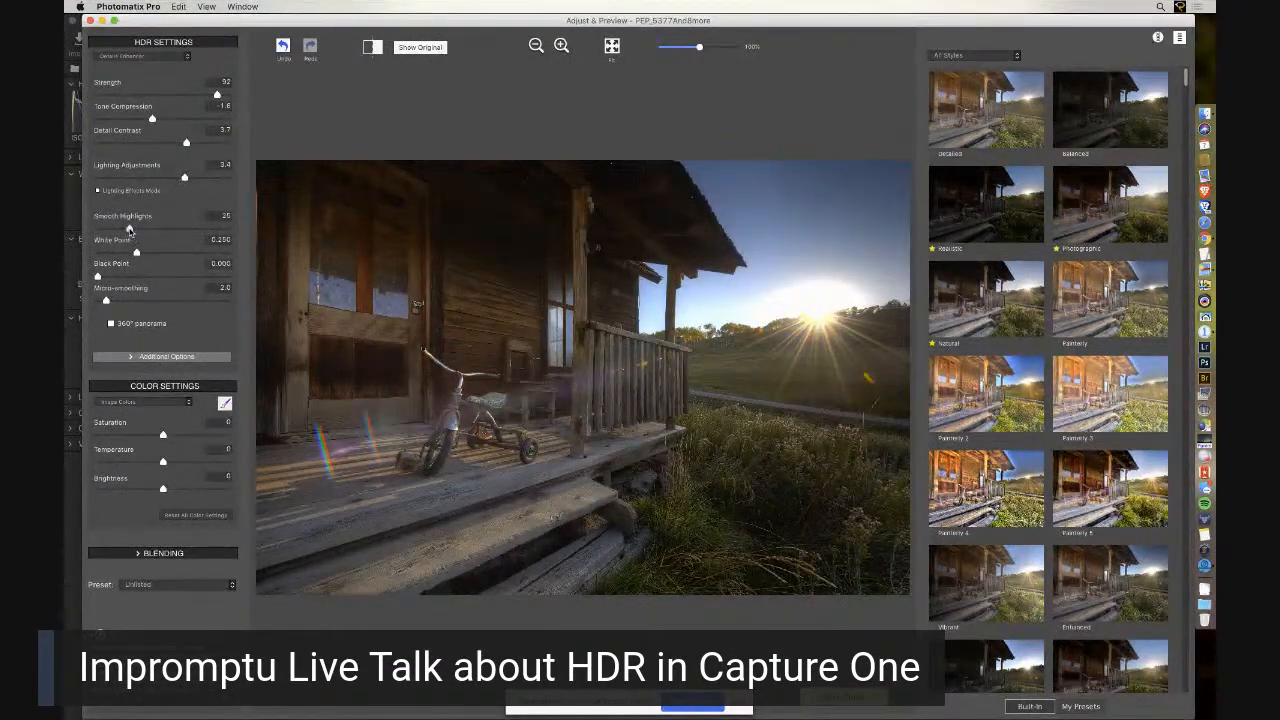
pyautogui.click(148, 232)
pyautogui.click(122, 252)
pyautogui.moveTo(123, 253); pyautogui.dragTo(97, 253)
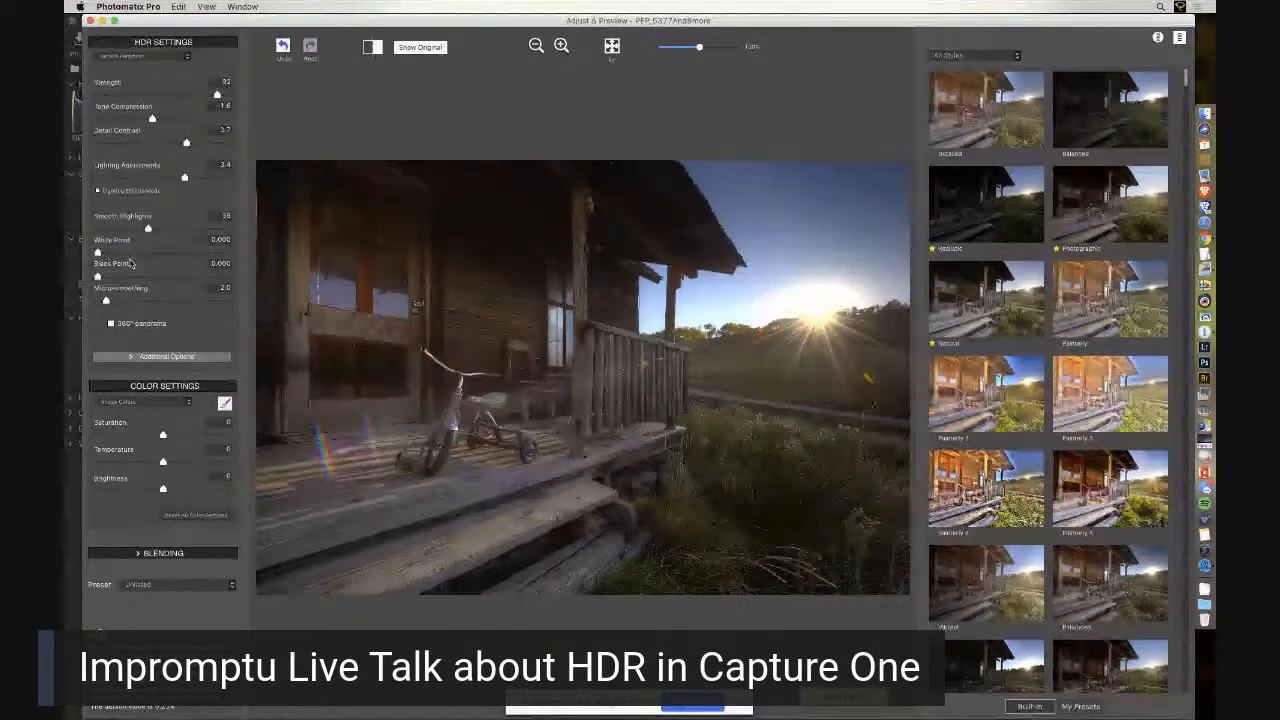
pyautogui.click(139, 300)
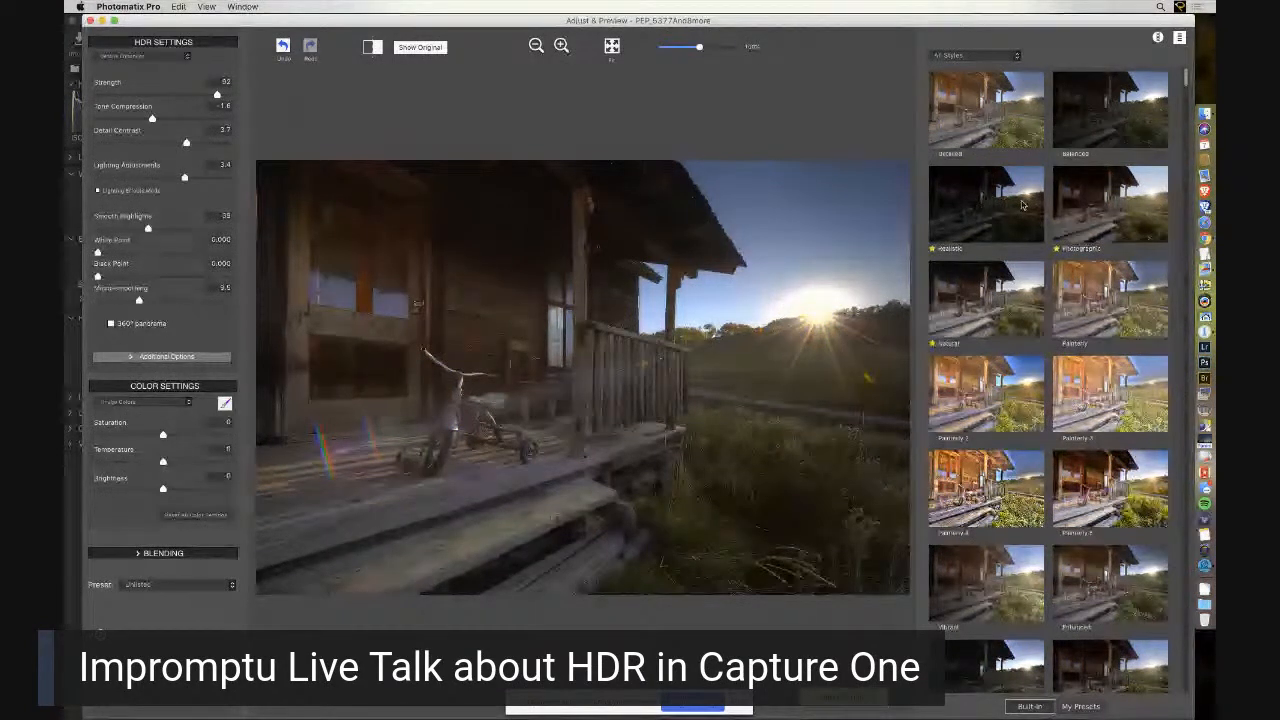
# Apply the Photographic preset and set Tonal Range Compression to -1.2 and Contrast Adaptation to 8.1
pyautogui.click(1065, 205)
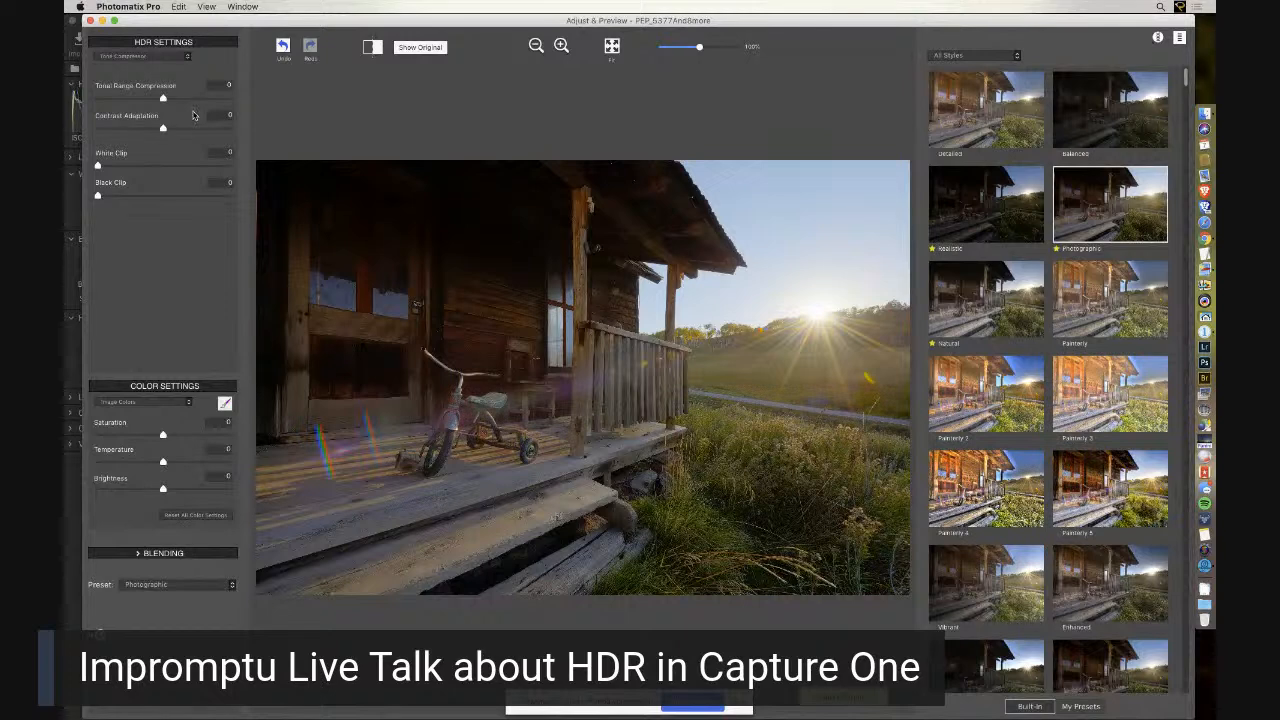
pyautogui.click(197, 128)
pyautogui.click(166, 97)
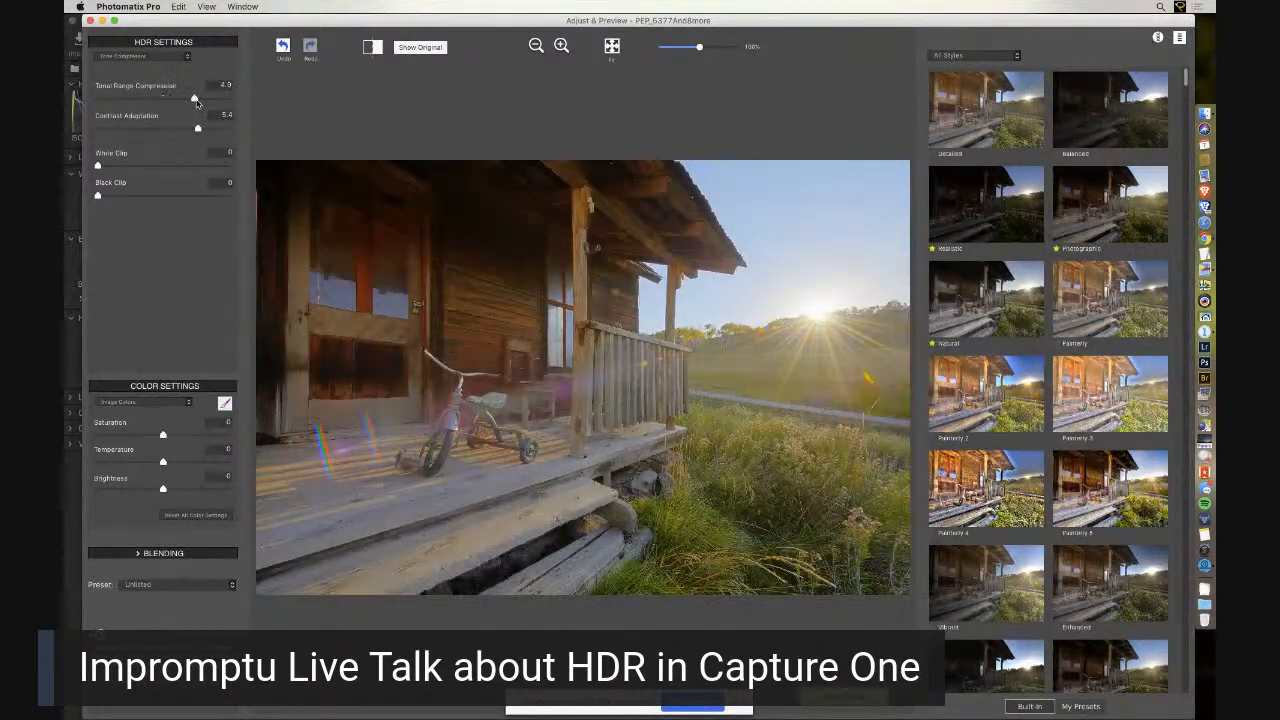
pyautogui.moveTo(143, 100); pyautogui.dragTo(156, 98)
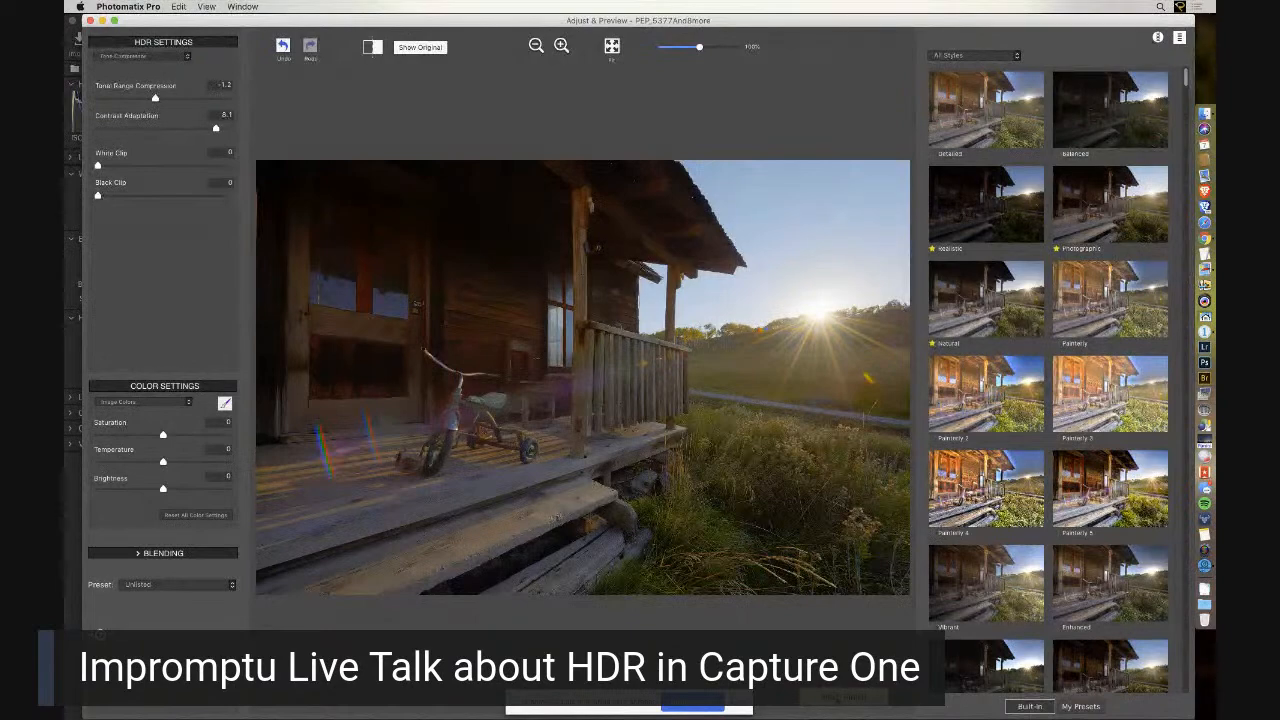
# Finish the HDR adjustments without finishing touches, then save the merged porch image and reimport it into Capture One
pyautogui.click(838, 699)
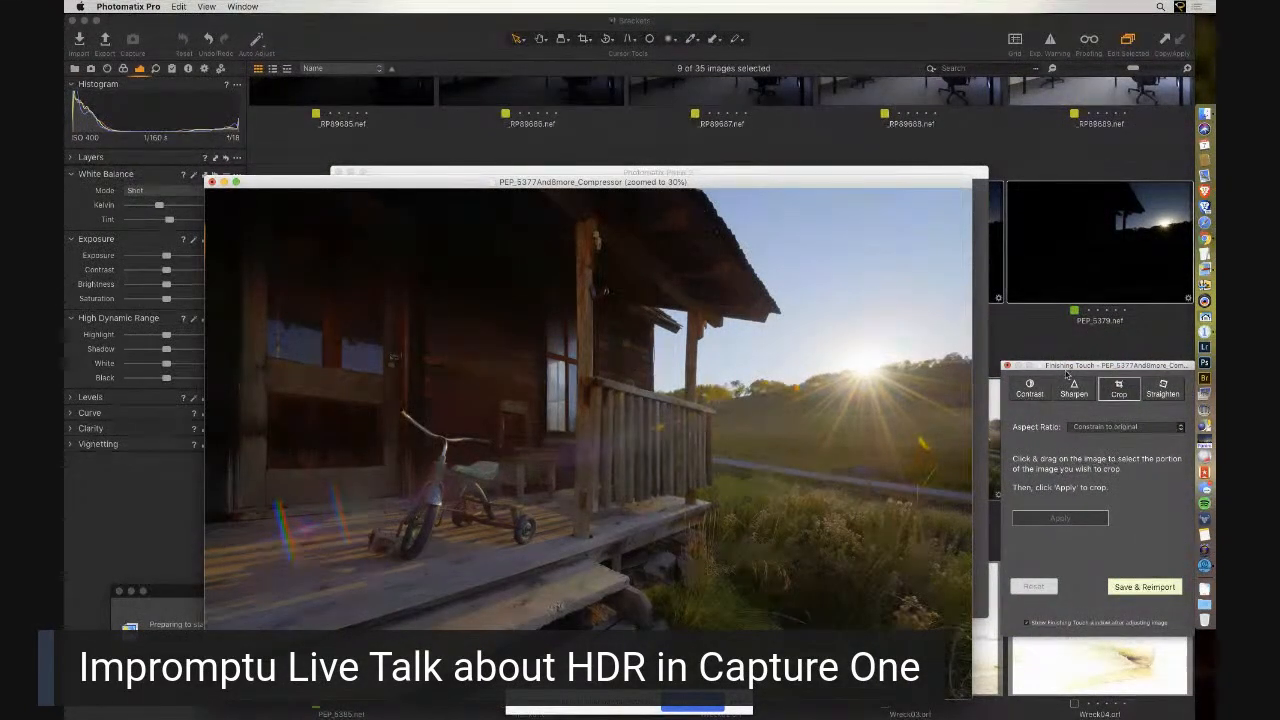
pyautogui.moveTo(1077, 366); pyautogui.dragTo(929, 274)
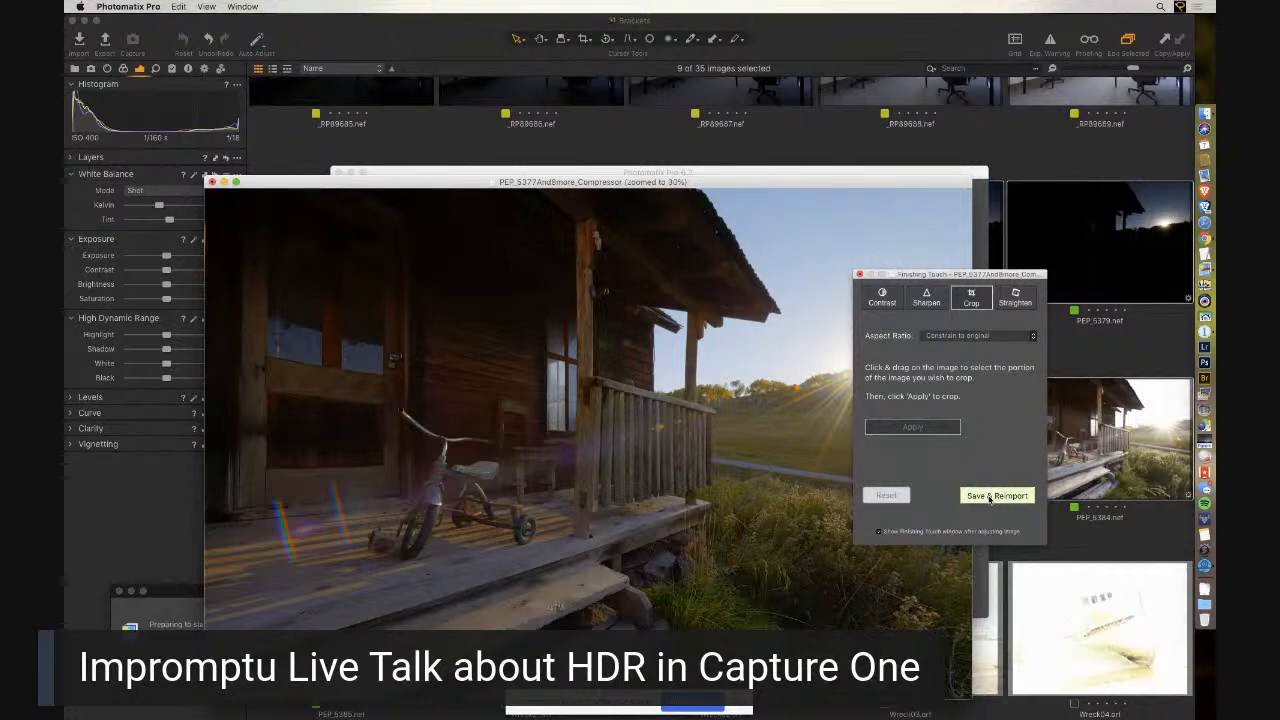
pyautogui.click(989, 497)
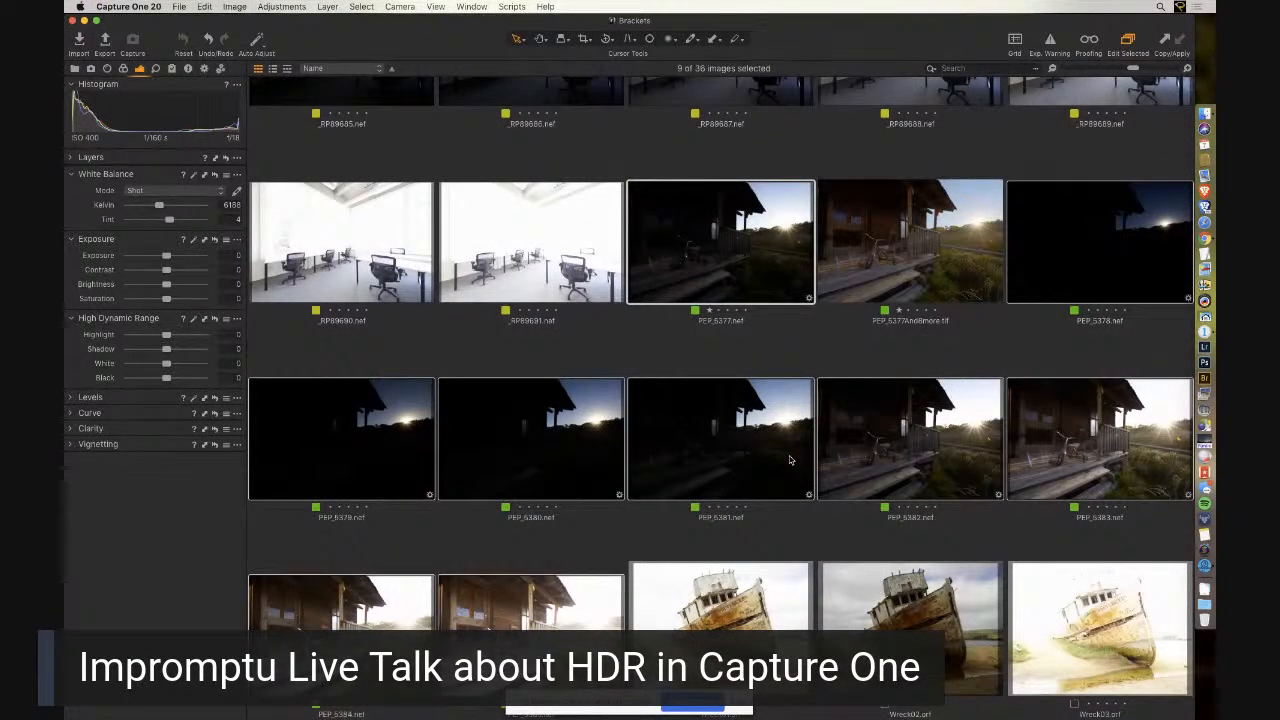
# Open the reimported PEP_5377And8more.tif in the viewer and lower its High Dynamic Range Highlight to about -50
pyautogui.click(907, 268)
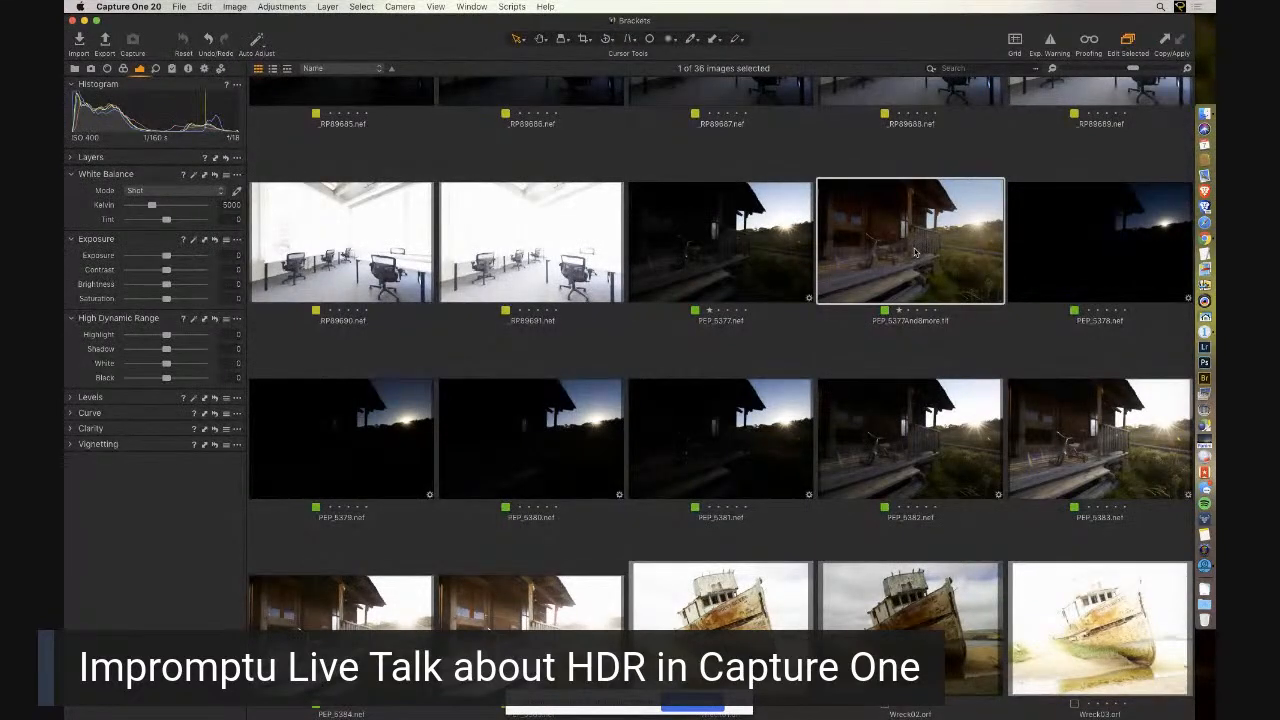
pyautogui.doubleClick(914, 252)
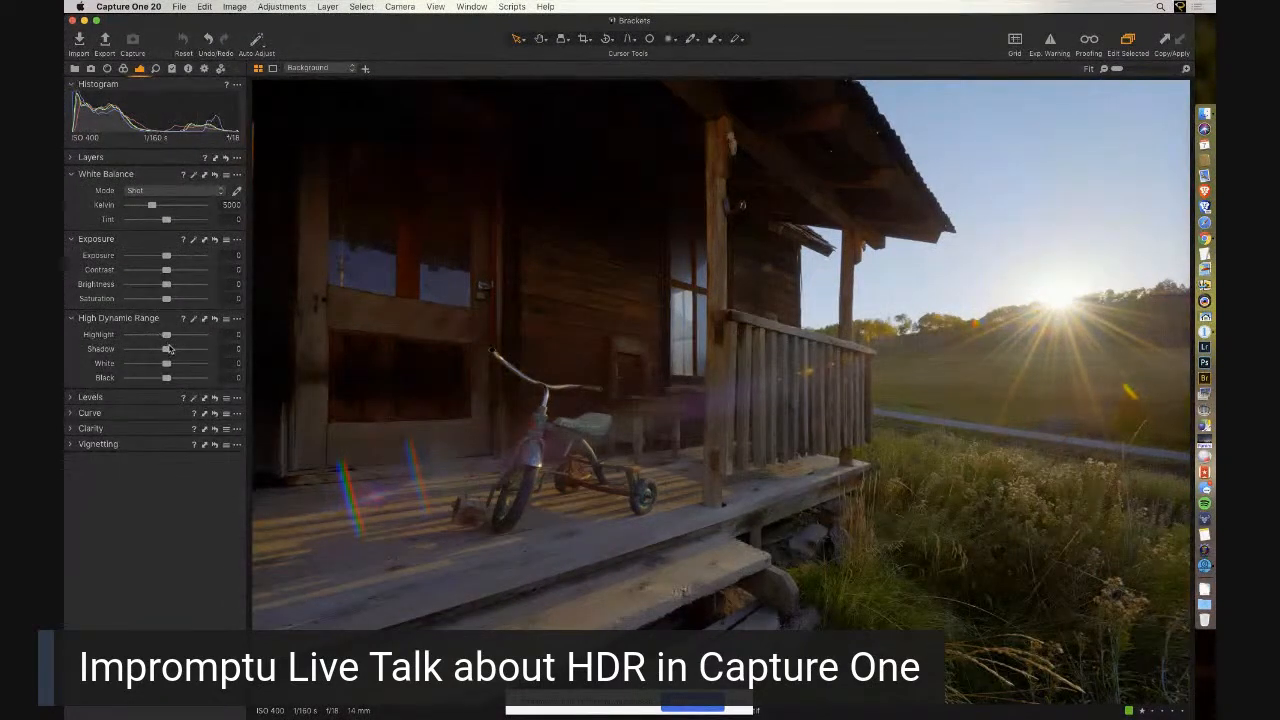
pyautogui.moveTo(166, 337); pyautogui.dragTo(150, 340)
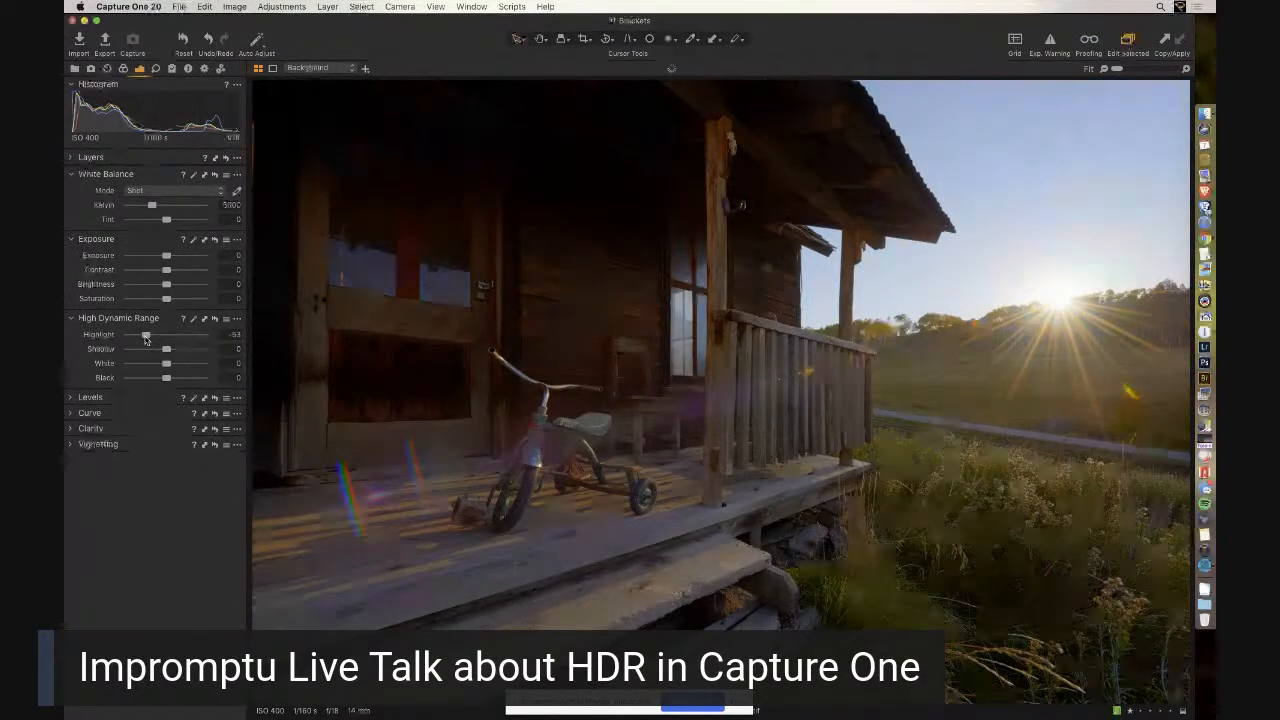
pyautogui.moveTo(145, 339); pyautogui.dragTo(147, 340)
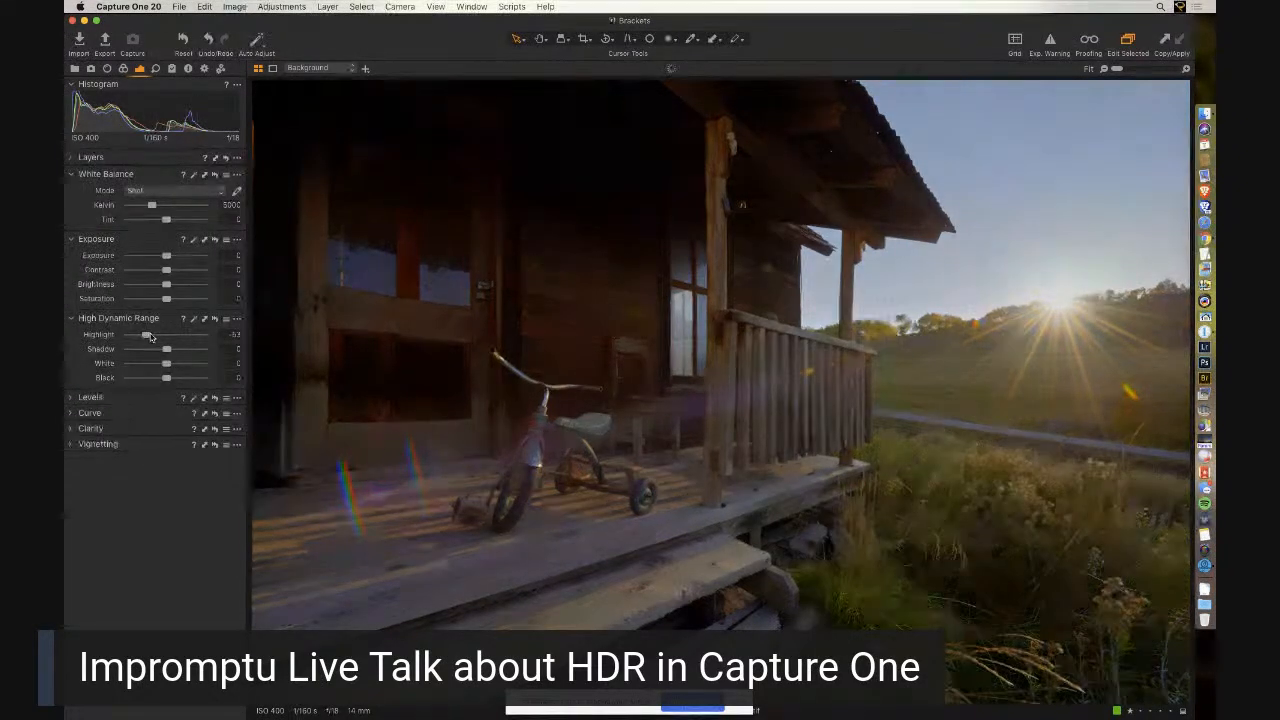
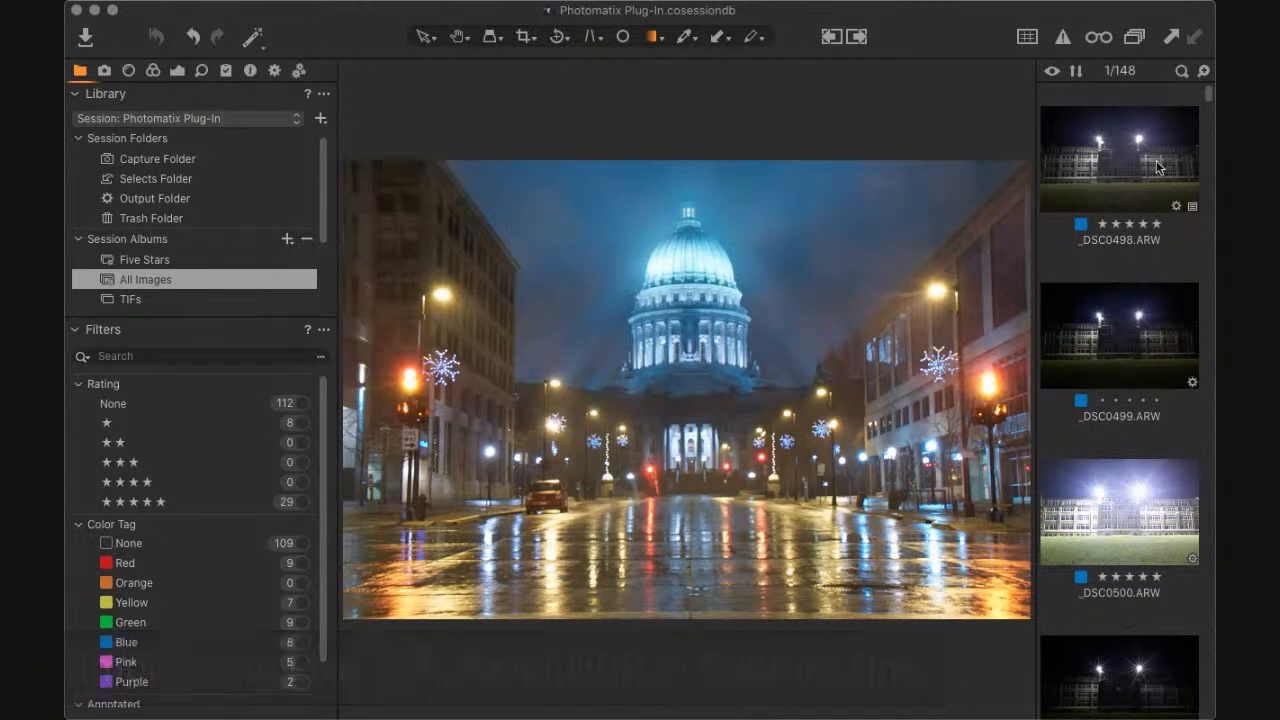
# Switch to the Select cursor tool and show the TIFs album of the Photomatix Plug-In session
pyautogui.scroll(-1, 1210, 94)
pyautogui.moveTo(1210, 94); pyautogui.dragTo(1207, 155)
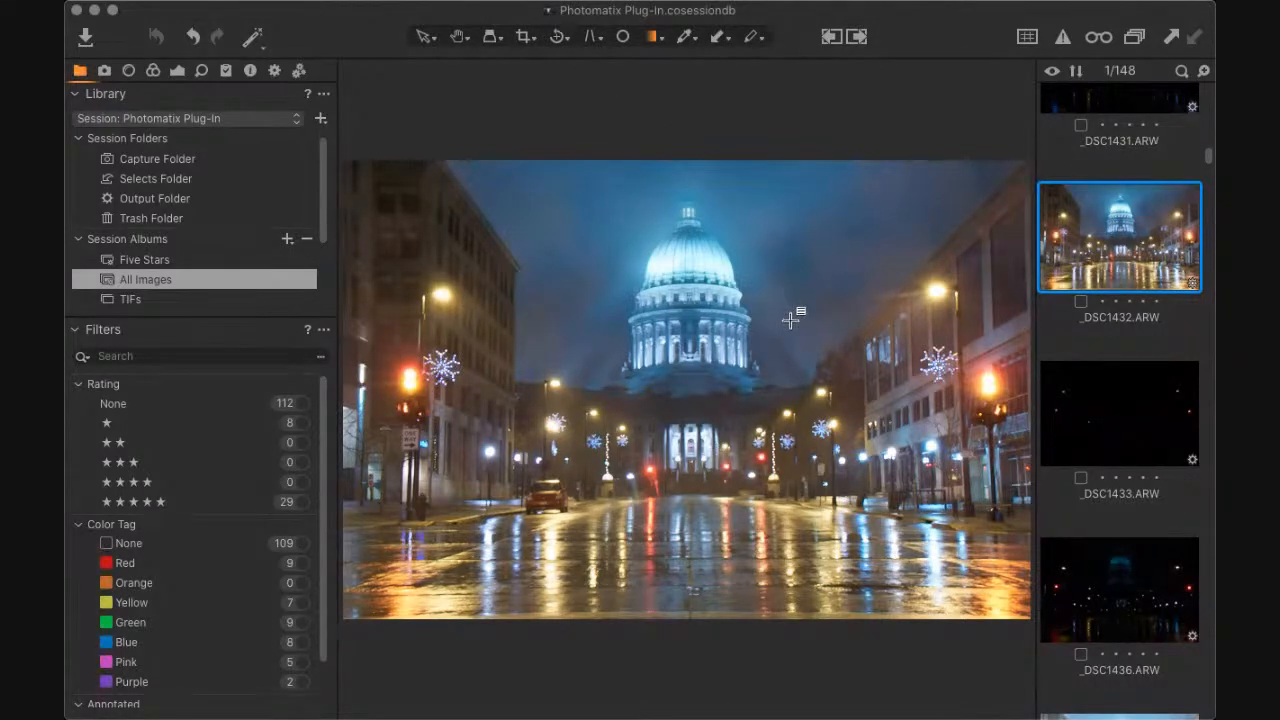
pyautogui.click(423, 33)
pyautogui.click(138, 302)
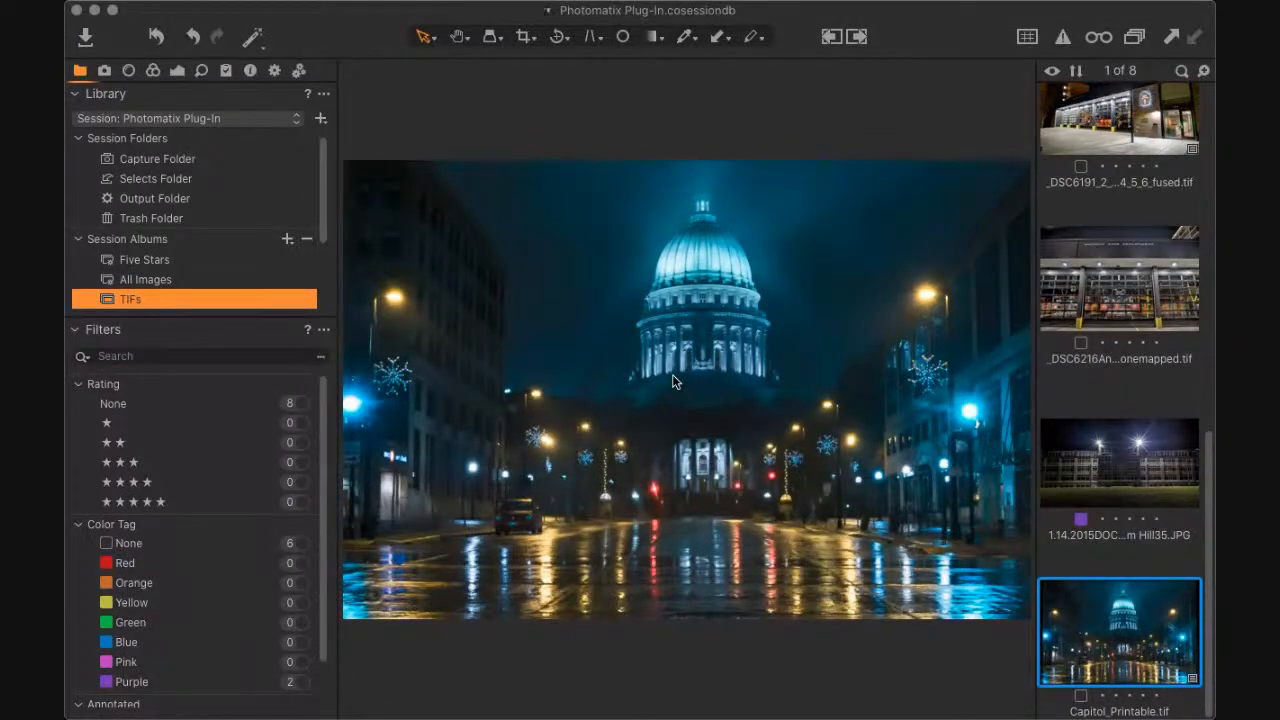
# View the floodlit building JPG, Capitol_Printable.tif and the two _DSC6170 fire station versions in the TIFs album
pyautogui.click(1165, 460)
pyautogui.click(1166, 461)
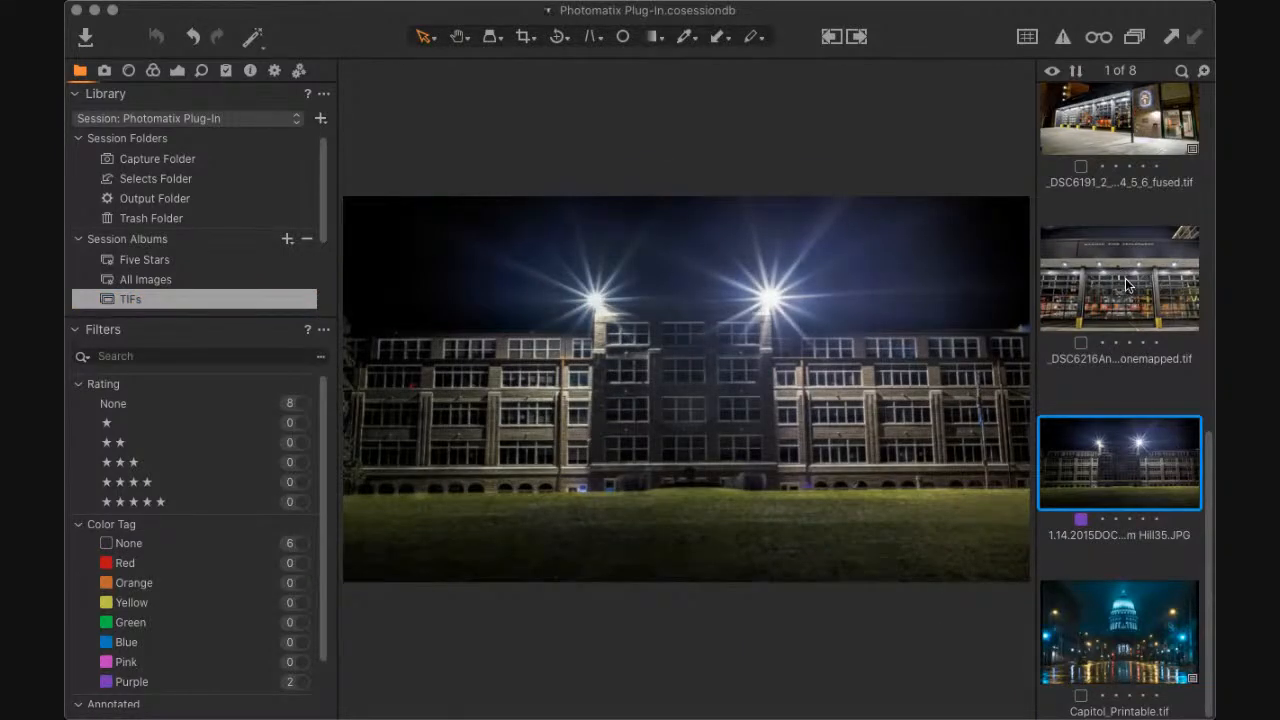
pyautogui.click(1116, 606)
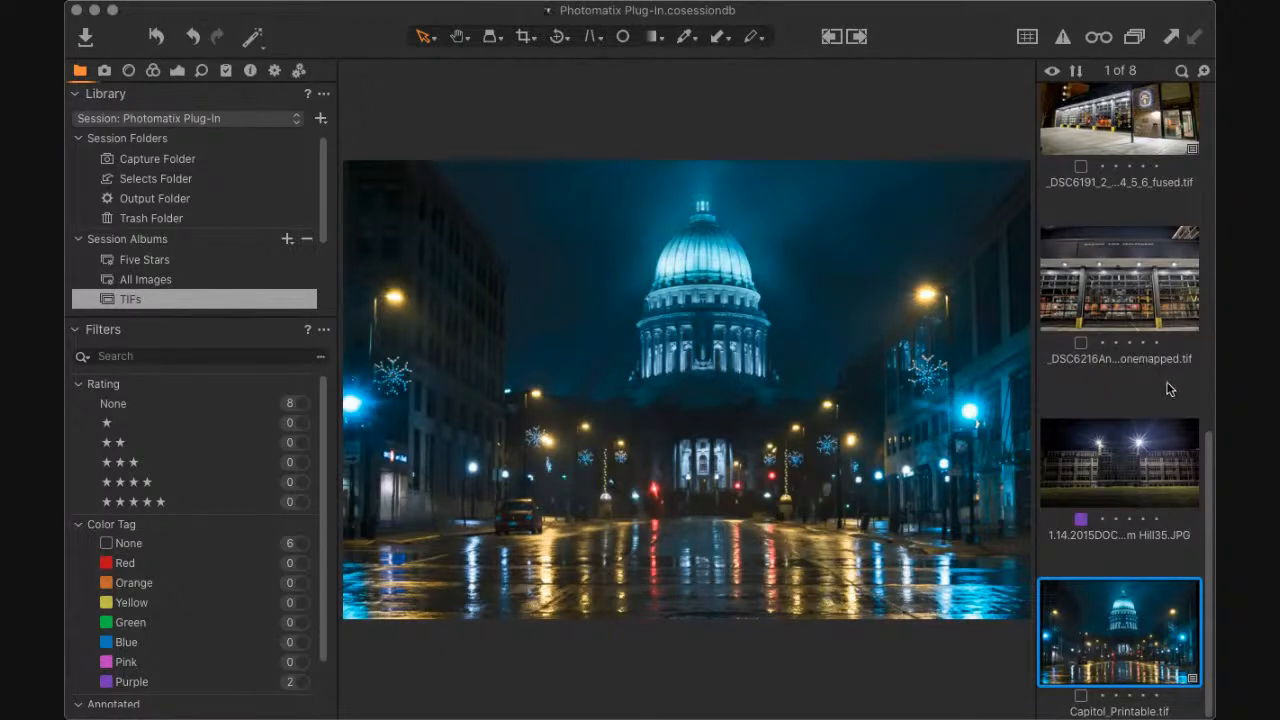
pyautogui.moveTo(1210, 467); pyautogui.dragTo(1212, 190)
pyautogui.click(1165, 345)
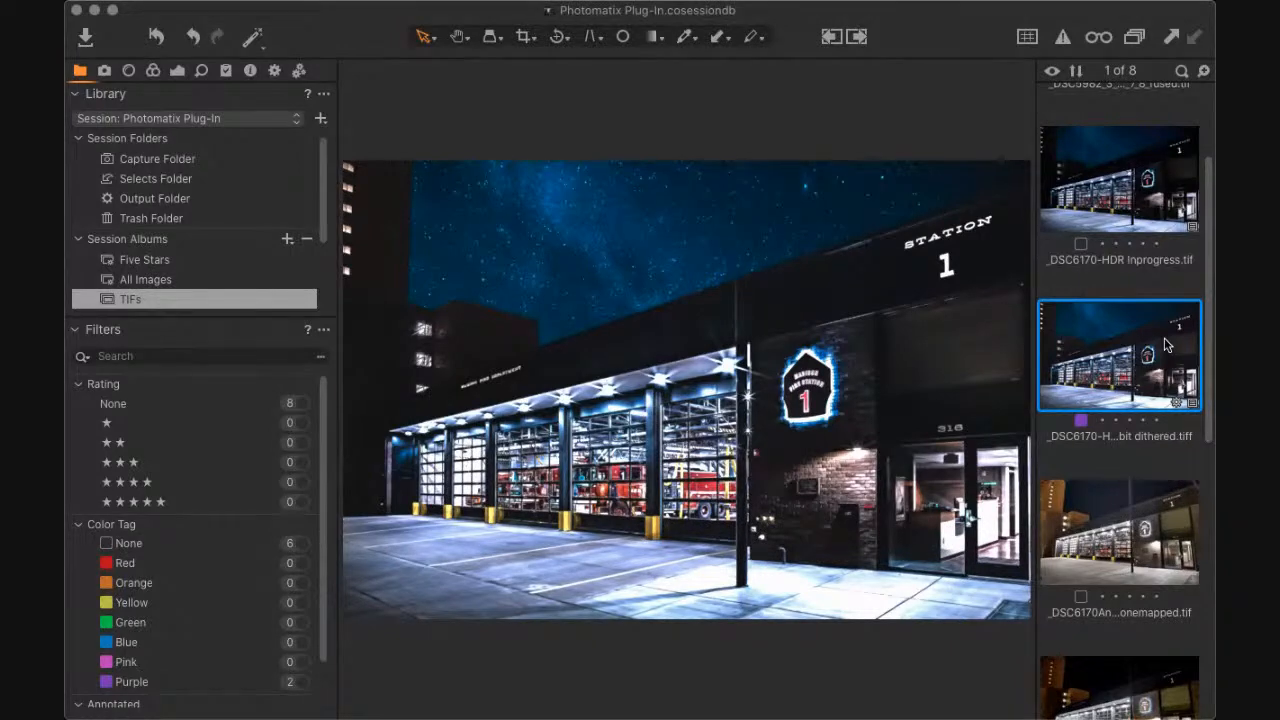
pyautogui.click(1127, 192)
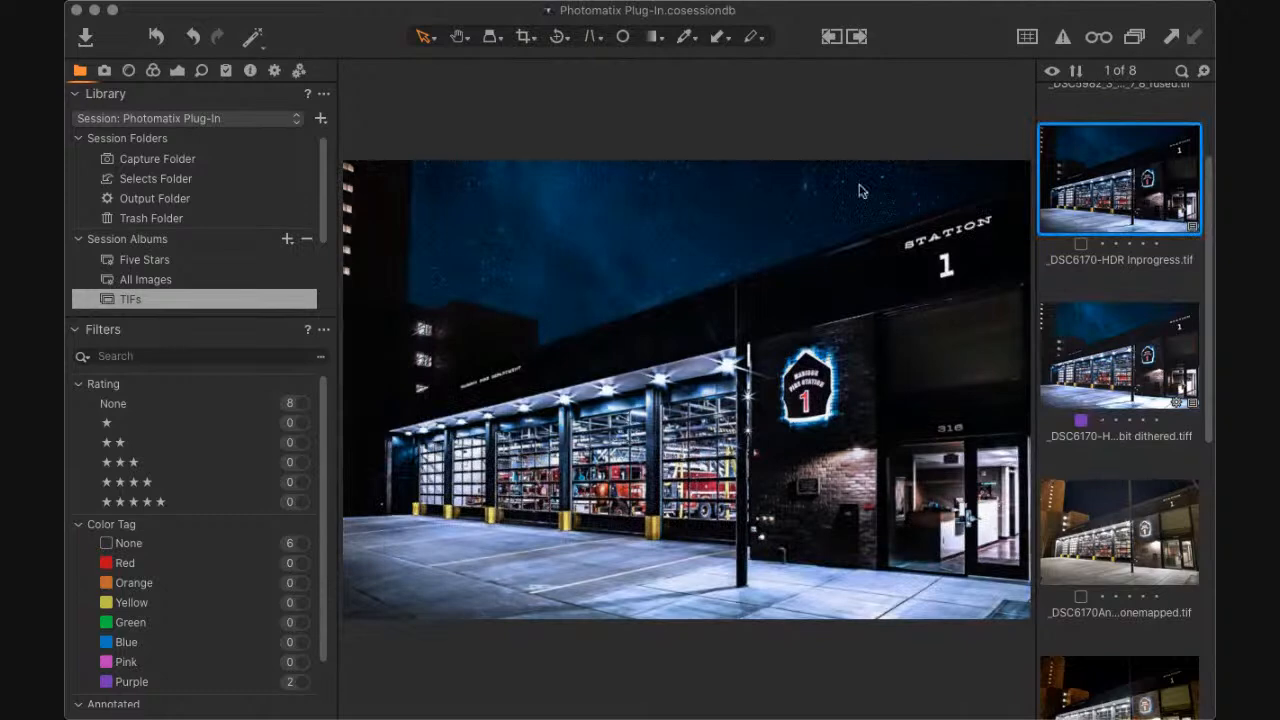
# Compare the exposure and High Dynamic Range adjustments of _DSC6170-HDR Inprogress.tif with those of its dithered TIFF version
pyautogui.click(178, 71)
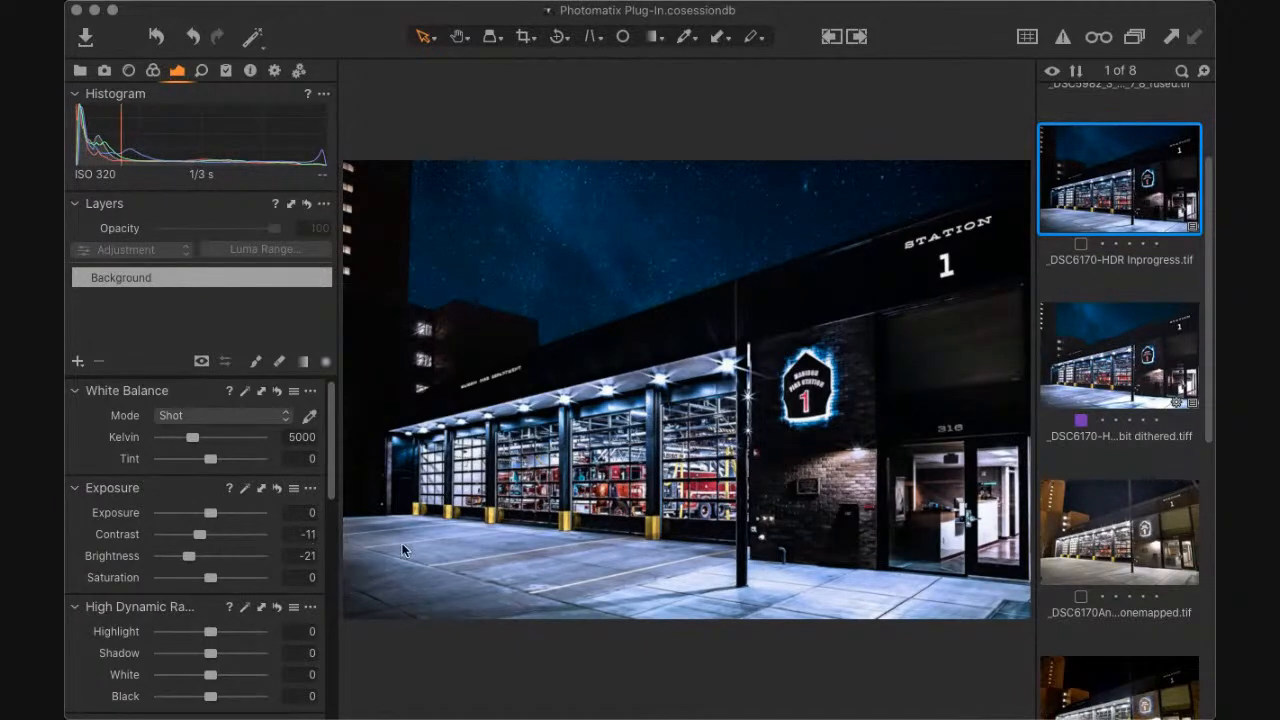
pyautogui.click(1077, 356)
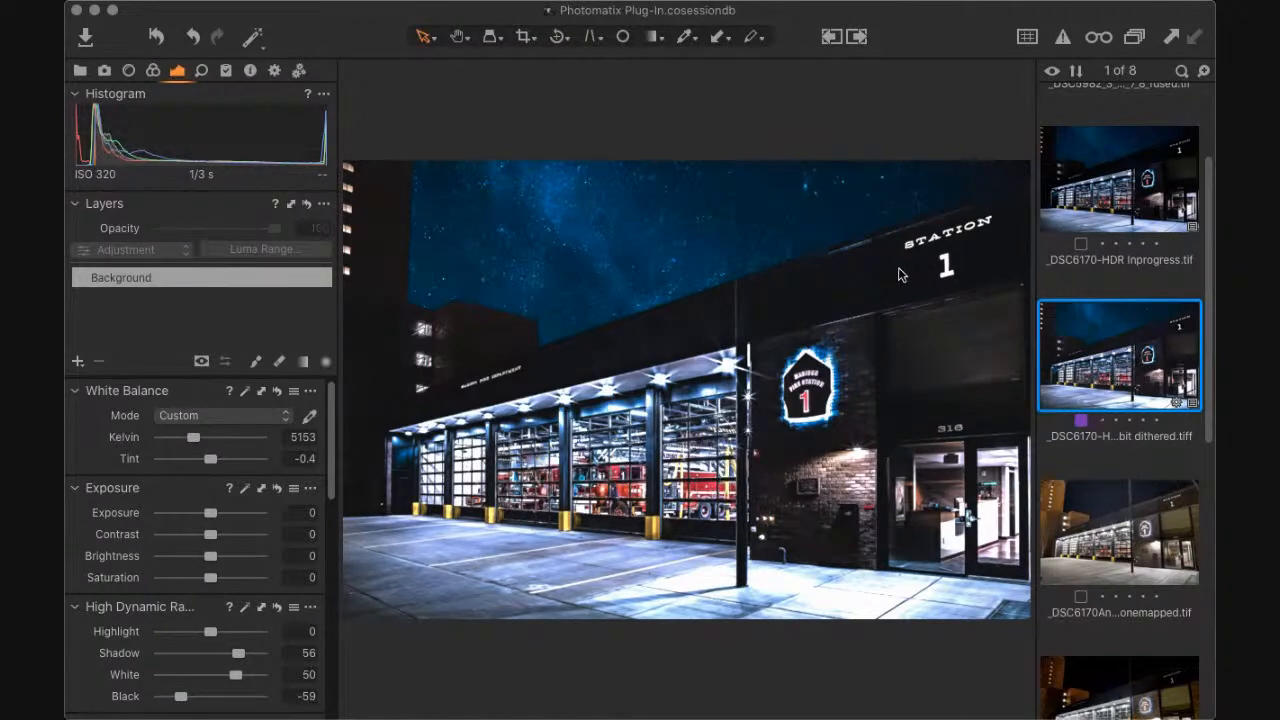
pyautogui.click(1112, 196)
# Select the tonemapped _DSC6216 fire station TIFF and set Exposure -0.74, Contrast 16, Brightness -6 and Saturation 32
pyautogui.moveTo(1205, 225)
pyautogui.mouseDown()
pyautogui.moveTo(1205, 116)
pyautogui.moveTo(1206, 225)
pyautogui.mouseUp()
pyautogui.scroll(-10, 1104, 285)
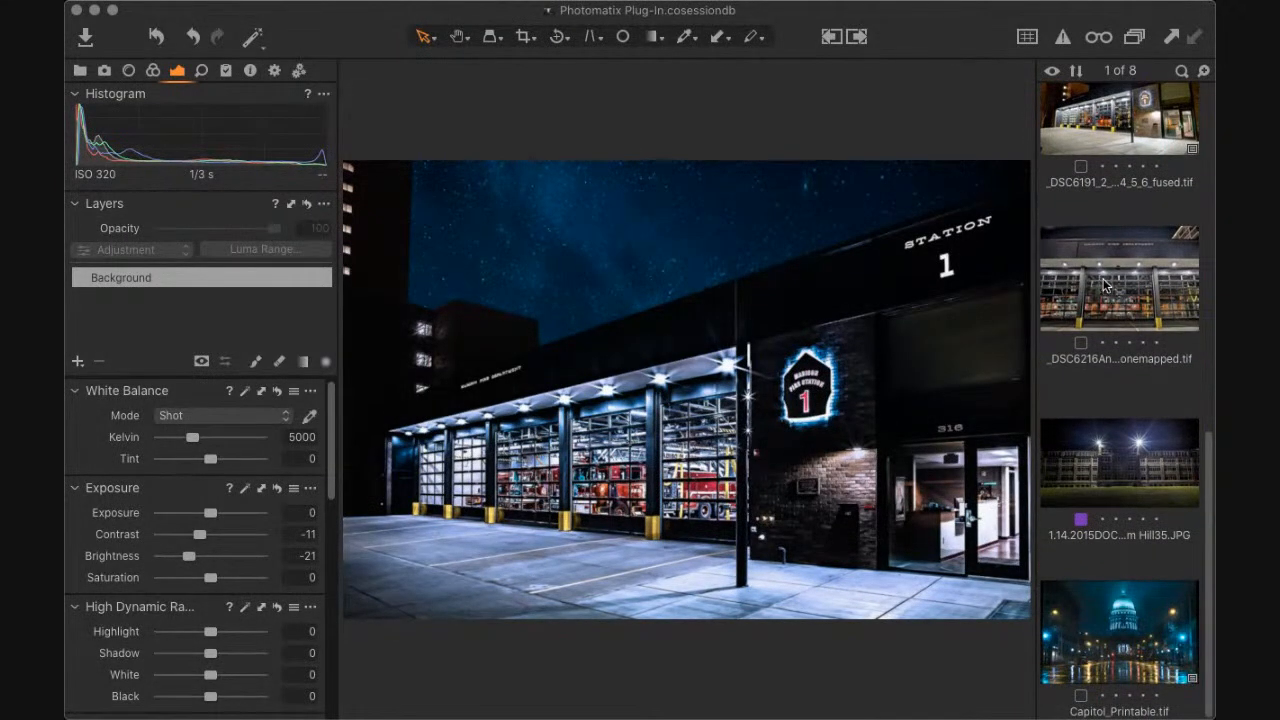
pyautogui.click(1104, 285)
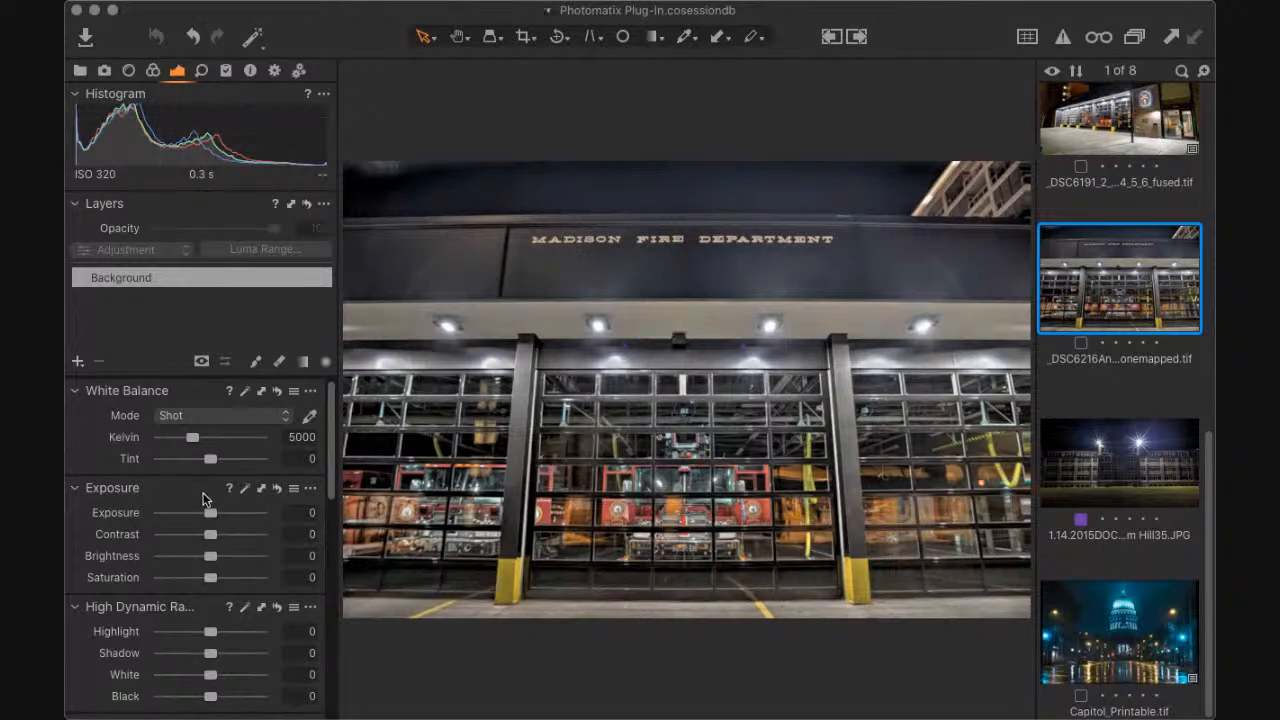
pyautogui.moveTo(203, 515); pyautogui.dragTo(199, 557)
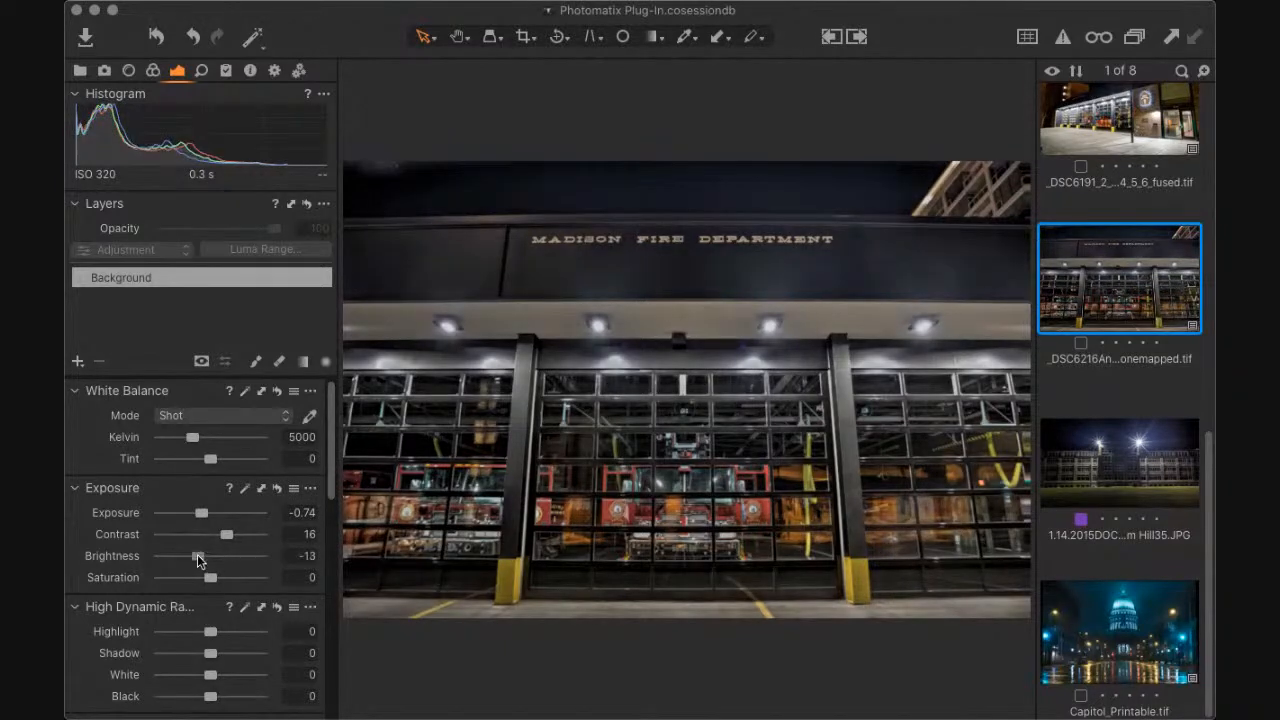
pyautogui.moveTo(203, 563); pyautogui.dragTo(230, 590)
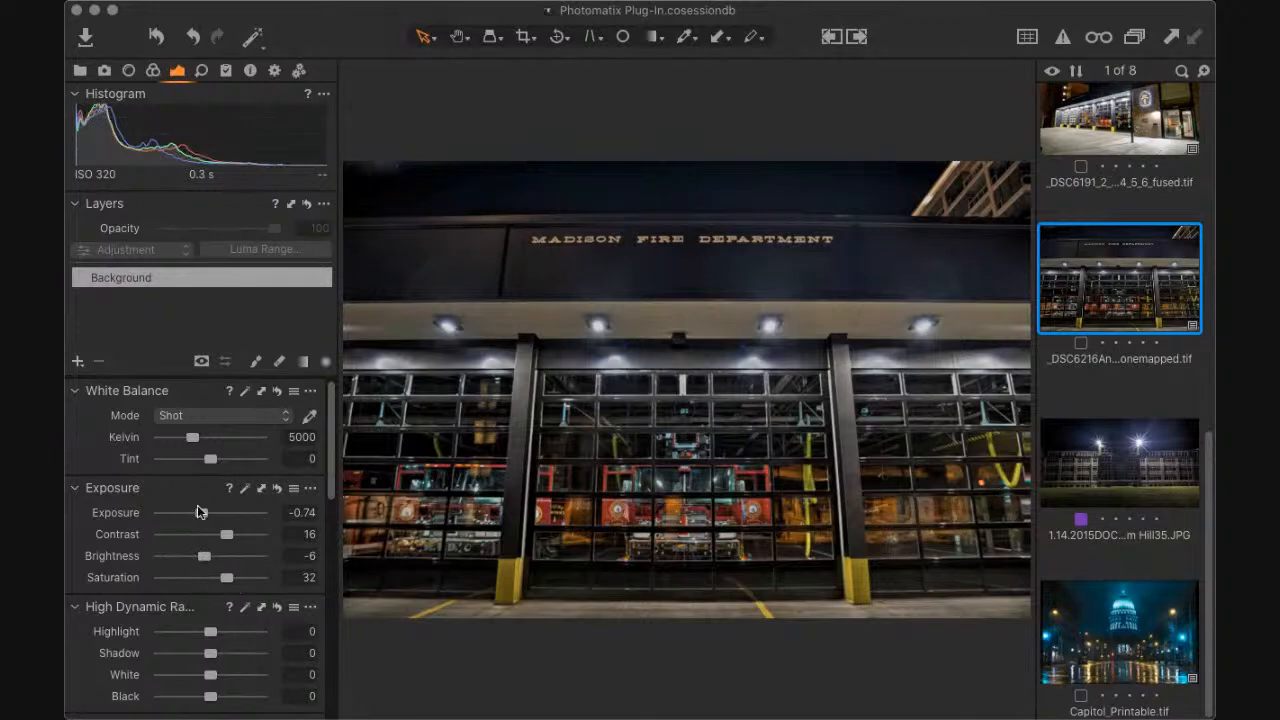
# Auto-adjust the fire station image's High Dynamic Range settings and set Black to -67
pyautogui.moveTo(210, 653)
pyautogui.mouseDown()
pyautogui.moveTo(193, 656)
pyautogui.moveTo(227, 635)
pyautogui.mouseUp()
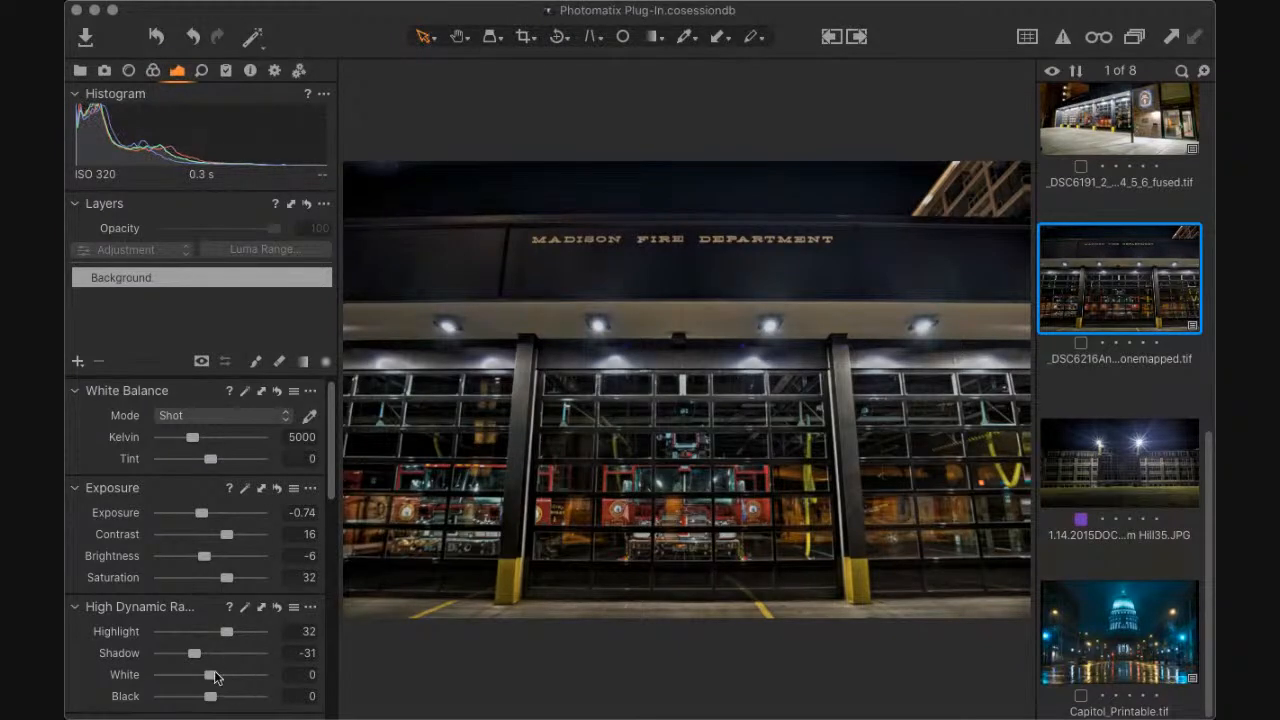
pyautogui.click(245, 607)
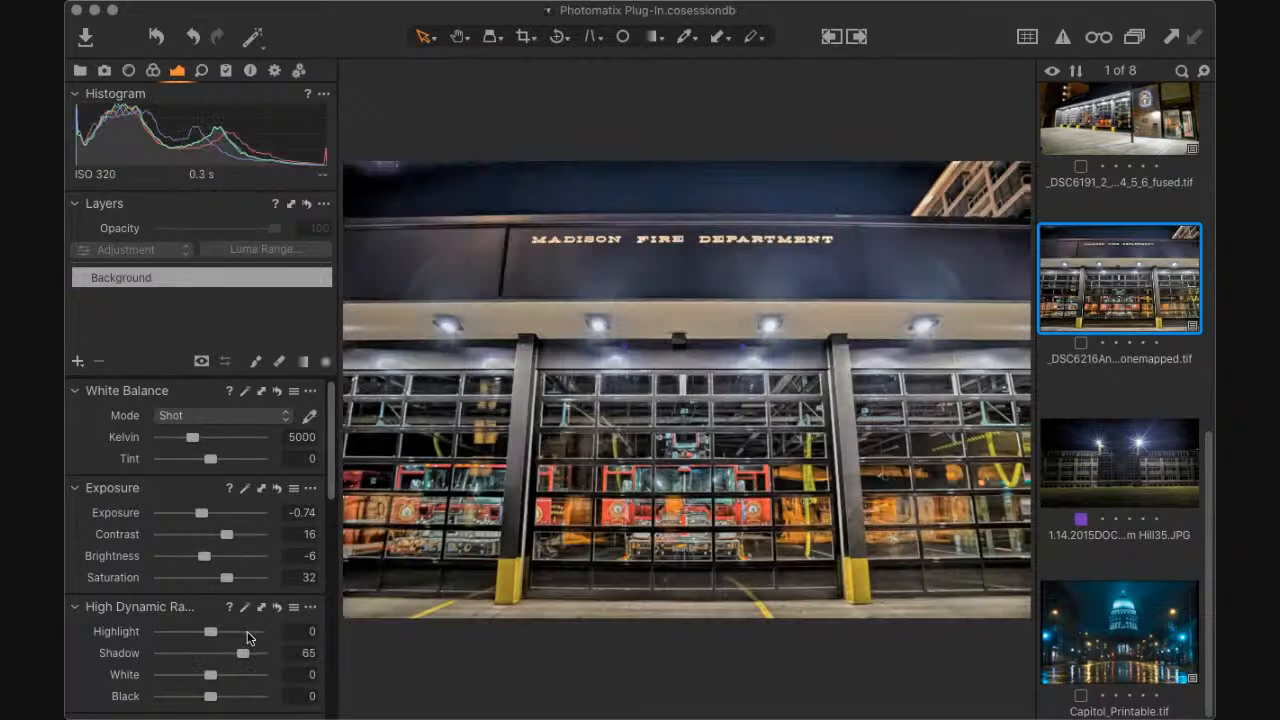
pyautogui.click(177, 697)
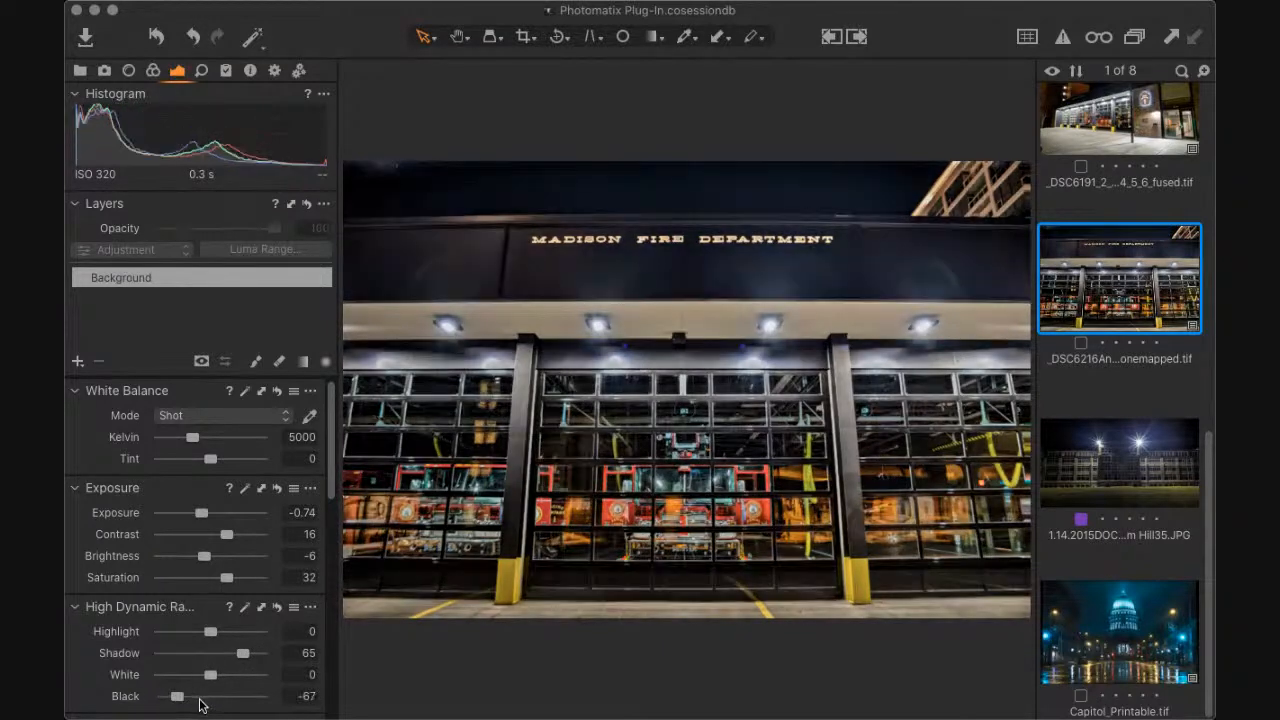
# Refine the tonemapped _DSC6216 fire station TIFF's High Dynamic Range settings to Black -41 and Shadow 24
pyautogui.moveTo(177, 697); pyautogui.dragTo(189, 697)
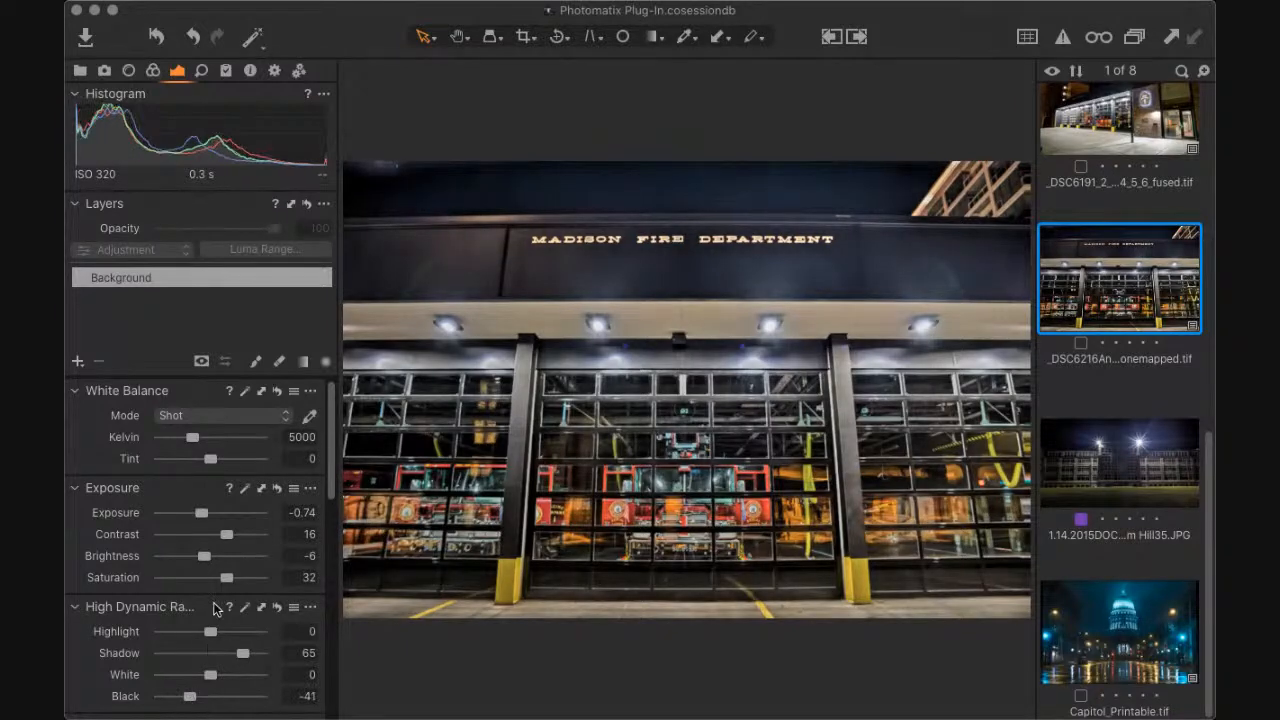
pyautogui.moveTo(244, 651); pyautogui.dragTo(228, 662)
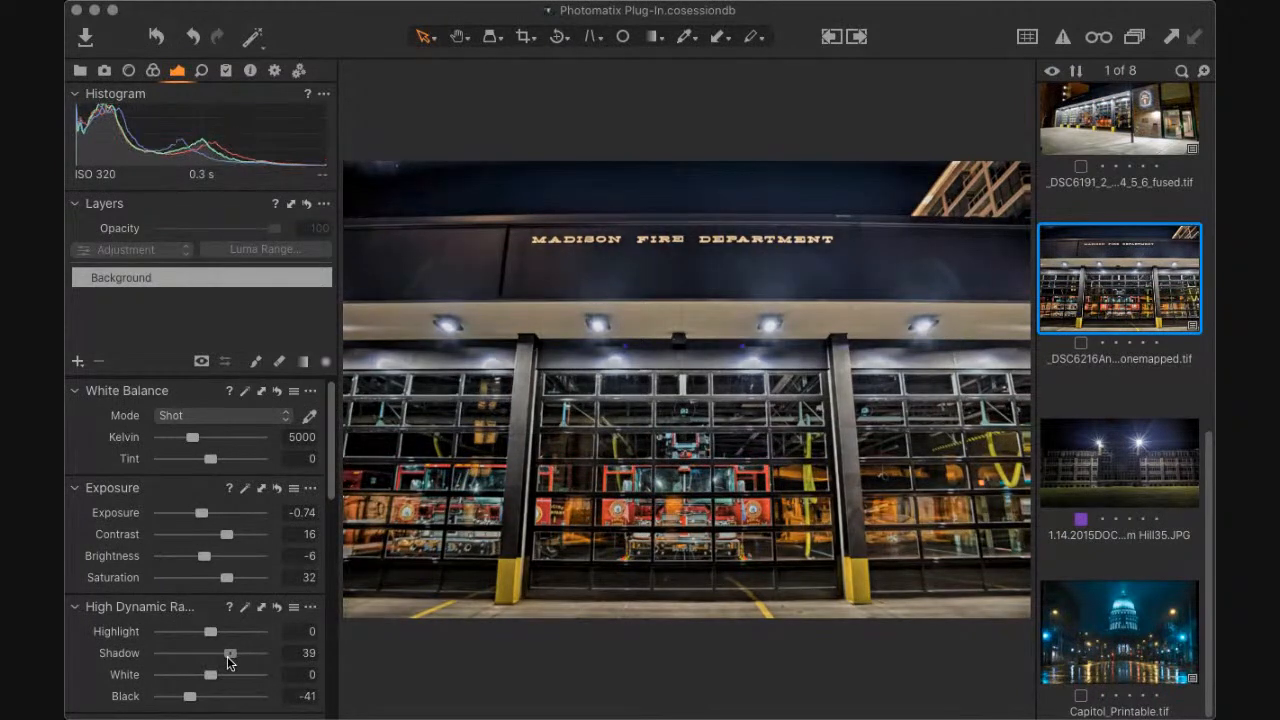
pyautogui.moveTo(228, 662); pyautogui.dragTo(222, 659)
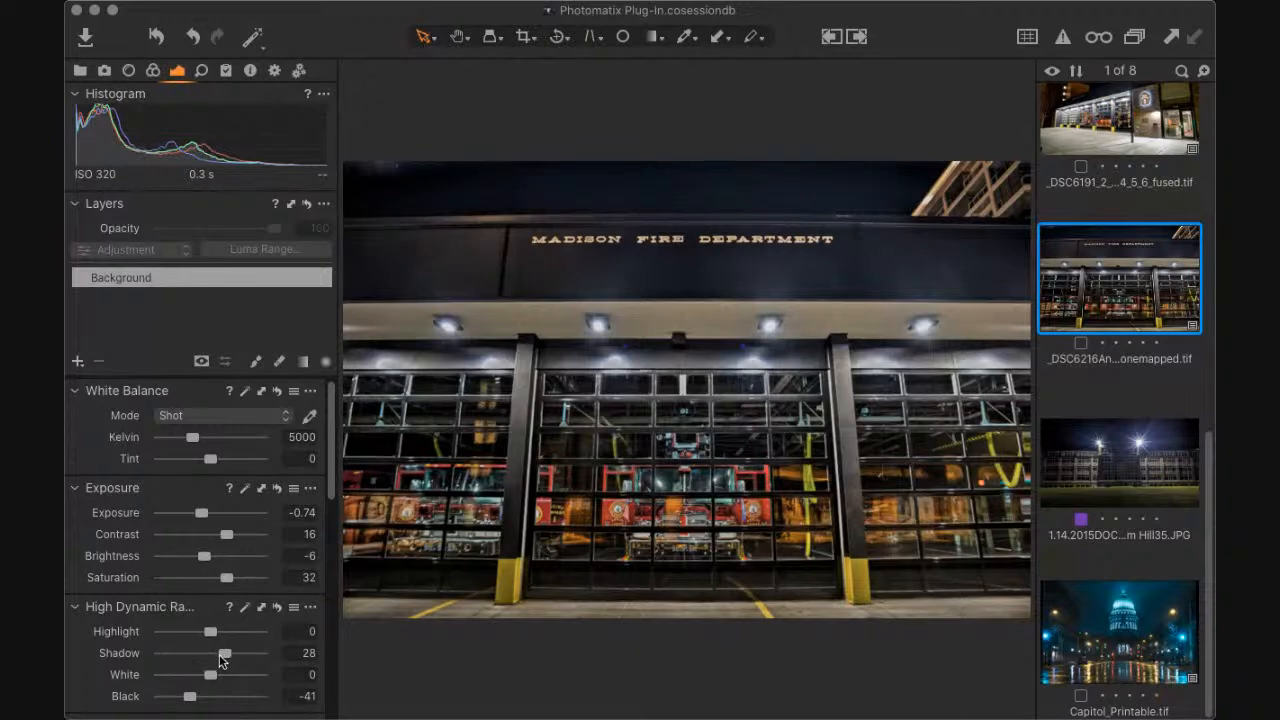
pyautogui.moveTo(220, 657); pyautogui.dragTo(218, 657)
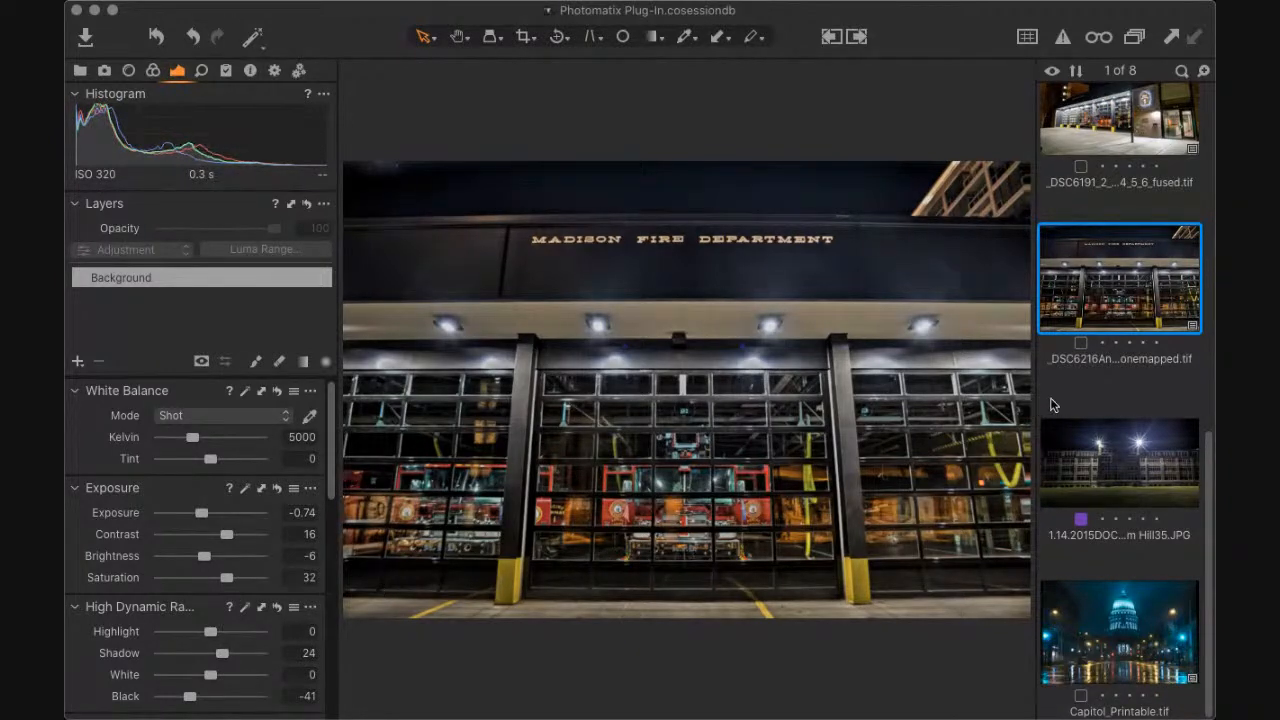
# Browse the All Images album and open the Fire House Green session album
pyautogui.click(80, 72)
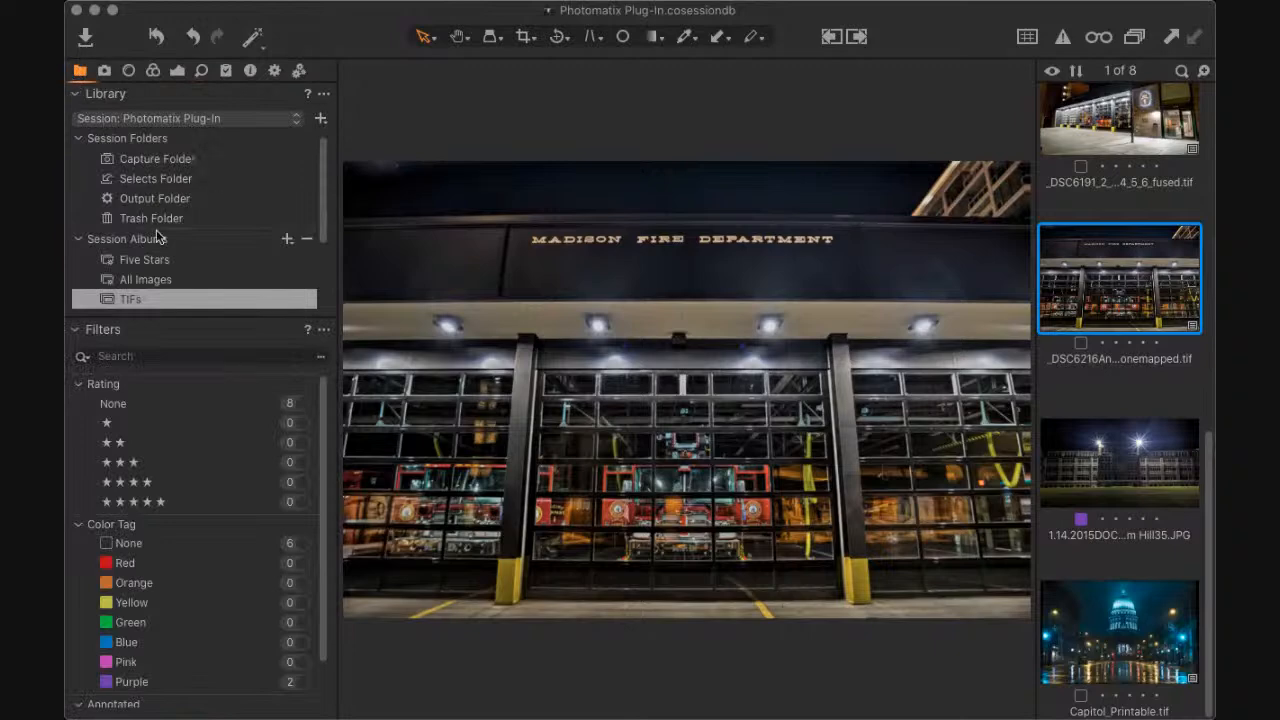
pyautogui.click(145, 280)
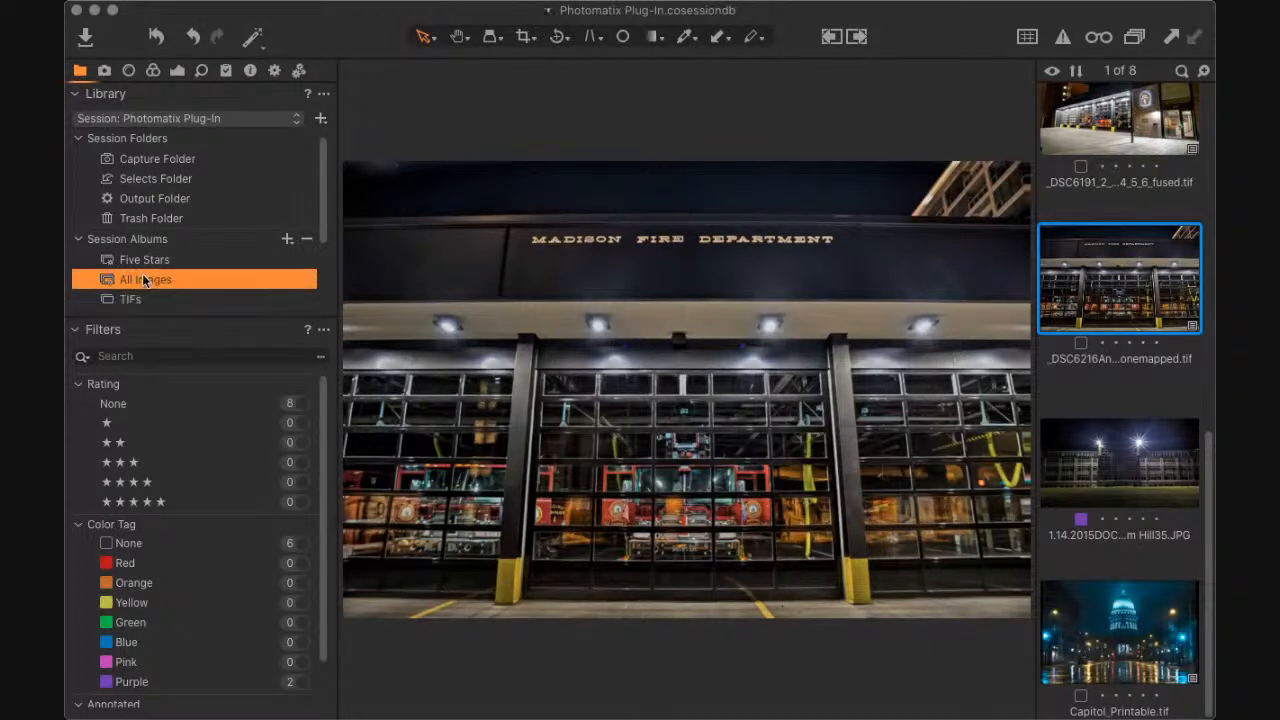
pyautogui.moveTo(1208, 147); pyautogui.dragTo(1208, 245)
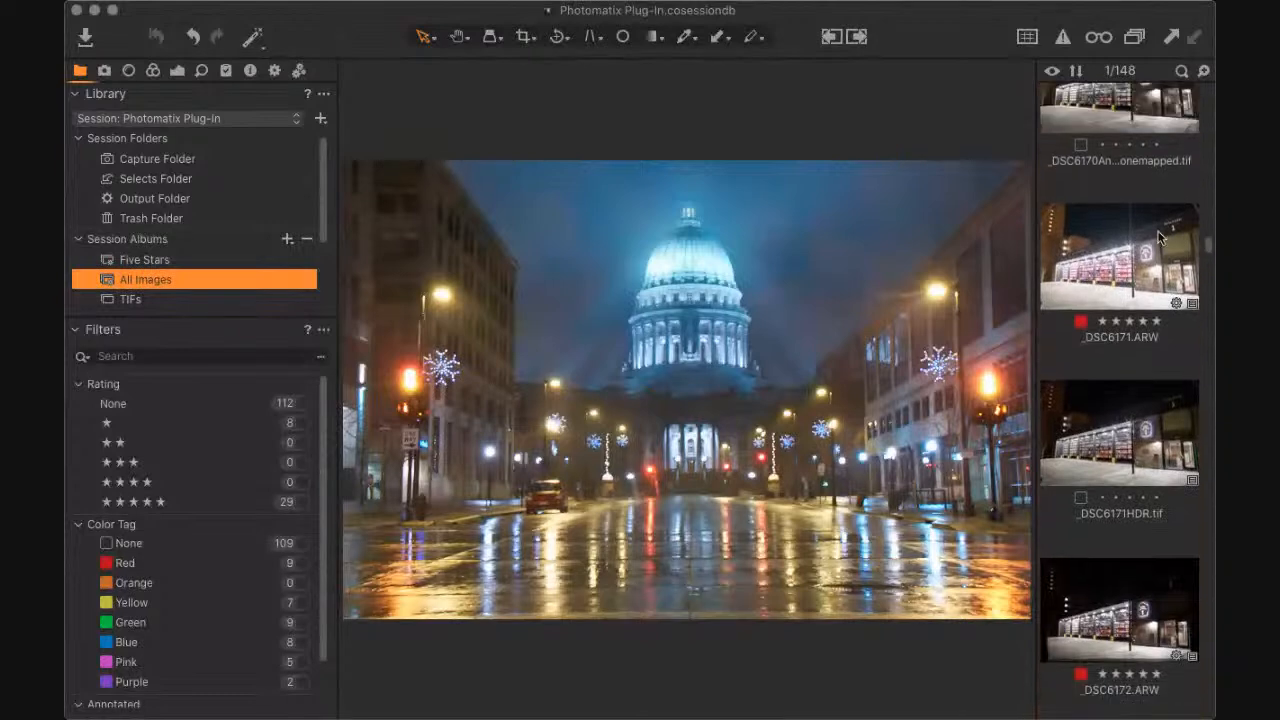
pyautogui.moveTo(323, 176); pyautogui.dragTo(322, 252)
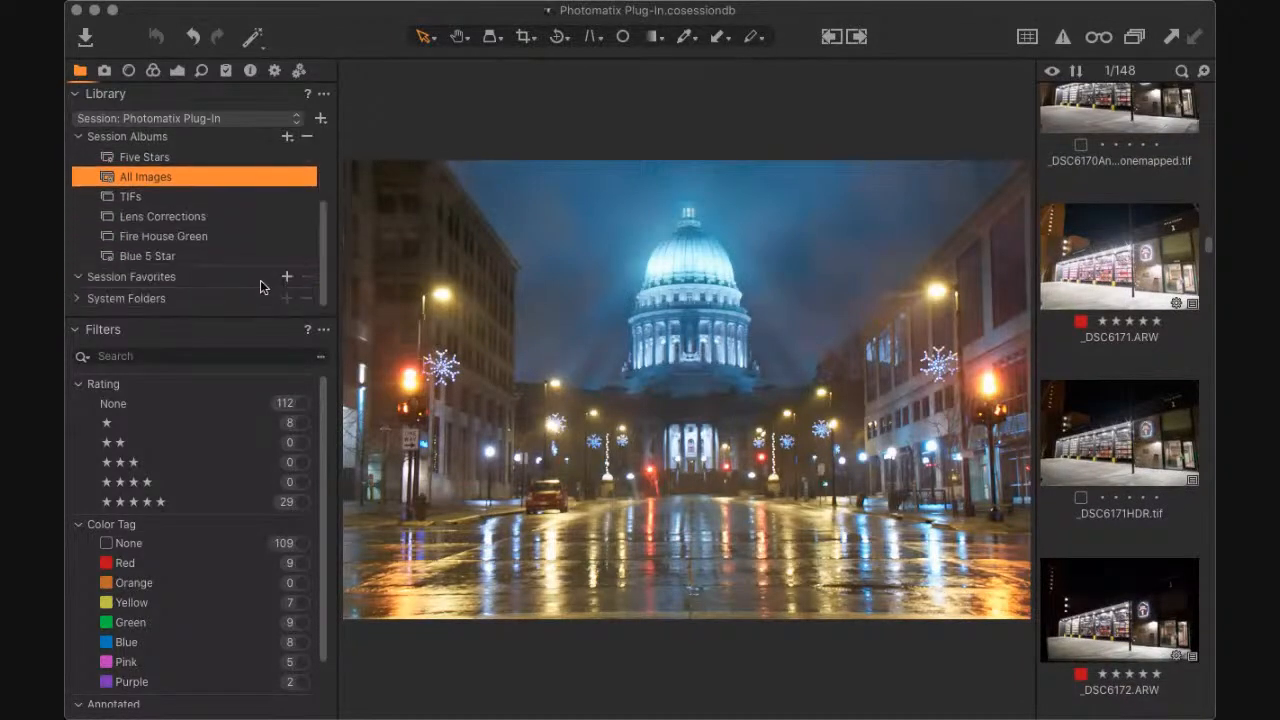
pyautogui.click(205, 246)
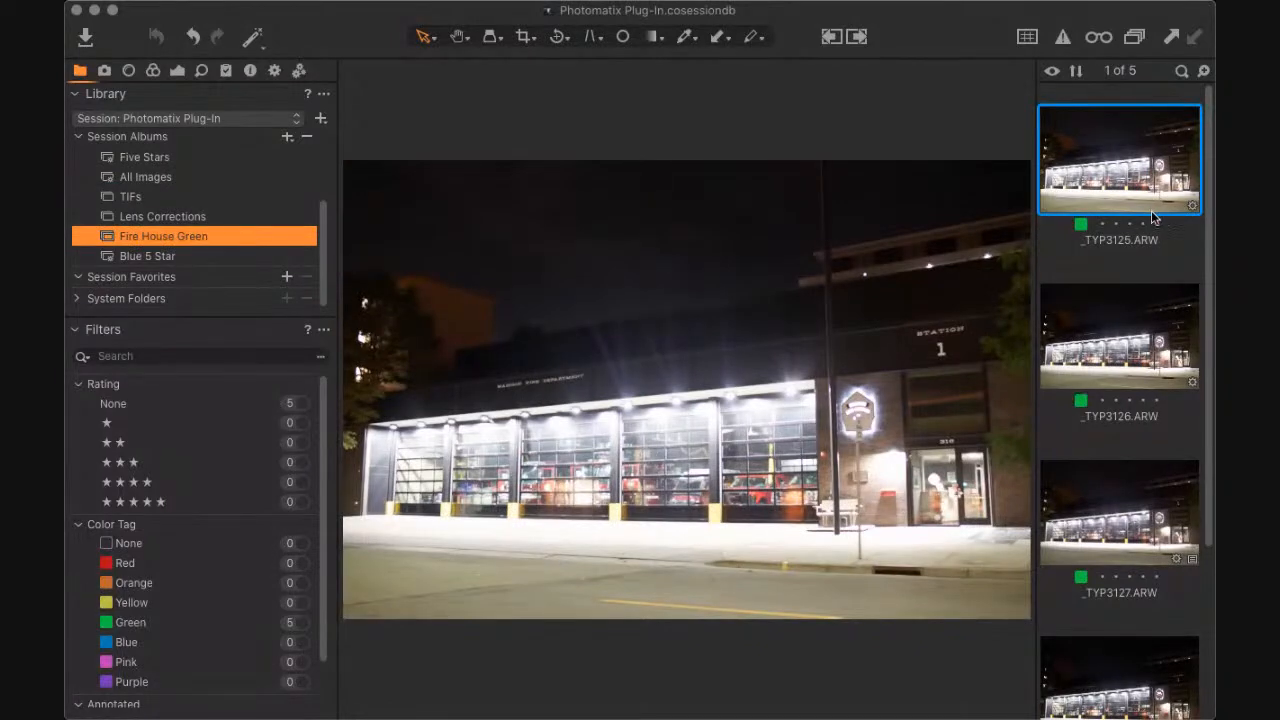
# Select _TYP3129.ARW in the Fire House Green album and reset all its adjustments
pyautogui.scroll(-5, 1195, 300)
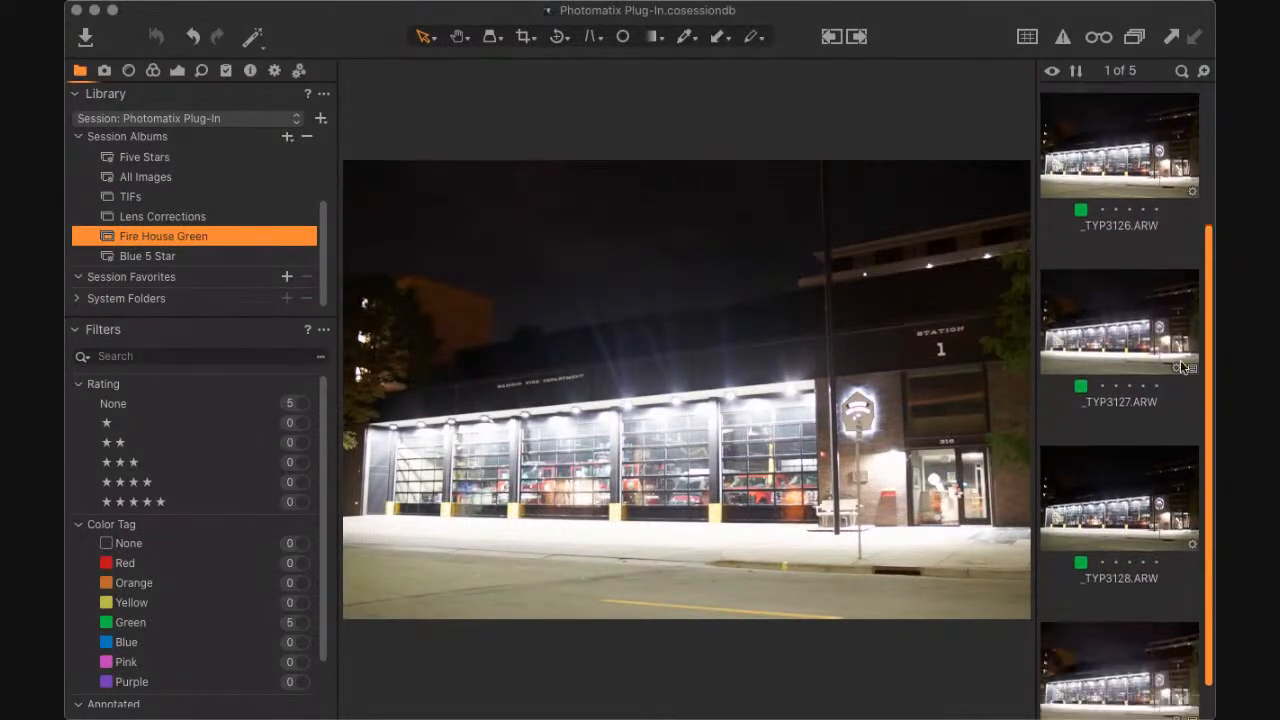
pyautogui.click(1151, 620)
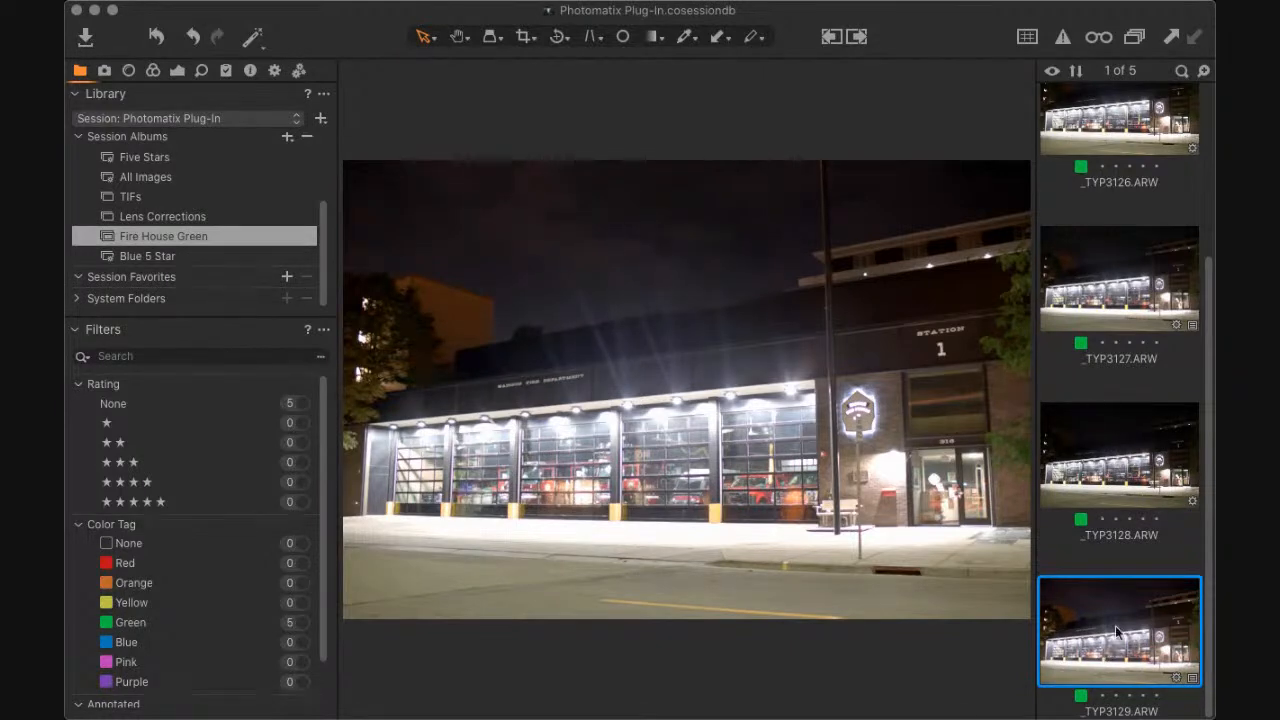
pyautogui.click(155, 37)
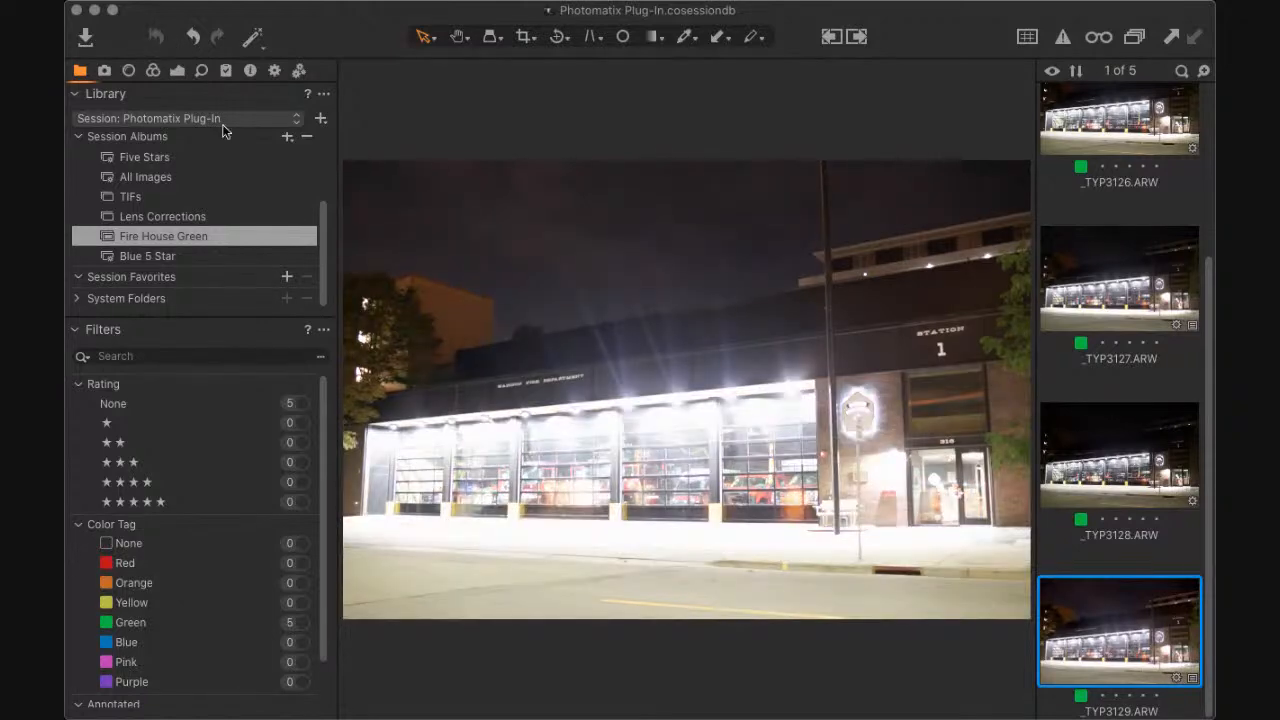
# View the bracketed exposures _TYP3128.ARW, _TYP3127.ARW, _TYP3126.ARW and _TYP3129.ARW one after another
pyautogui.click(1123, 445)
pyautogui.click(1130, 292)
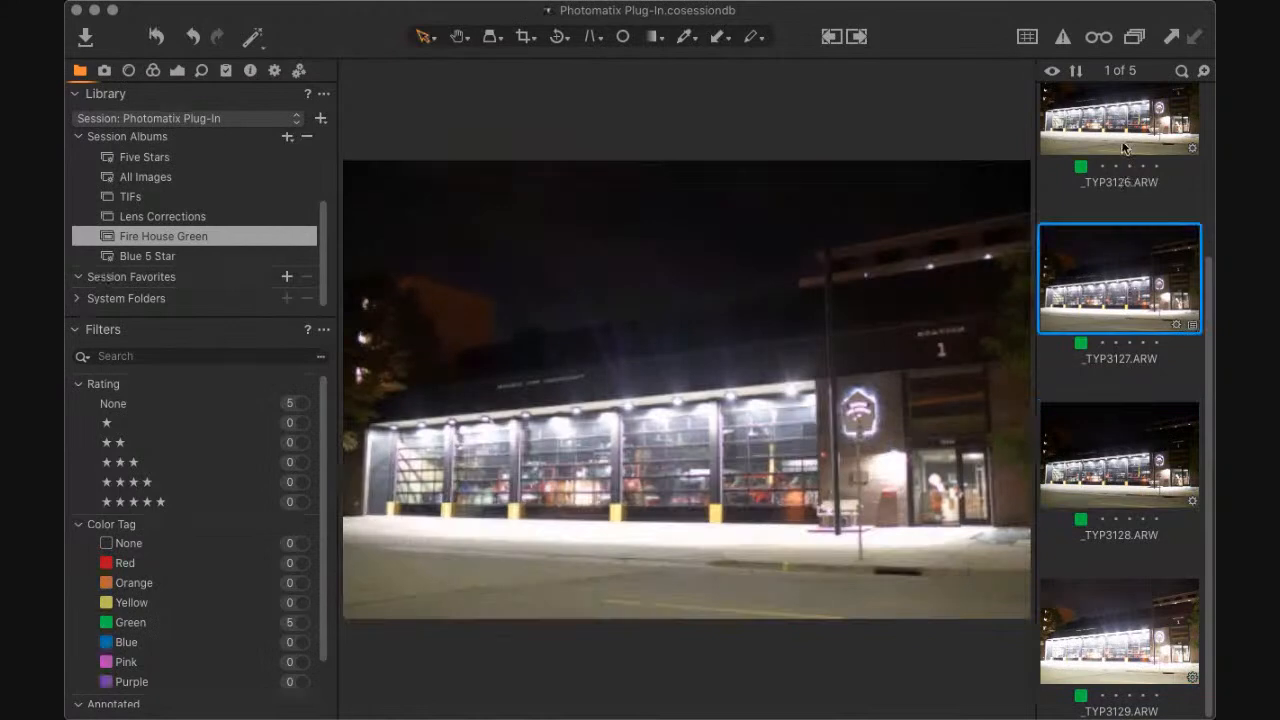
pyautogui.click(1122, 128)
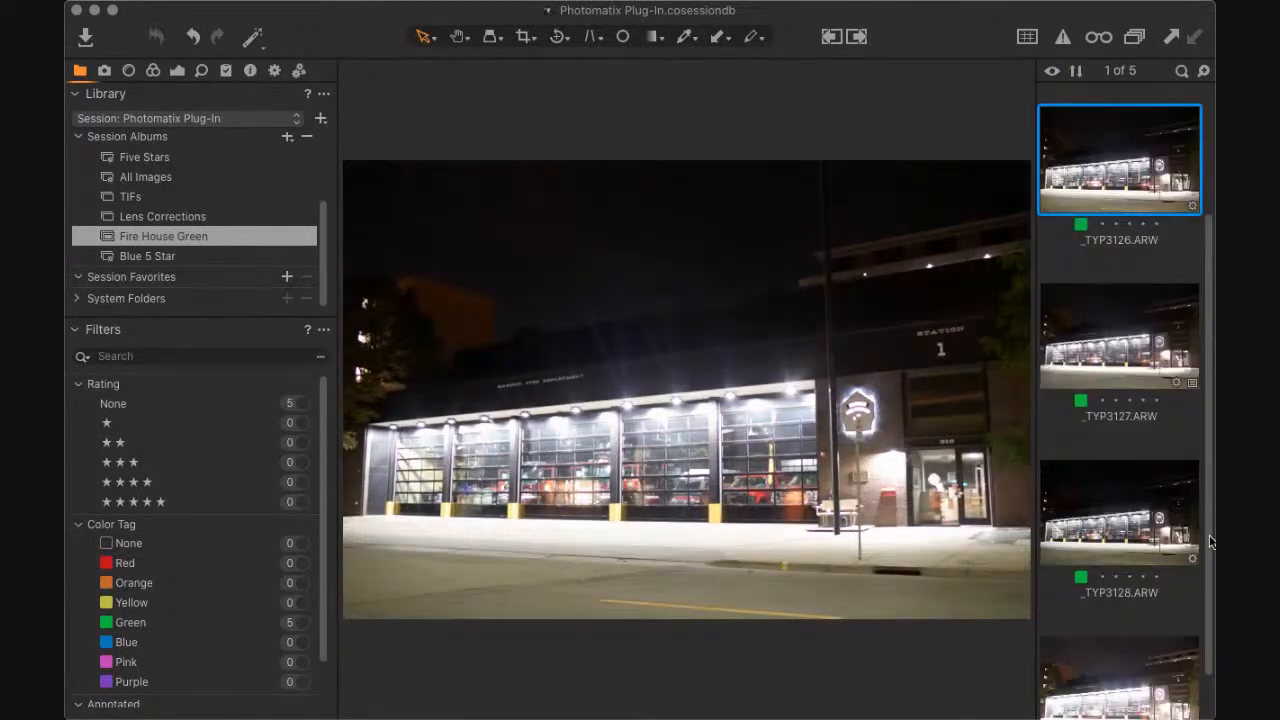
pyautogui.scroll(-2, 1210, 543)
pyautogui.click(1150, 603)
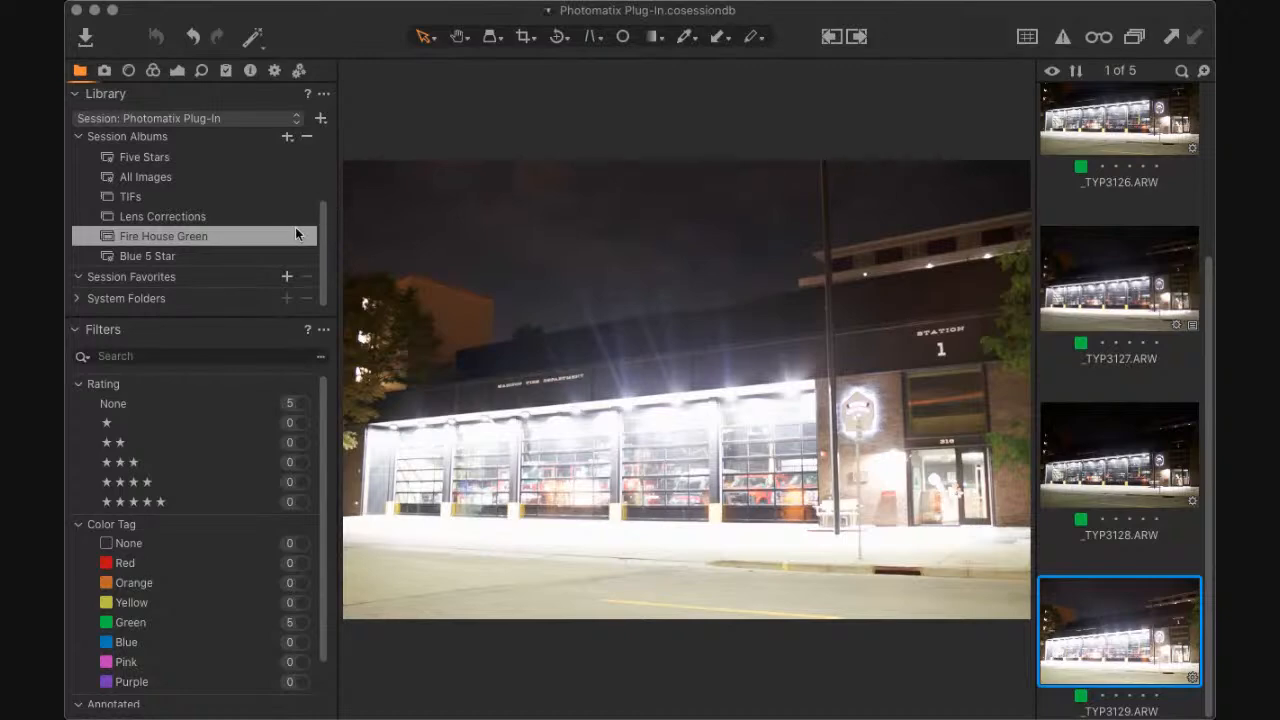
# Set the Base Characteristics curve of _TYP3129.ARW to Linear Response
pyautogui.click(153, 71)
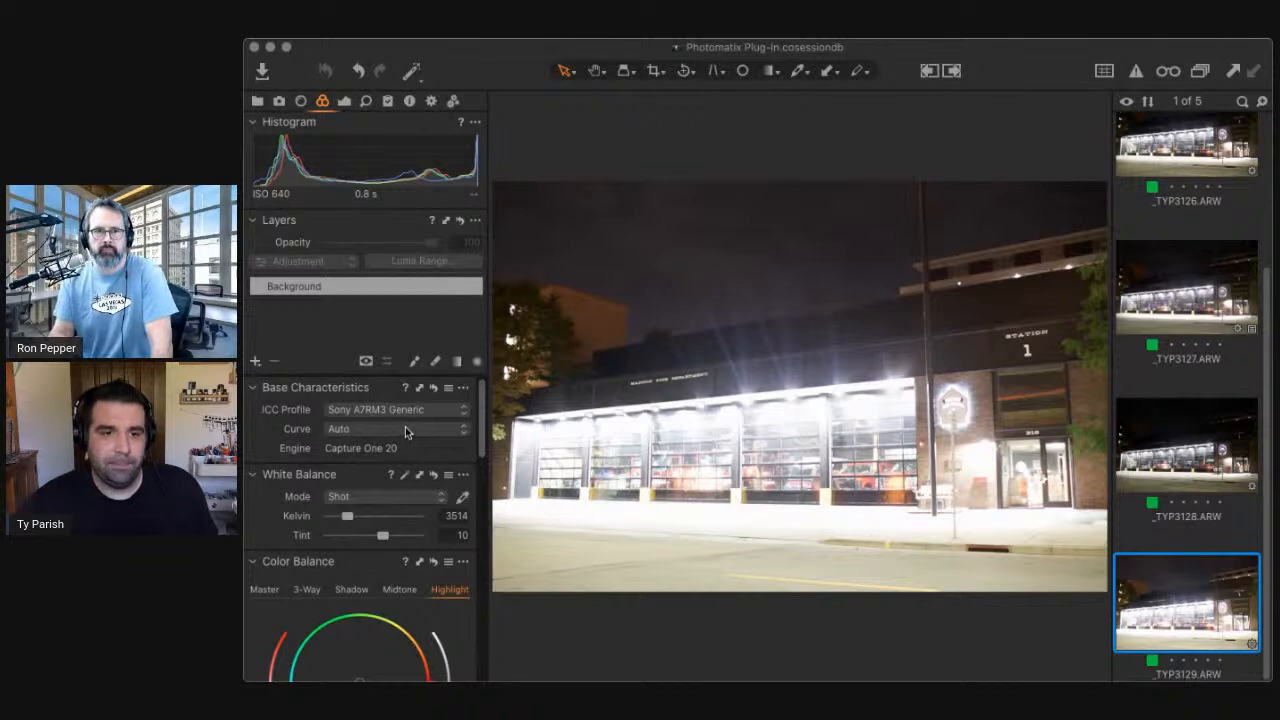
pyautogui.click(405, 429)
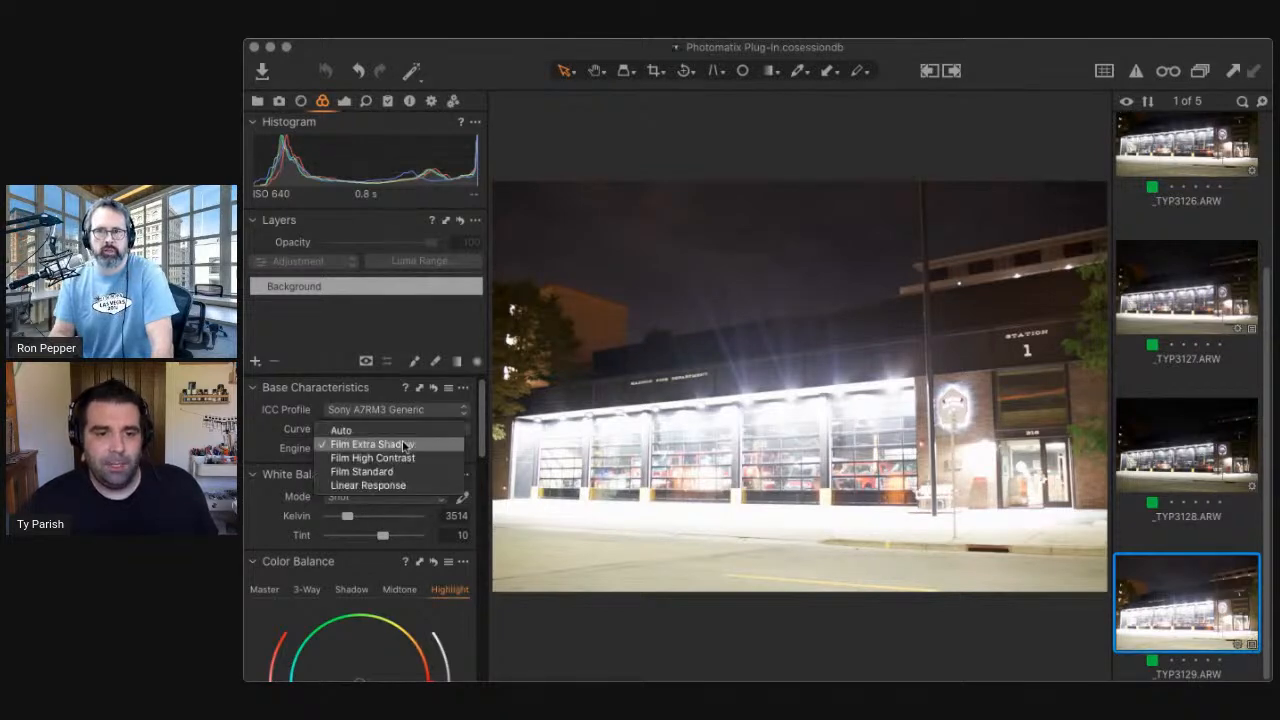
pyautogui.click(400, 486)
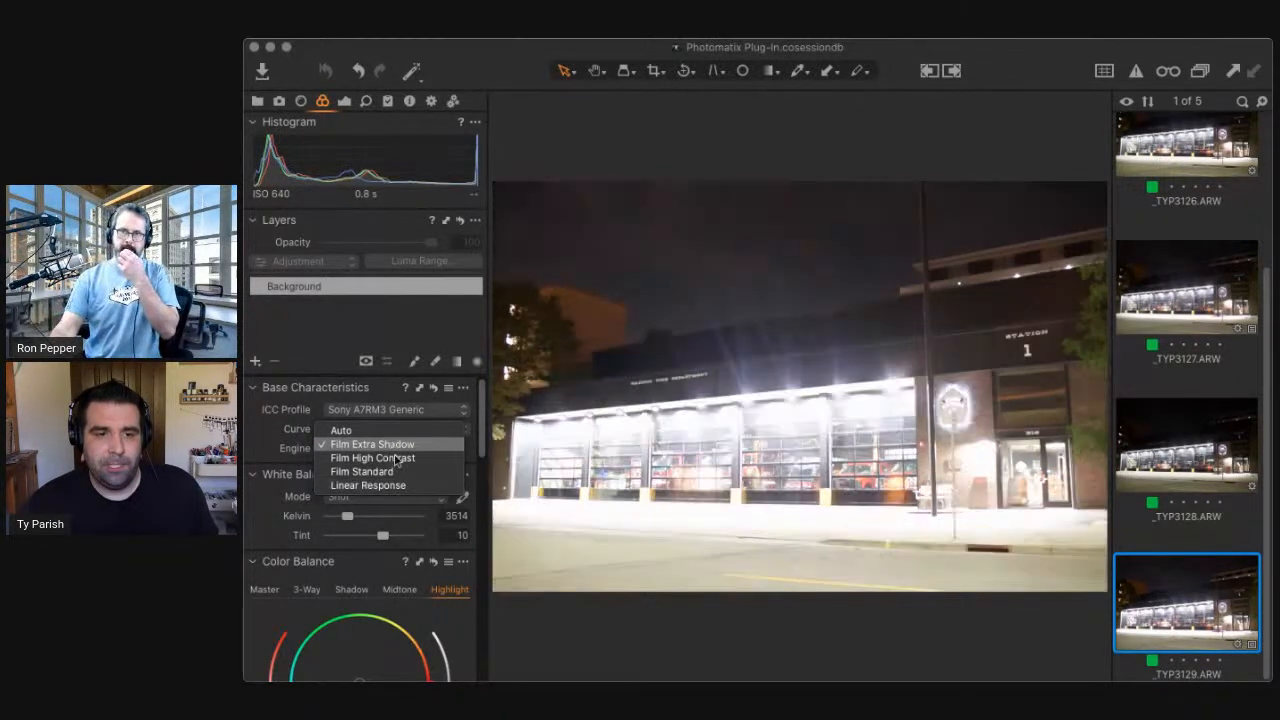
pyautogui.click(399, 486)
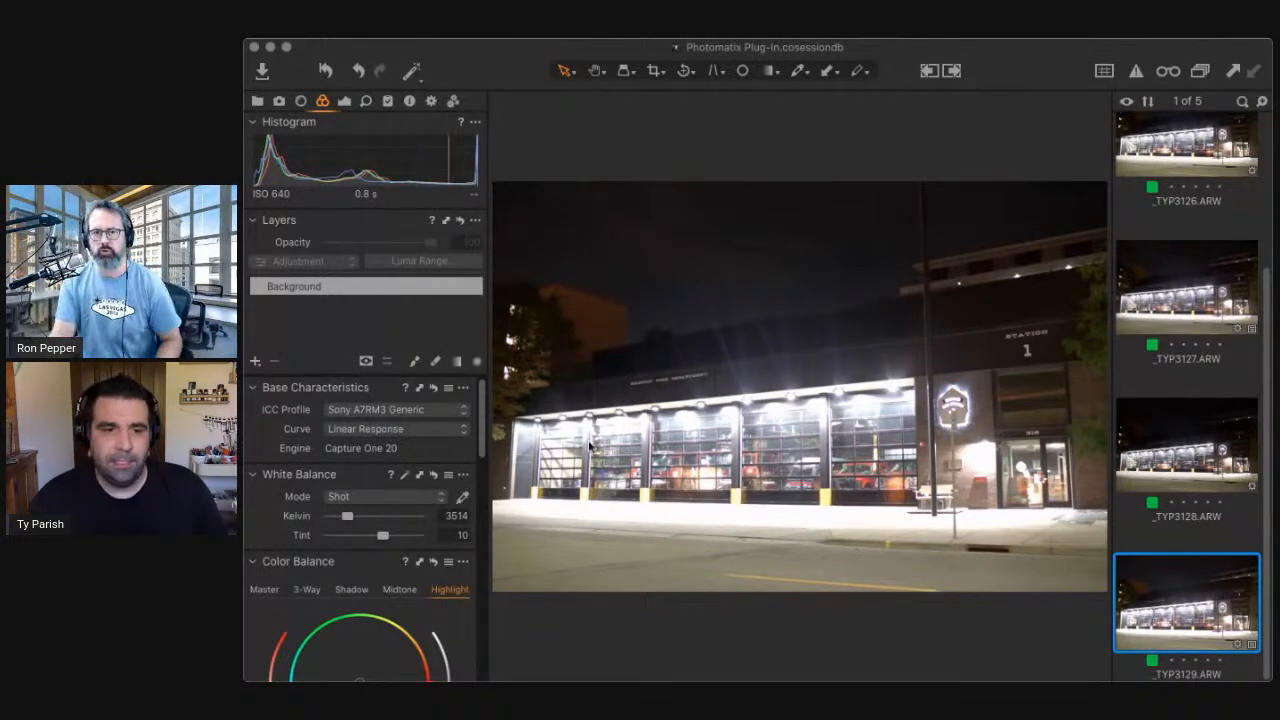
# Compare the Auto and Linear Response curves on _TYP3129.ARW by alternating between them, finishing on Linear Response
pyautogui.click(429, 430)
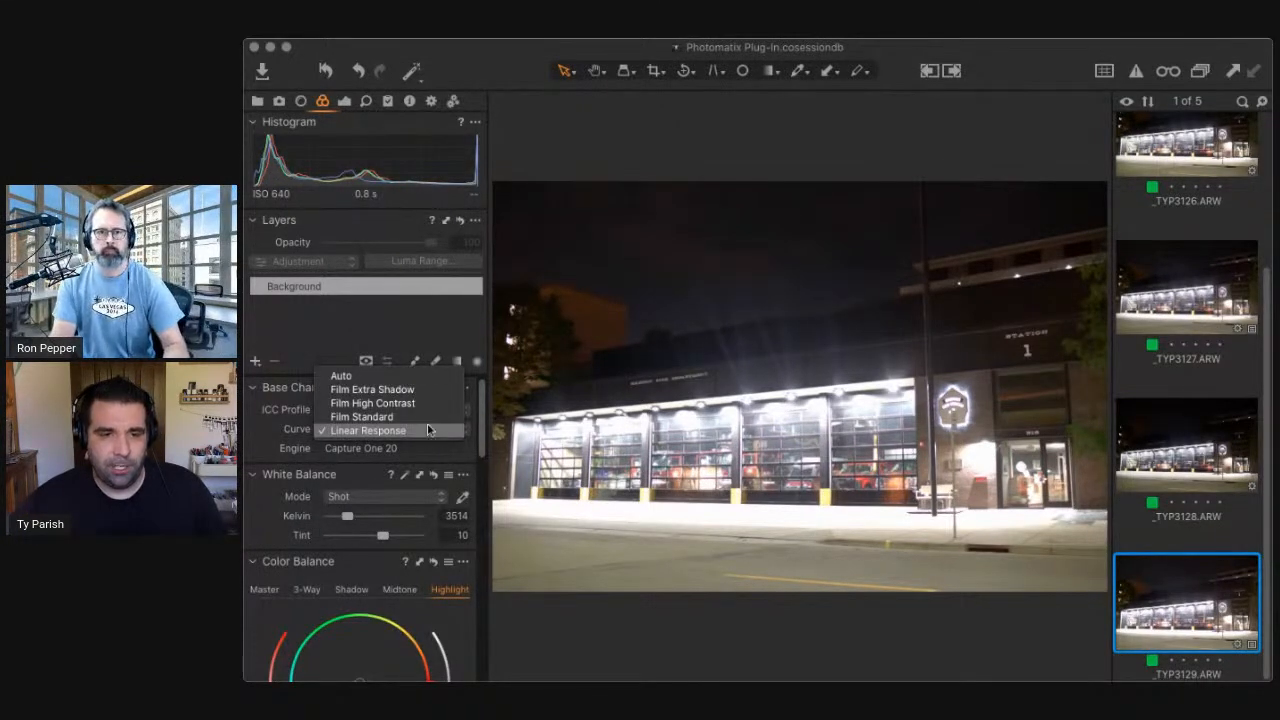
pyautogui.click(425, 376)
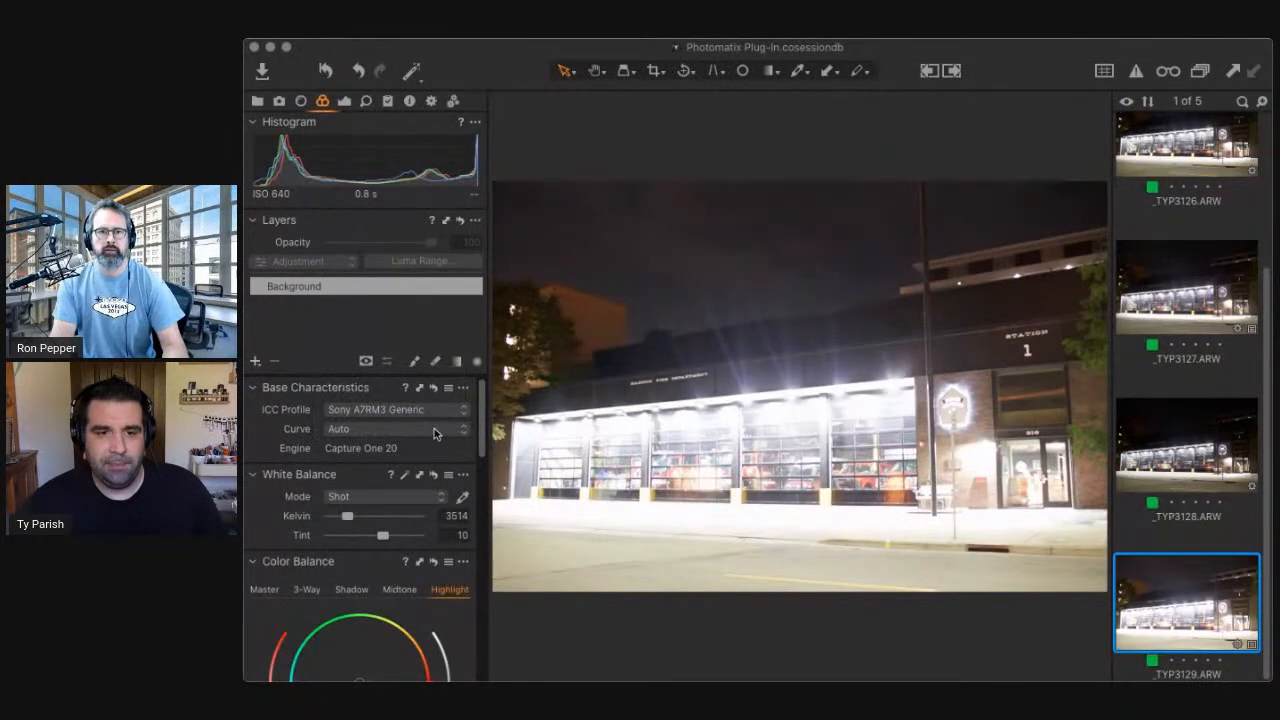
pyautogui.click(434, 428)
pyautogui.click(450, 488)
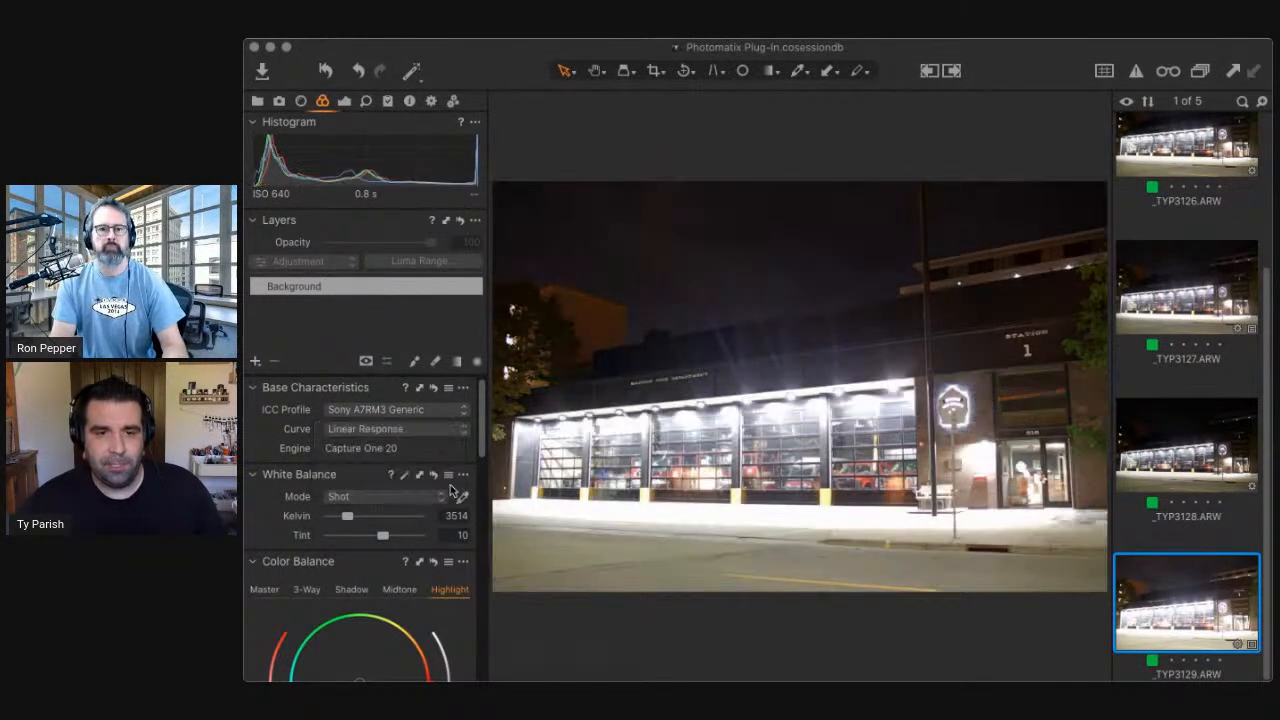
pyautogui.click(445, 430)
pyautogui.click(445, 377)
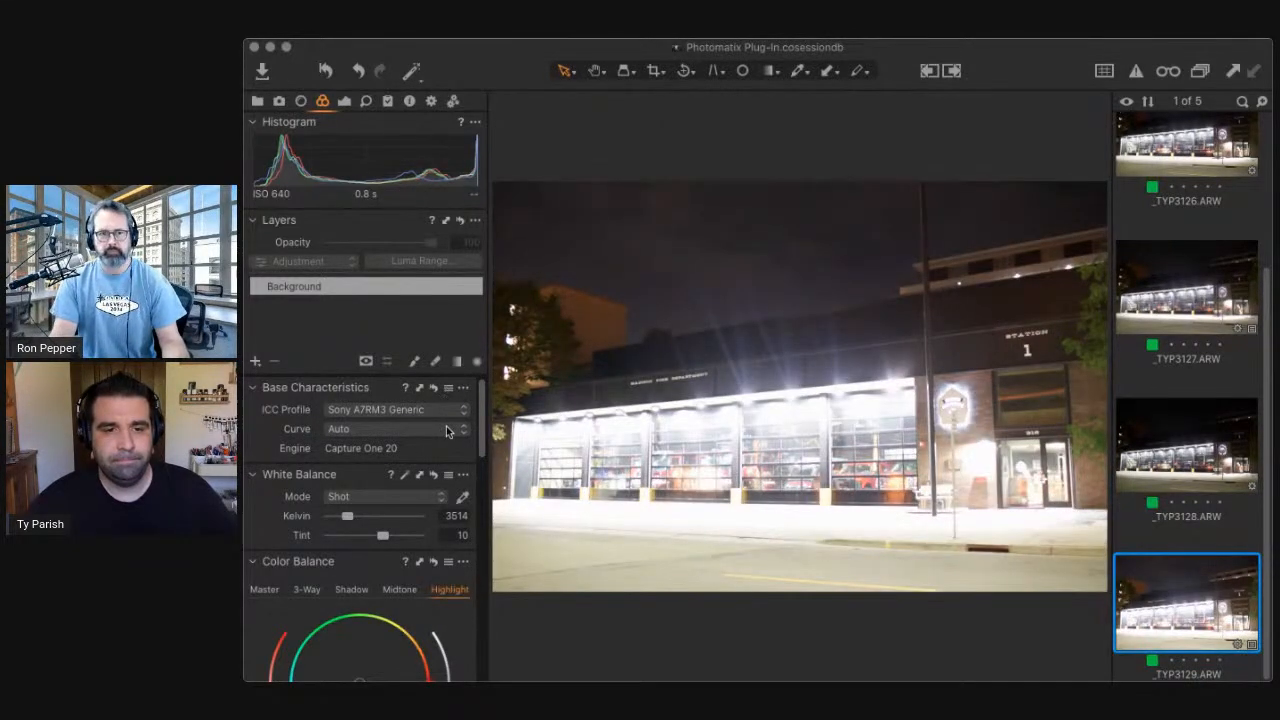
pyautogui.click(445, 430)
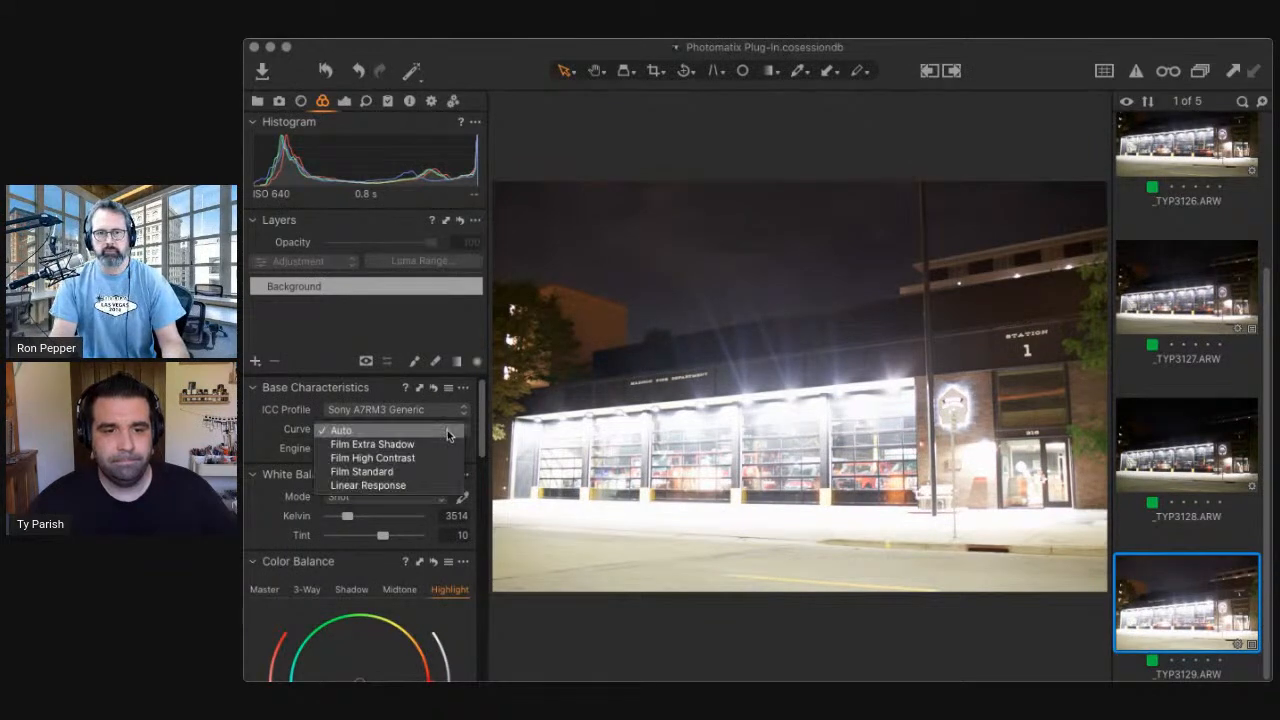
pyautogui.click(450, 487)
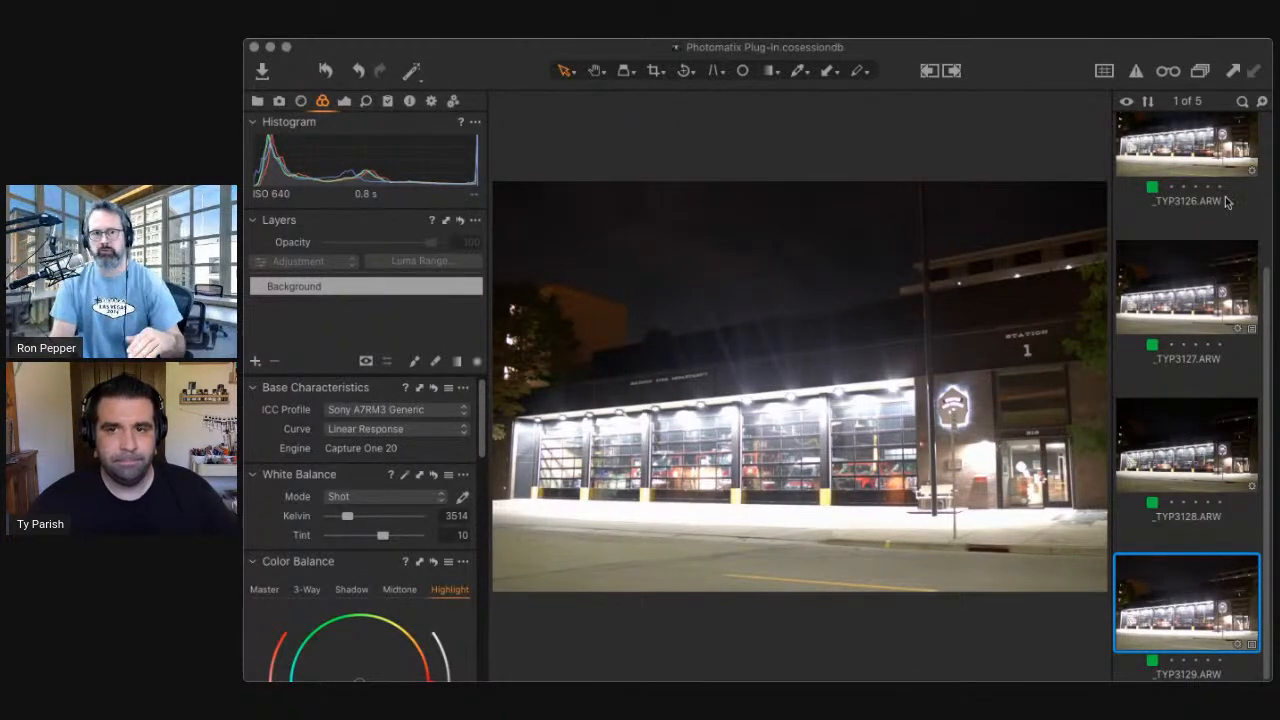
# Select _TYP3125.ARW, the first exposure of the bracket, and set its curve to Linear Response
pyautogui.click(1212, 135)
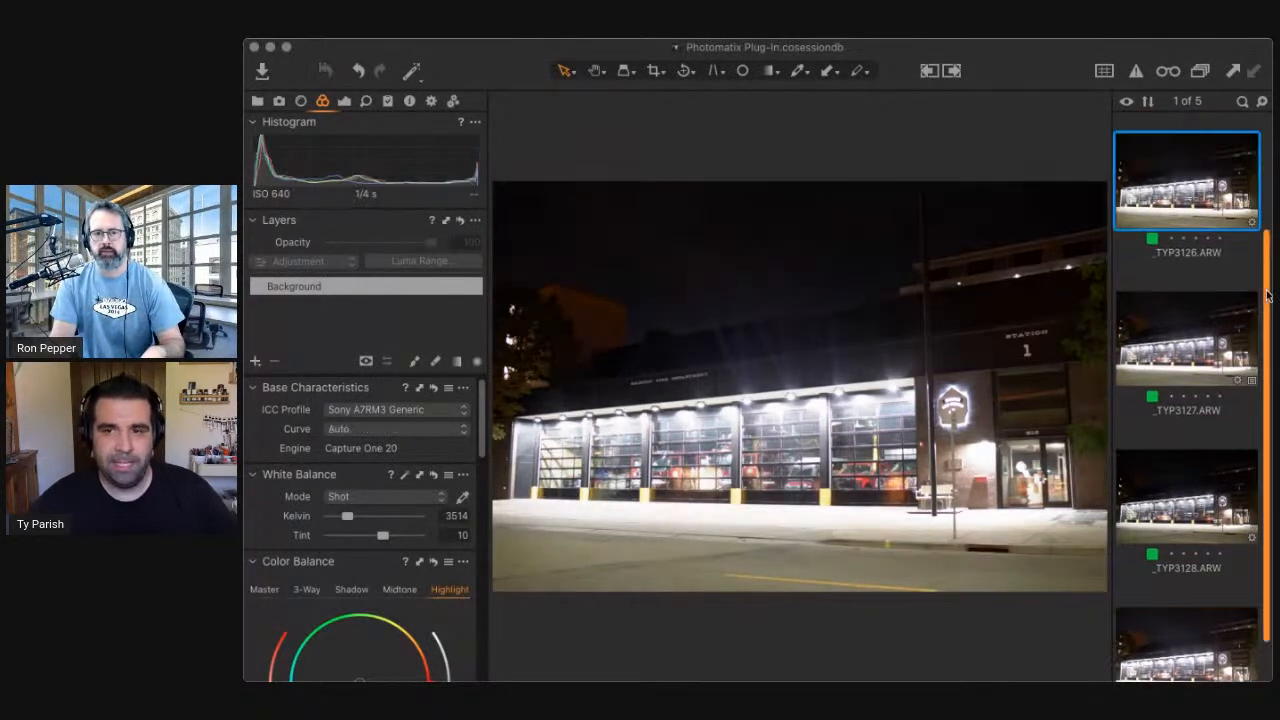
pyautogui.scroll(1, 1268, 285)
pyautogui.scroll(3, 1268, 285)
pyautogui.click(1216, 185)
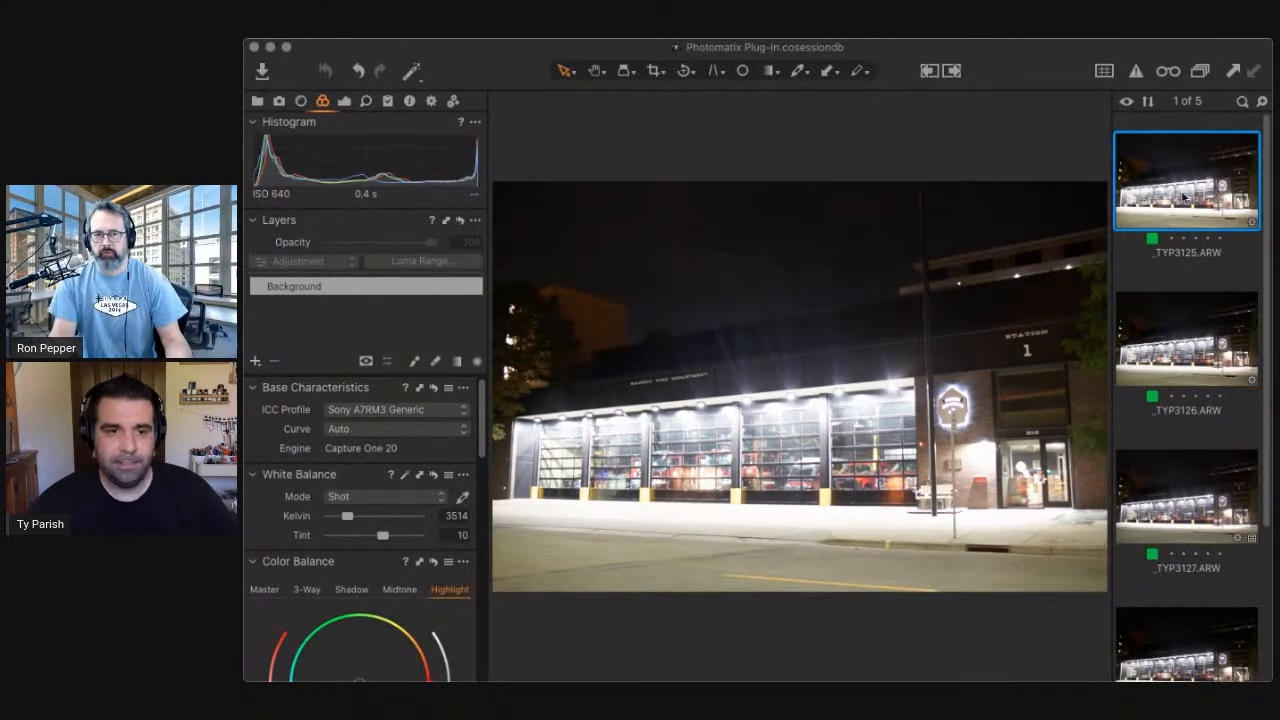
pyautogui.click(431, 428)
pyautogui.click(437, 484)
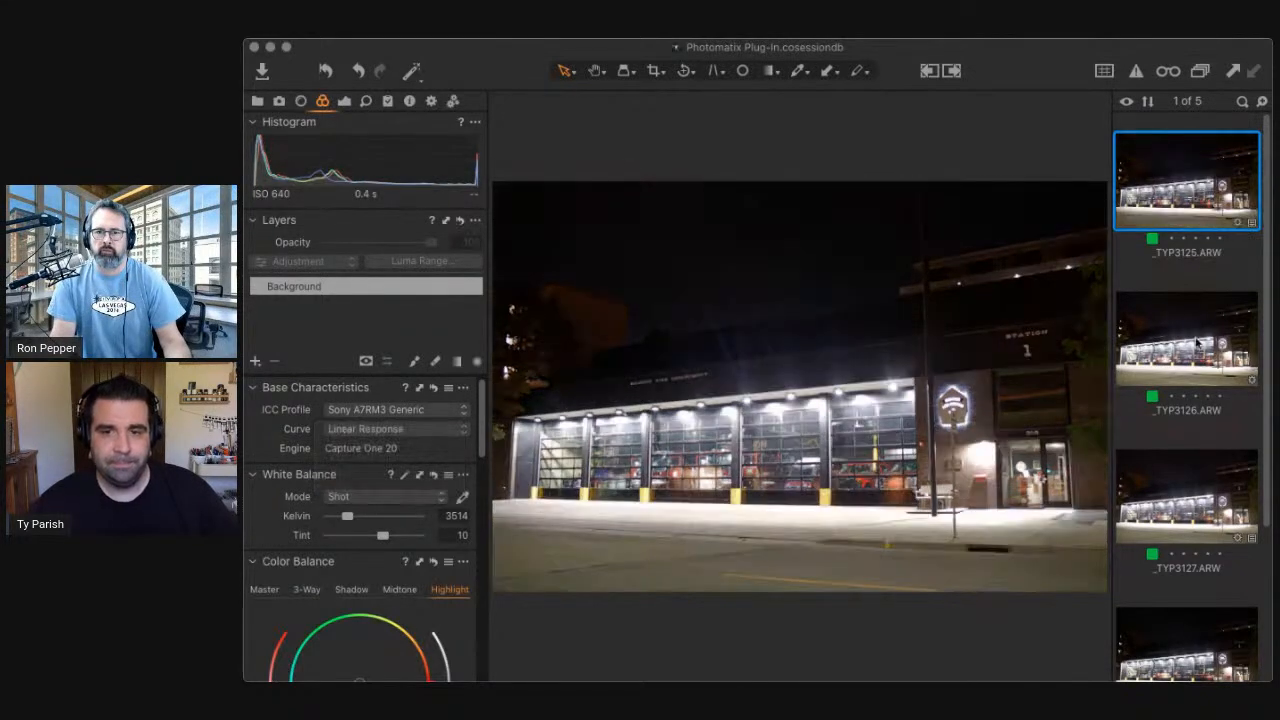
# Set the curve of both _TYP3126.ARW and _TYP3128.ARW to Linear Response, checking _TYP3127.ARW in between
pyautogui.click(1197, 343)
pyautogui.click(428, 430)
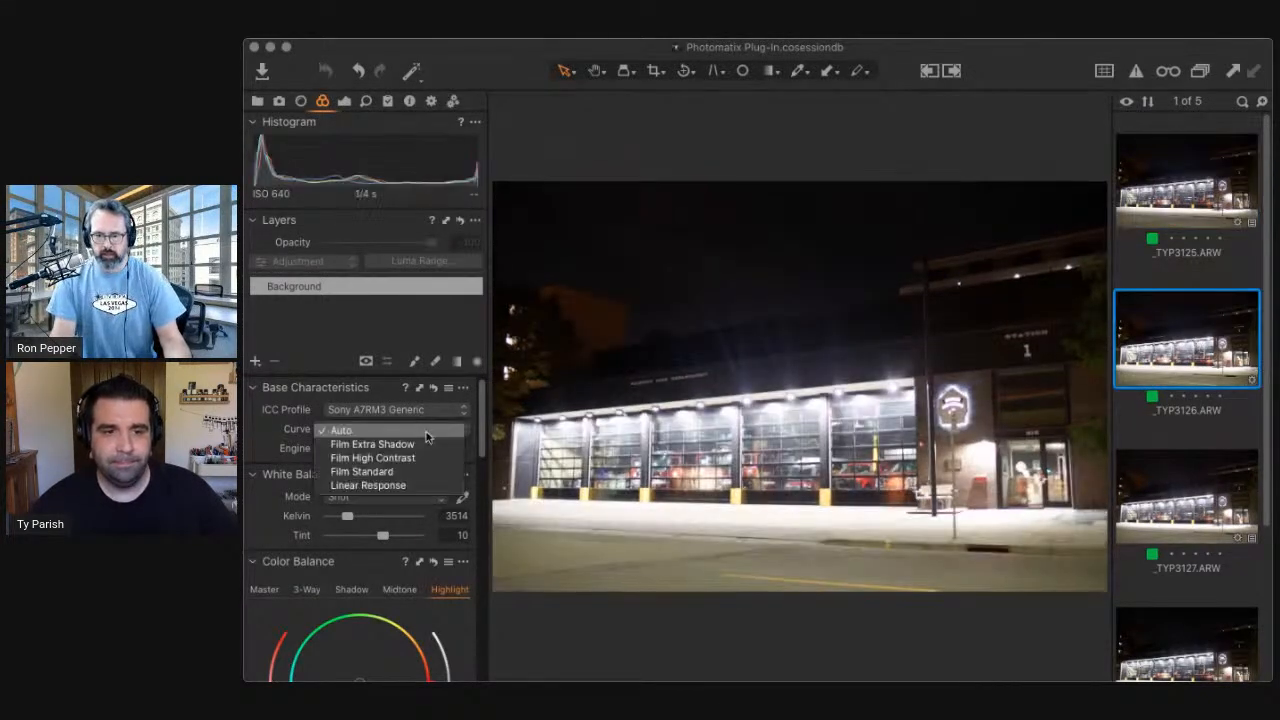
pyautogui.click(424, 485)
pyautogui.press('Right')
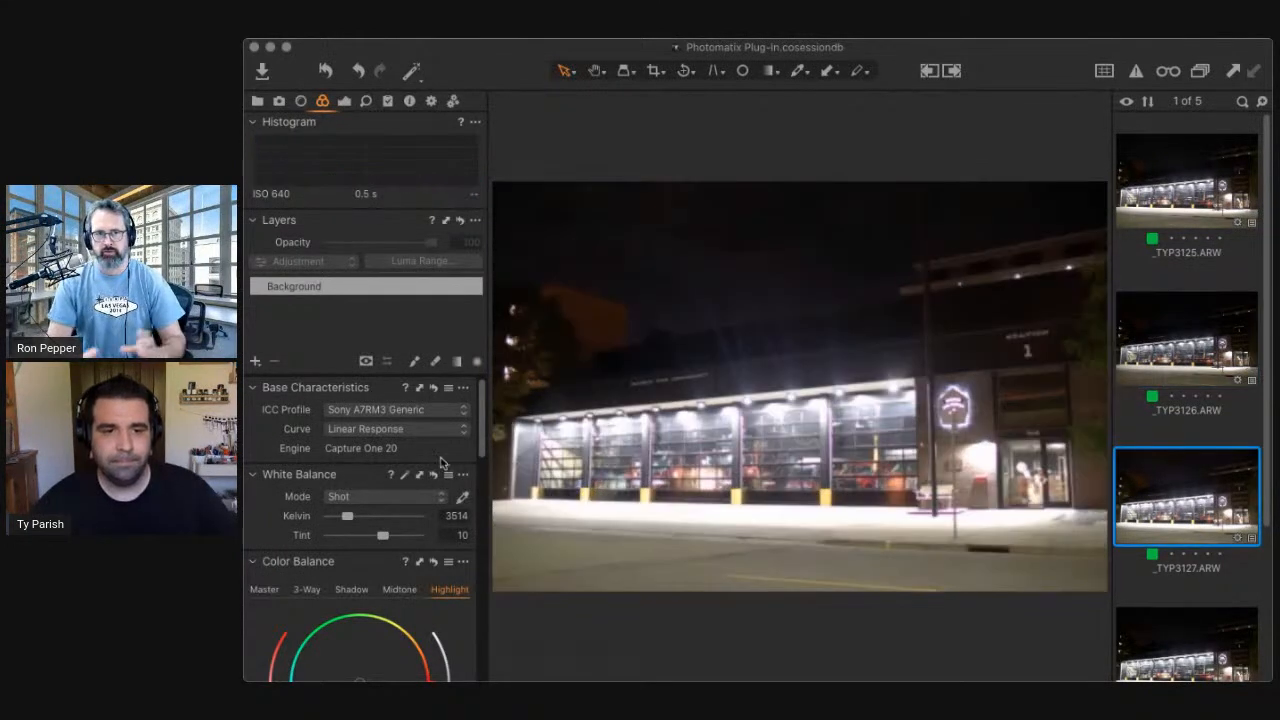
pyautogui.click(1171, 628)
pyautogui.click(424, 430)
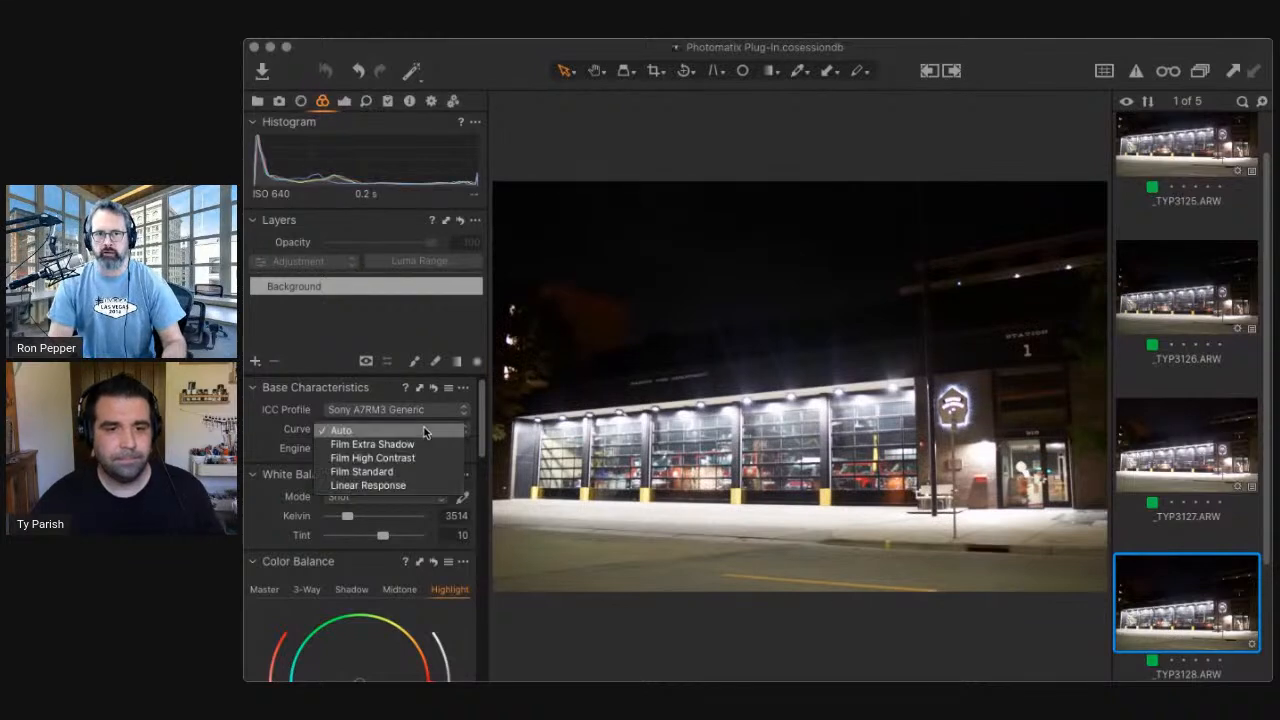
pyautogui.click(418, 486)
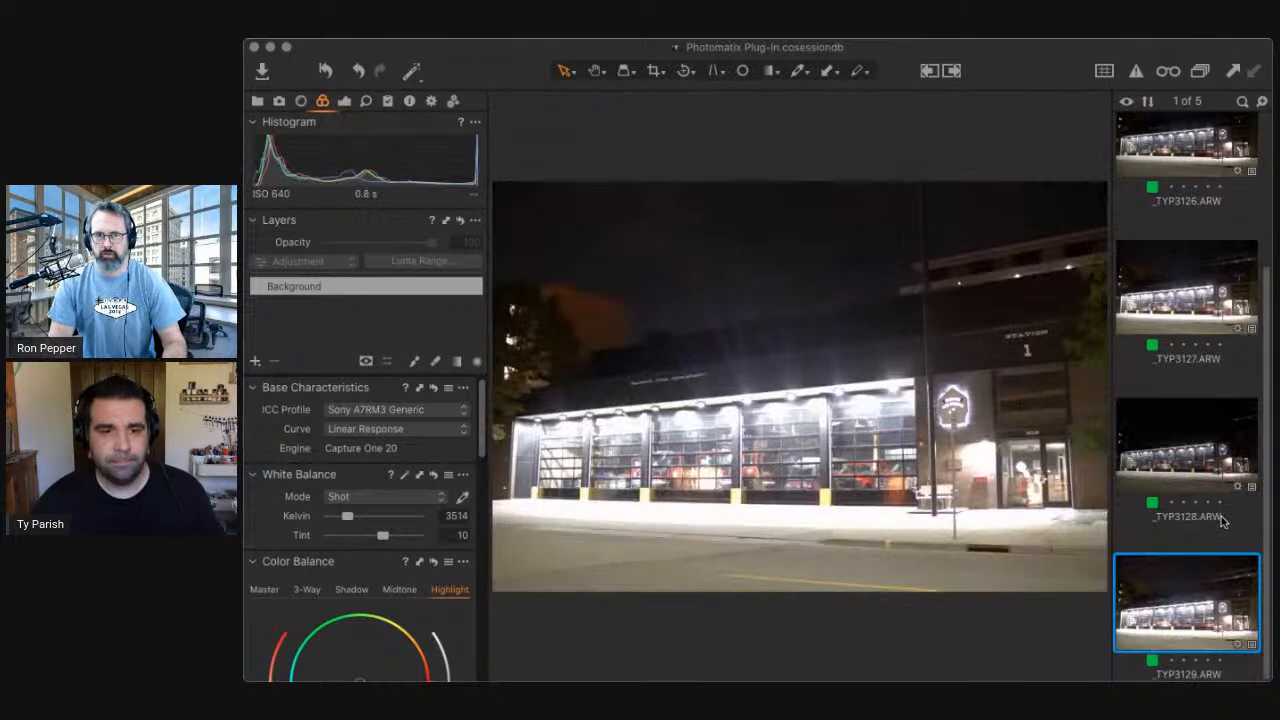
# Review the Linear Response look of the bracketed exposures from _TYP3129.ARW back to _TYP3125.ARW
pyautogui.press('Up')
pyautogui.press('Up')
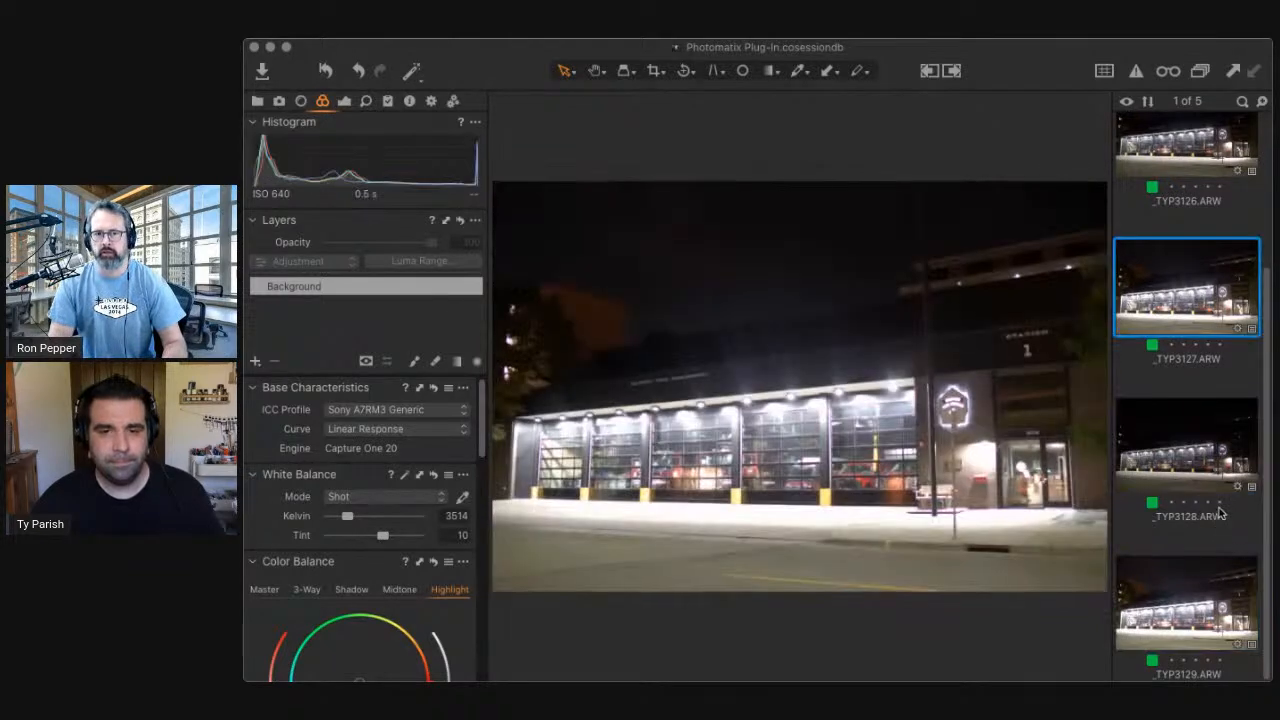
pyautogui.press('Up')
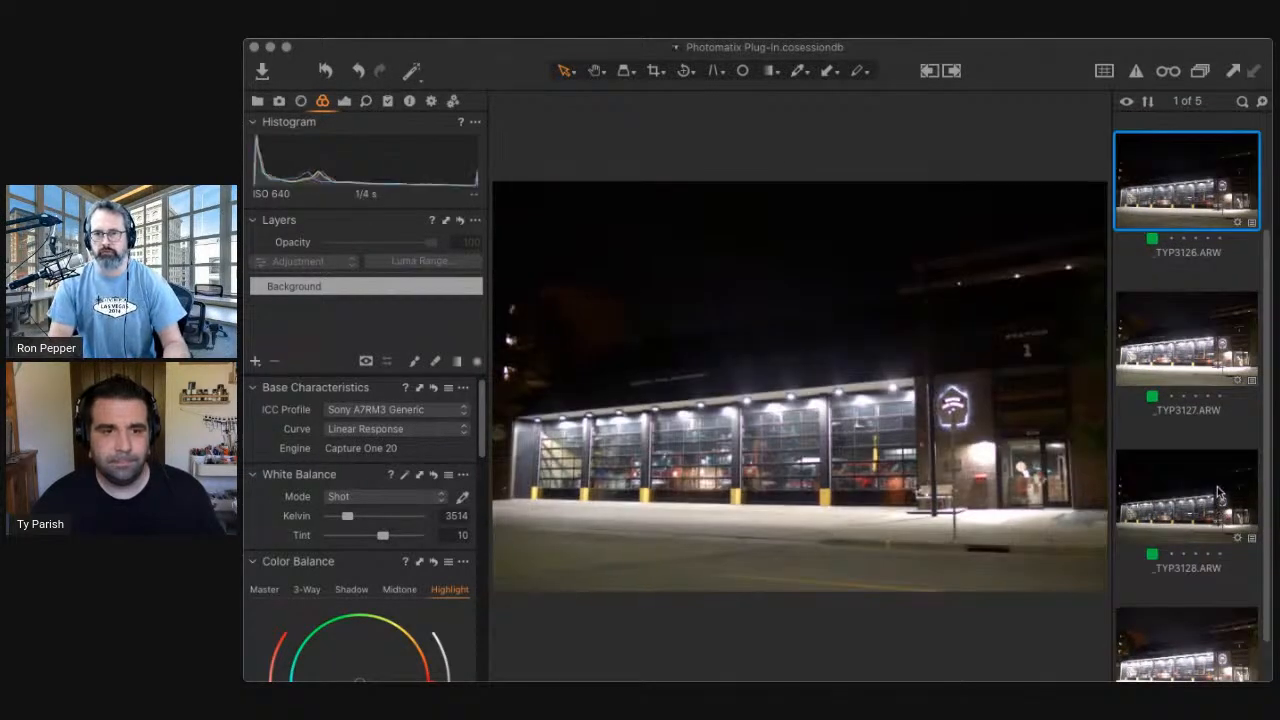
pyautogui.press('Up')
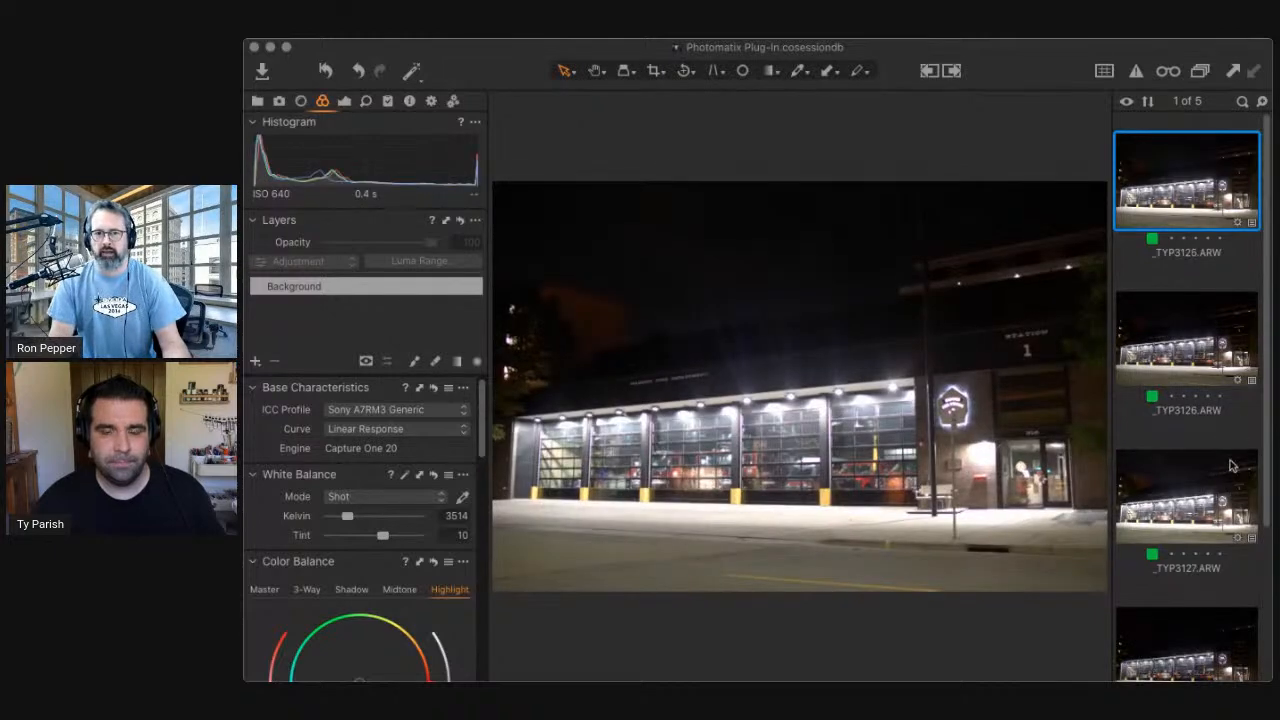
# Select all five bracketed exposures, _TYP3125.ARW through _TYP3129.ARW, and open Merge to HDR with Photomatix Pro for them
pyautogui.moveTo(1268, 314); pyautogui.dragTo(1272, 538)
pyautogui.click(1184, 609)
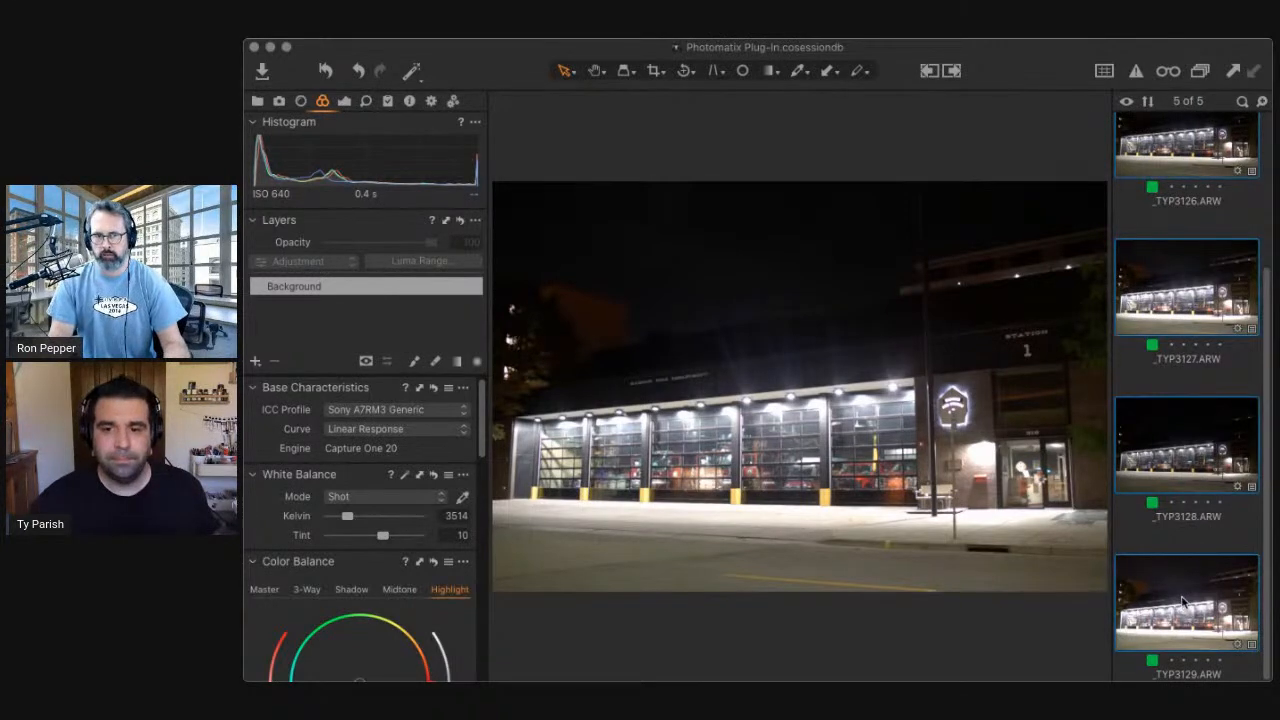
pyautogui.rightClick(1186, 598)
pyautogui.moveTo(968, 305)
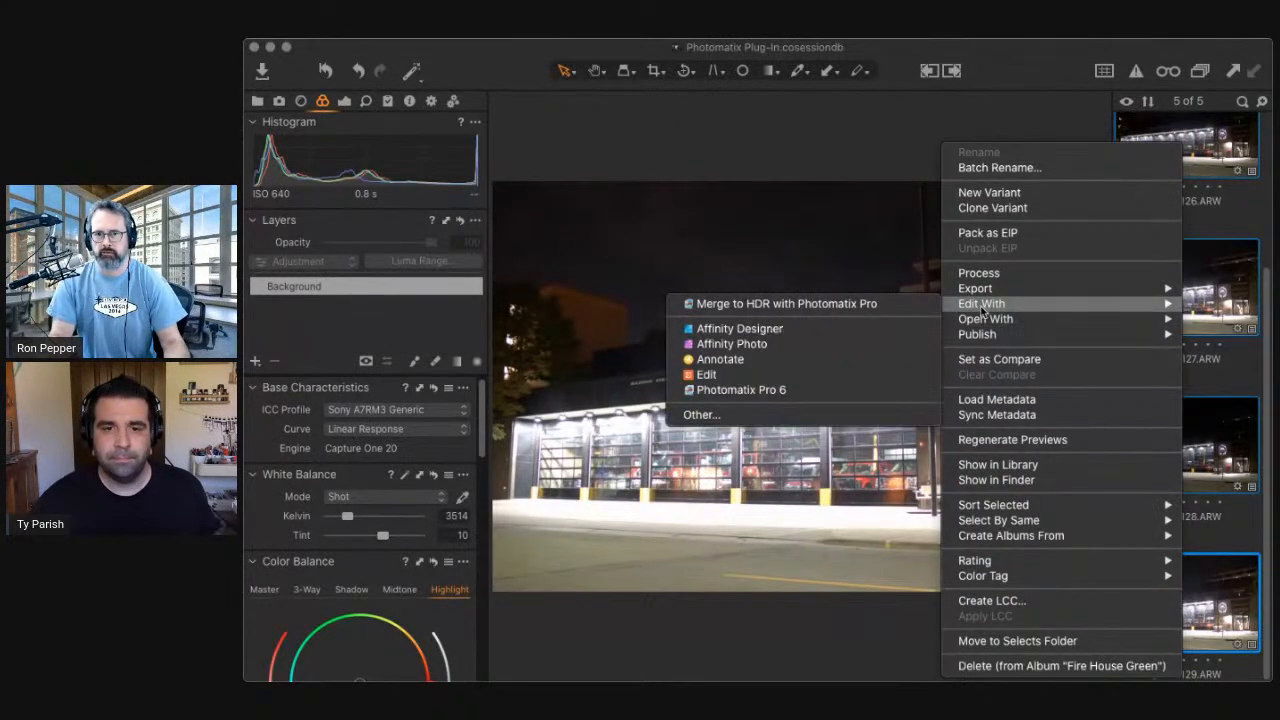
pyautogui.click(905, 304)
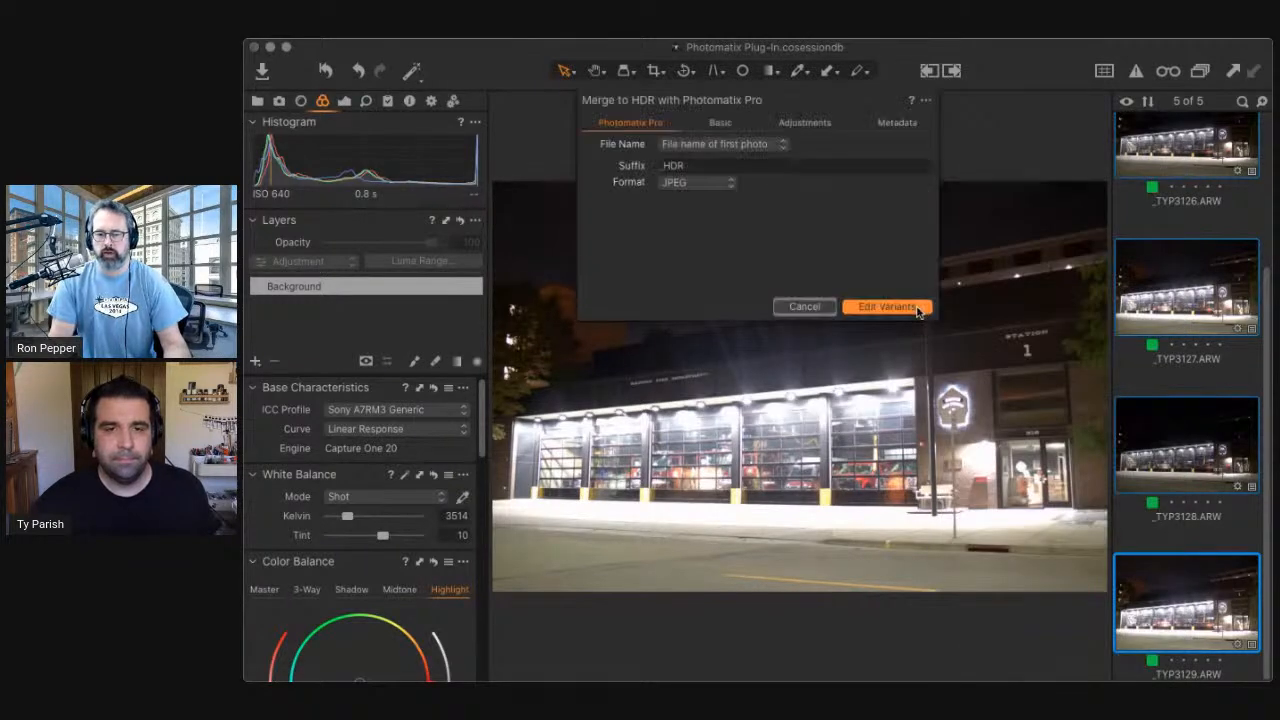
# Check the basic export settings, then send the variants to Photomatix Pro and monitor the preparation progress
pyautogui.click(720, 122)
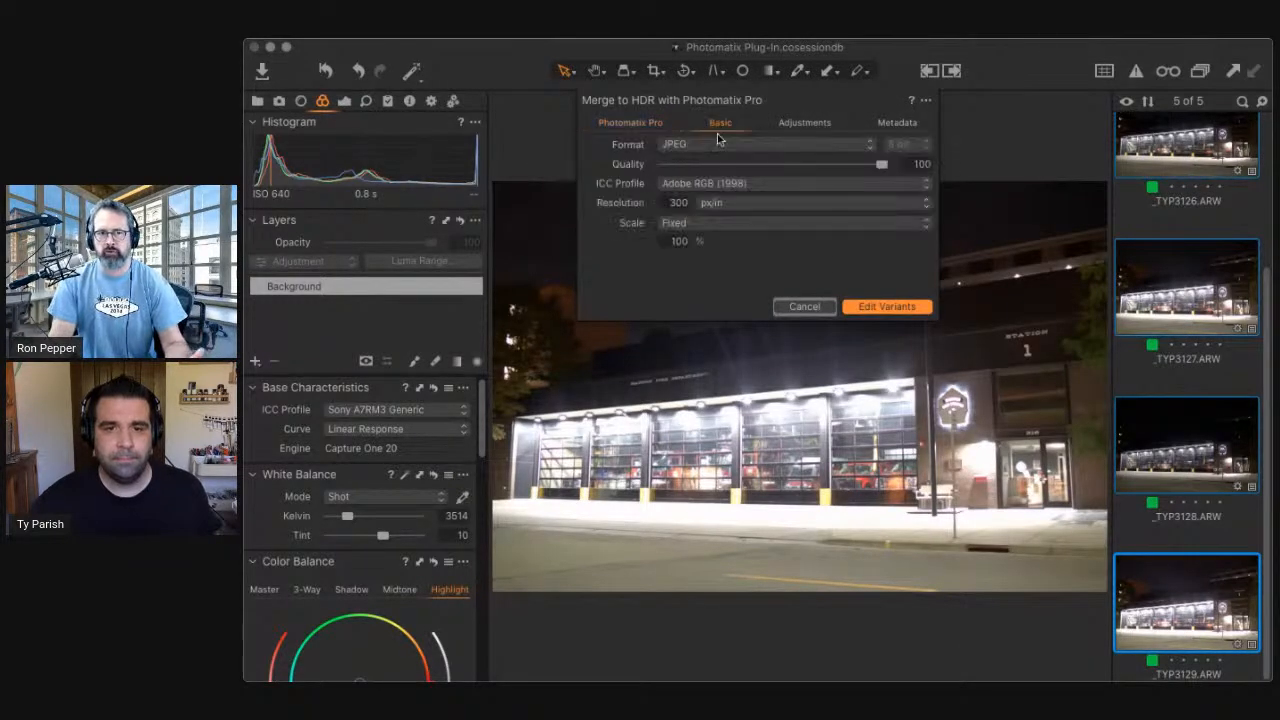
pyautogui.click(890, 307)
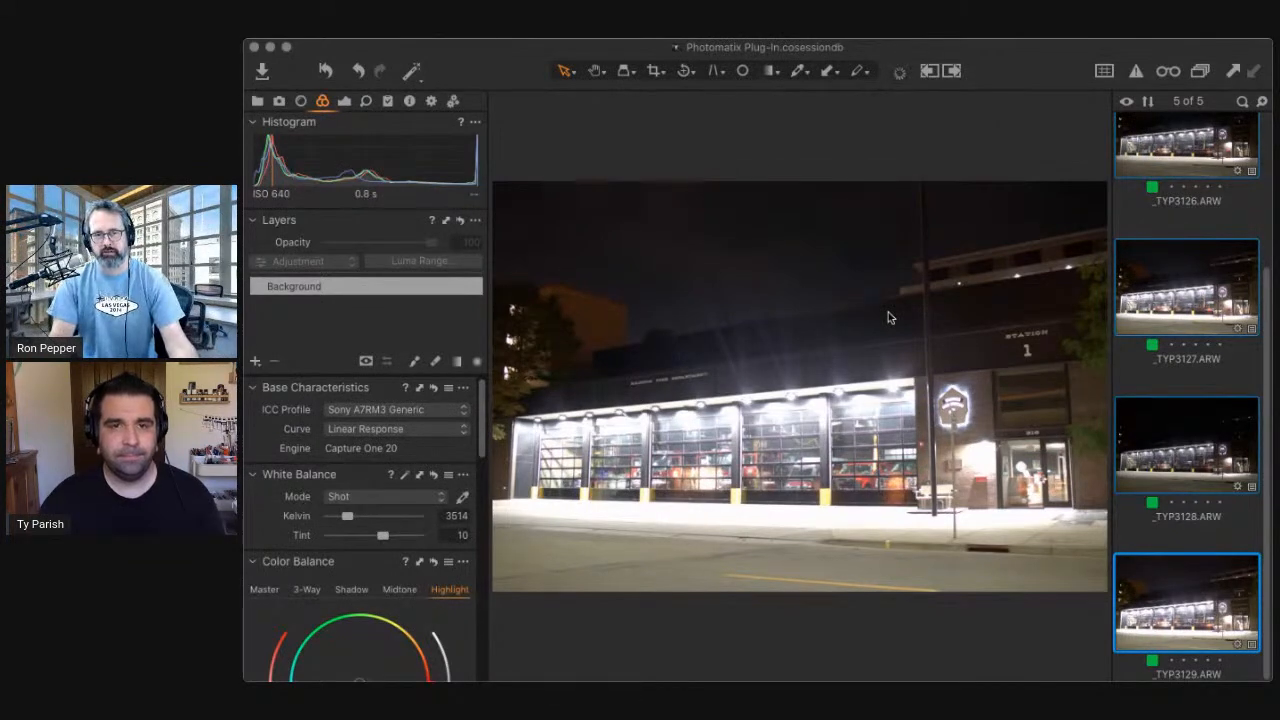
pyautogui.click(898, 74)
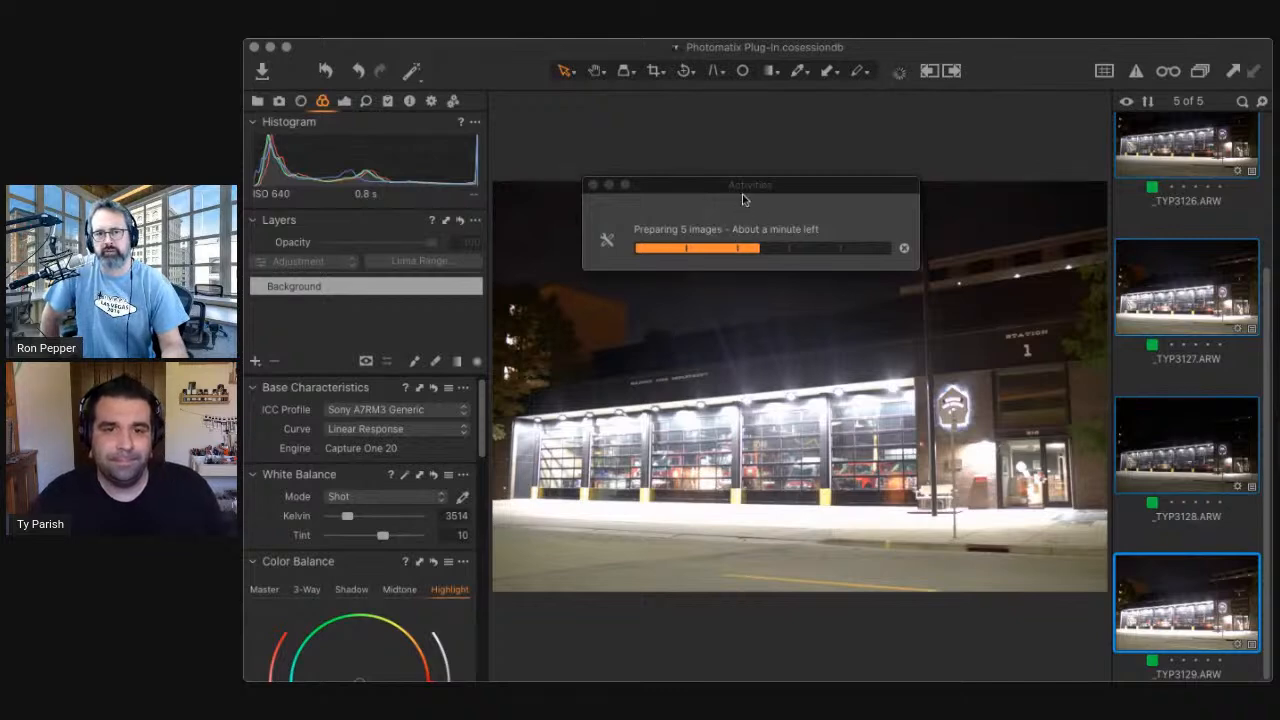
pyautogui.moveTo(749, 205); pyautogui.dragTo(783, 116)
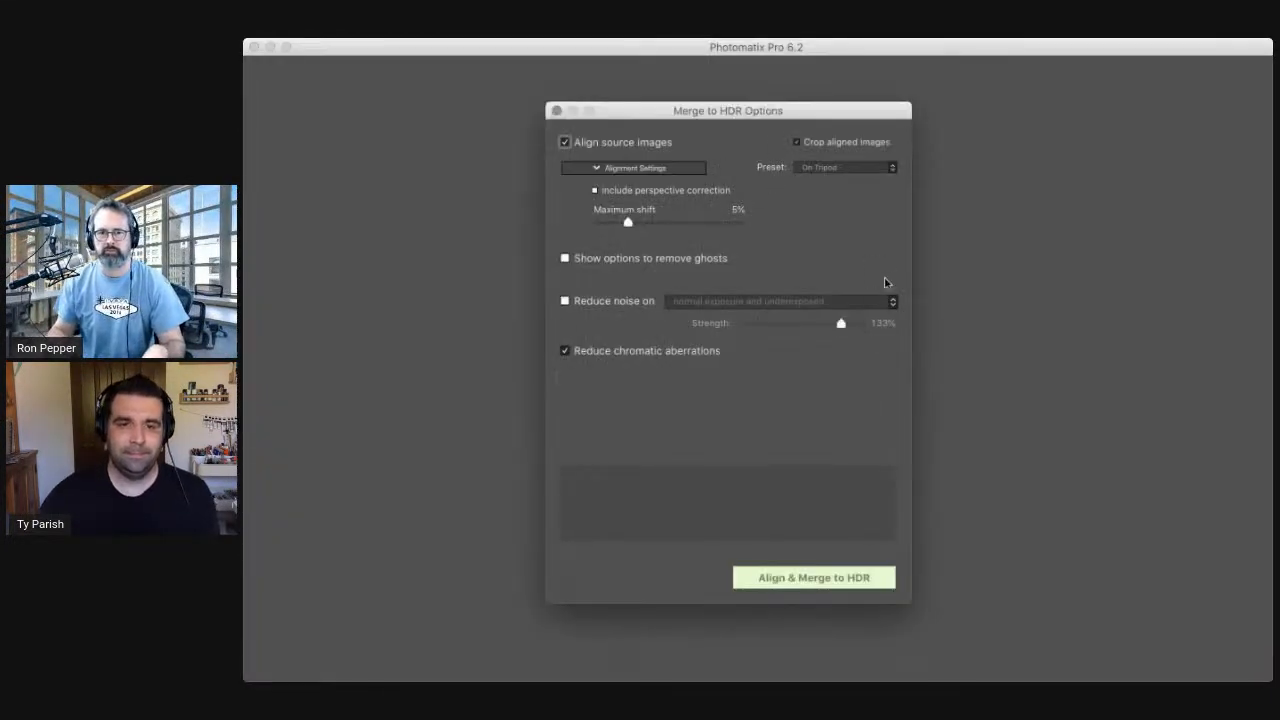
# Turn off chromatic aberration reduction in the merge options, then align and merge the exposures to HDR
pyautogui.click(673, 352)
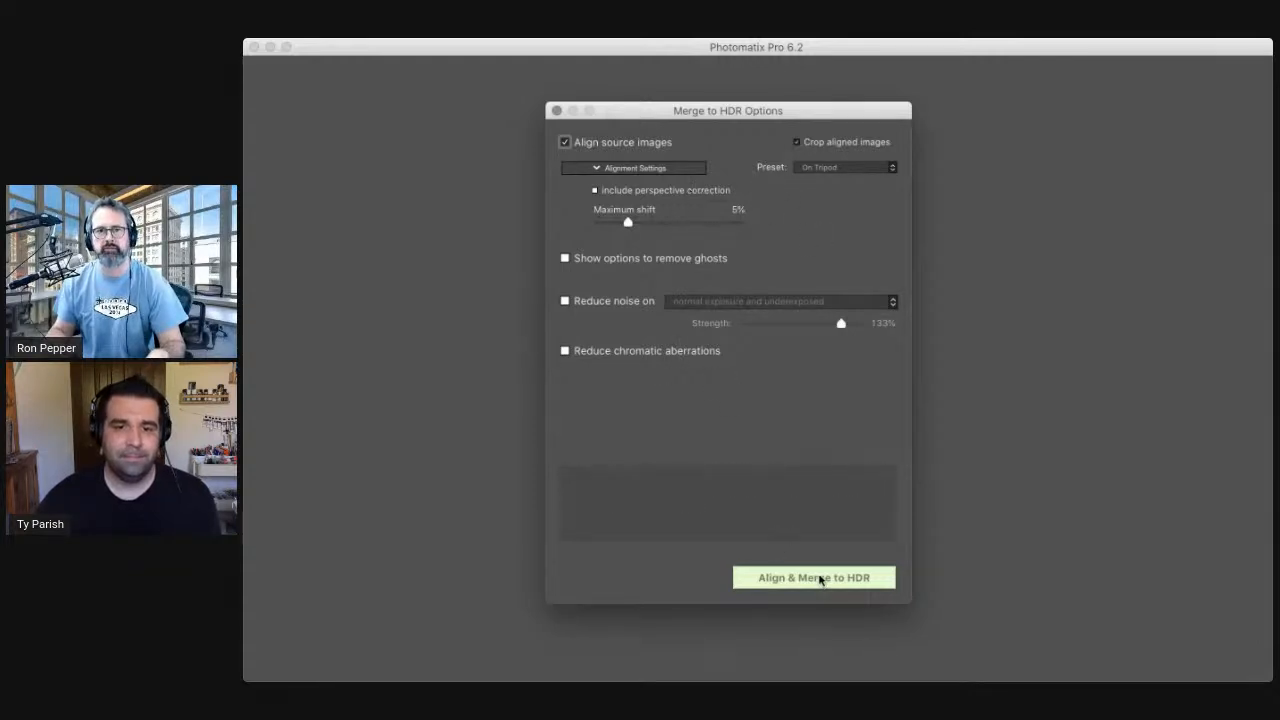
pyautogui.click(820, 578)
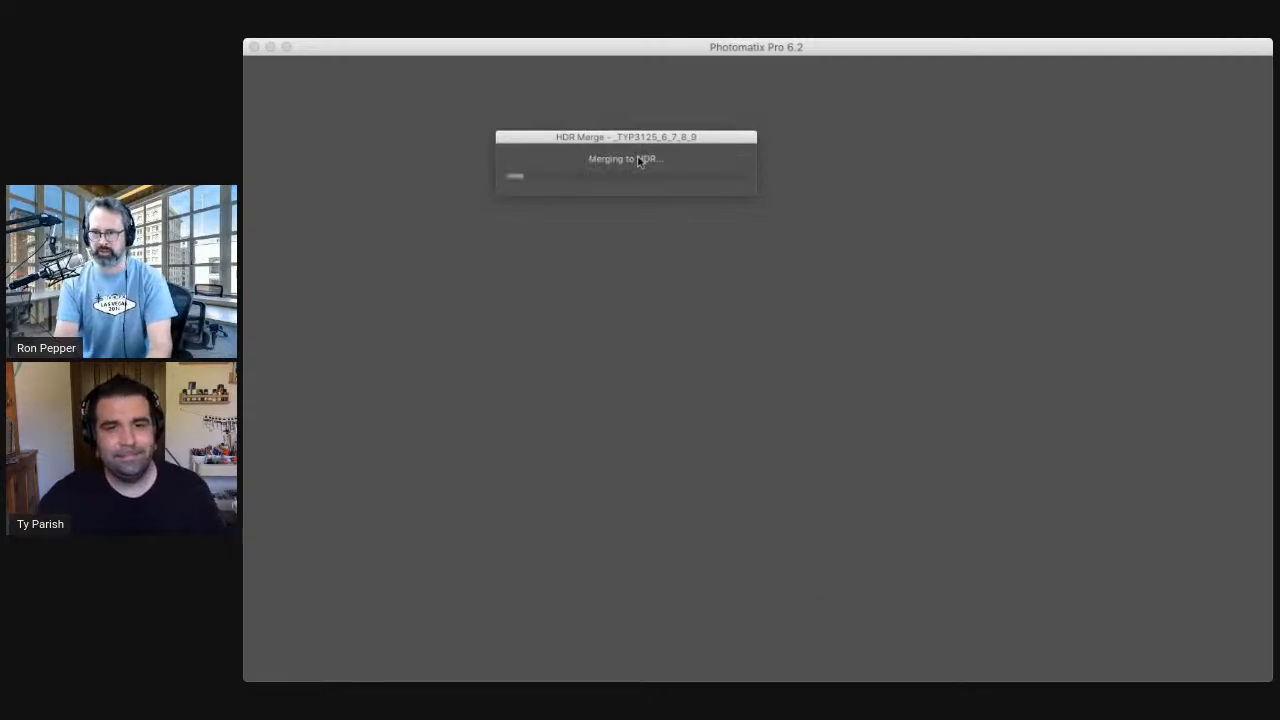
pyautogui.moveTo(651, 136); pyautogui.dragTo(762, 312)
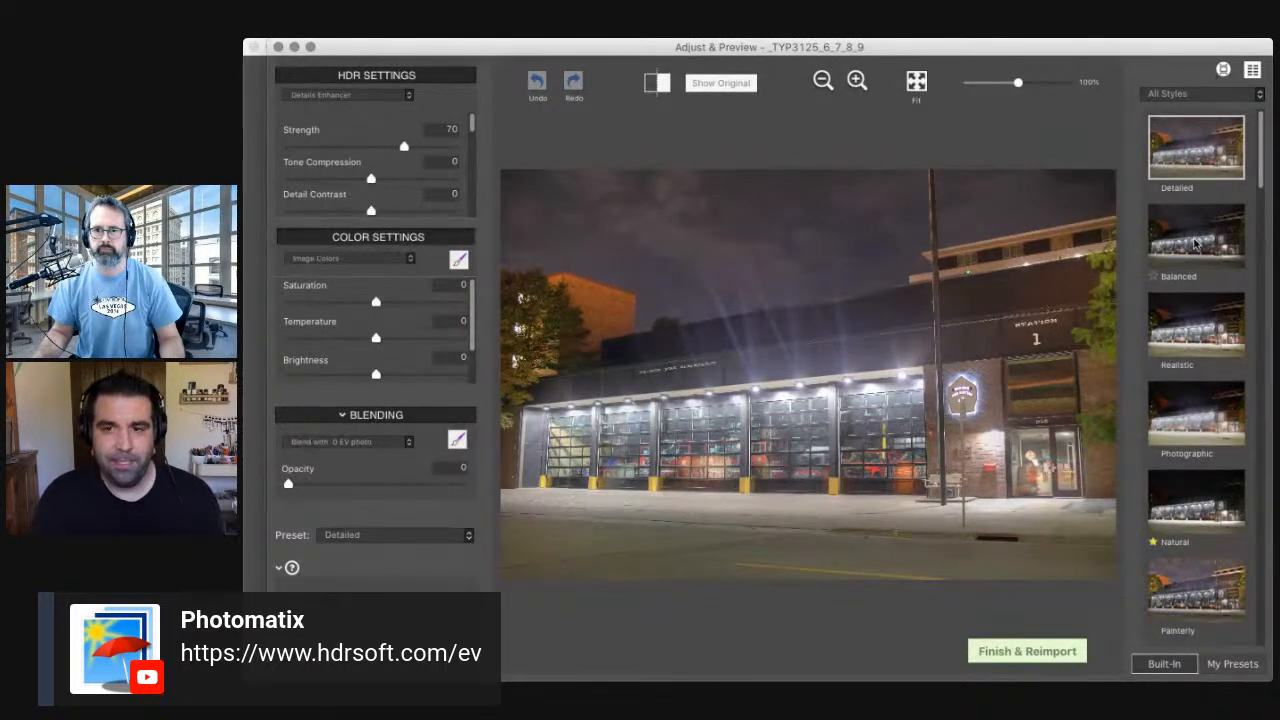
# Compare the Balanced, Realistic and Photographic presets on the merged fire house image, returning to Balanced
pyautogui.click(1193, 240)
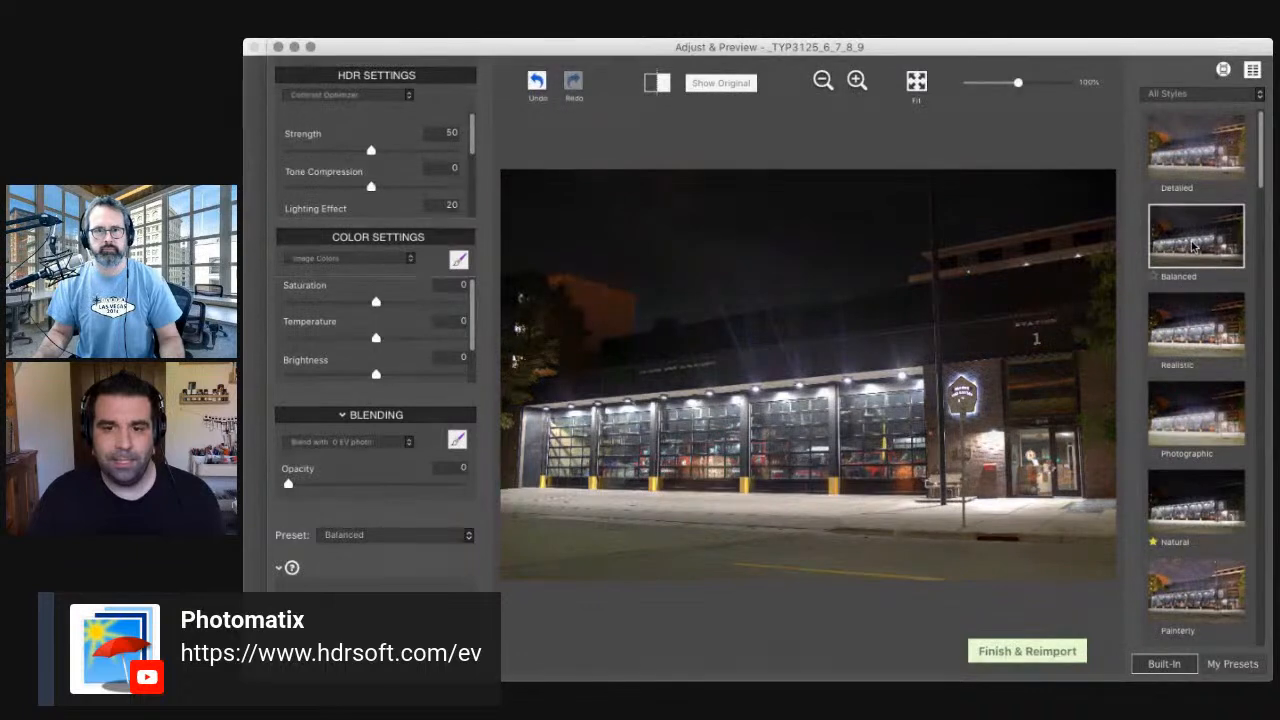
pyautogui.click(1204, 332)
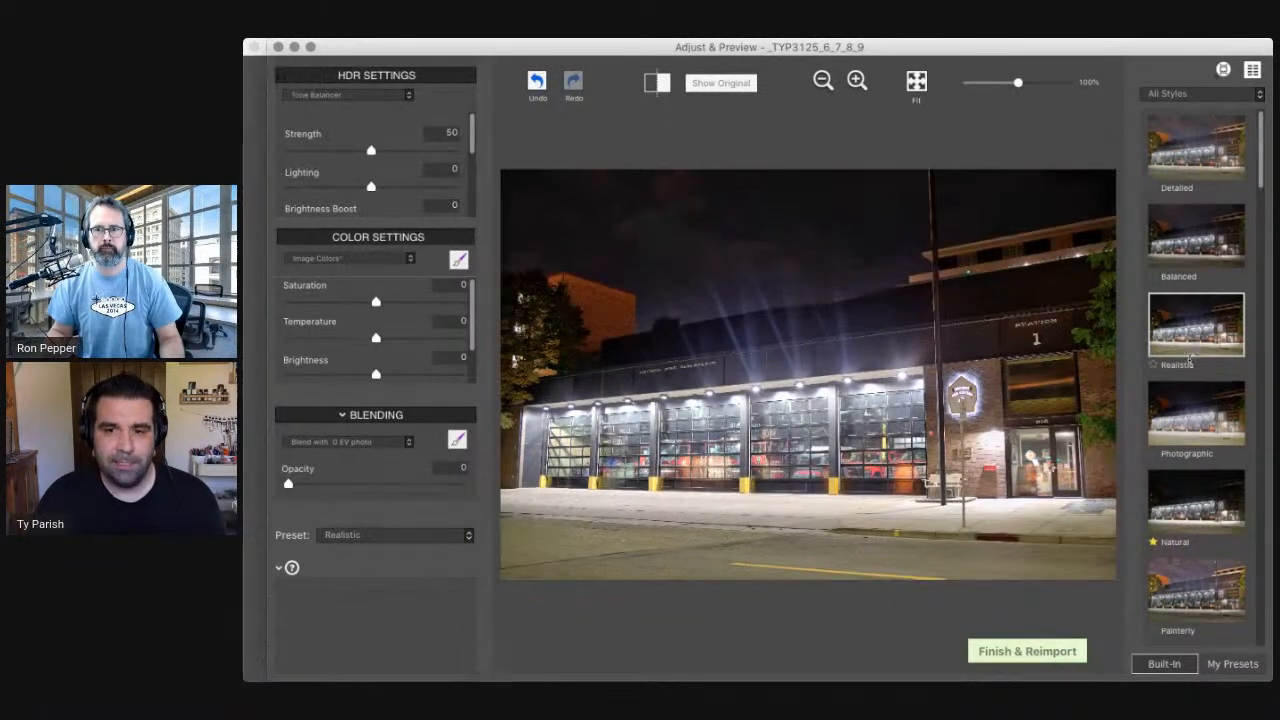
pyautogui.click(1188, 414)
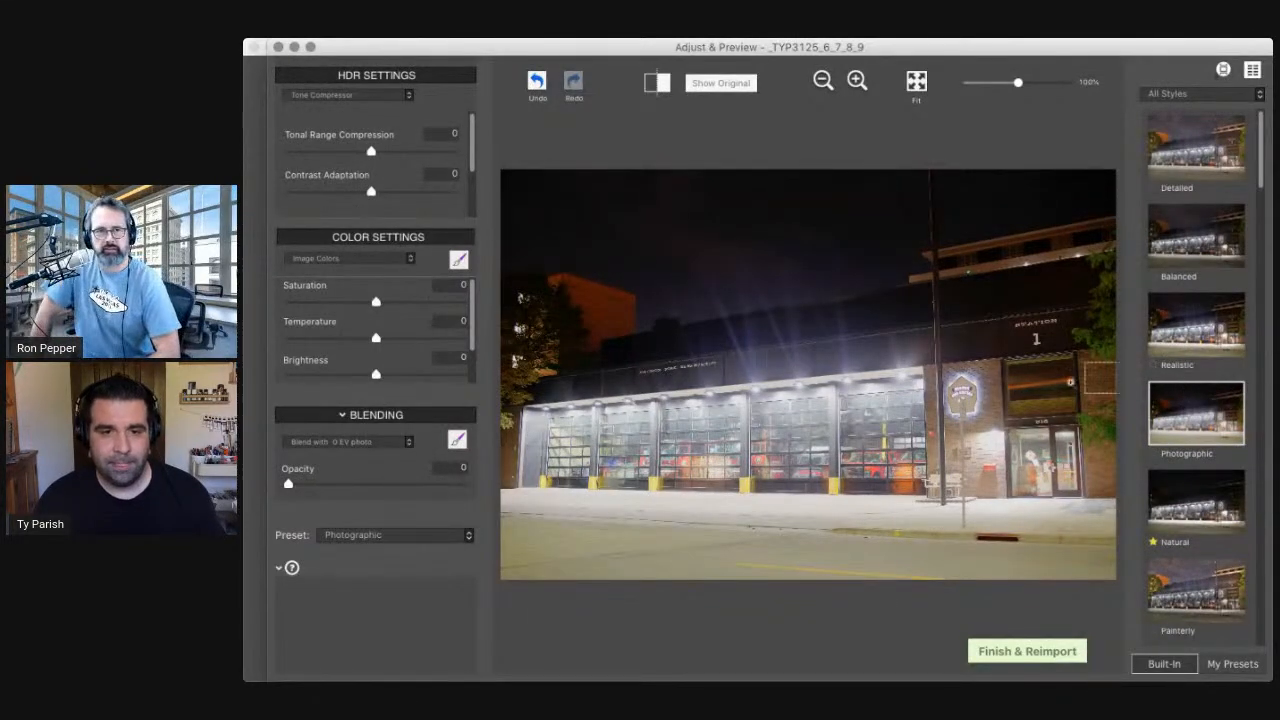
pyautogui.click(1217, 256)
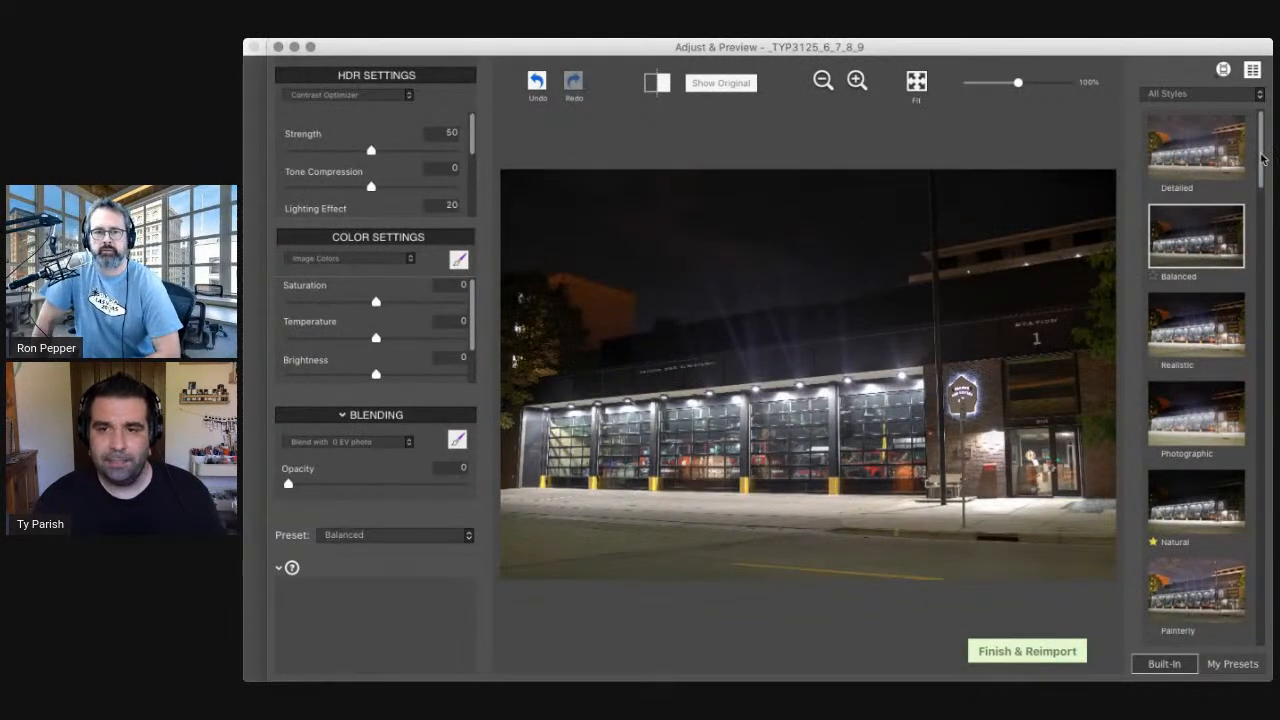
# Apply the Enhanced preset to the merged fire house image
pyautogui.moveTo(1259, 160); pyautogui.dragTo(1262, 280)
pyautogui.click(1216, 290)
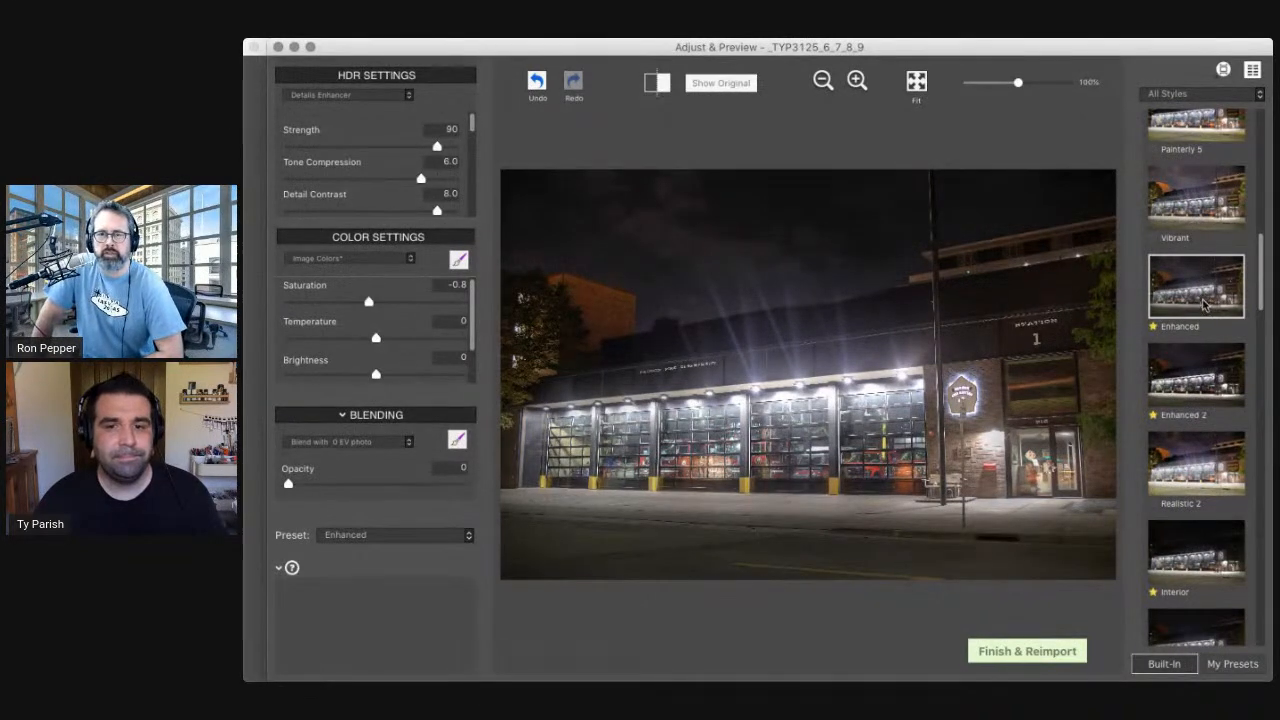
pyautogui.moveTo(1262, 266); pyautogui.dragTo(1264, 104)
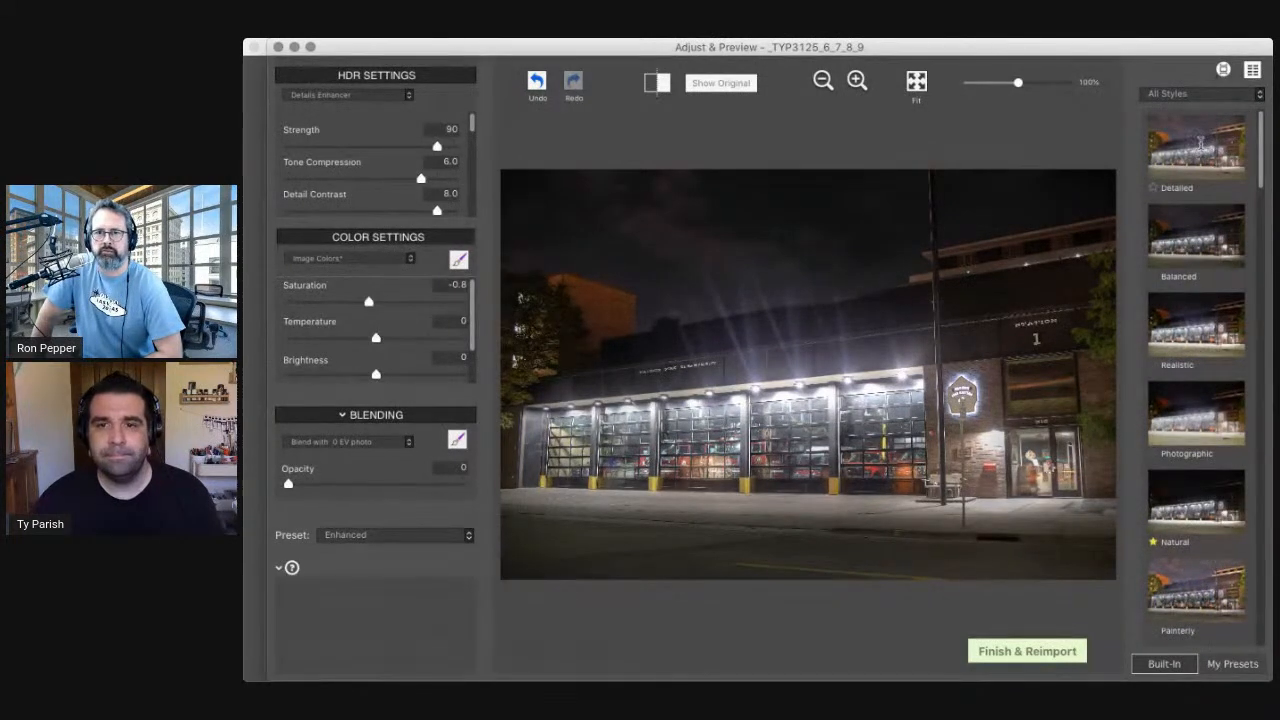
# Filter the preset list to Fusion styles and inspect the area above the garage doors in the Loupe
pyautogui.click(1186, 96)
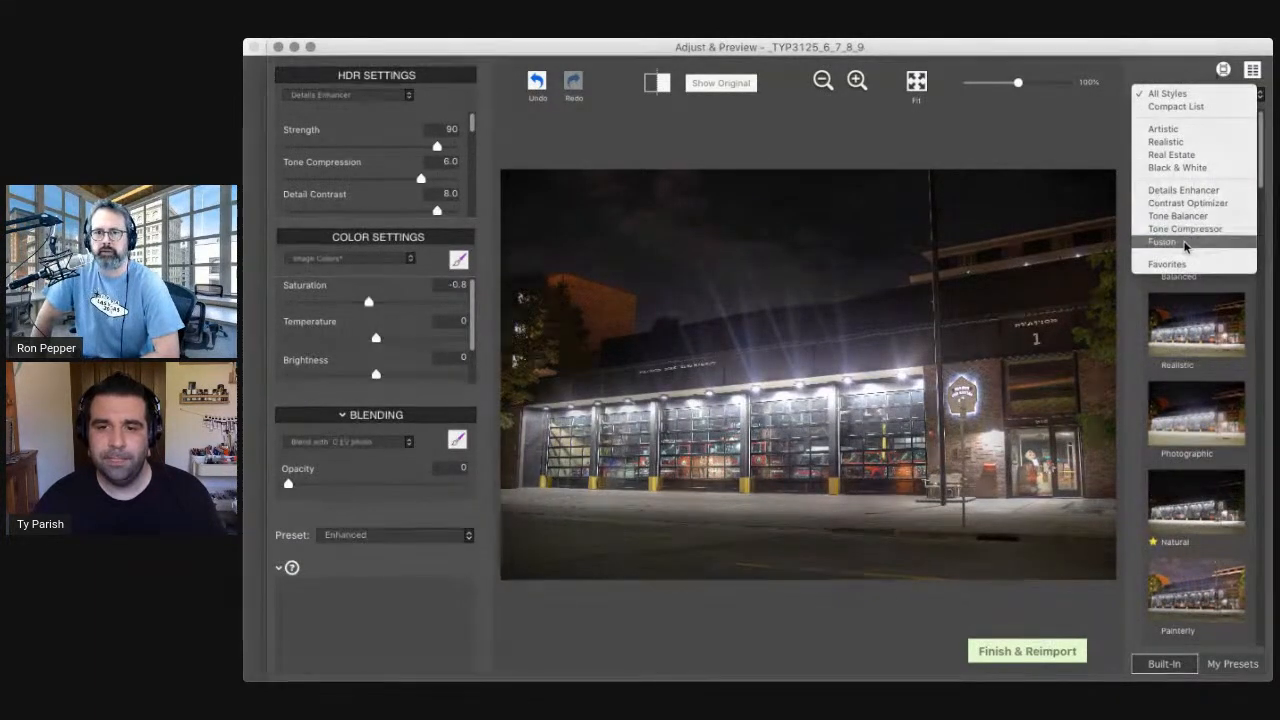
pyautogui.click(1188, 243)
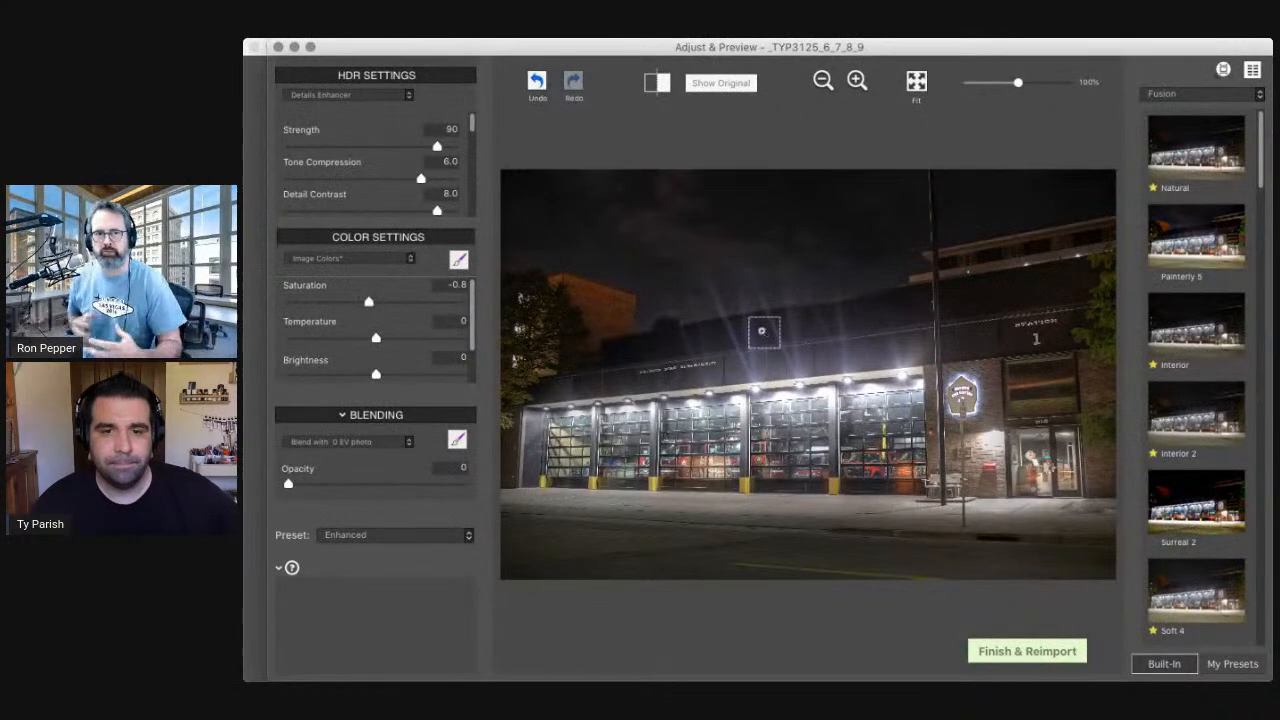
pyautogui.click(765, 330)
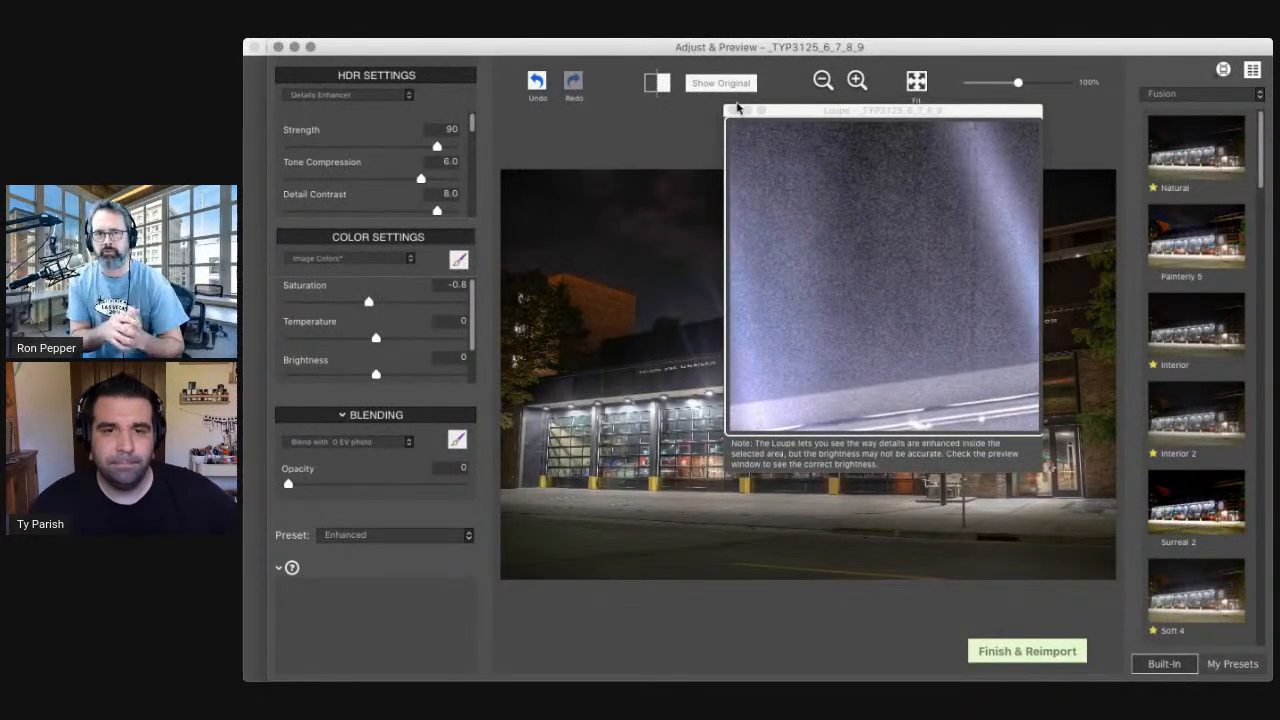
pyautogui.click(734, 110)
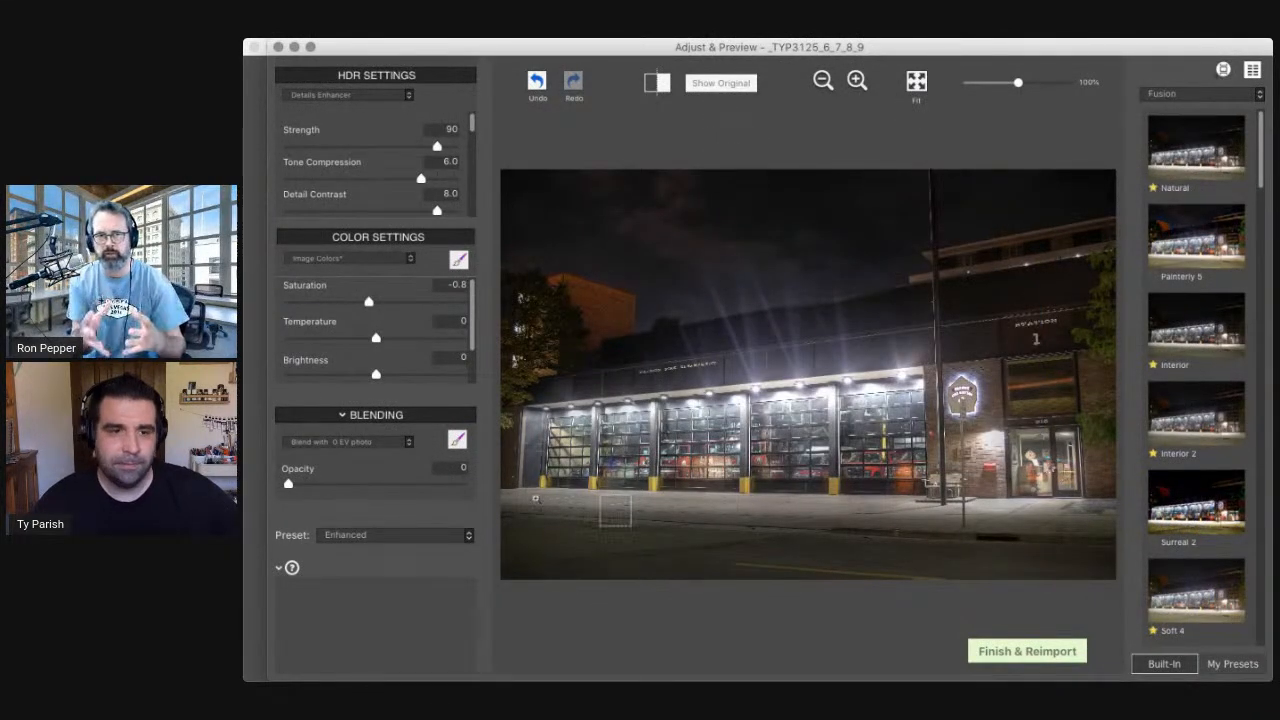
# Set the Details Enhancer Tone Compression to 4.7 and Strength to 99
pyautogui.moveTo(417, 183)
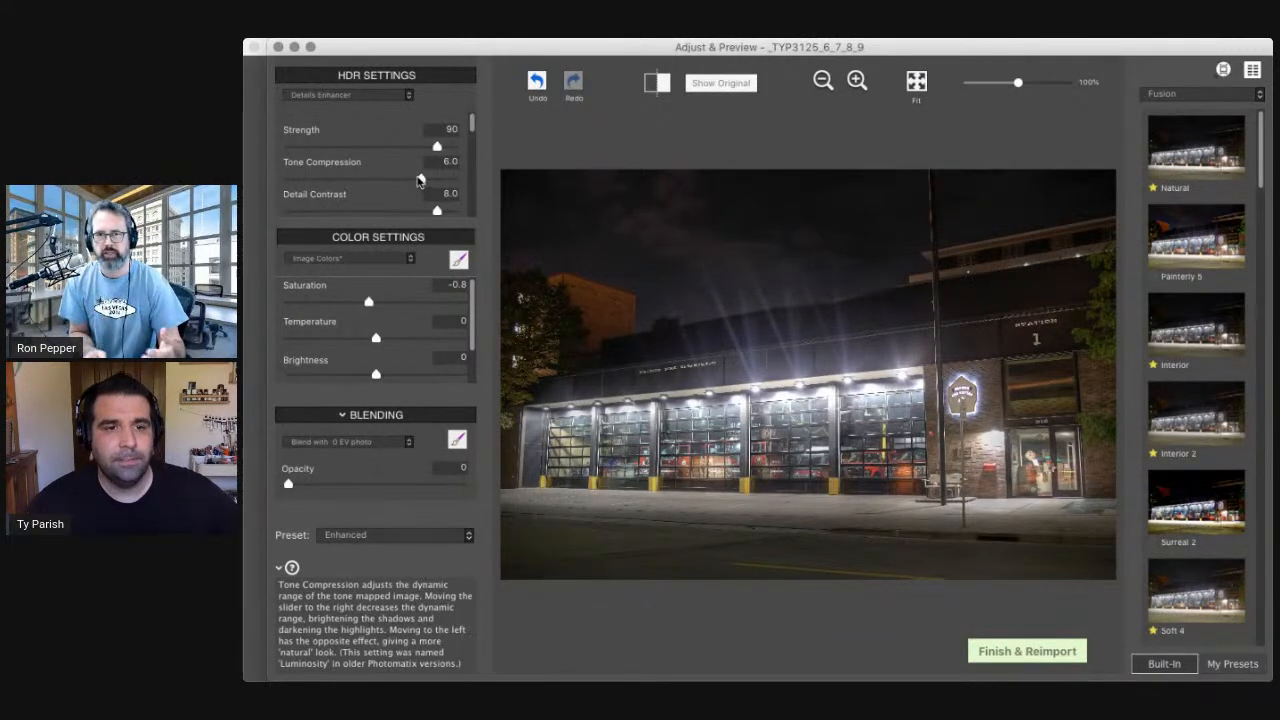
pyautogui.moveTo(418, 178); pyautogui.dragTo(405, 177)
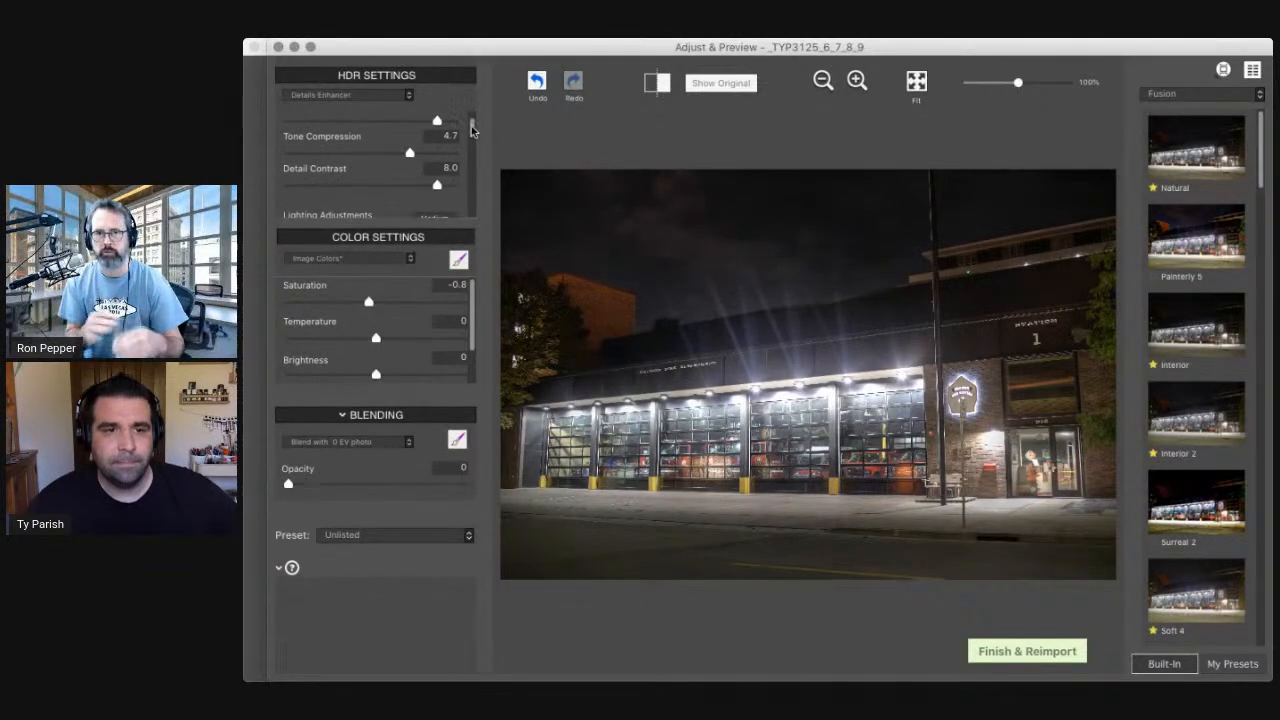
pyautogui.moveTo(436, 124)
pyautogui.mouseDown()
pyautogui.moveTo(362, 127)
pyautogui.moveTo(441, 122)
pyautogui.mouseUp()
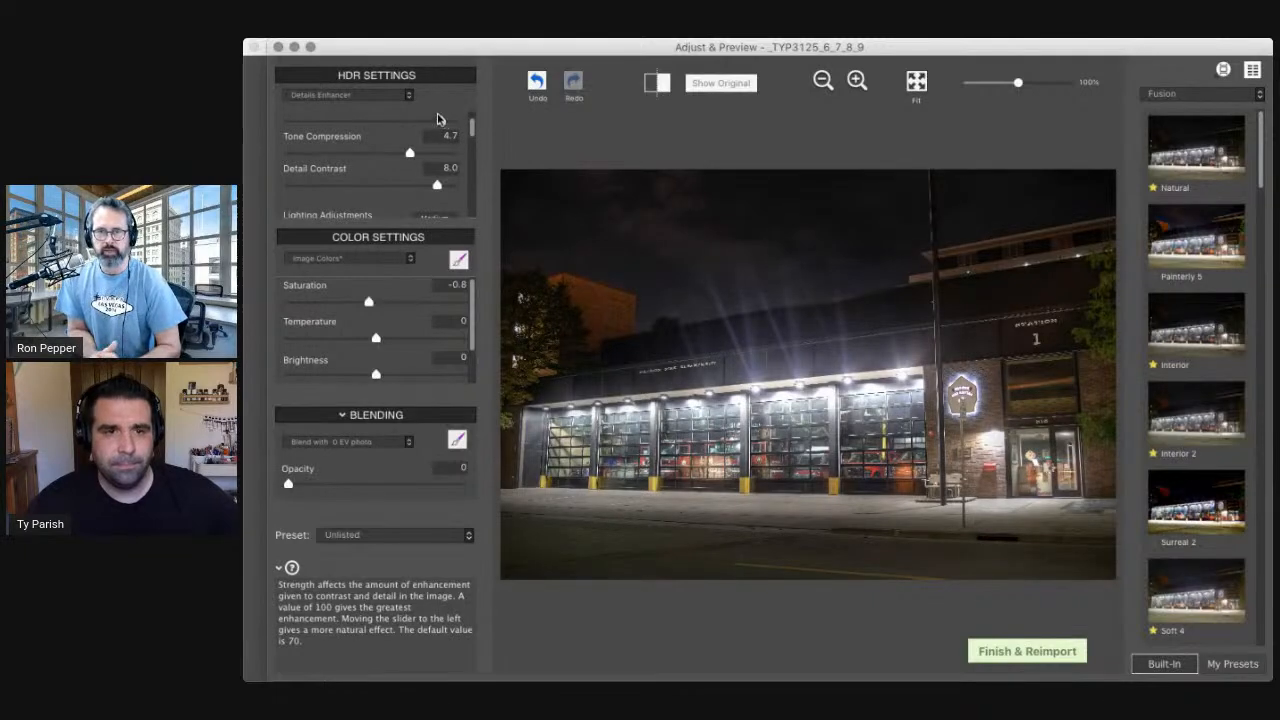
# Set the Details Enhancer Detail Contrast to 5.0
pyautogui.scroll(-1, 474, 132)
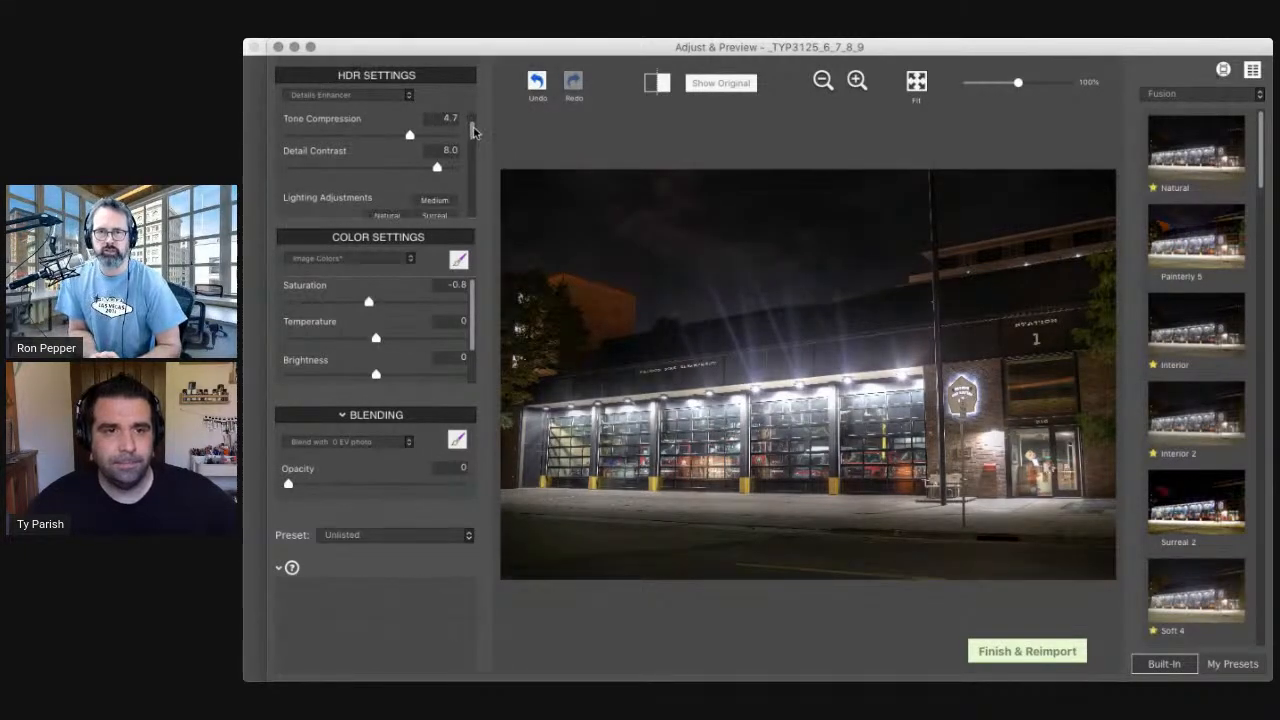
pyautogui.moveTo(474, 132); pyautogui.dragTo(474, 134)
pyautogui.click(408, 162)
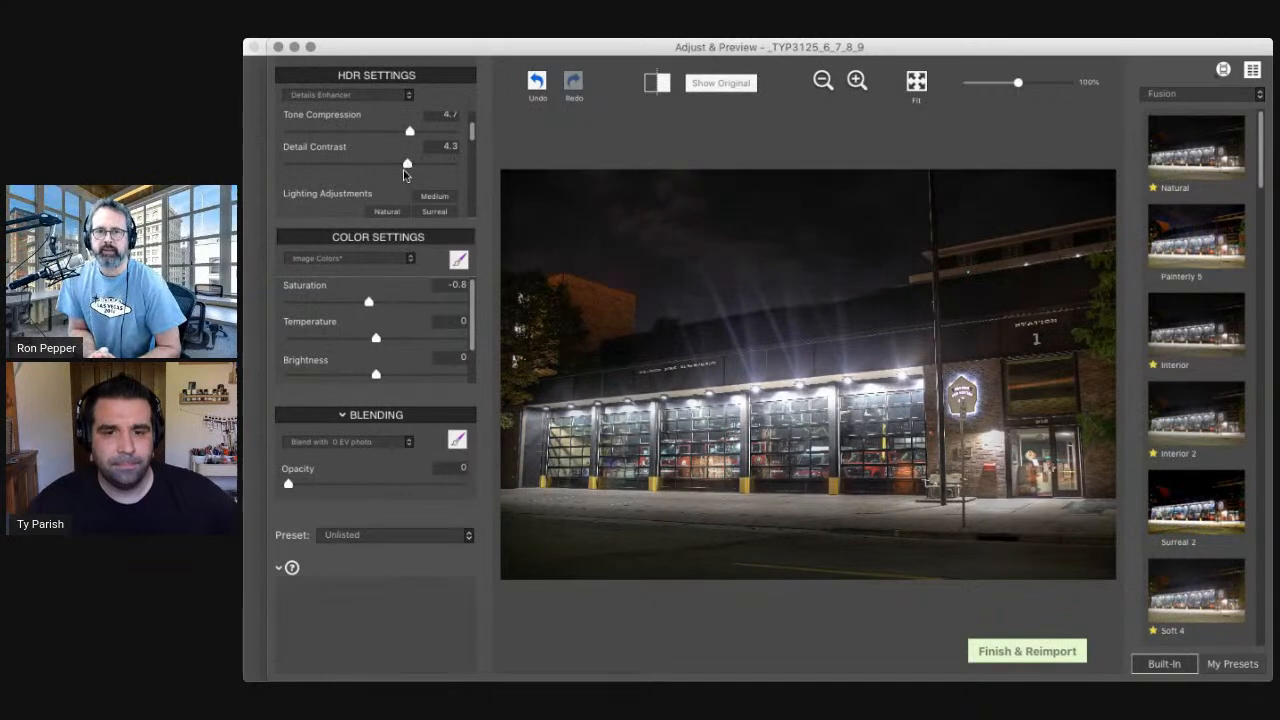
pyautogui.moveTo(406, 164); pyautogui.dragTo(410, 163)
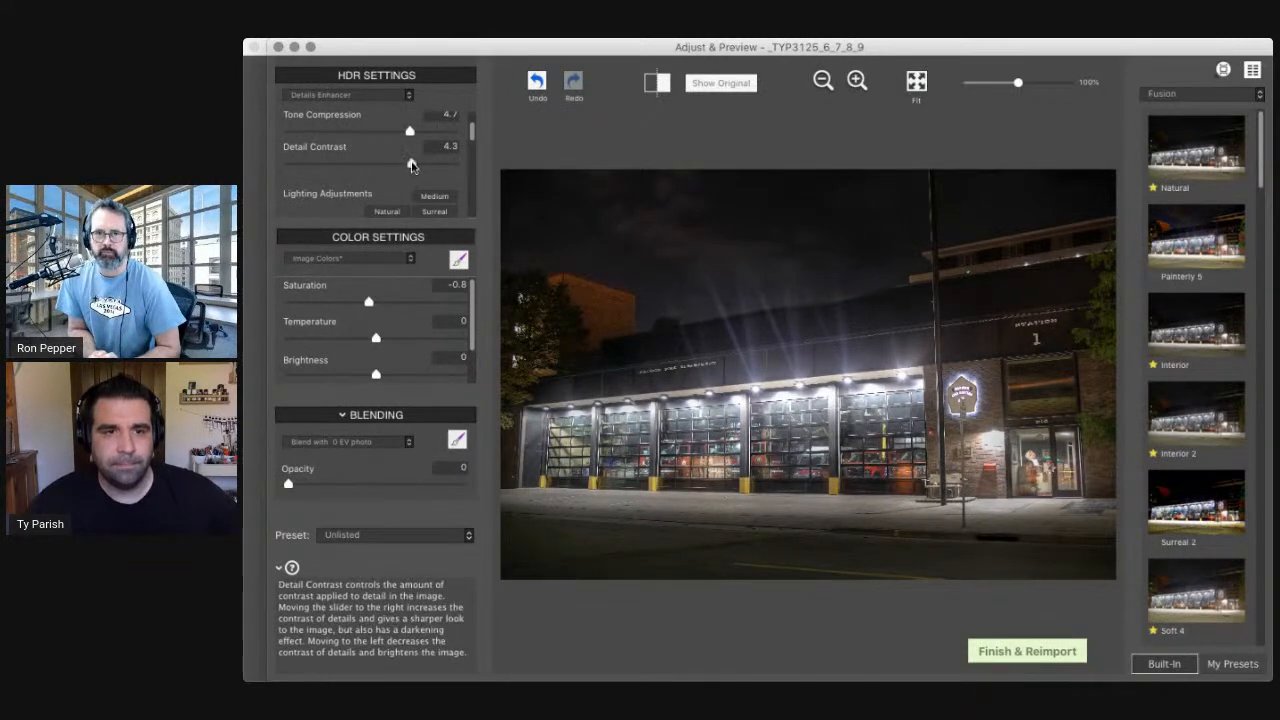
# Set Lighting Adjustments to Natural and look through the Smooth Highlights, White Point and Black Point settings
pyautogui.moveTo(472, 129); pyautogui.dragTo(472, 147)
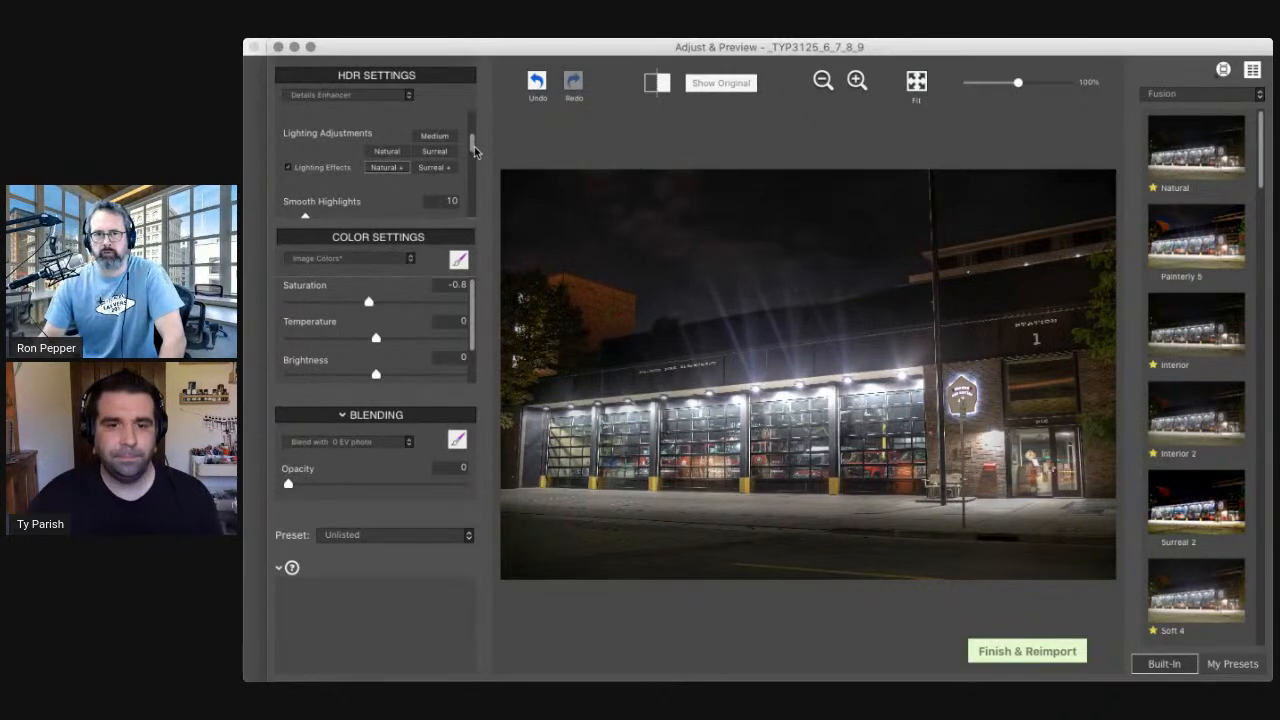
pyautogui.click(391, 151)
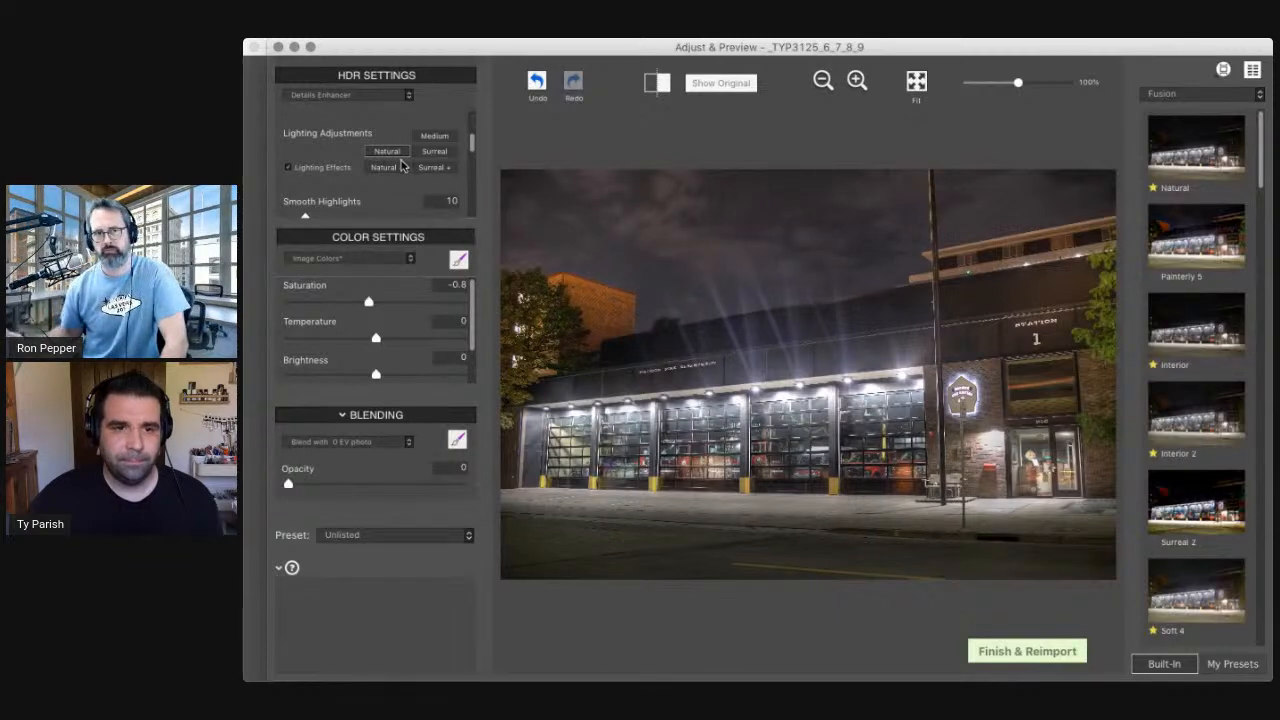
pyautogui.scroll(-2, 471, 147)
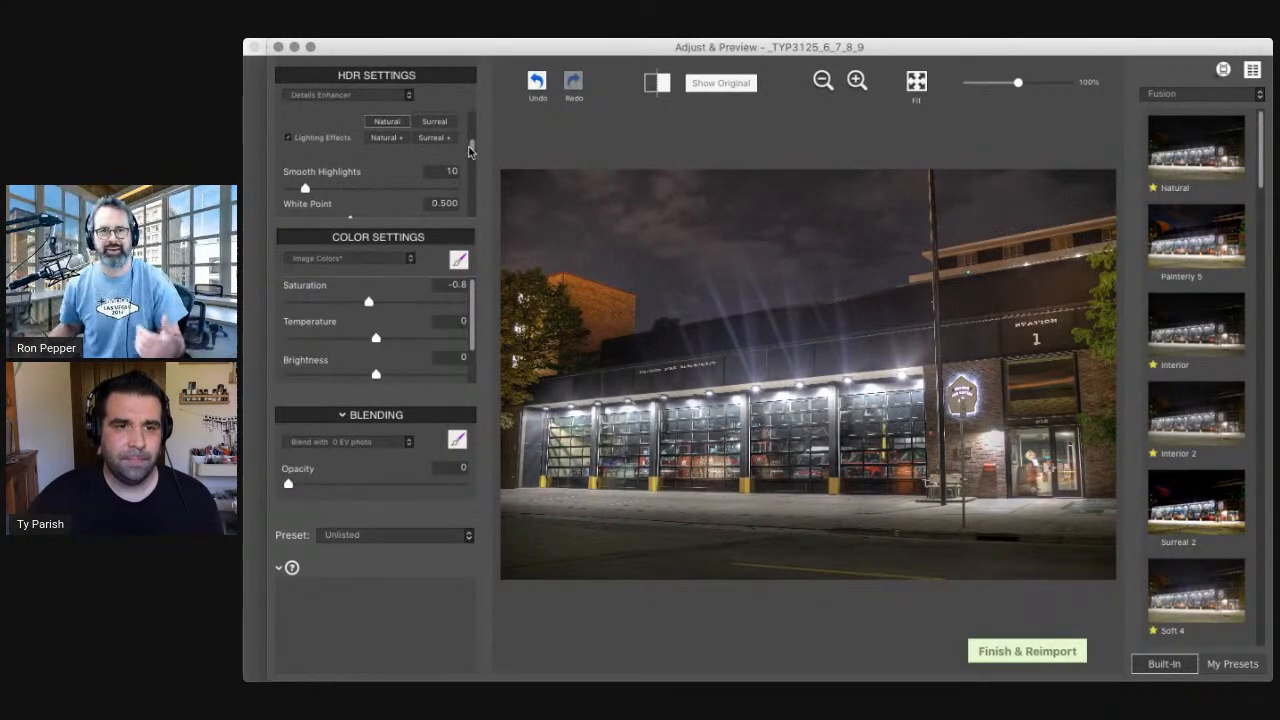
pyautogui.scroll(-2, 471, 149)
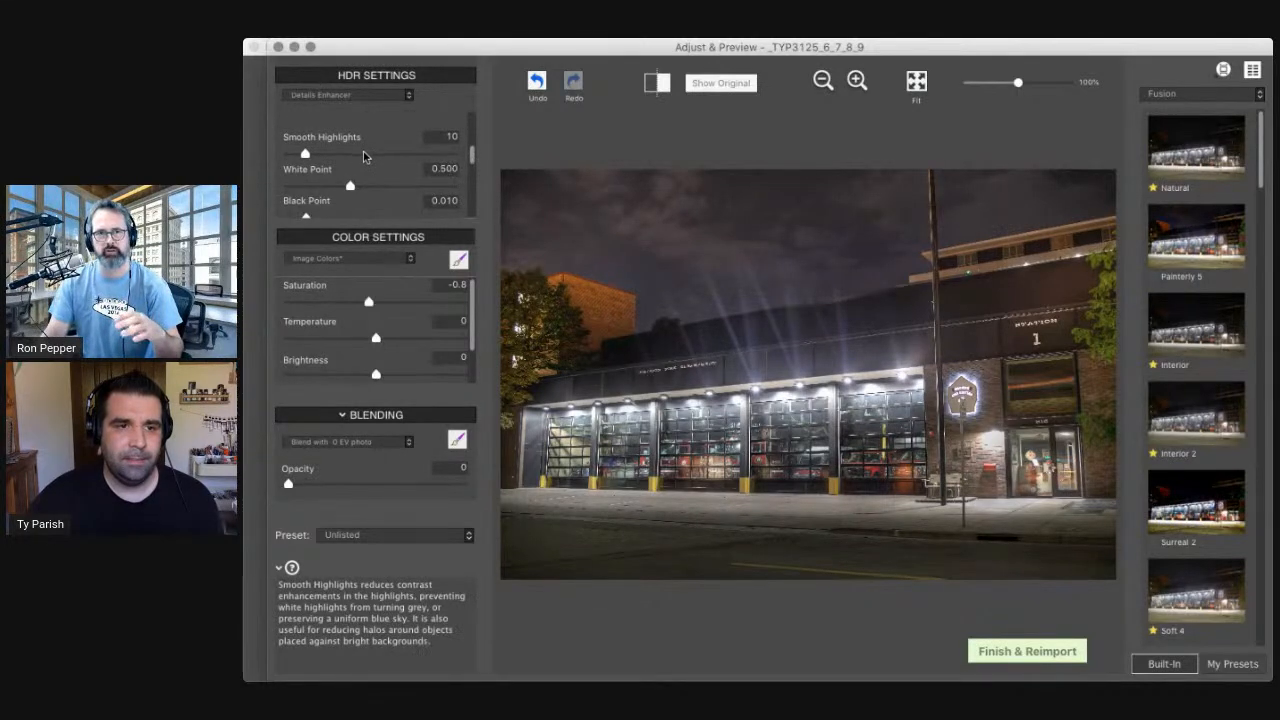
pyautogui.moveTo(471, 153); pyautogui.dragTo(474, 121)
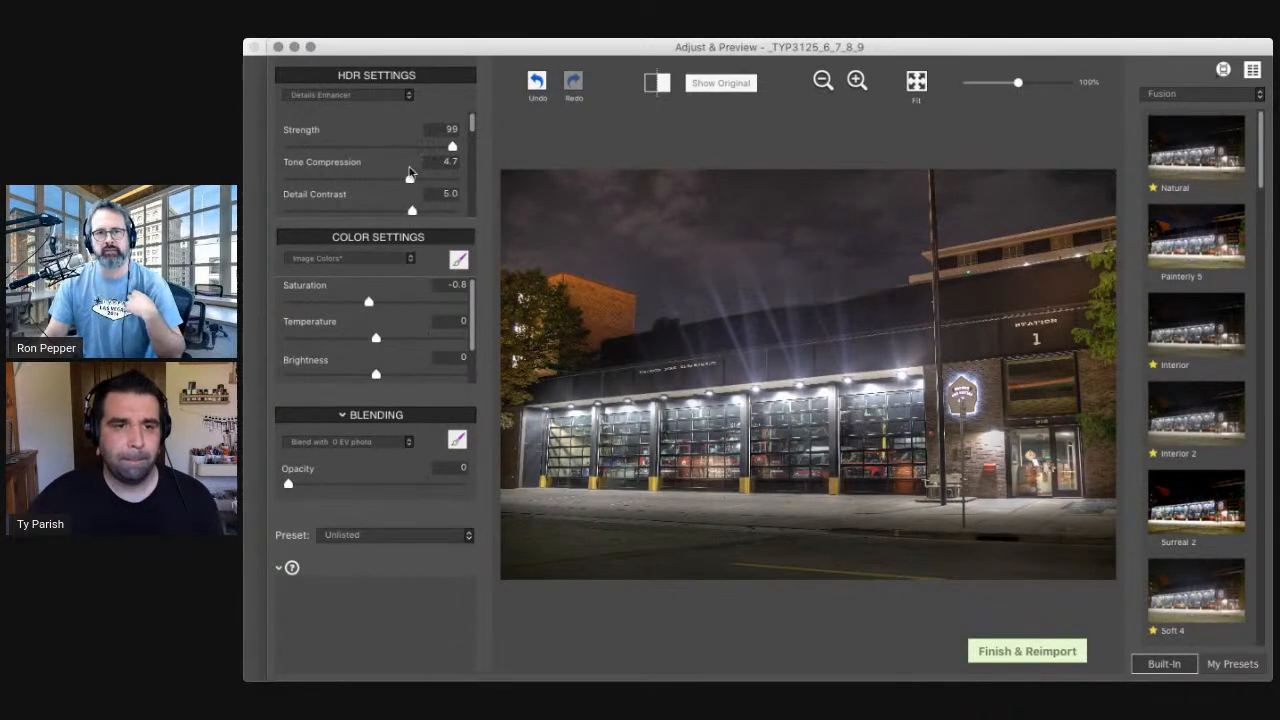
# Turn off Lighting Effects Mode and set Lighting Adjustments to -6.0
pyautogui.moveTo(474, 125); pyautogui.dragTo(474, 142)
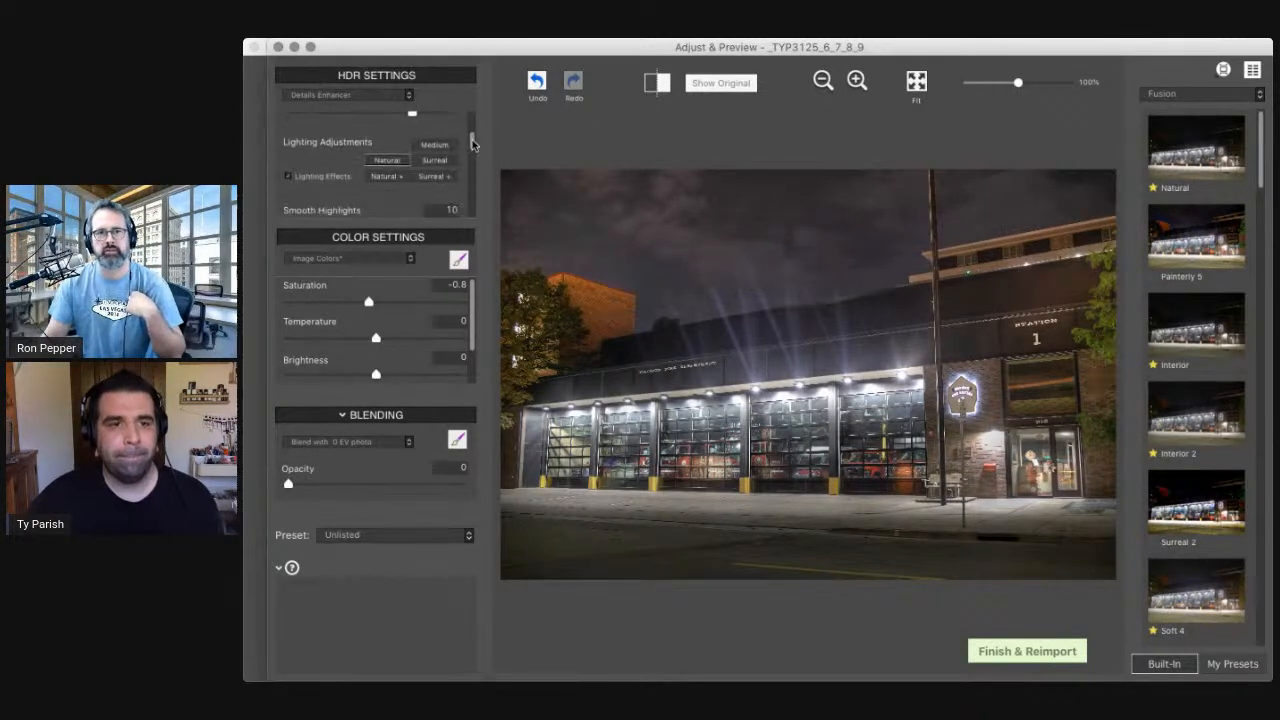
pyautogui.moveTo(288, 180)
pyautogui.click(288, 178)
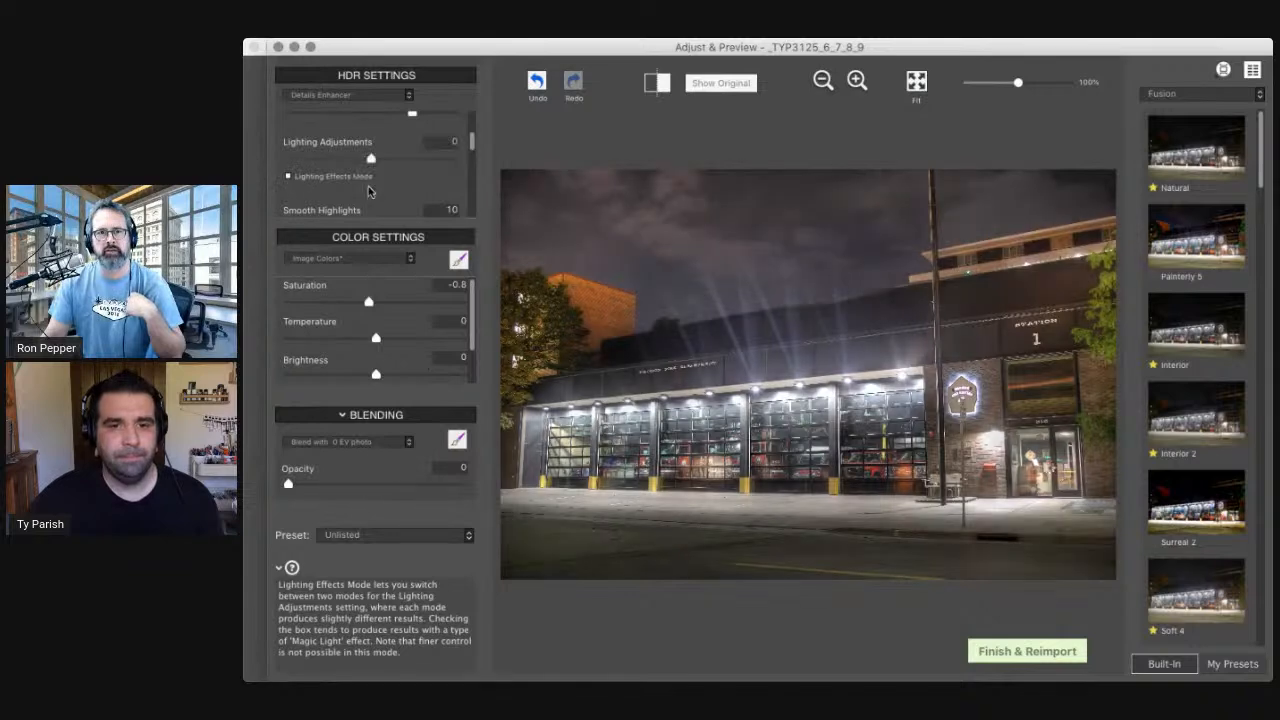
pyautogui.moveTo(425, 153)
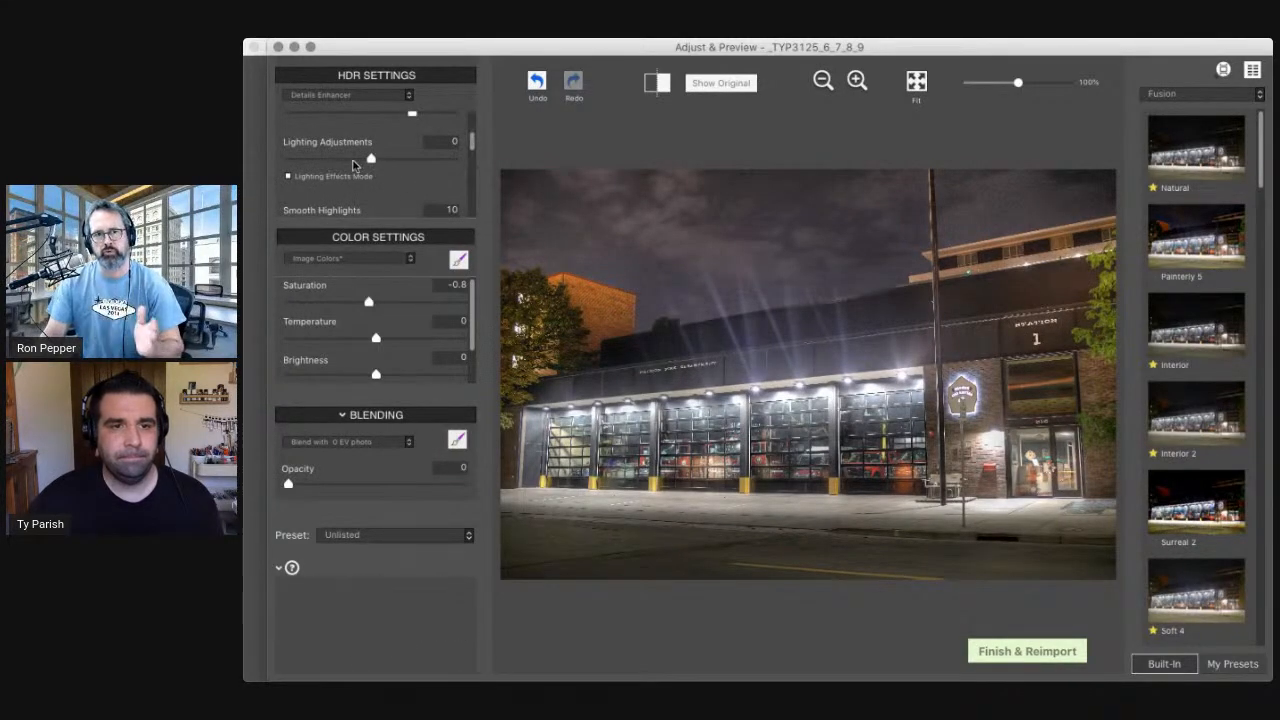
pyautogui.moveTo(370, 160); pyautogui.dragTo(316, 160)
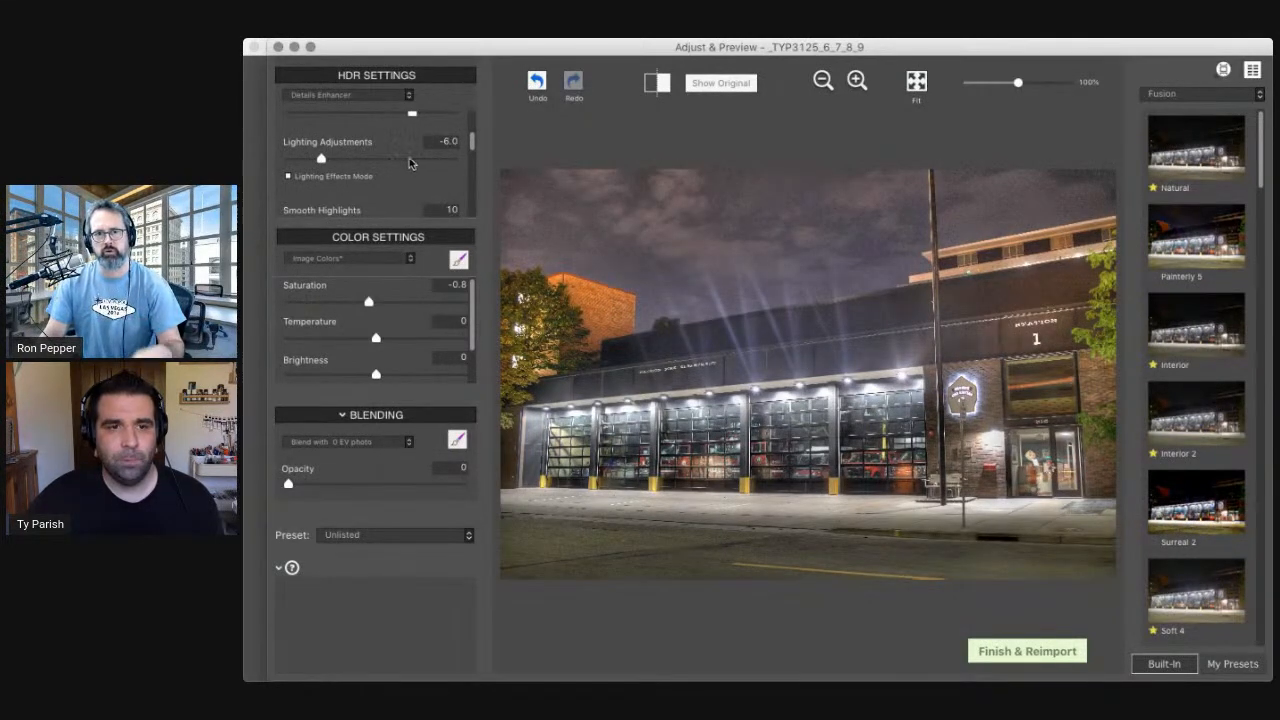
# Compare Lighting Adjustments values with and without Lighting Effects Mode, settling on 3.5 with the mode turned off
pyautogui.moveTo(407, 161)
pyautogui.mouseDown()
pyautogui.moveTo(419, 171)
pyautogui.moveTo(395, 158)
pyautogui.mouseUp()
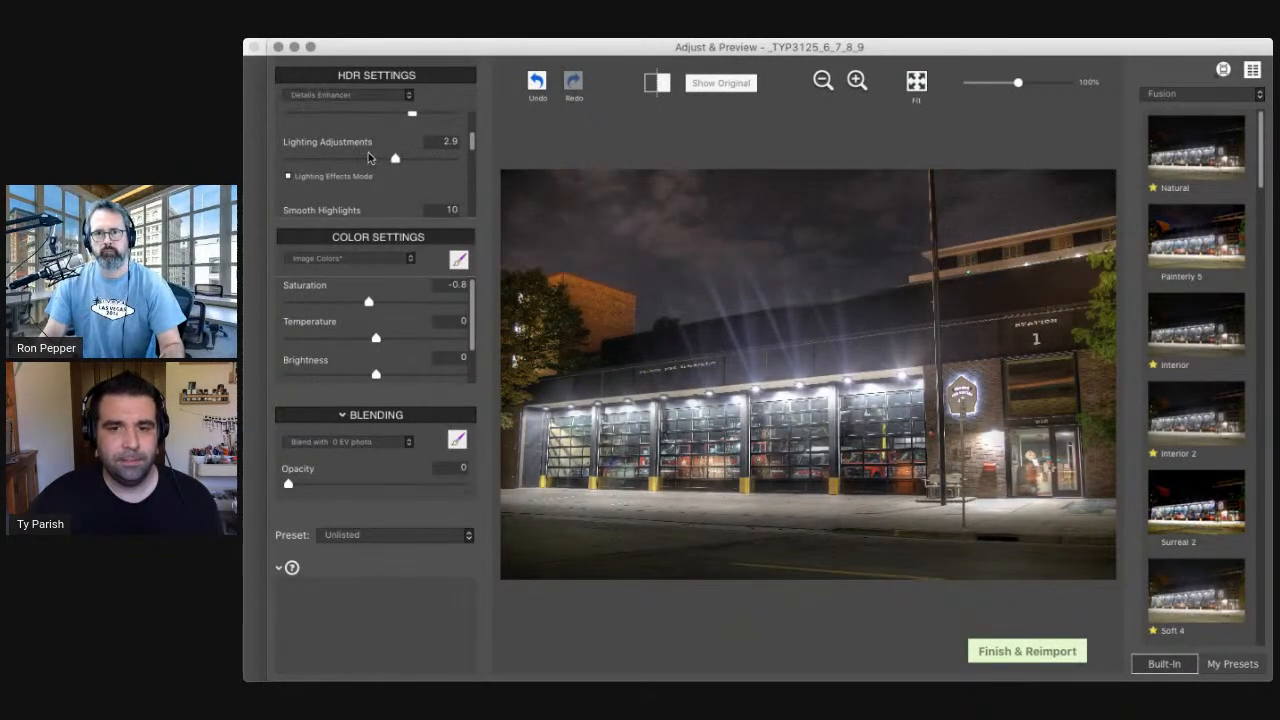
pyautogui.click(369, 158)
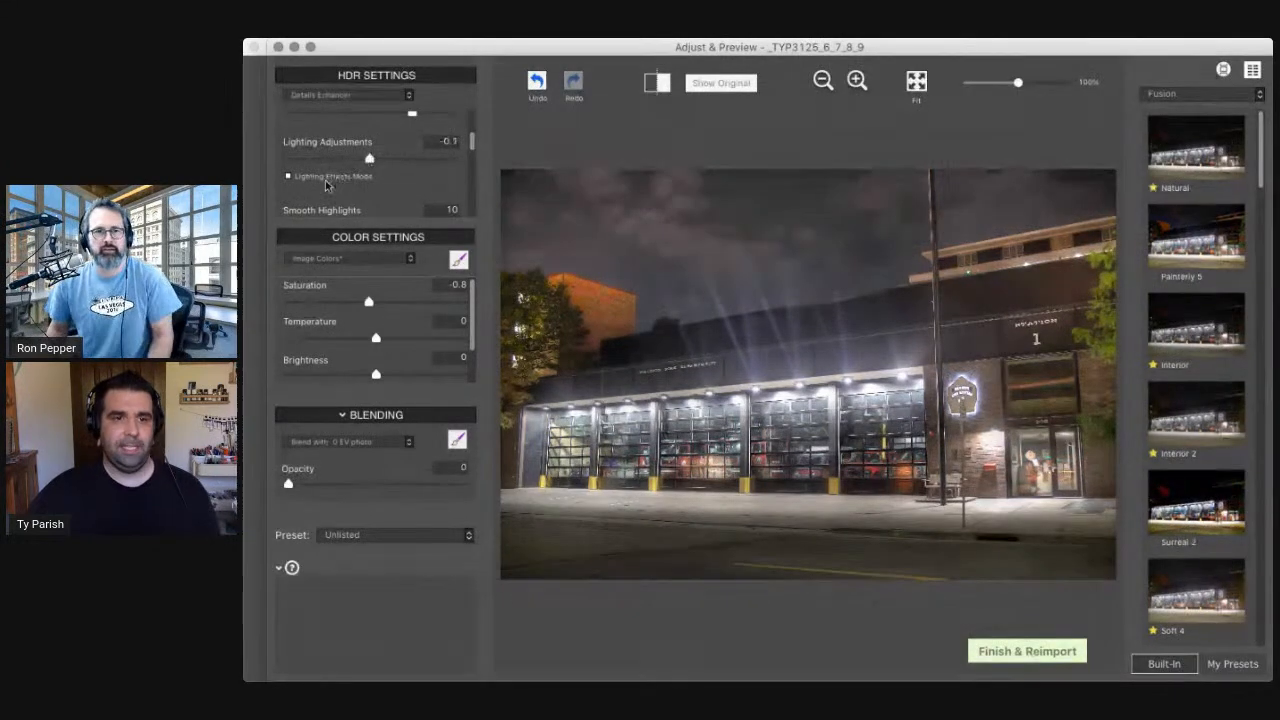
pyautogui.click(327, 158)
pyautogui.click(316, 180)
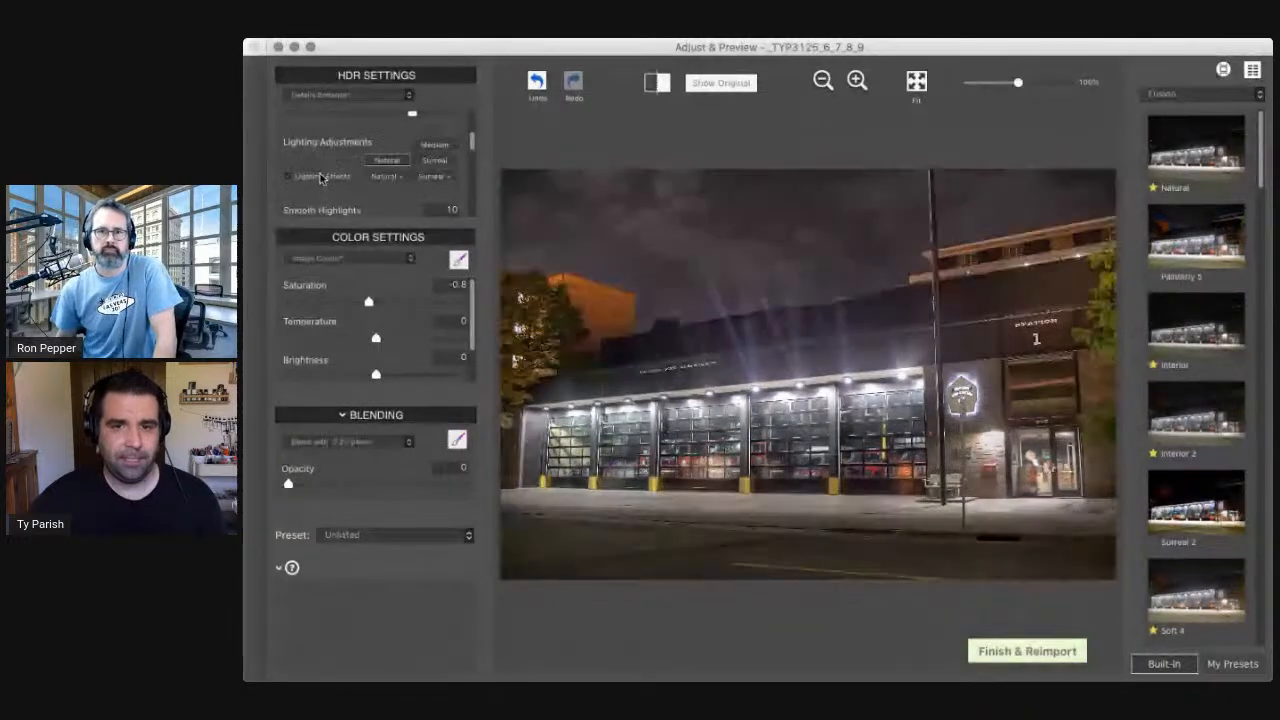
pyautogui.click(324, 180)
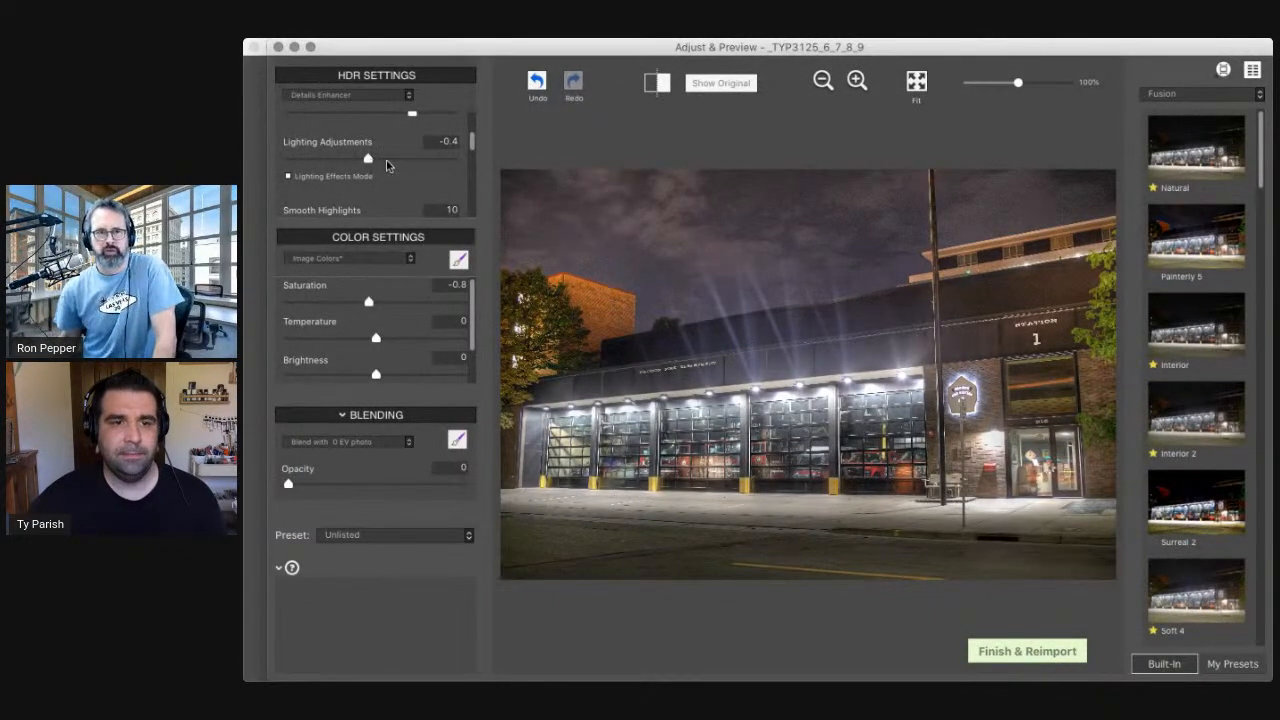
pyautogui.moveTo(387, 161); pyautogui.dragTo(397, 160)
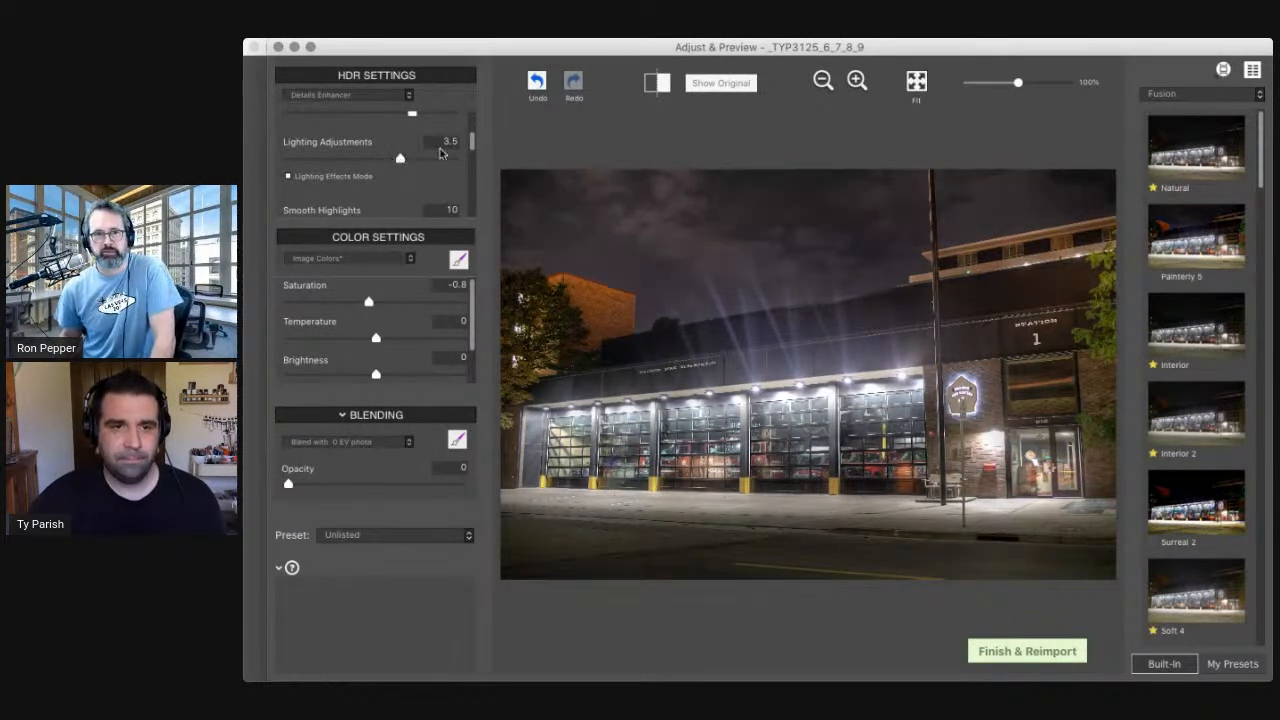
# Raise Smooth Highlights to 37, checking the light rays above the garage in the Loupe
pyautogui.moveTo(471, 141); pyautogui.dragTo(471, 154)
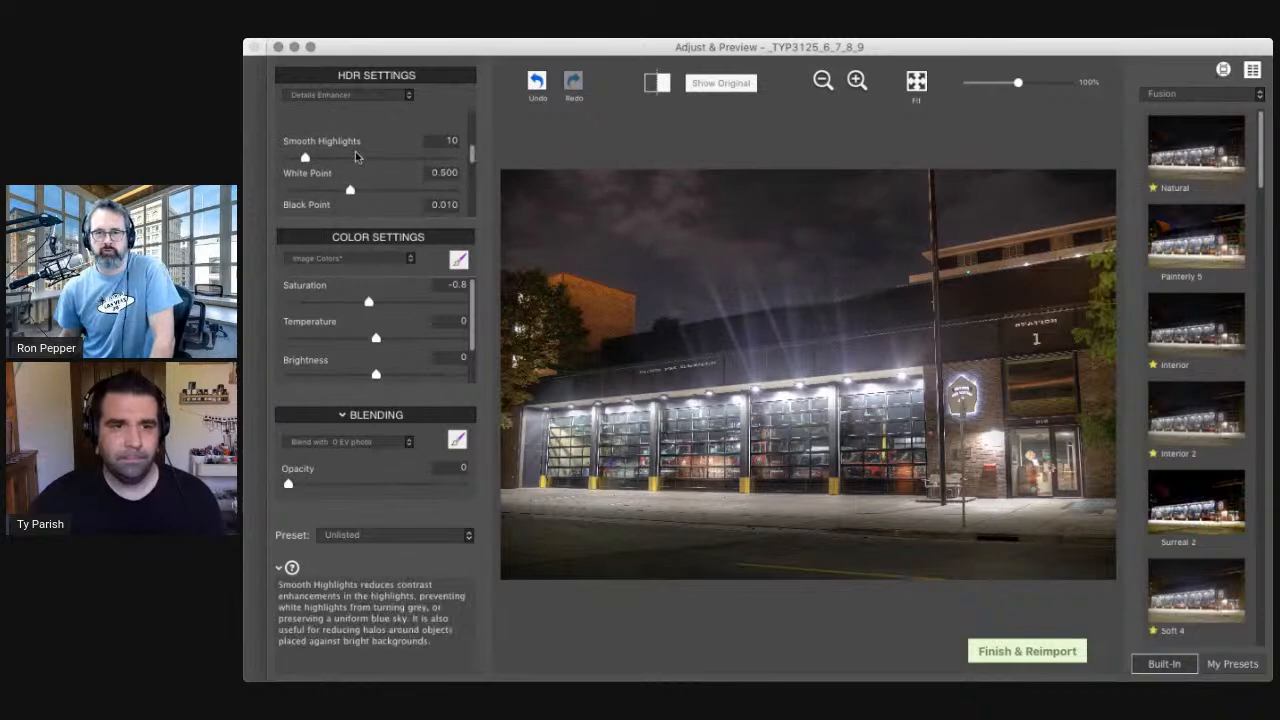
pyautogui.click(335, 158)
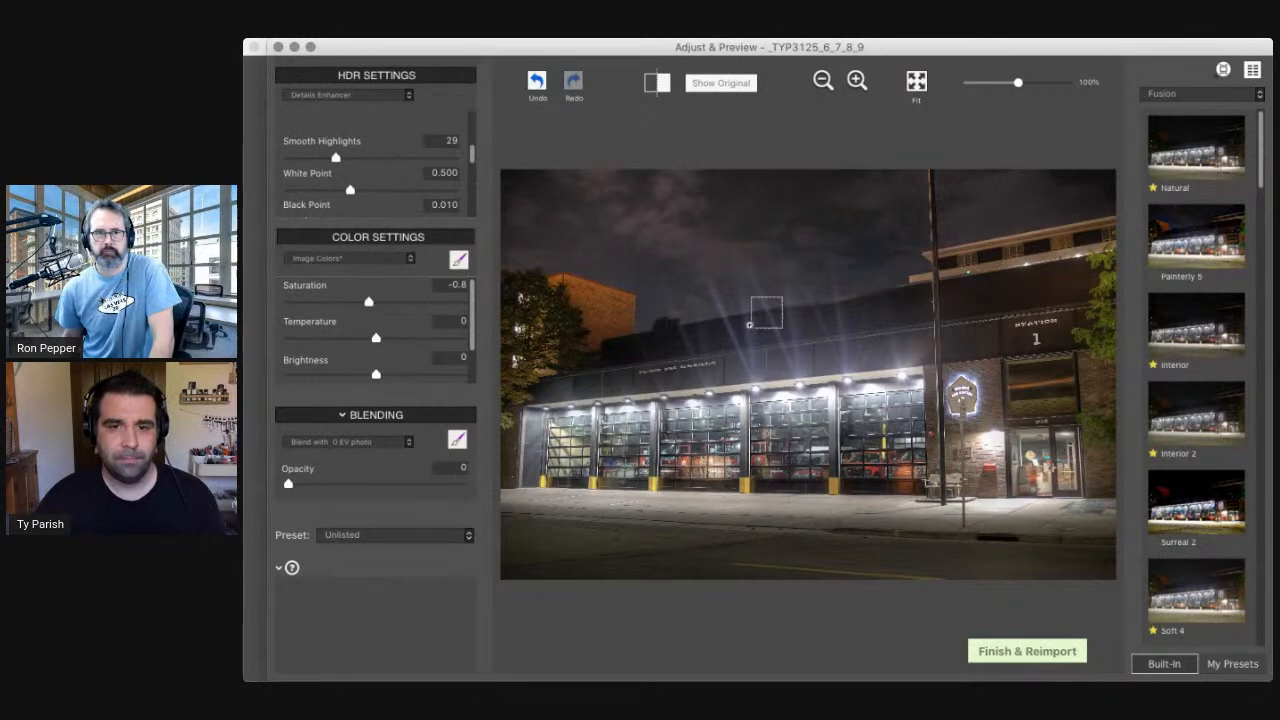
pyautogui.click(752, 366)
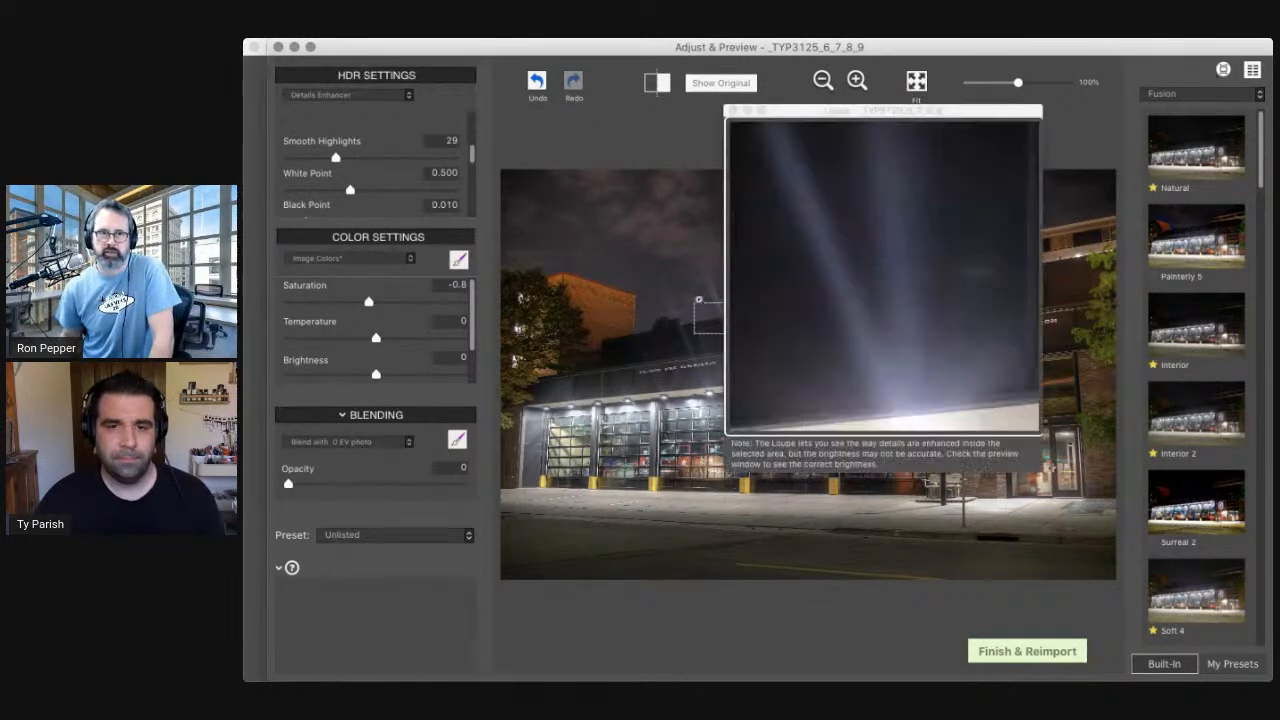
pyautogui.moveTo(336, 159); pyautogui.dragTo(347, 159)
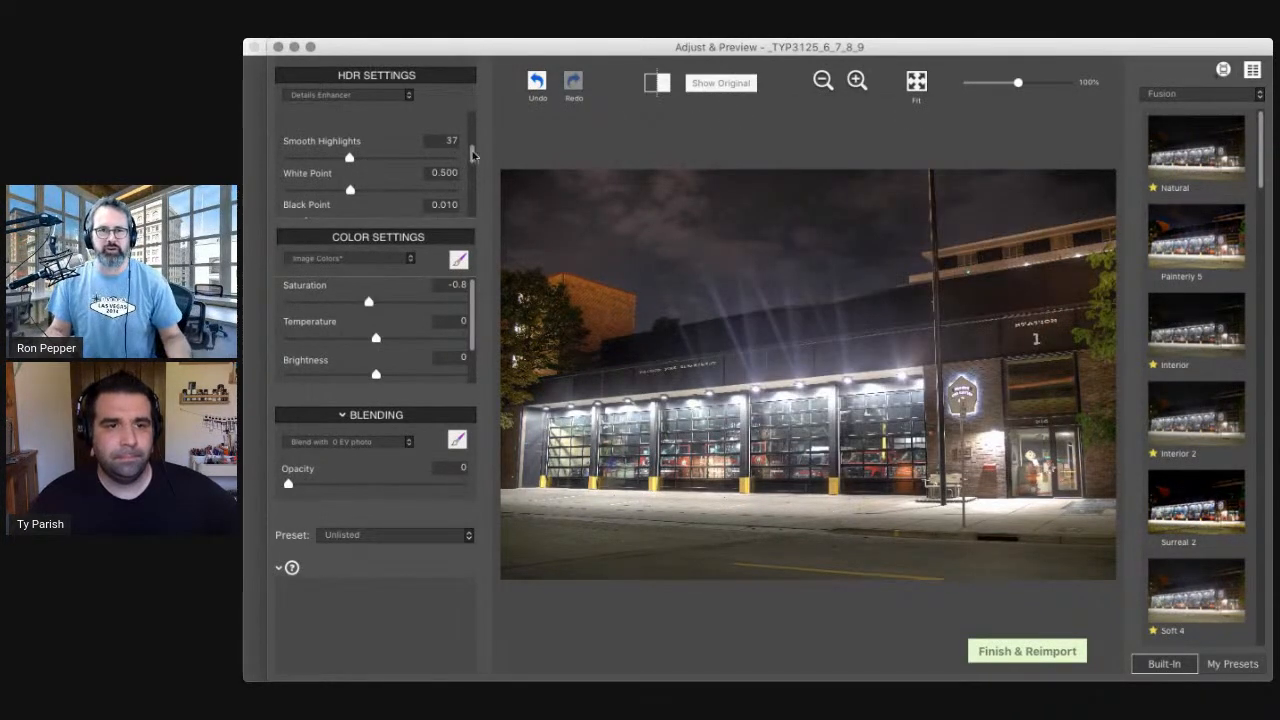
# Set the White Point to 0.074 and Micro-smoothing to 9.0
pyautogui.moveTo(471, 152); pyautogui.dragTo(472, 160)
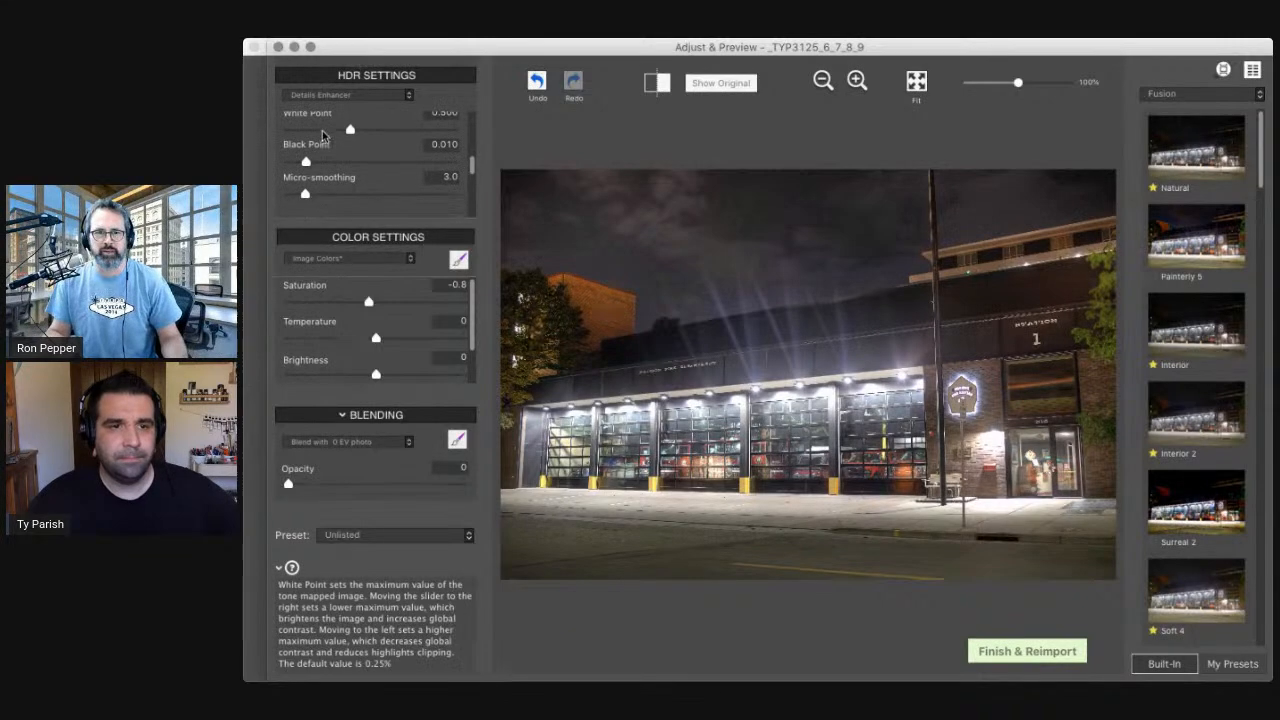
pyautogui.click(322, 131)
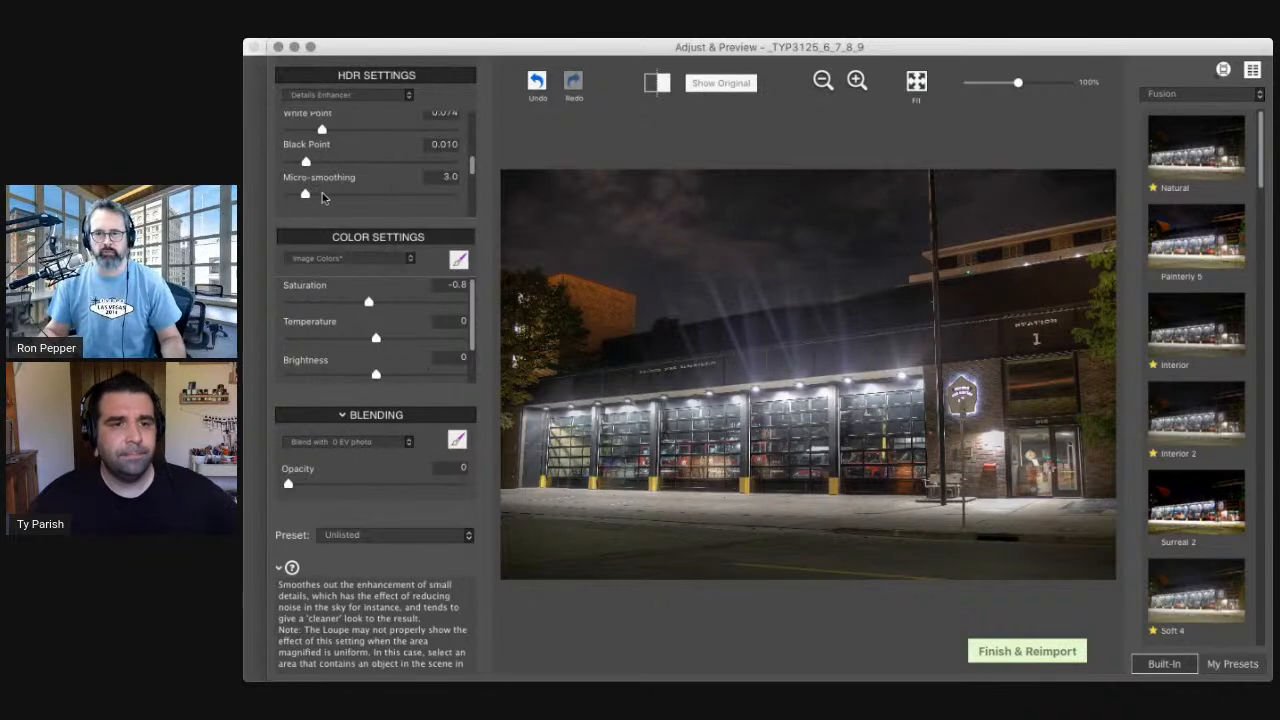
pyautogui.click(322, 195)
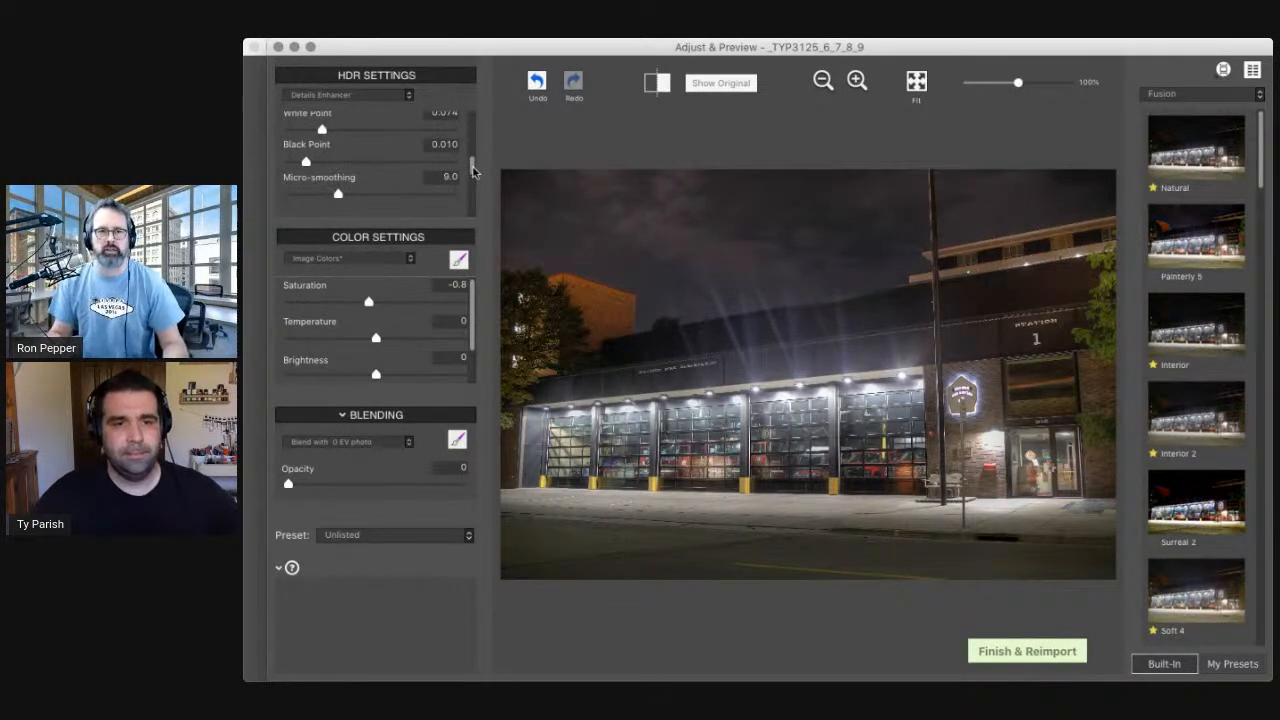
pyautogui.scroll(-2, 474, 172)
pyautogui.moveTo(340, 170)
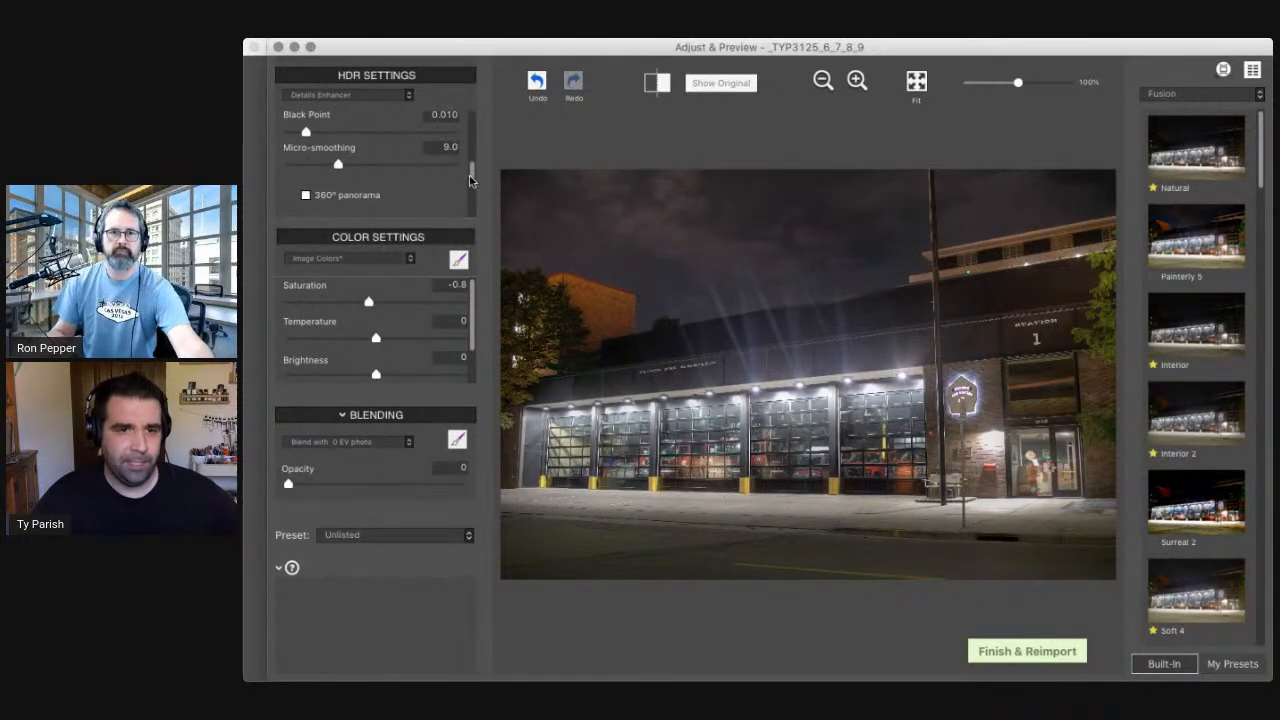
pyautogui.scroll(1, 470, 178)
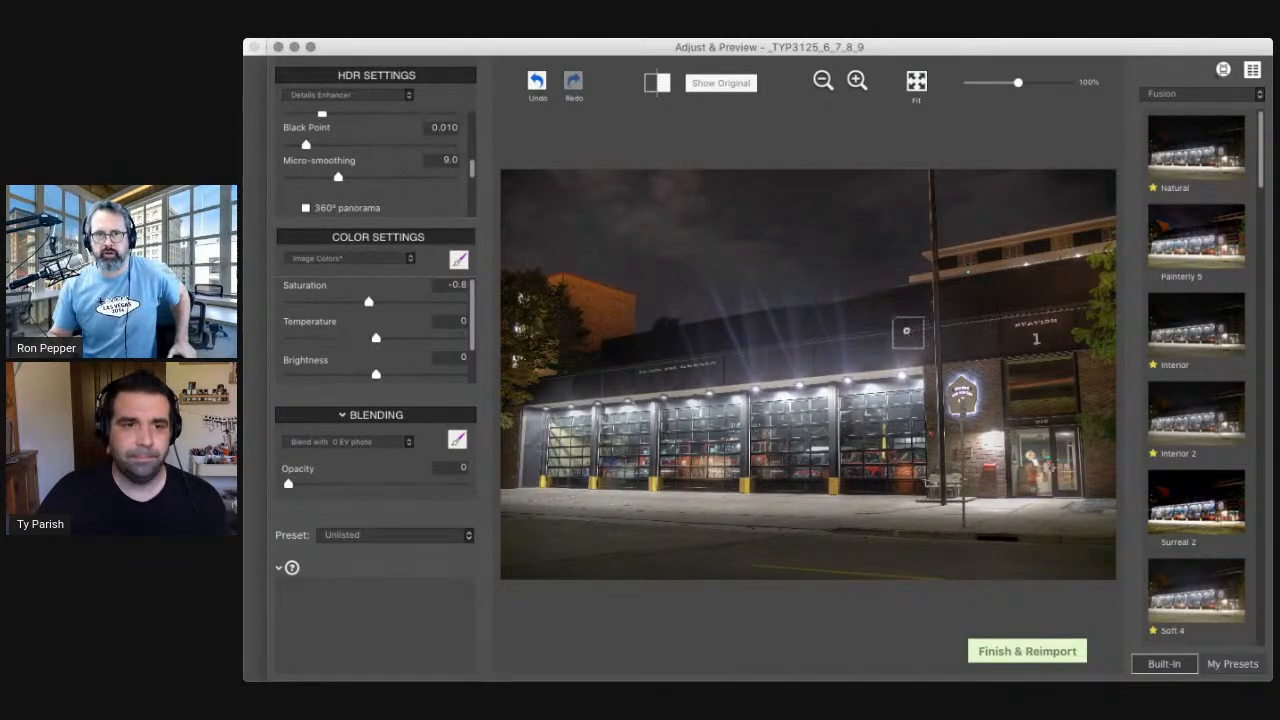
pyautogui.moveTo(459, 171)
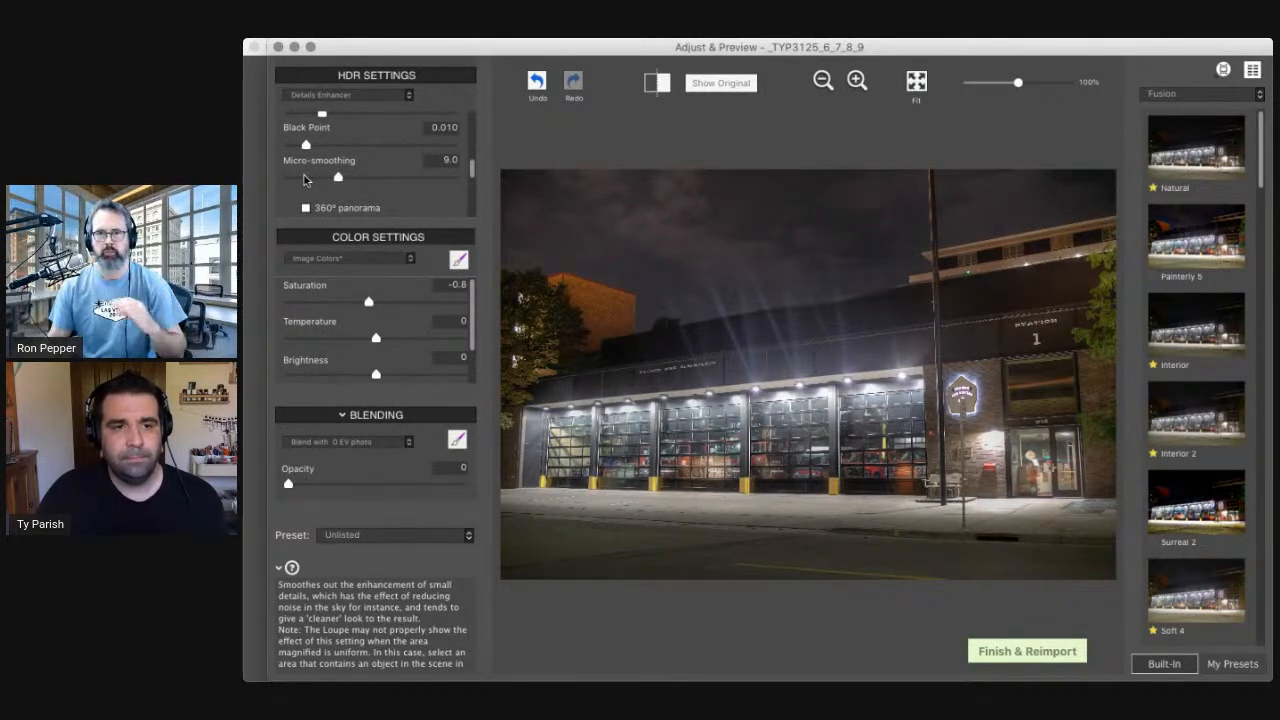
# Try Micro-smoothing at 3.3 and inspect the orange brick wall in the Loupe
pyautogui.moveTo(308, 176); pyautogui.dragTo(309, 176)
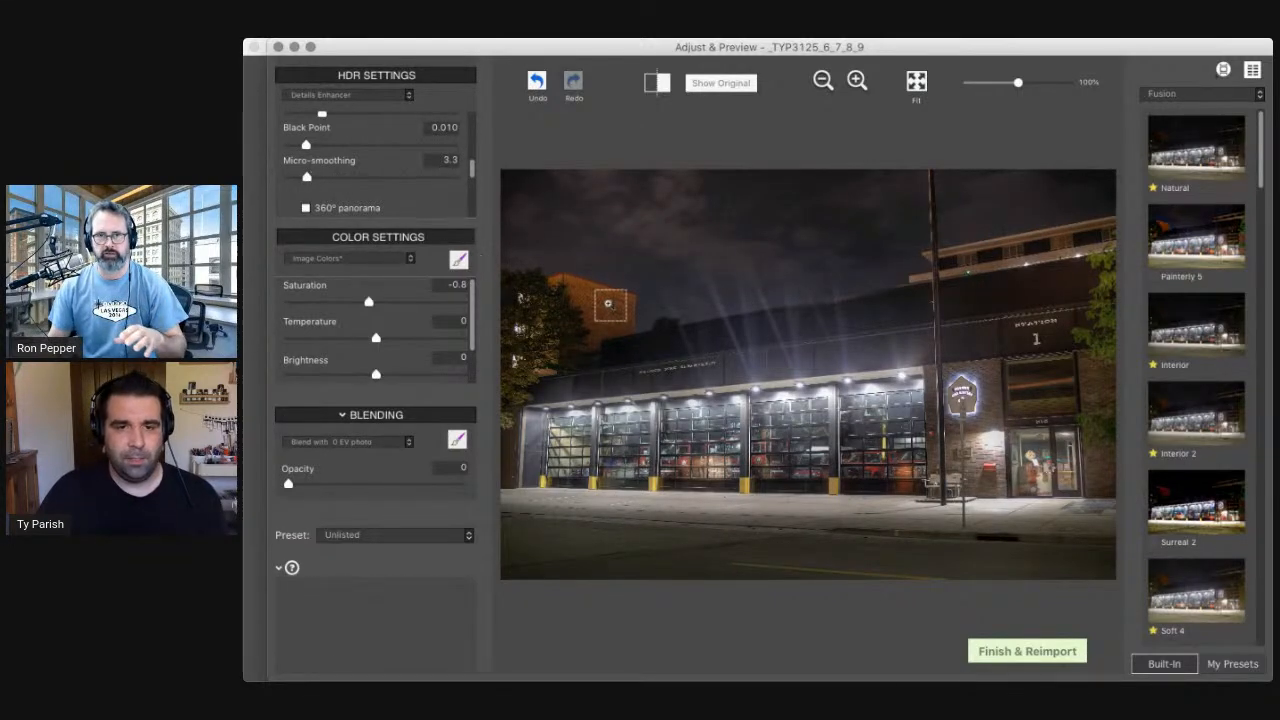
pyautogui.click(596, 286)
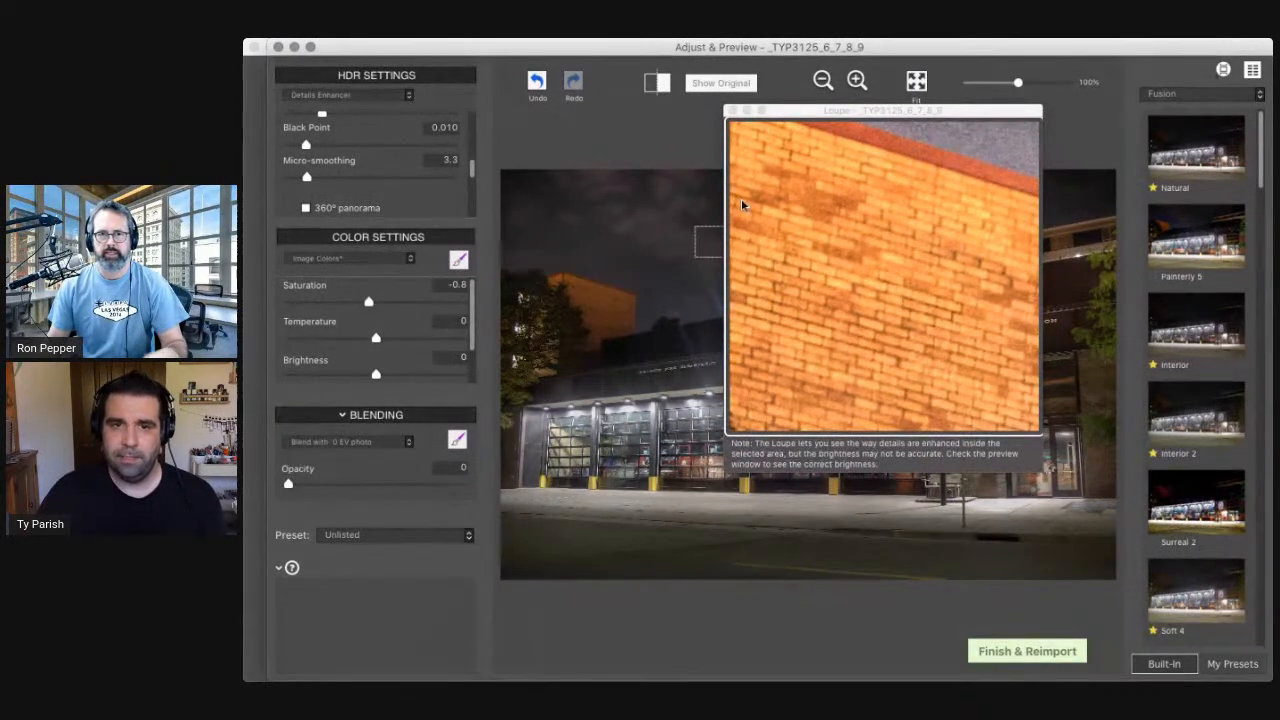
pyautogui.click(733, 110)
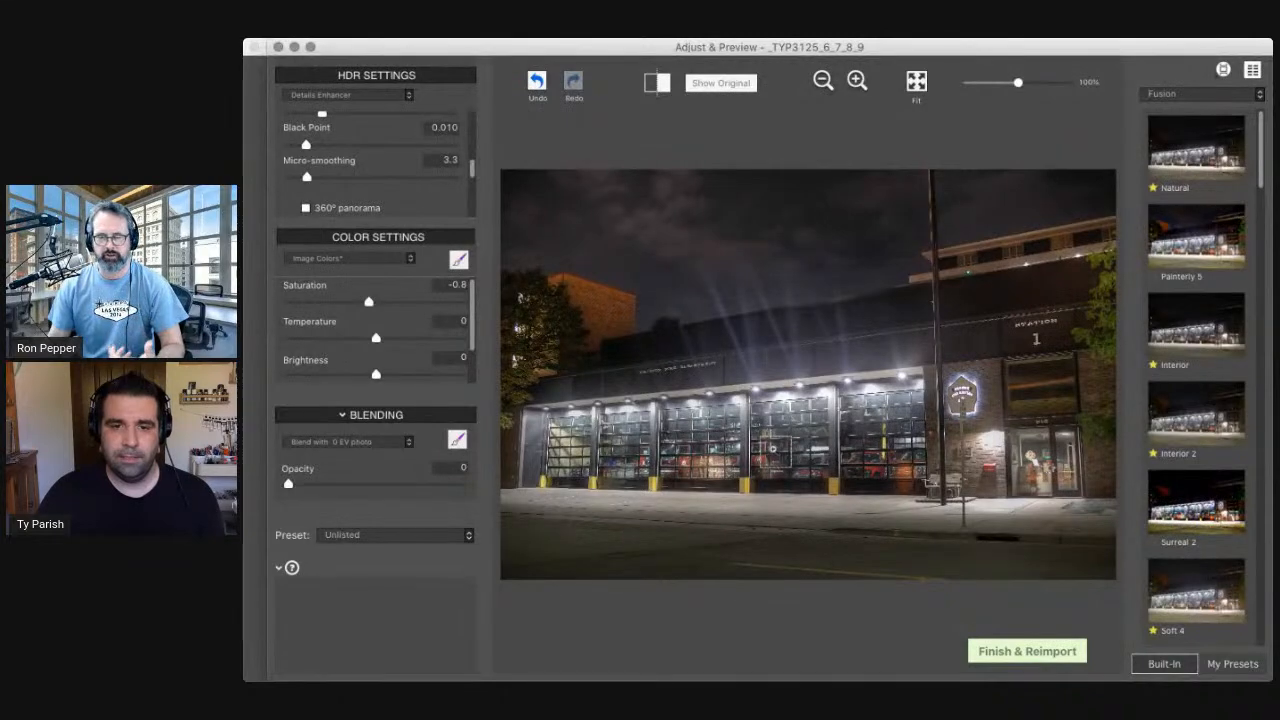
# Magnify the garage door windows in the Loupe and compare Micro-smoothing values such as 14.3 and 0
pyautogui.click(772, 447)
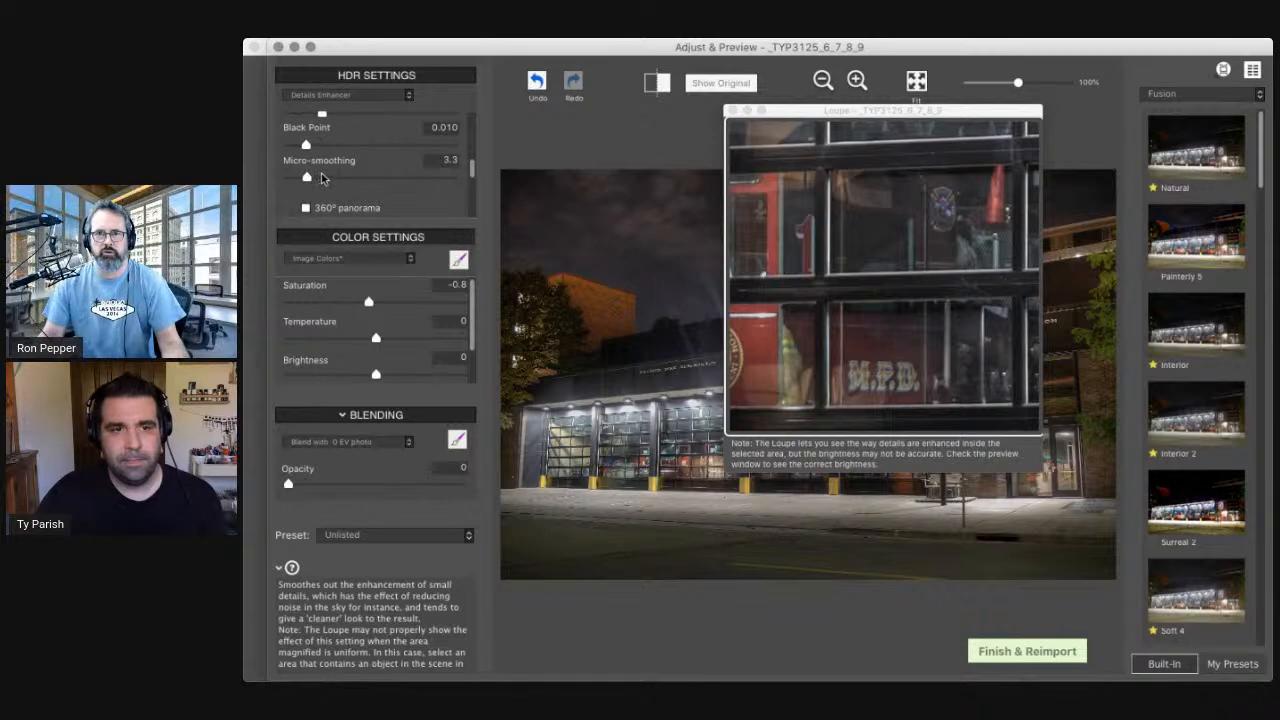
pyautogui.click(369, 177)
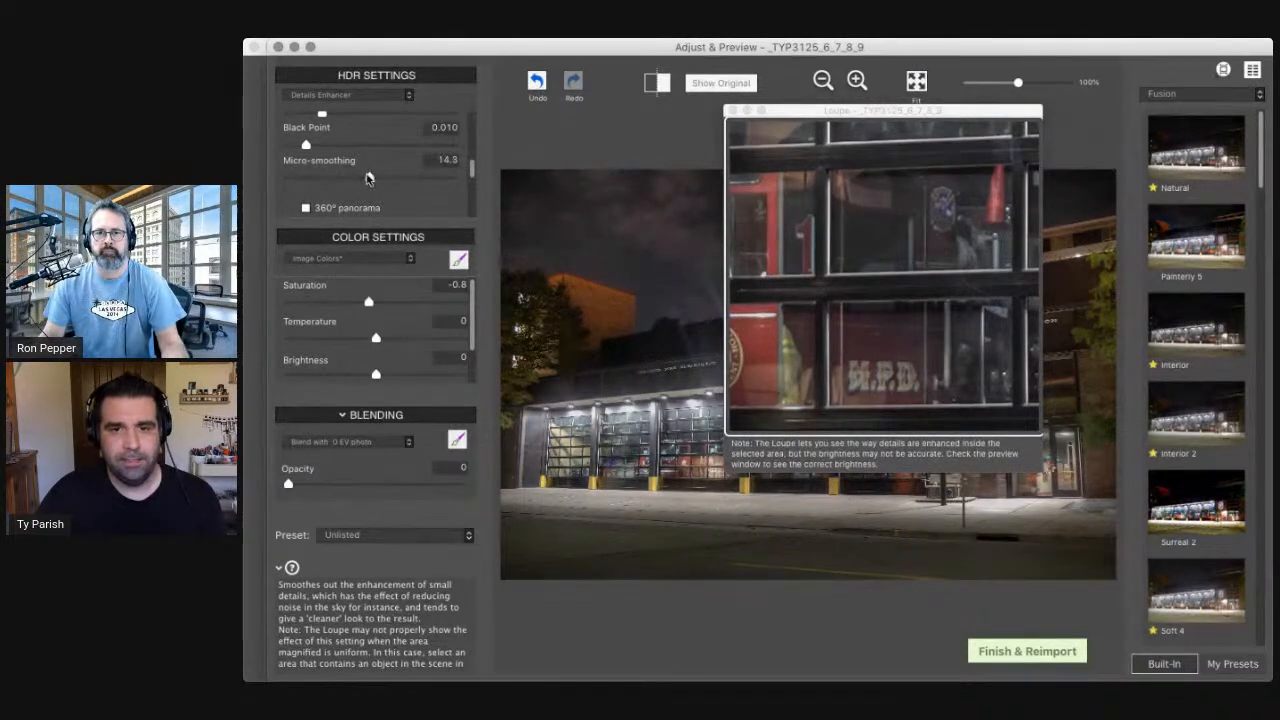
pyautogui.moveTo(367, 178); pyautogui.dragTo(370, 178)
pyautogui.click(394, 179)
pyautogui.moveTo(390, 187); pyautogui.dragTo(261, 180)
# Set the Black Point to 0.085, close the Loupe, and set Micro-smoothing to 5.9
pyautogui.moveTo(305, 146); pyautogui.dragTo(324, 146)
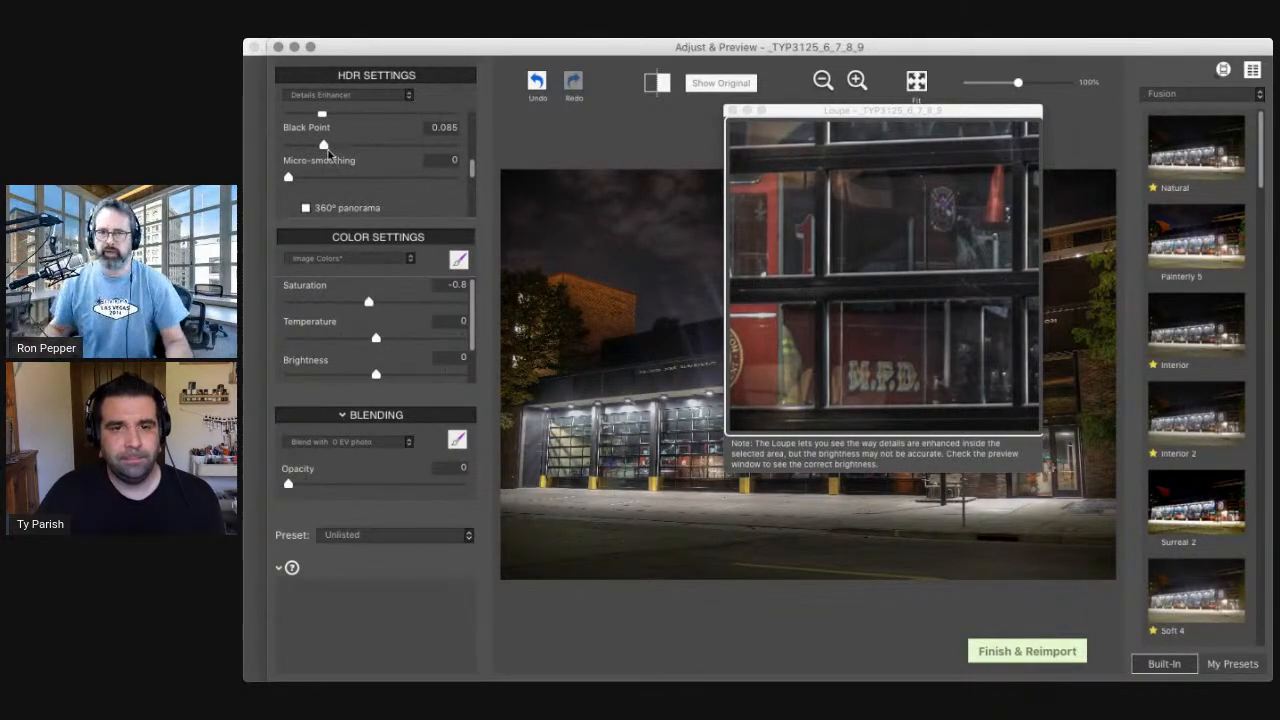
pyautogui.click(733, 109)
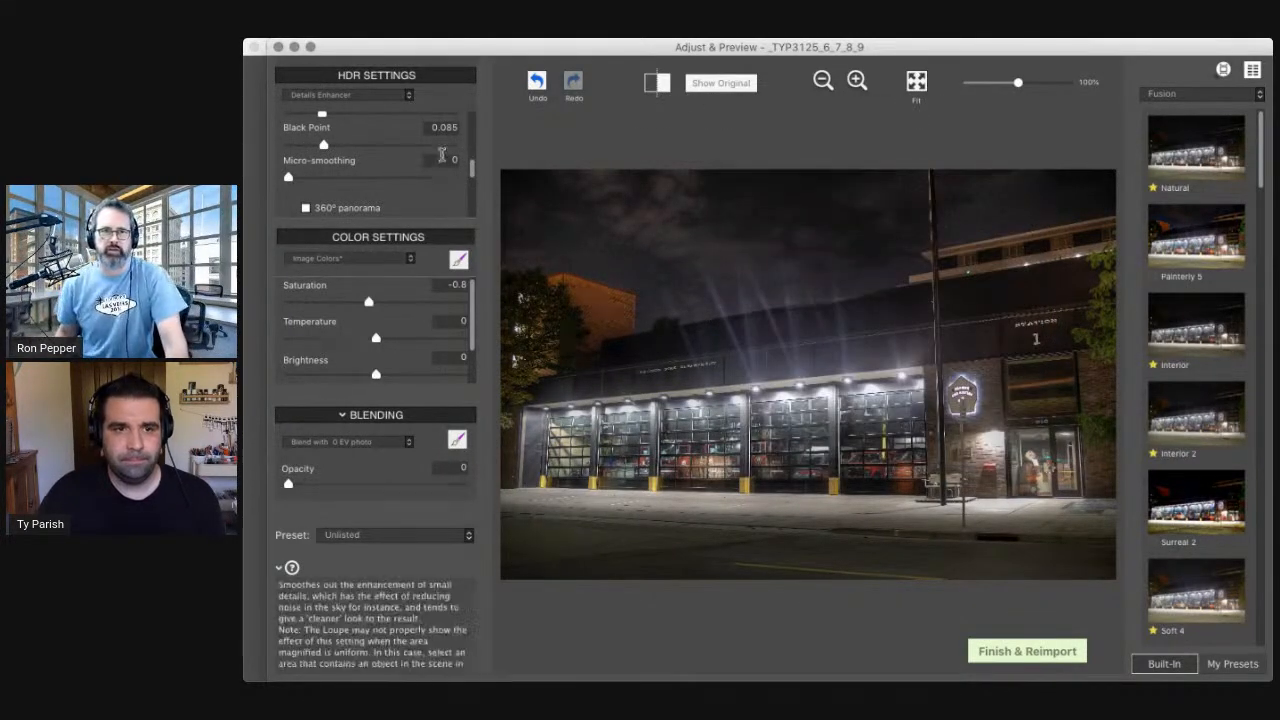
pyautogui.click(321, 177)
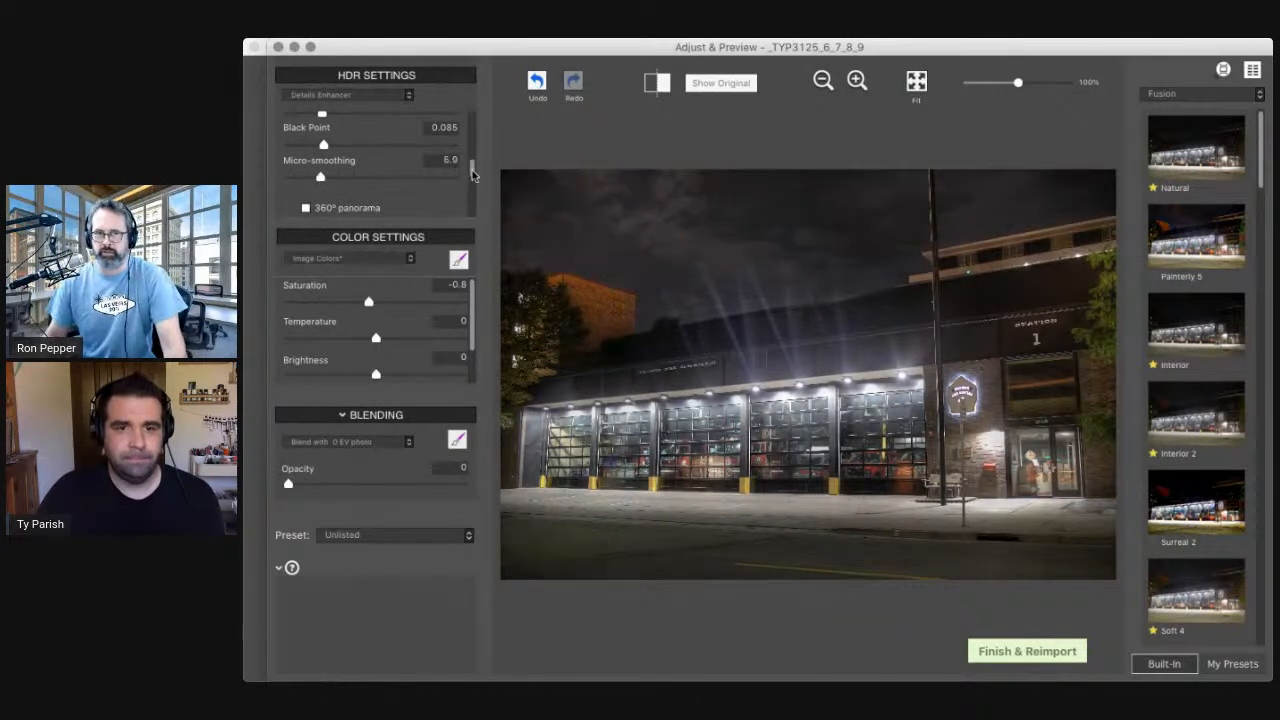
# Set the Details Enhancer Tone Compression to 1.7
pyautogui.moveTo(473, 175); pyautogui.dragTo(371, 179)
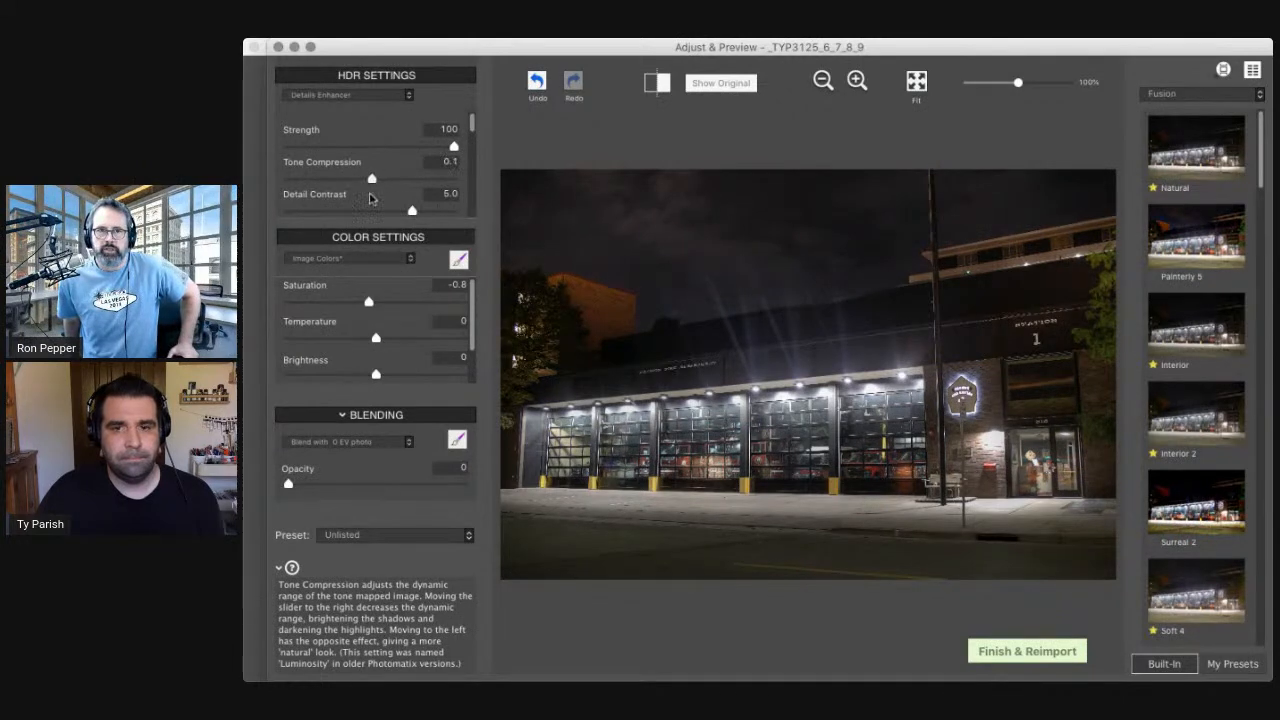
pyautogui.moveTo(371, 182); pyautogui.dragTo(377, 182)
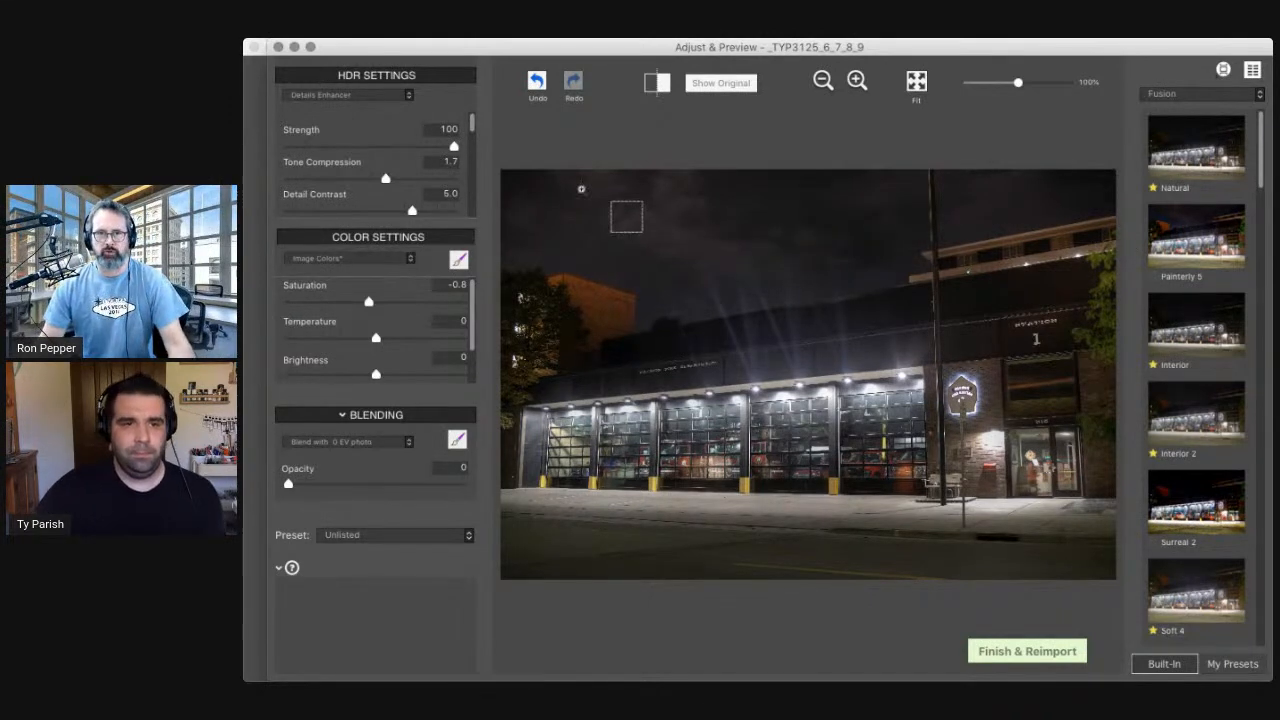
# Preview the Contrast Optimizer and Tone Balancer methods and return to Details Enhancer
pyautogui.click(399, 97)
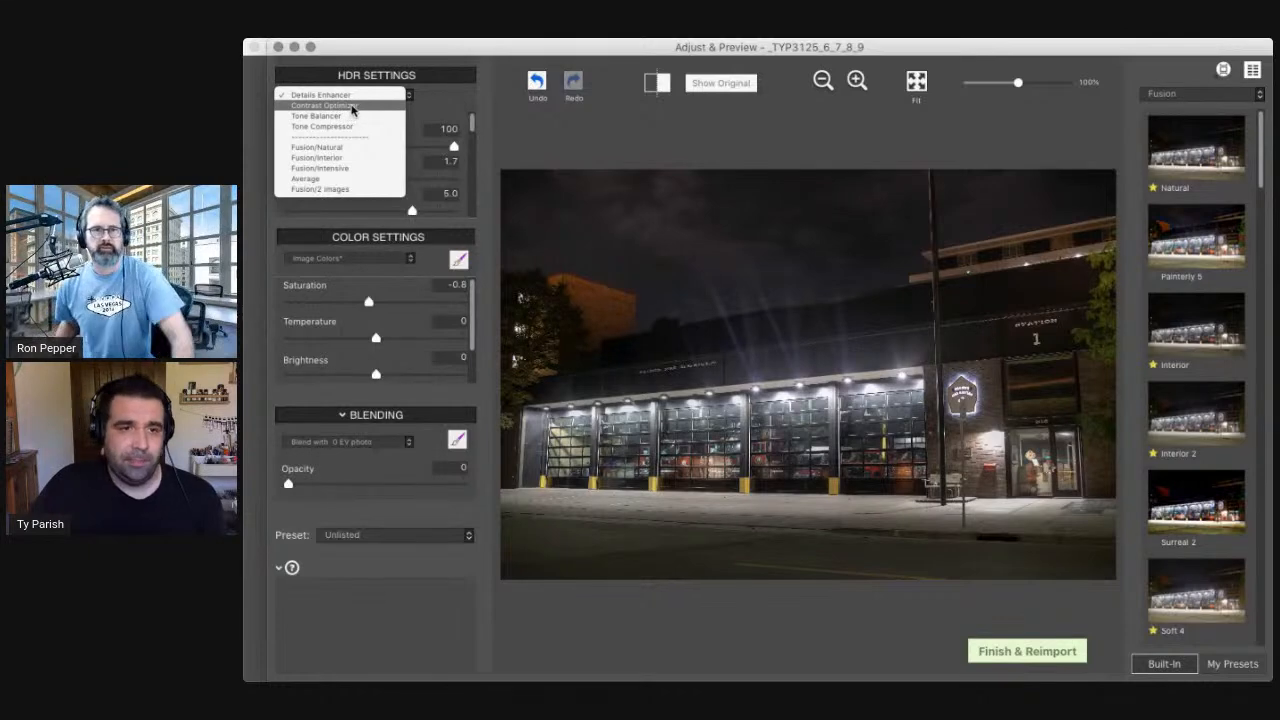
pyautogui.click(358, 106)
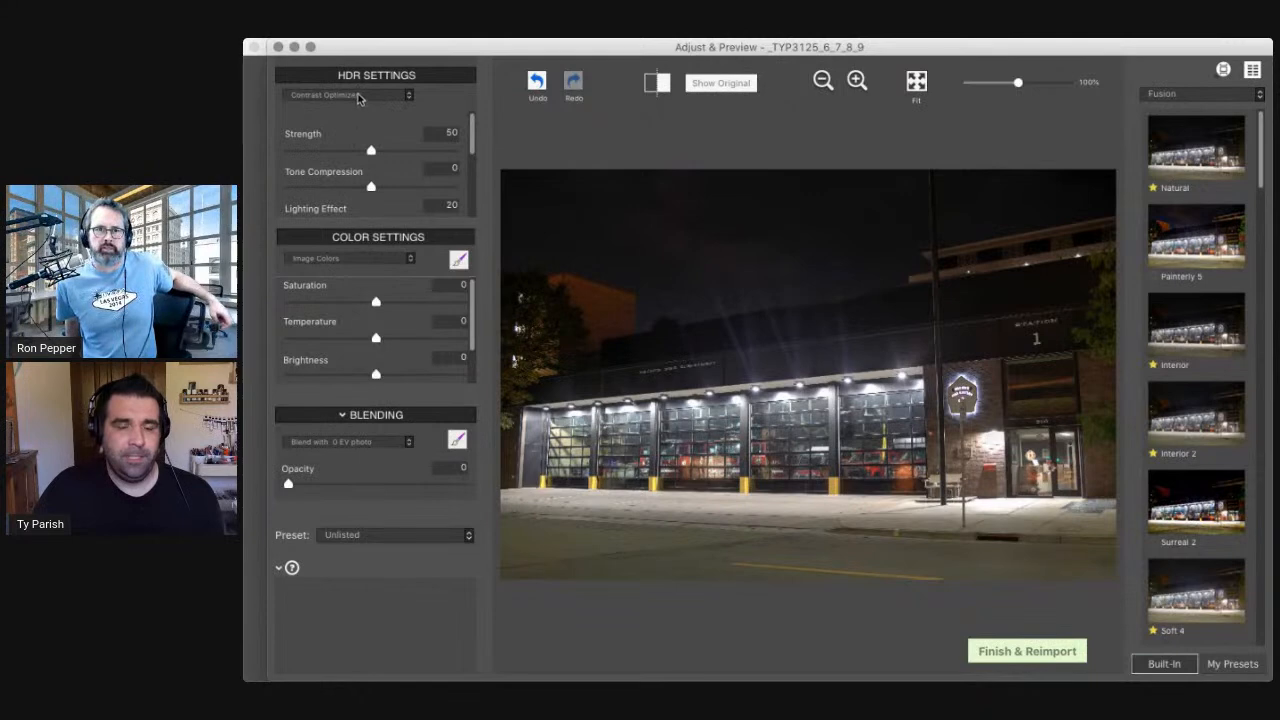
pyautogui.click(367, 96)
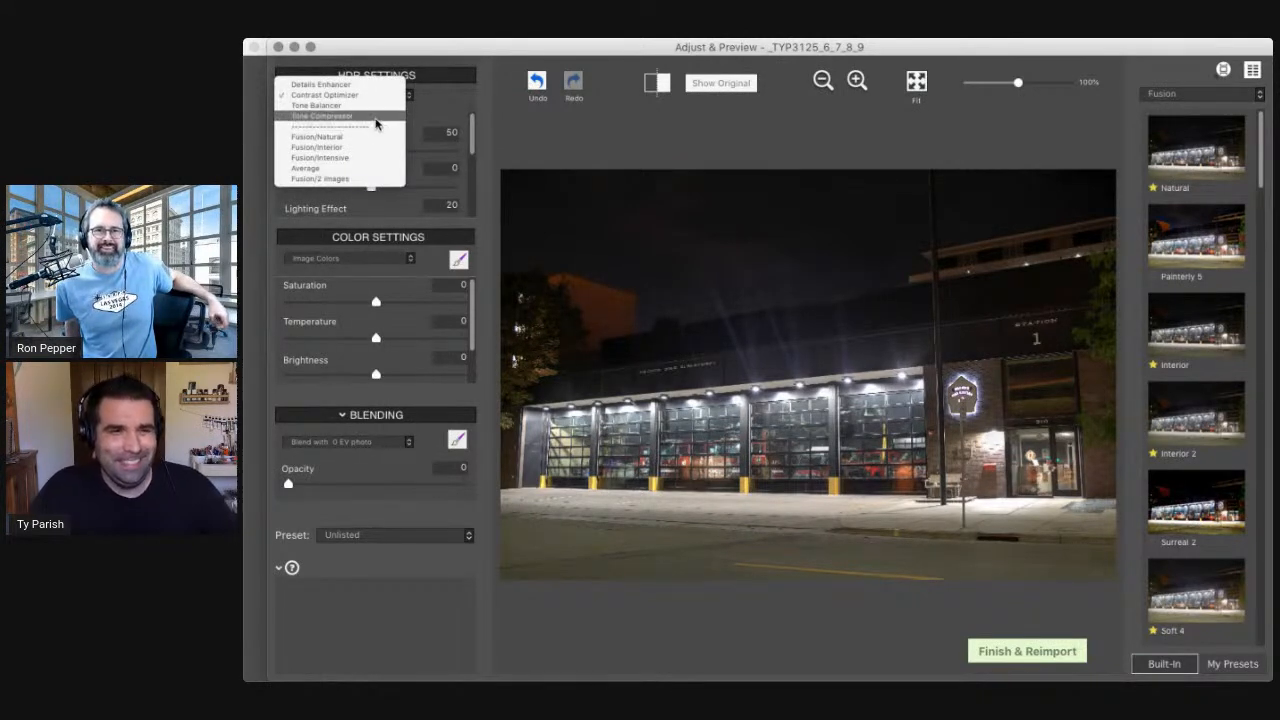
pyautogui.click(376, 109)
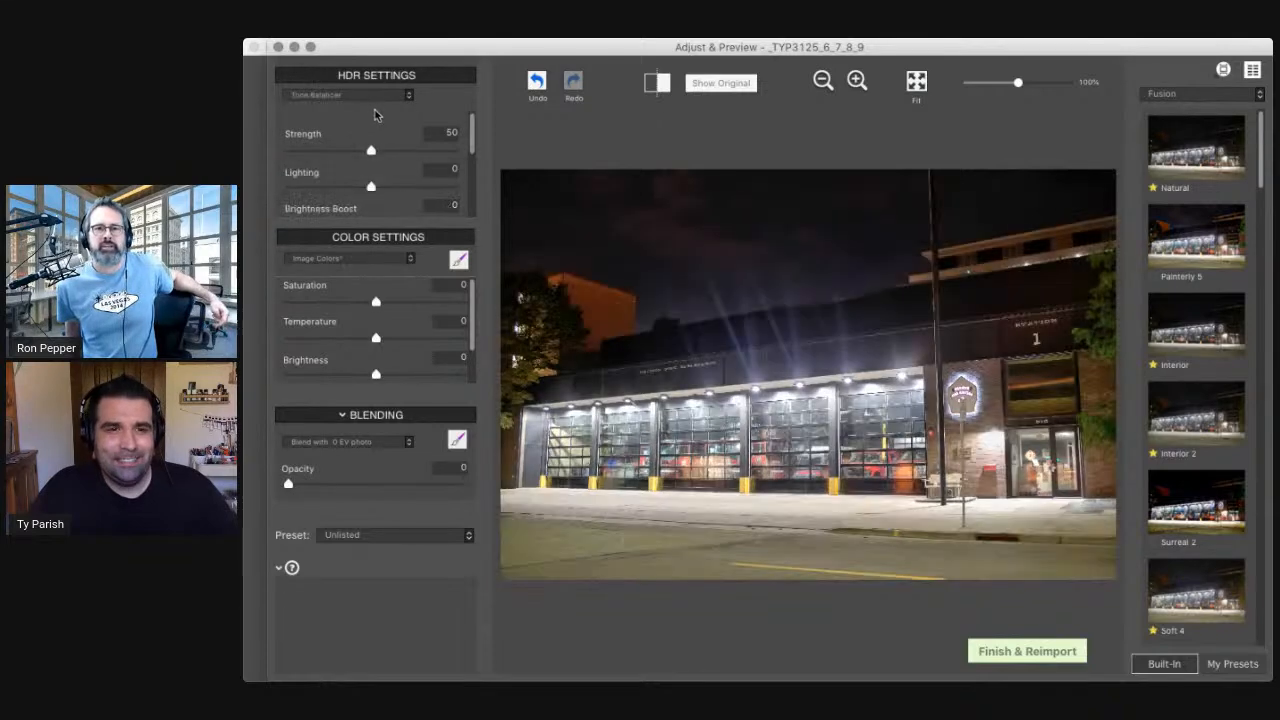
pyautogui.click(378, 92)
pyautogui.click(432, 112)
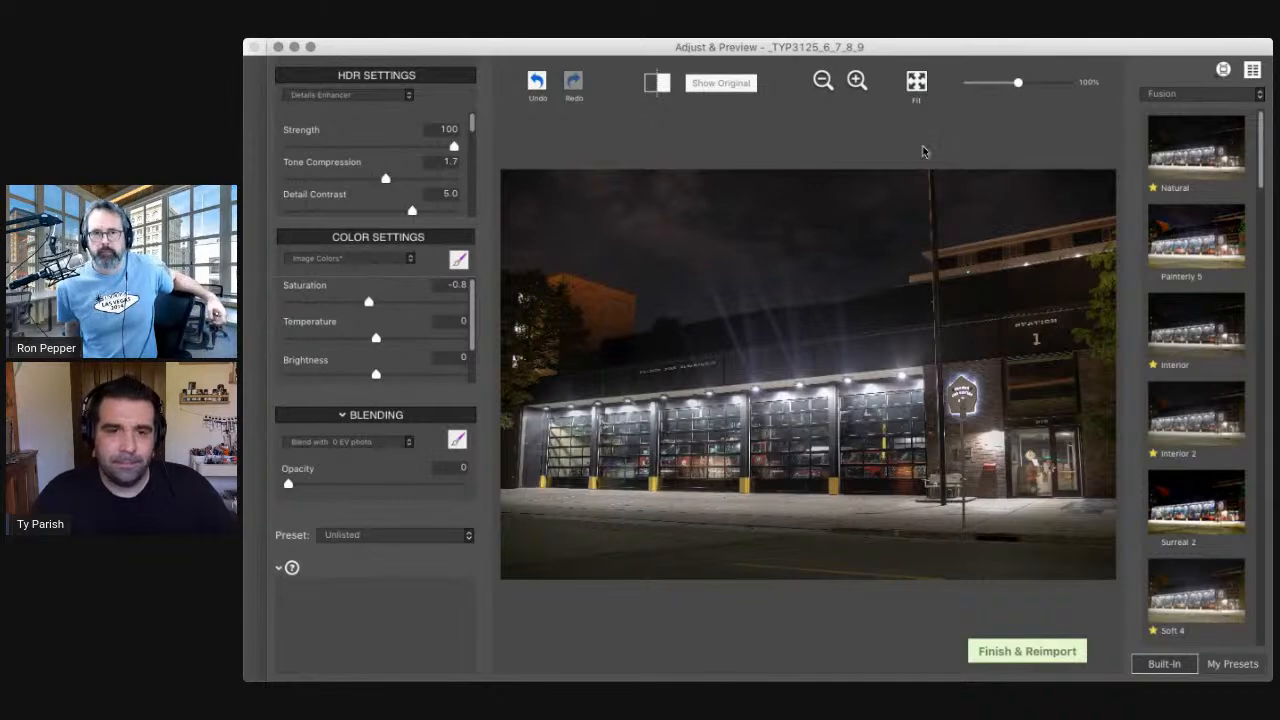
# Set the color Brightness to 2.0
pyautogui.moveTo(378, 370)
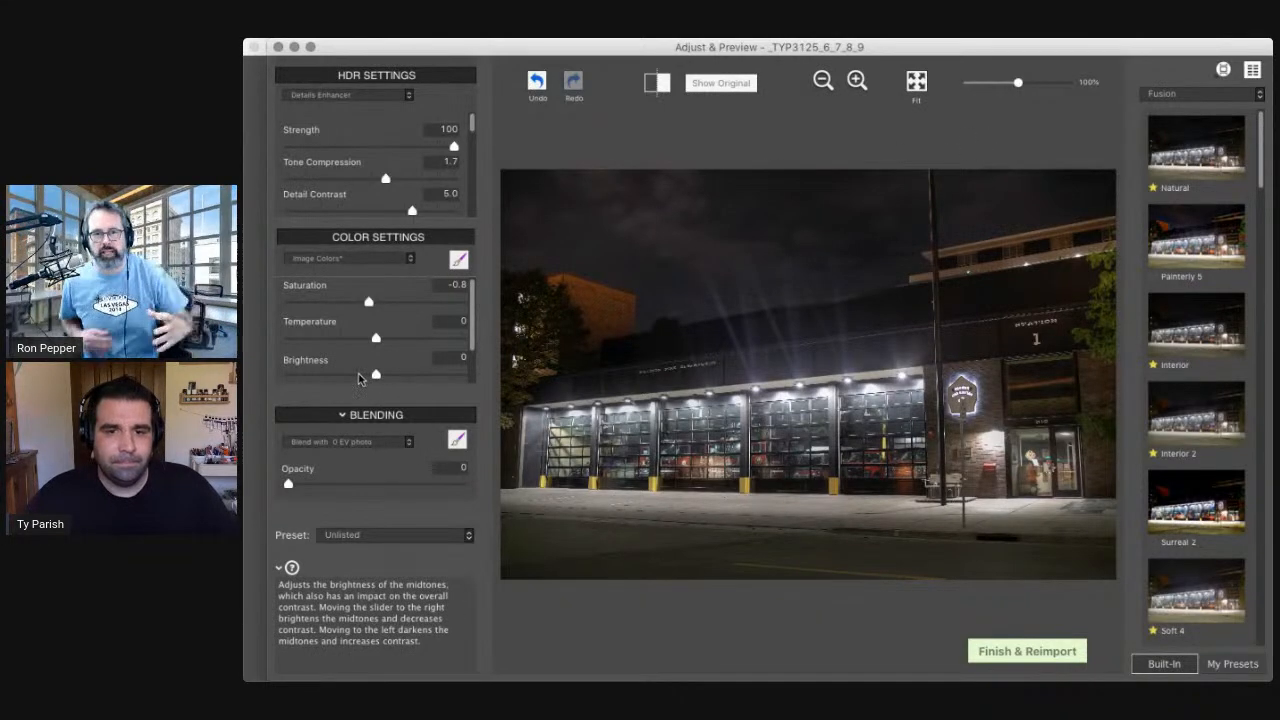
pyautogui.click(359, 375)
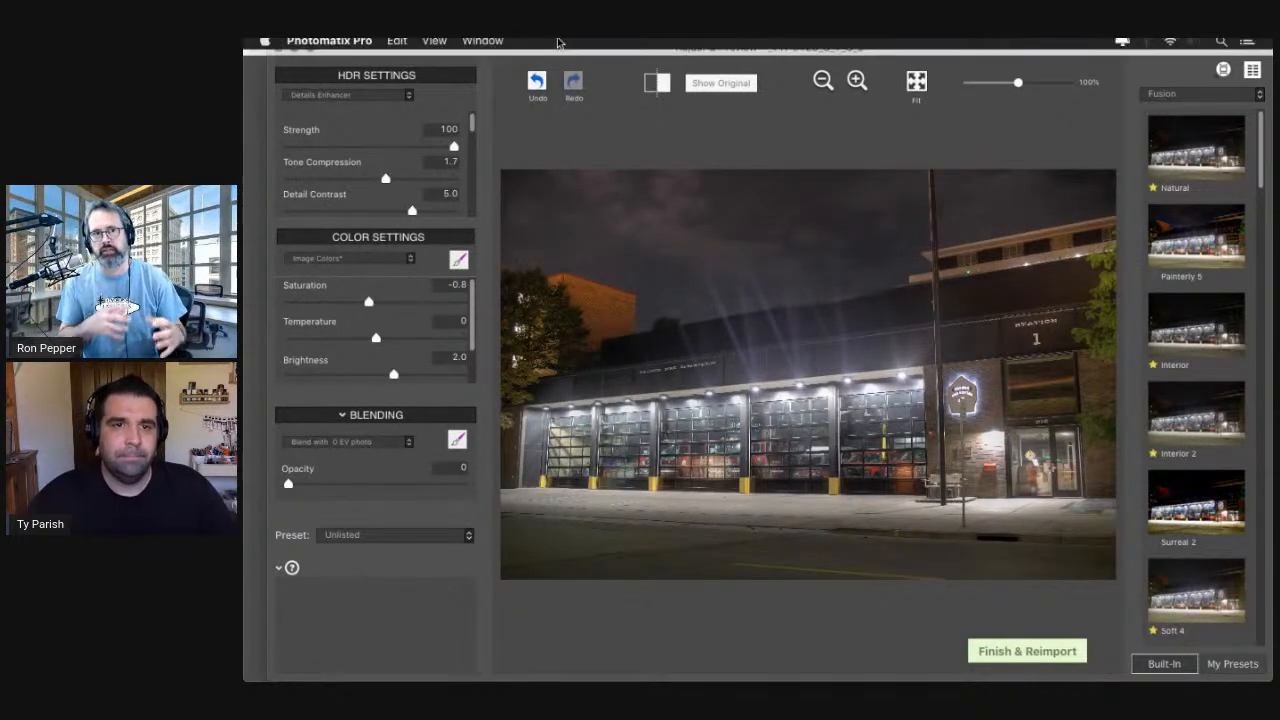
# Show the 8-bit Histogram and place its window over the lower edge of the photo preview
pyautogui.click(470, 44)
pyautogui.moveTo(432, 46)
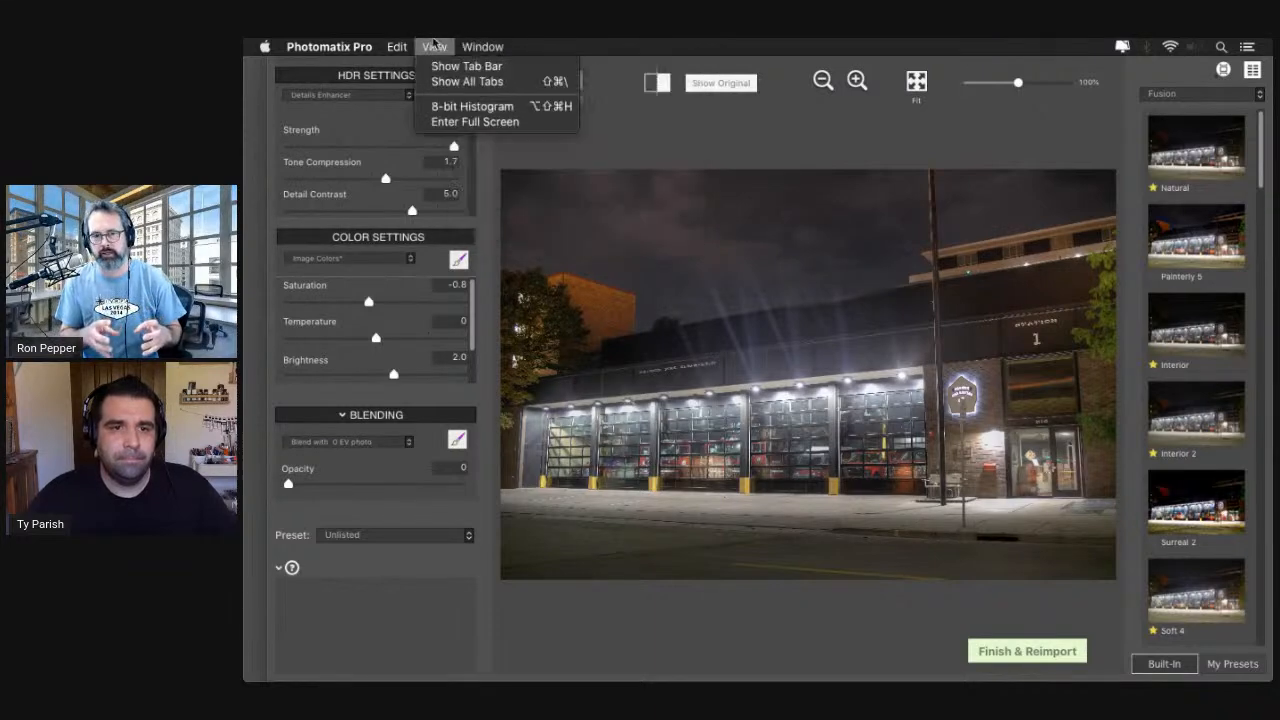
pyautogui.click(436, 107)
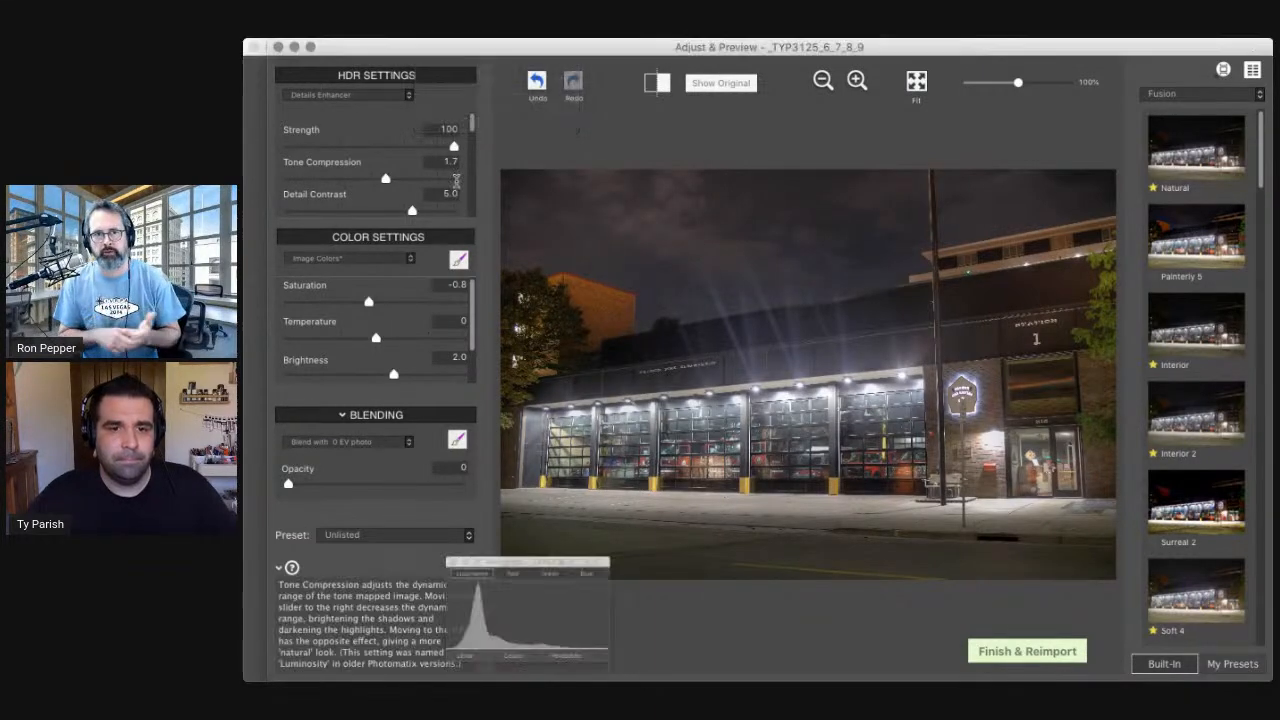
pyautogui.moveTo(509, 552); pyautogui.dragTo(581, 539)
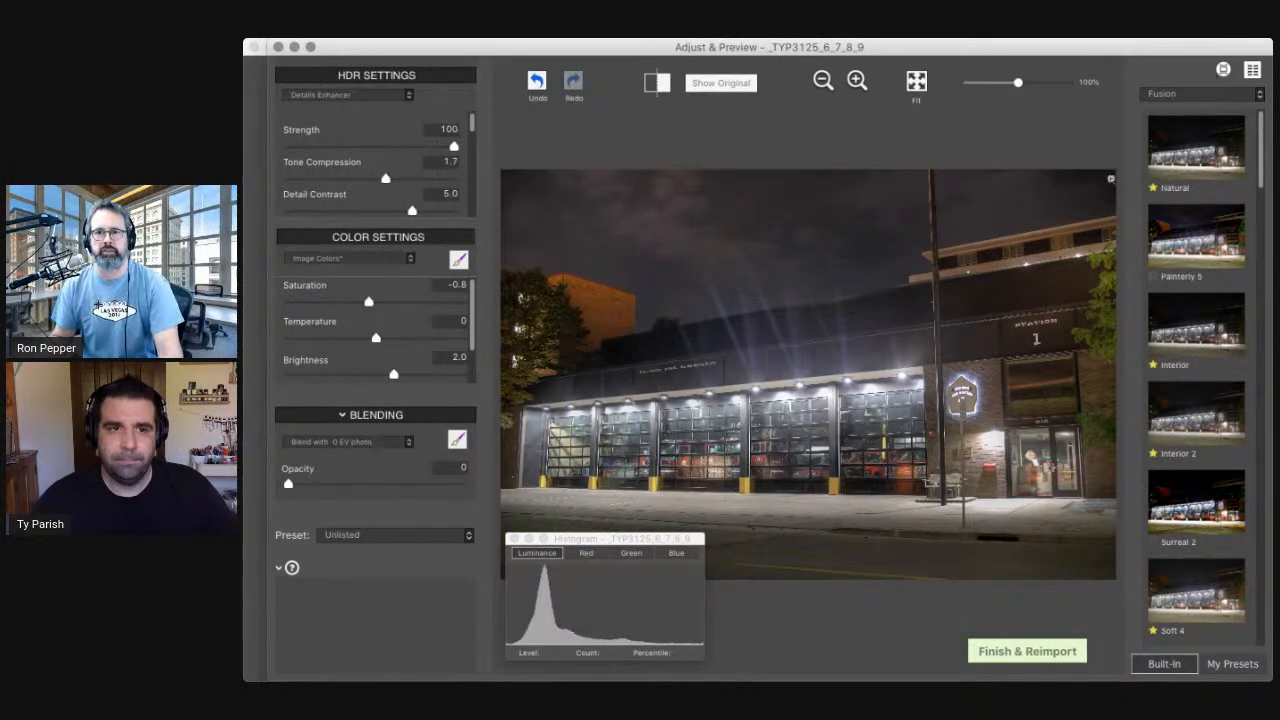
# Look through the Details Enhancer adjustments from Tone Compression down to White Point, Black Point and Micro-smoothing
pyautogui.moveTo(456, 130)
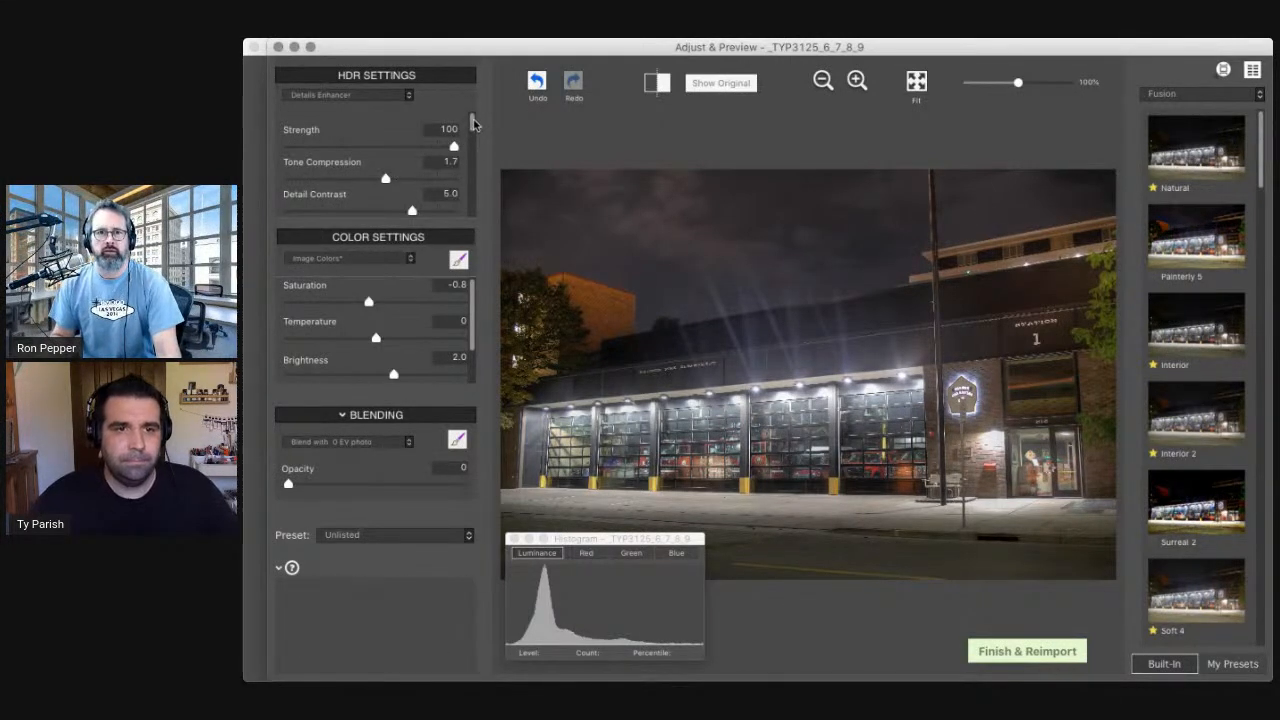
pyautogui.scroll(-3, 473, 122)
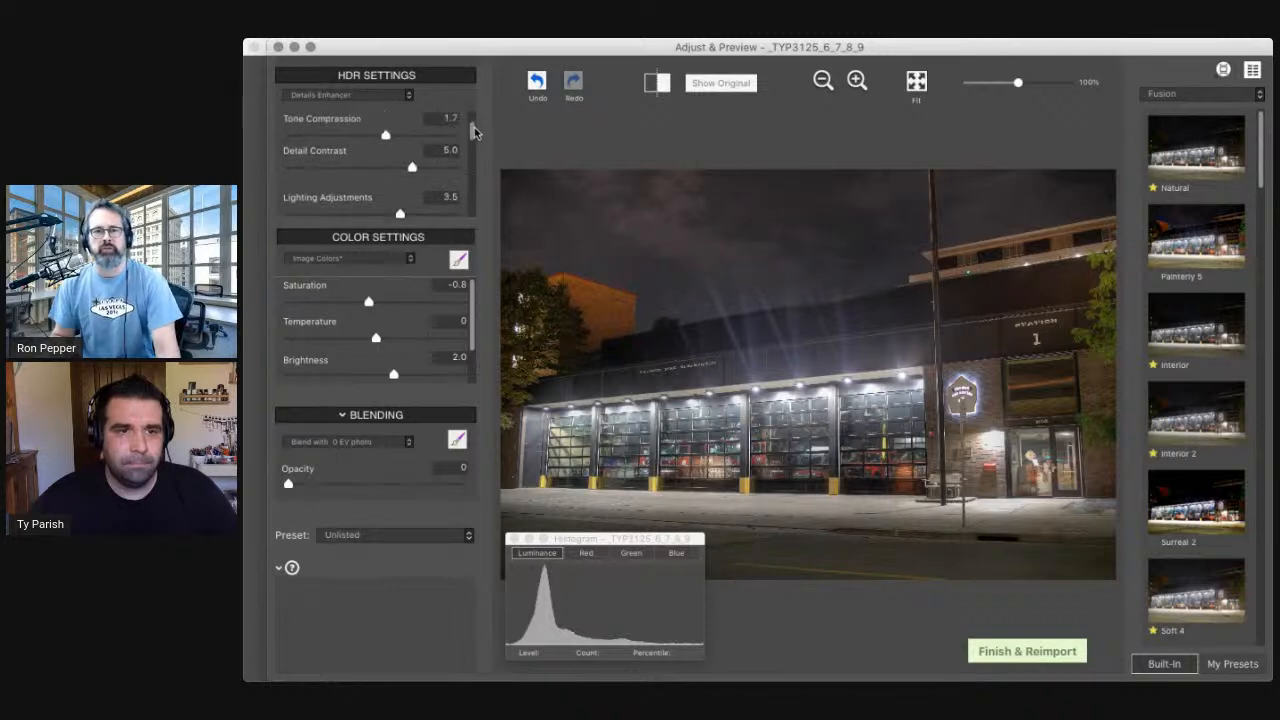
pyautogui.scroll(-2, 473, 128)
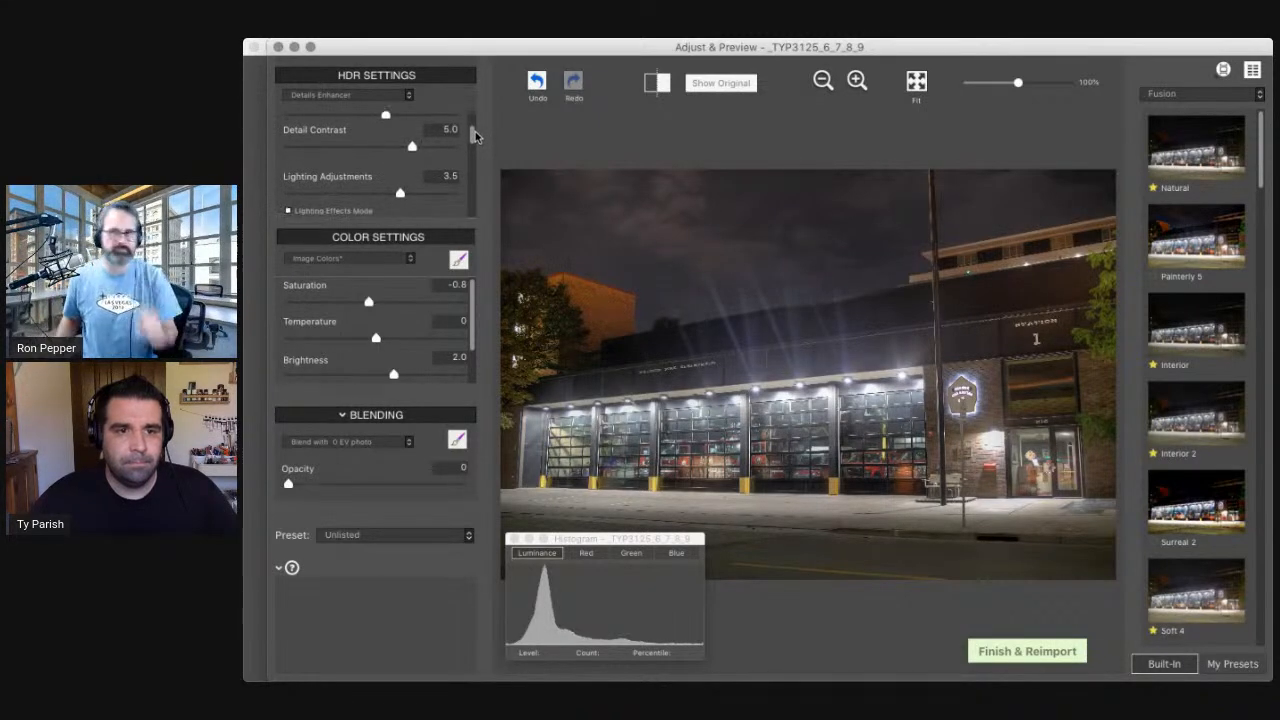
pyautogui.moveTo(473, 138); pyautogui.dragTo(469, 160)
pyautogui.scroll(5, 469, 160)
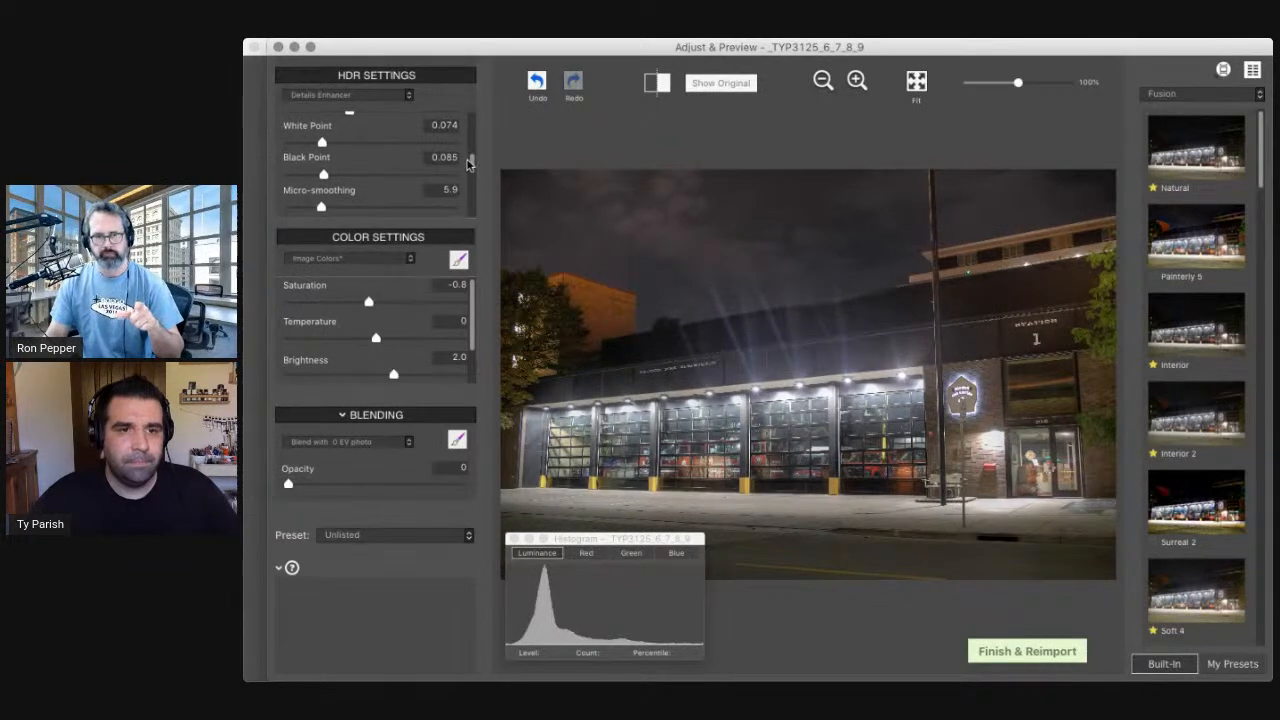
# Switch the HDR method to Contrast Optimizer and try Strength values of 29, 60 and 40
pyautogui.click(394, 96)
pyautogui.click(382, 105)
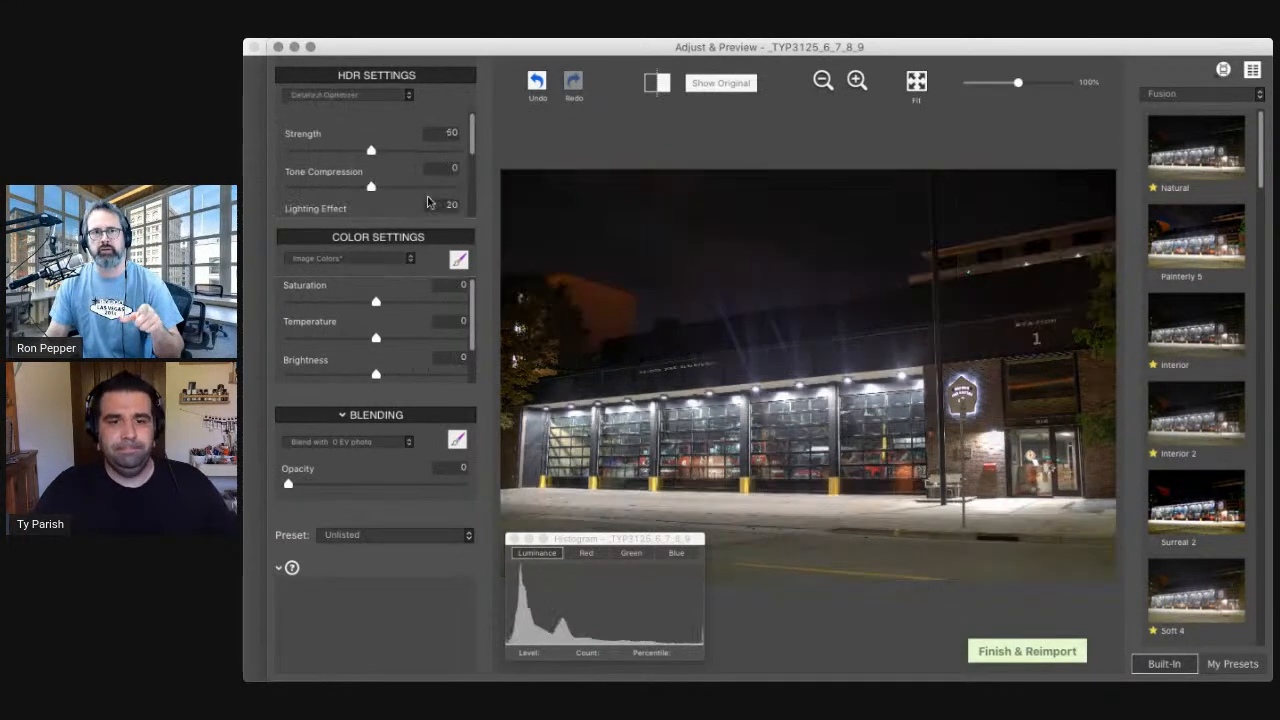
pyautogui.moveTo(424, 209)
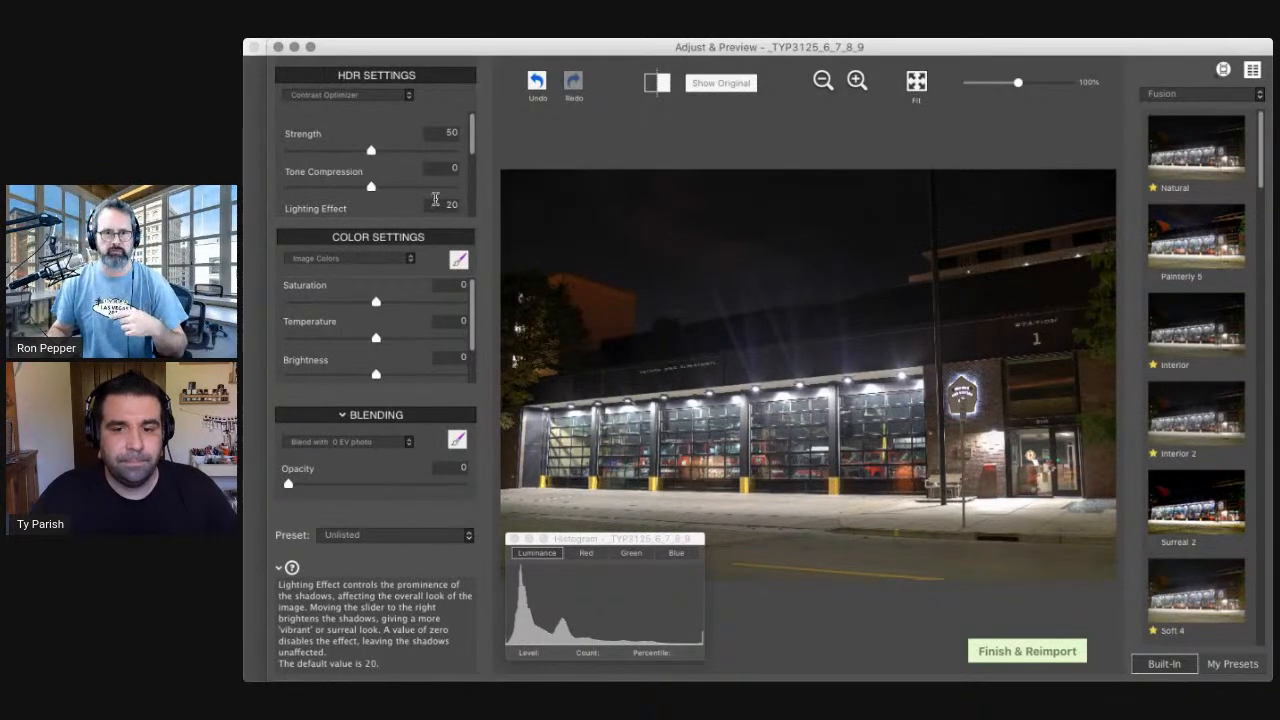
pyautogui.moveTo(351, 154)
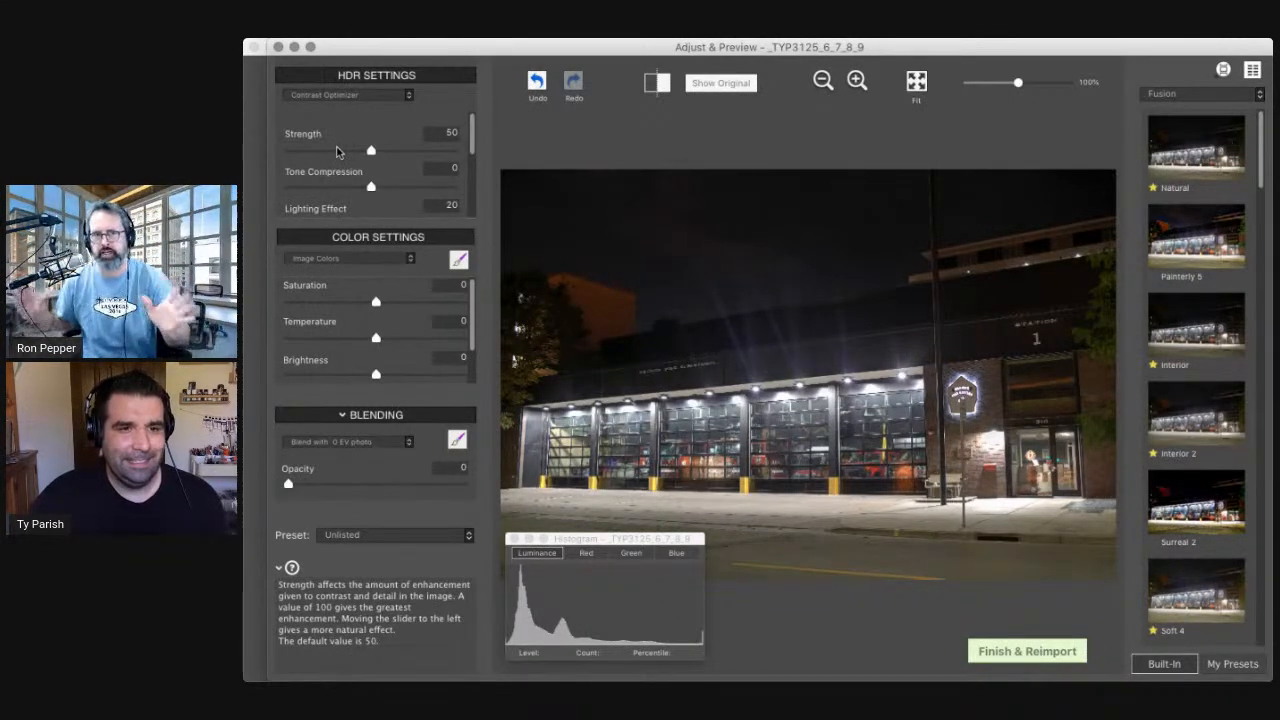
pyautogui.click(336, 150)
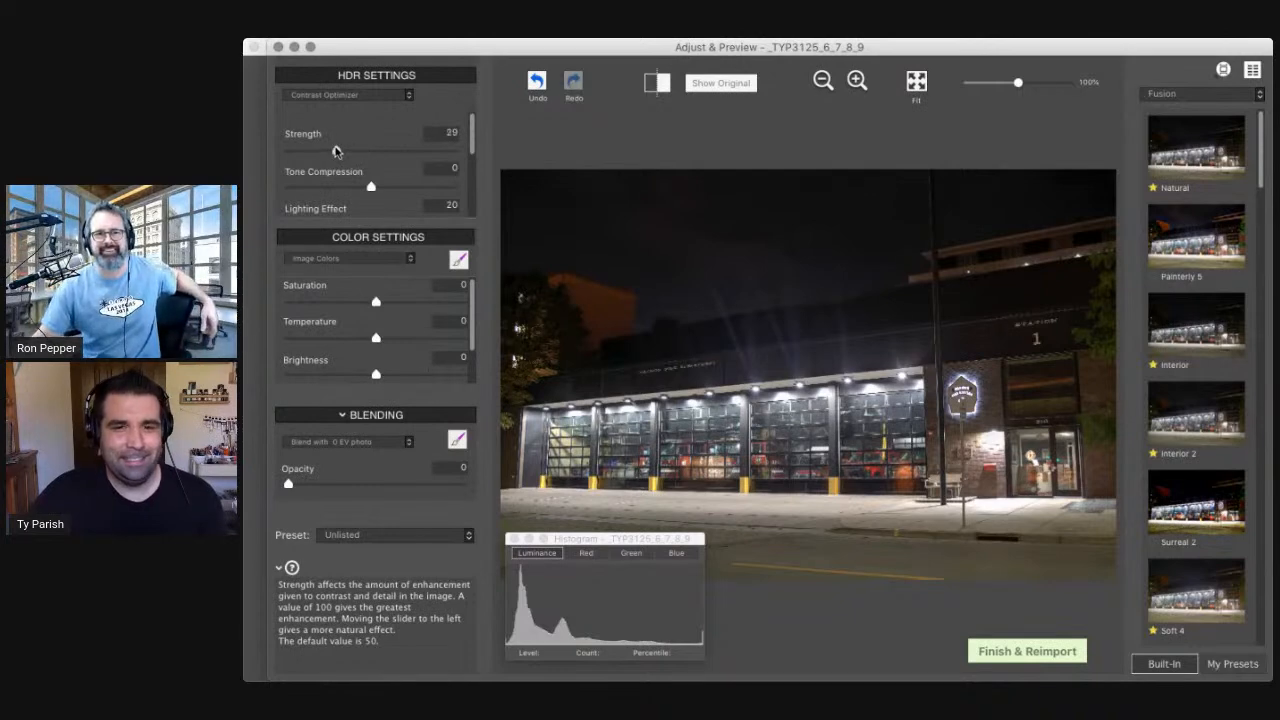
pyautogui.click(387, 151)
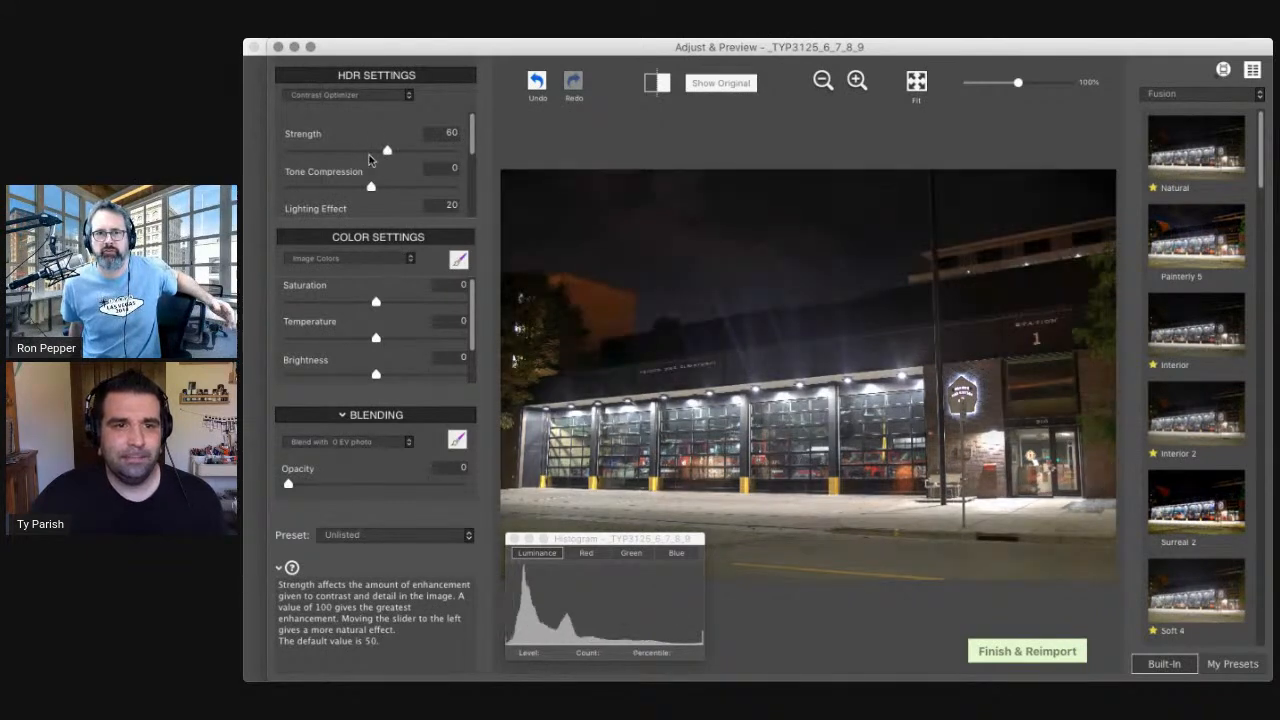
pyautogui.click(355, 152)
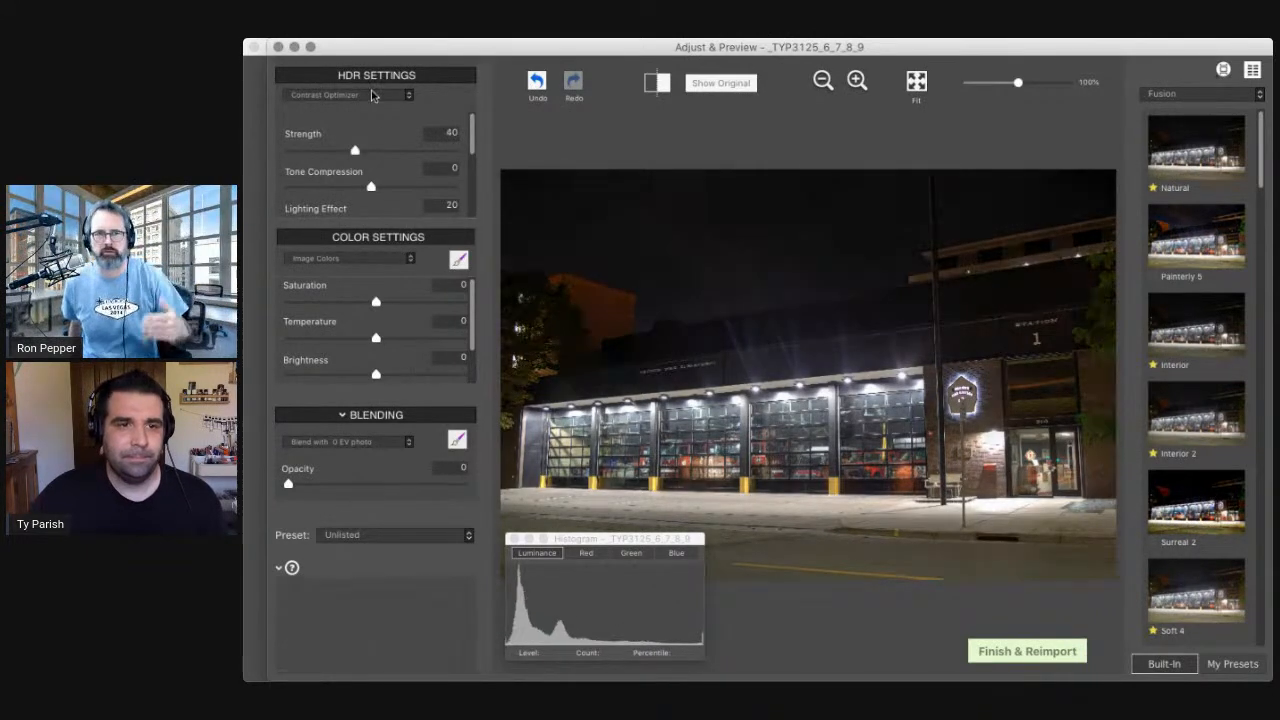
# Switch the HDR method to Tone Balancer and set its Strength to 21
pyautogui.click(374, 96)
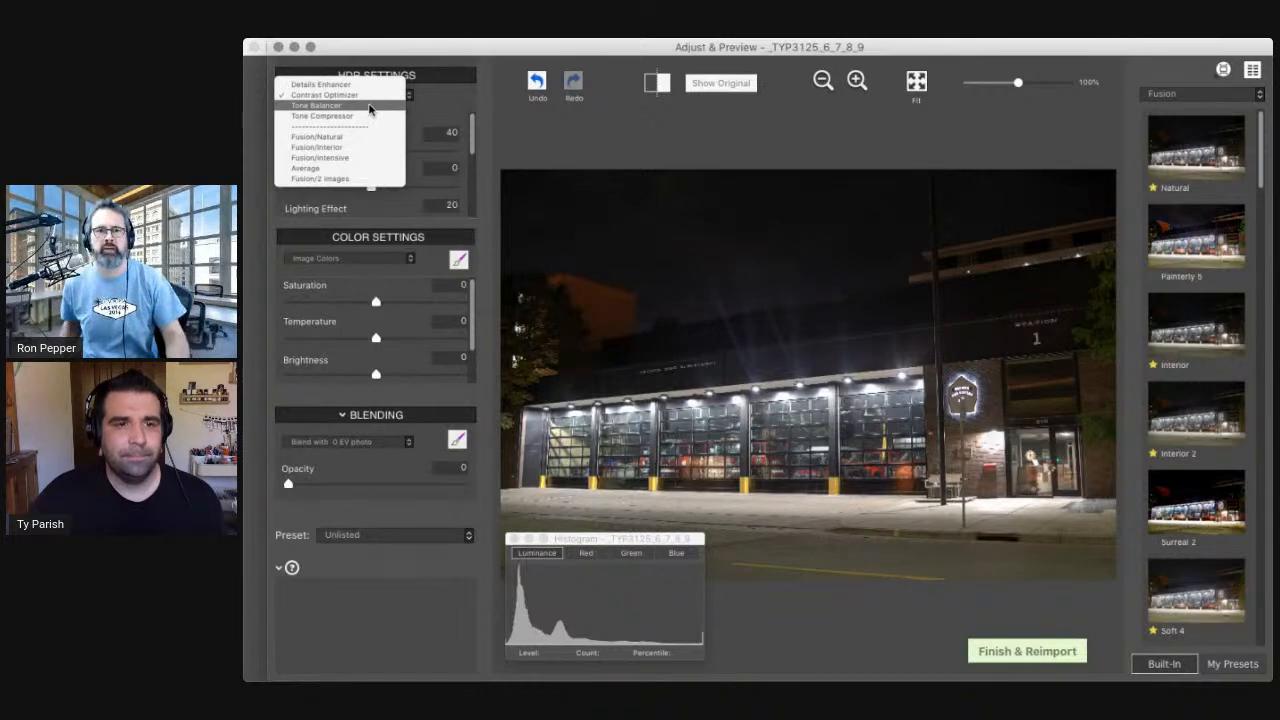
pyautogui.click(368, 106)
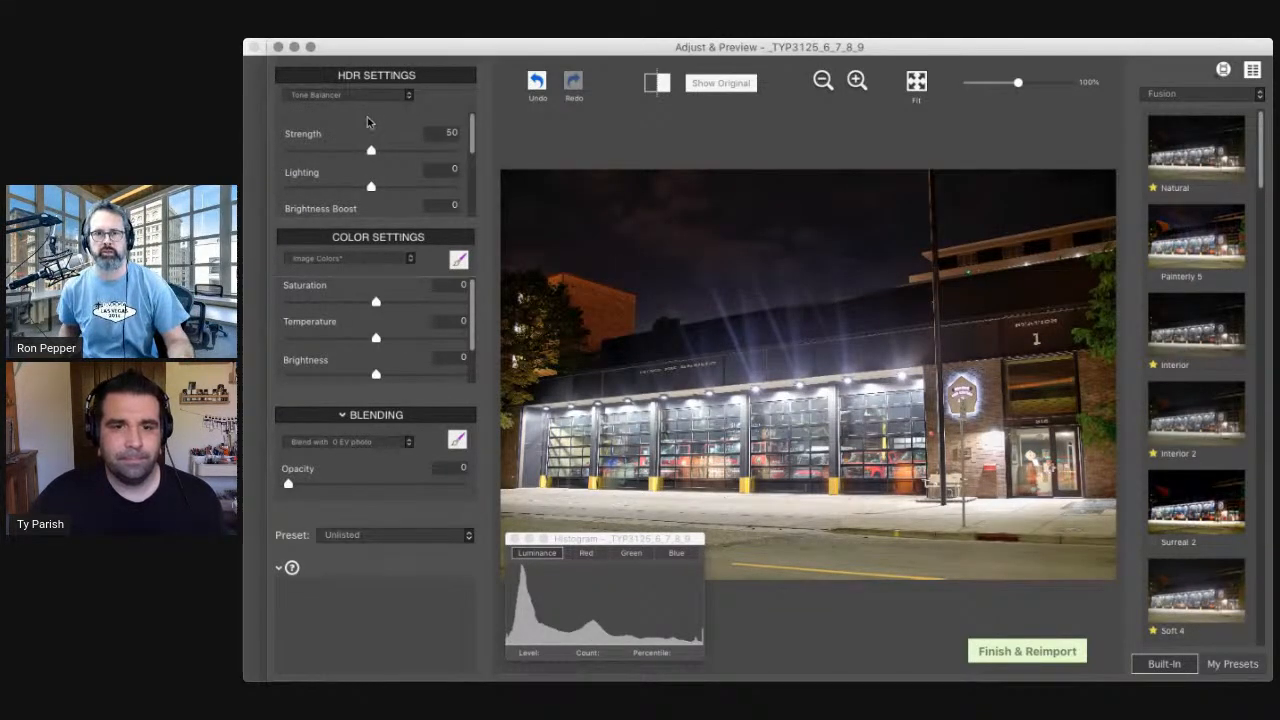
pyautogui.moveTo(343, 152)
pyautogui.moveTo(338, 152); pyautogui.dragTo(323, 151)
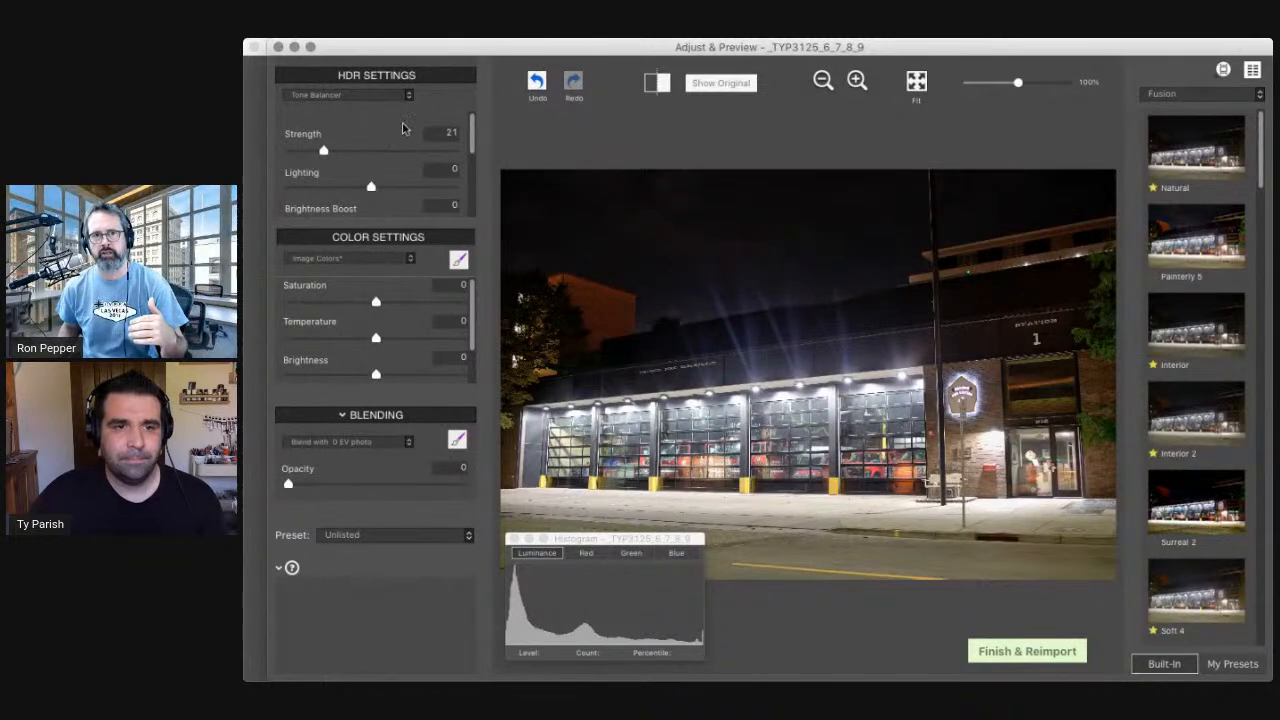
# Preview the Fusion/Natural method and switch the HDR method to Fusion/Interior
pyautogui.click(390, 93)
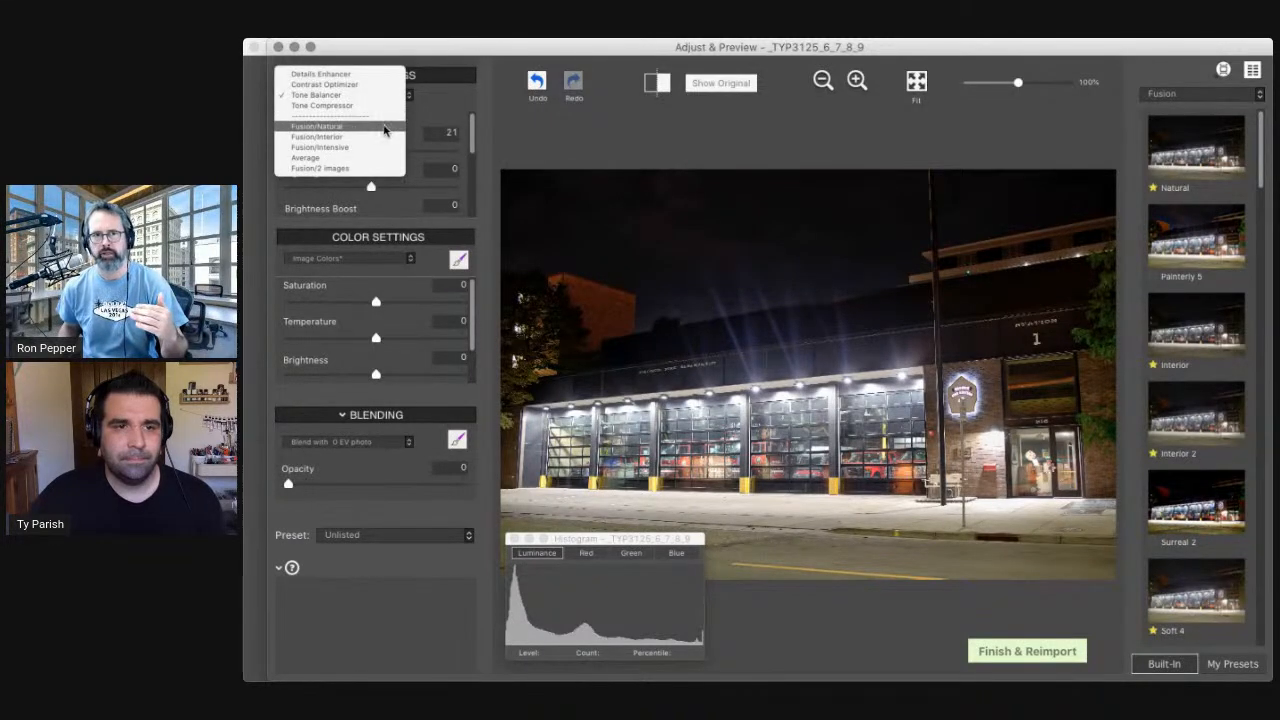
pyautogui.click(384, 128)
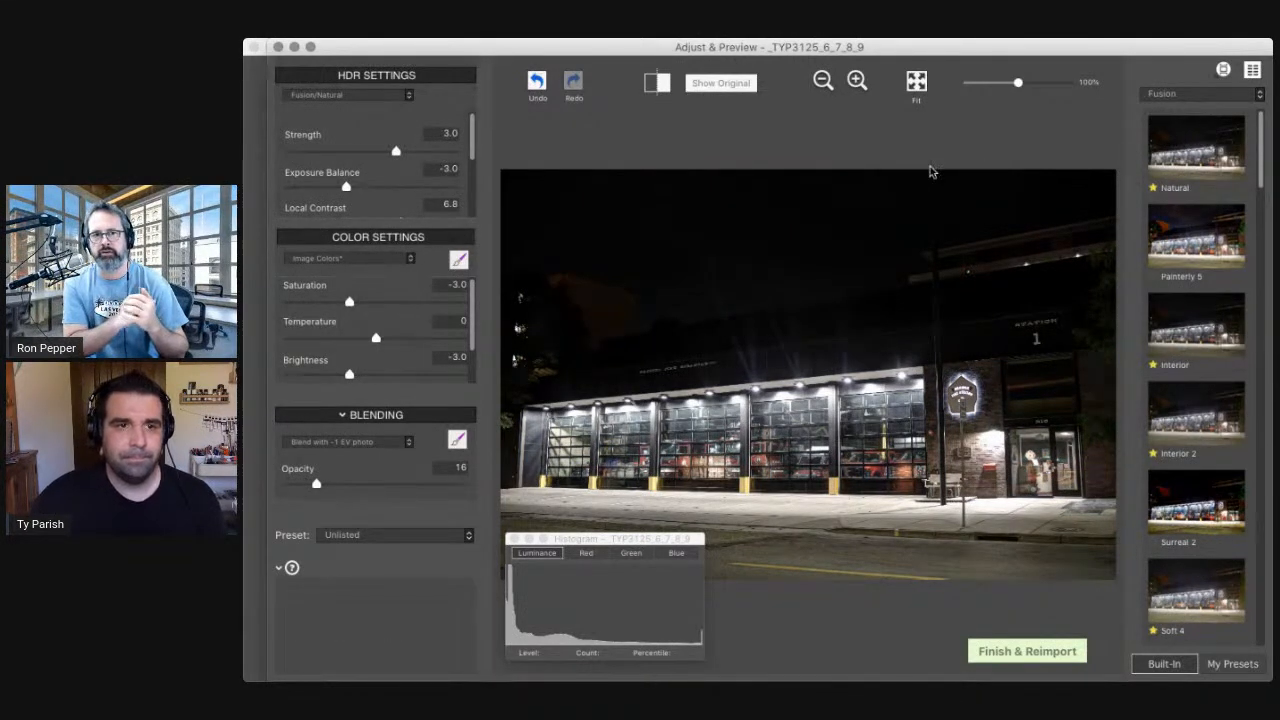
pyautogui.click(393, 95)
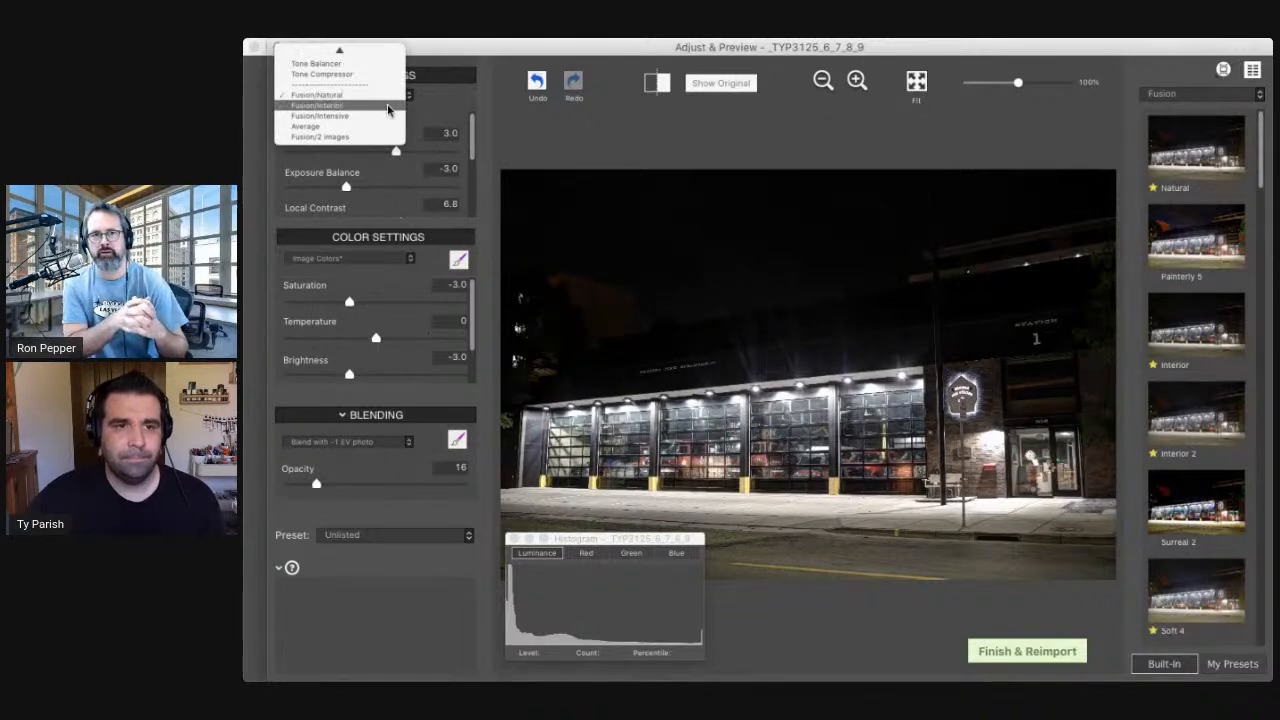
pyautogui.click(389, 106)
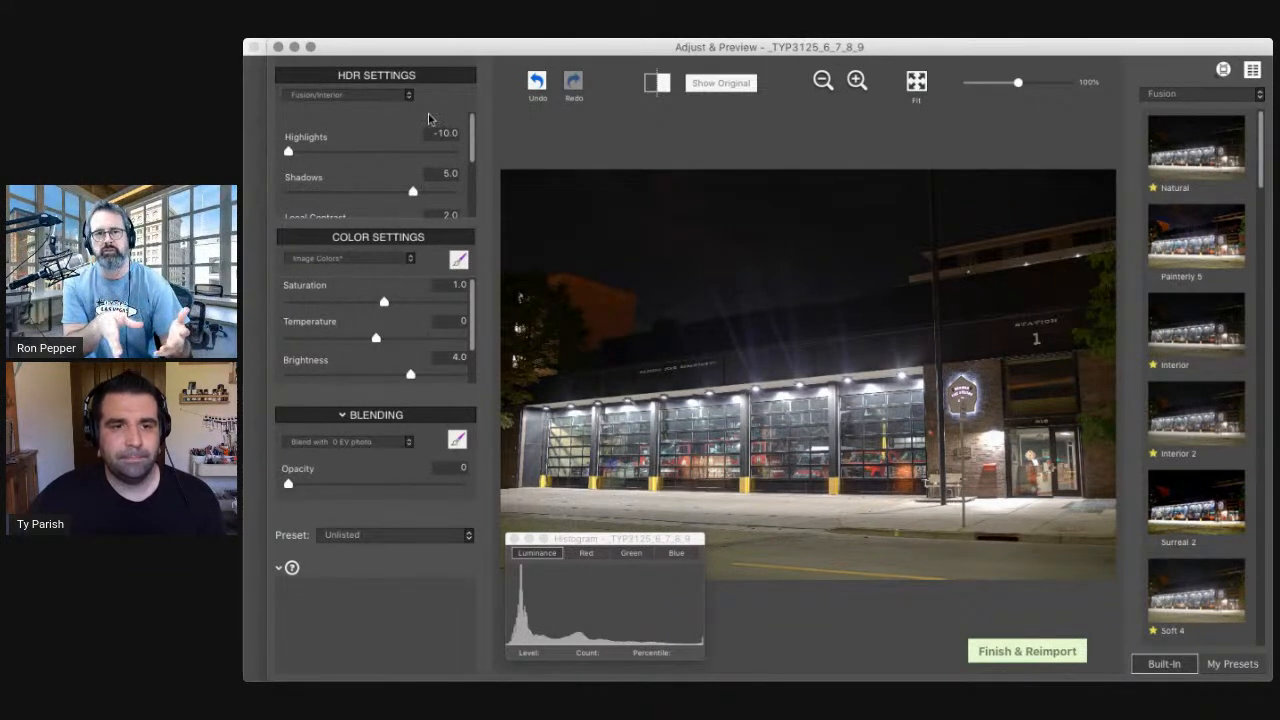
# Try a negative Highlights Depth for Fusion/Interior and set it to 3.6
pyautogui.moveTo(470, 125); pyautogui.dragTo(462, 190)
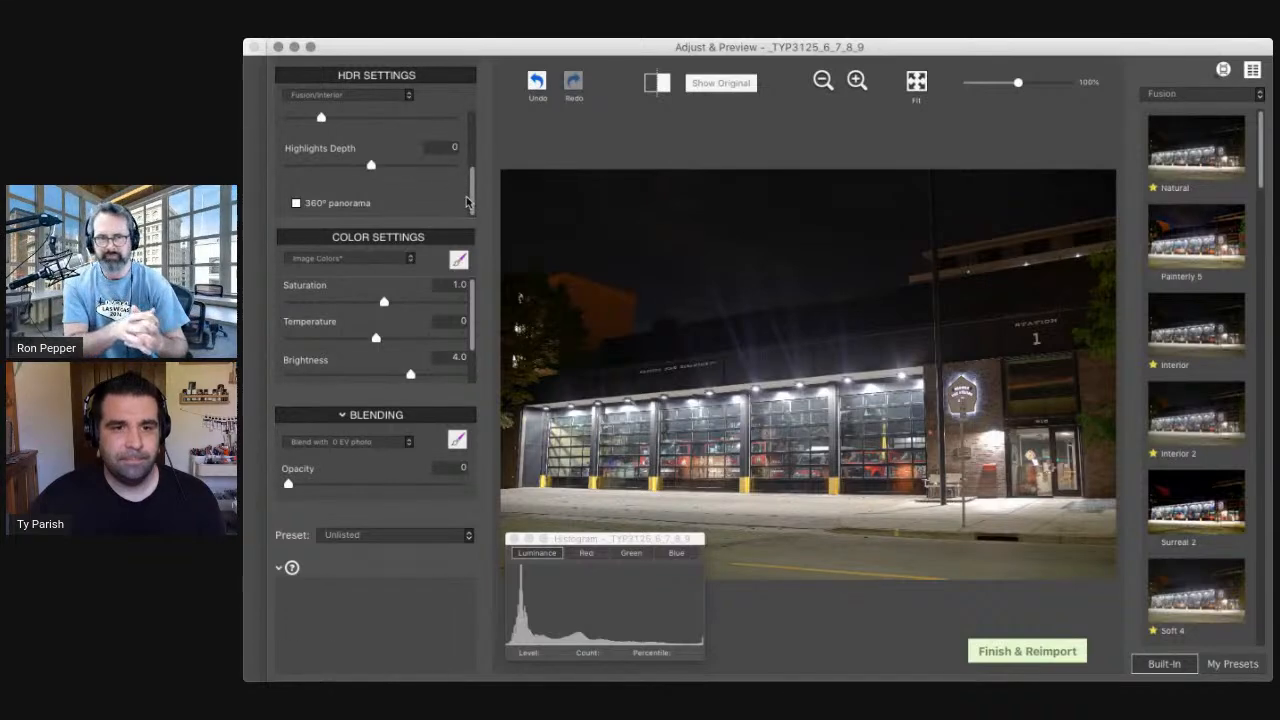
pyautogui.moveTo(336, 173)
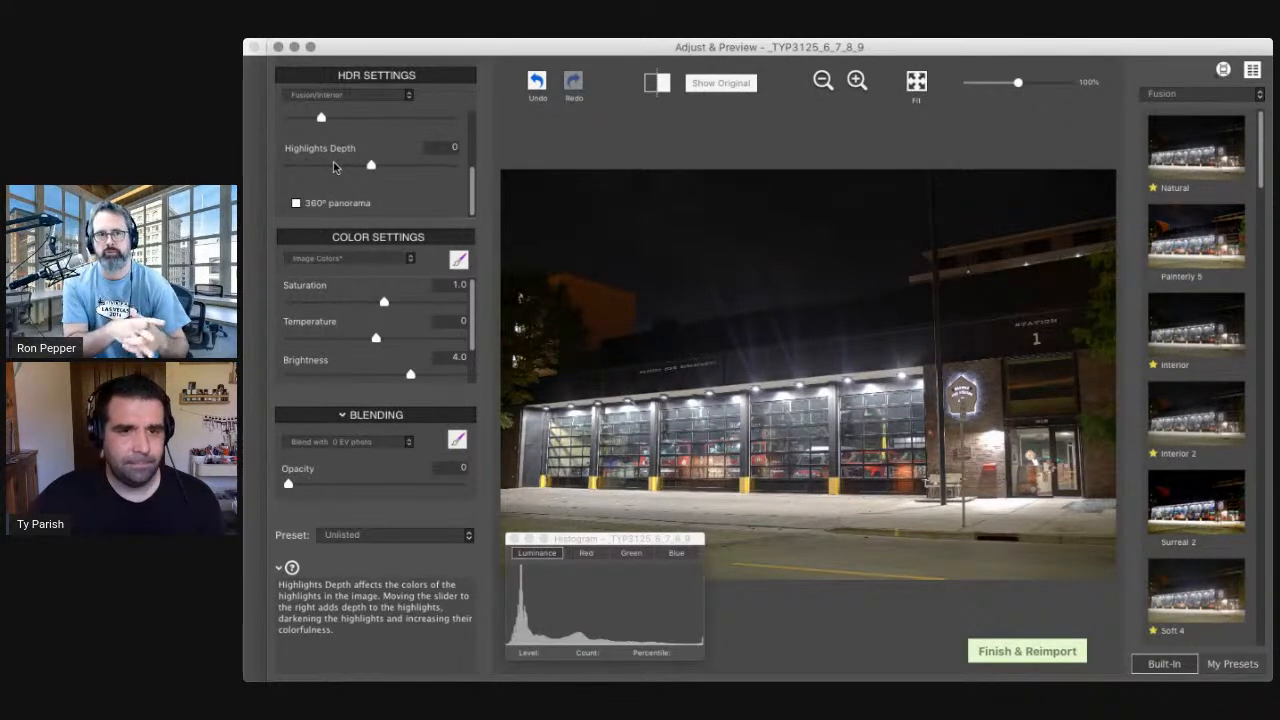
pyautogui.click(336, 165)
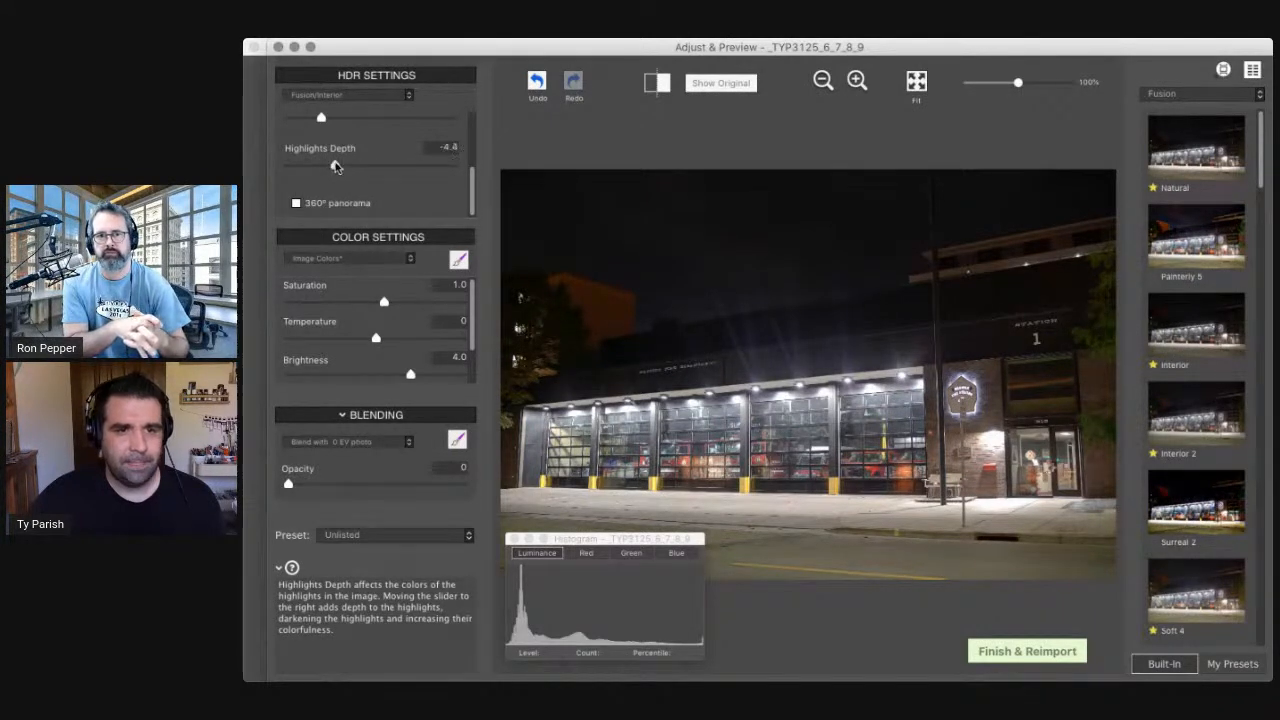
pyautogui.click(394, 166)
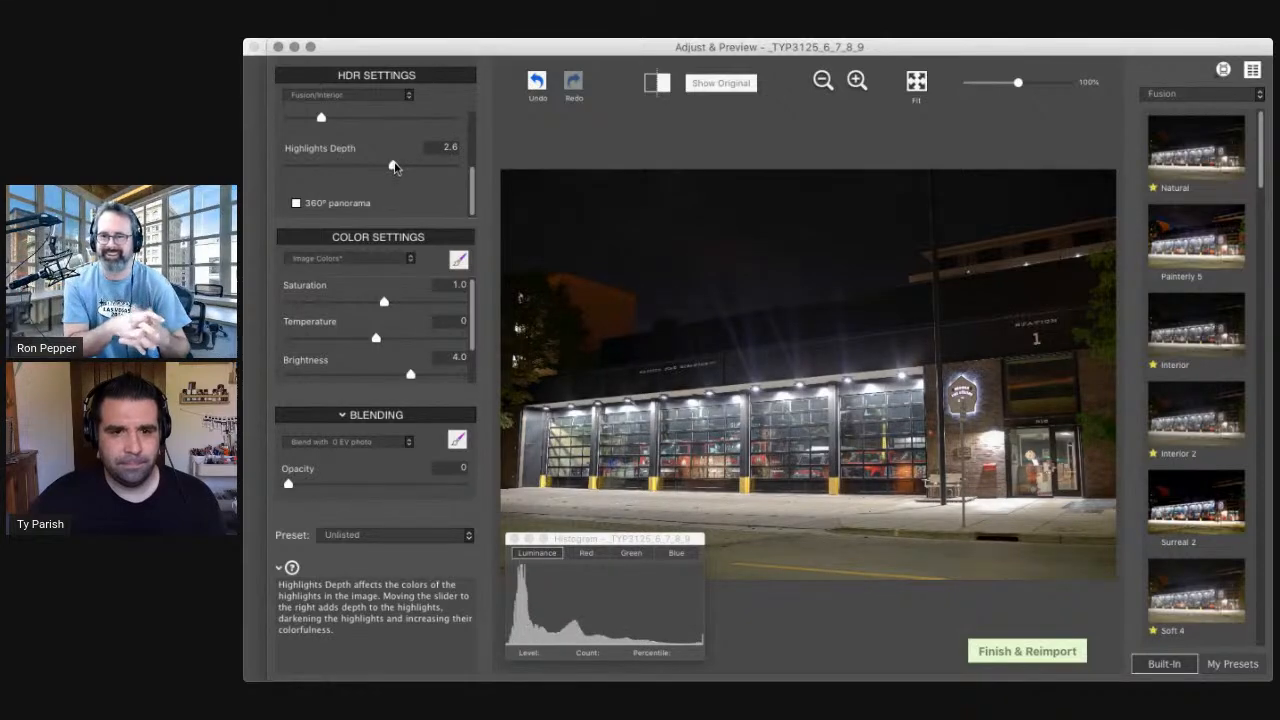
pyautogui.moveTo(393, 167); pyautogui.dragTo(401, 165)
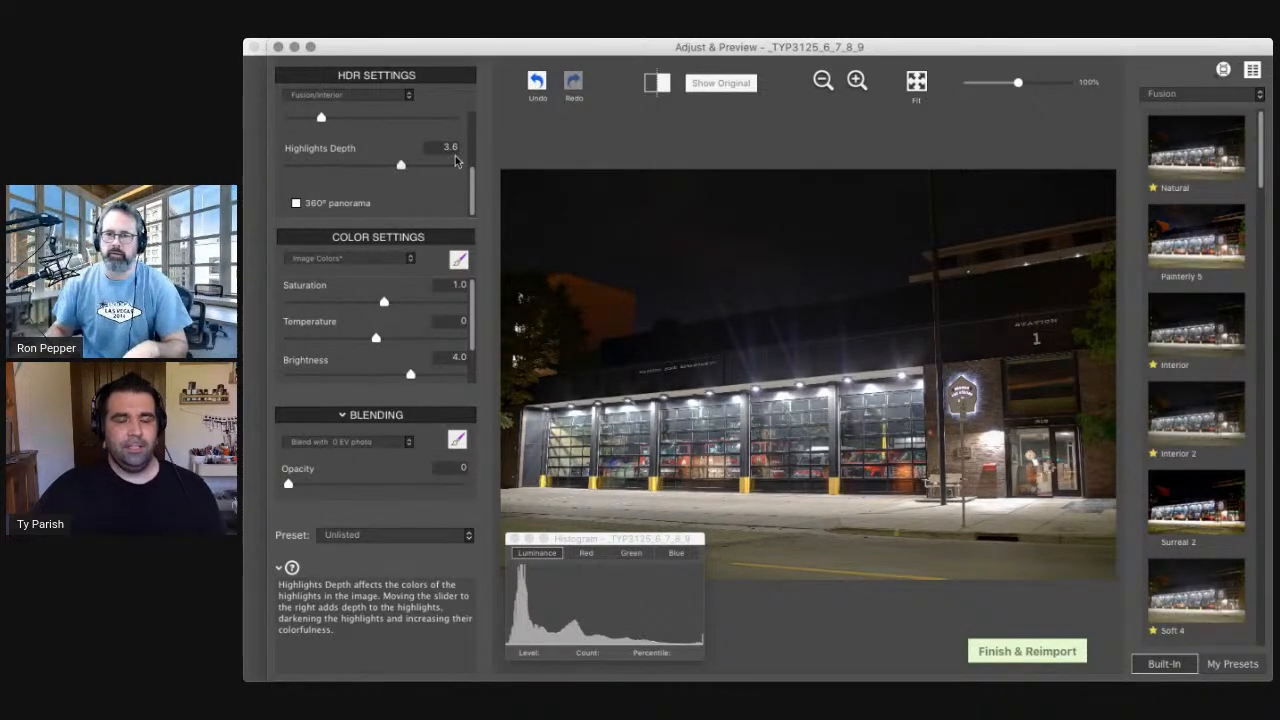
# Compare darker and brighter tones in Fusion/Interior, setting Shadows to 3.8 and Highlights to 0
pyautogui.moveTo(475, 190); pyautogui.dragTo(478, 132)
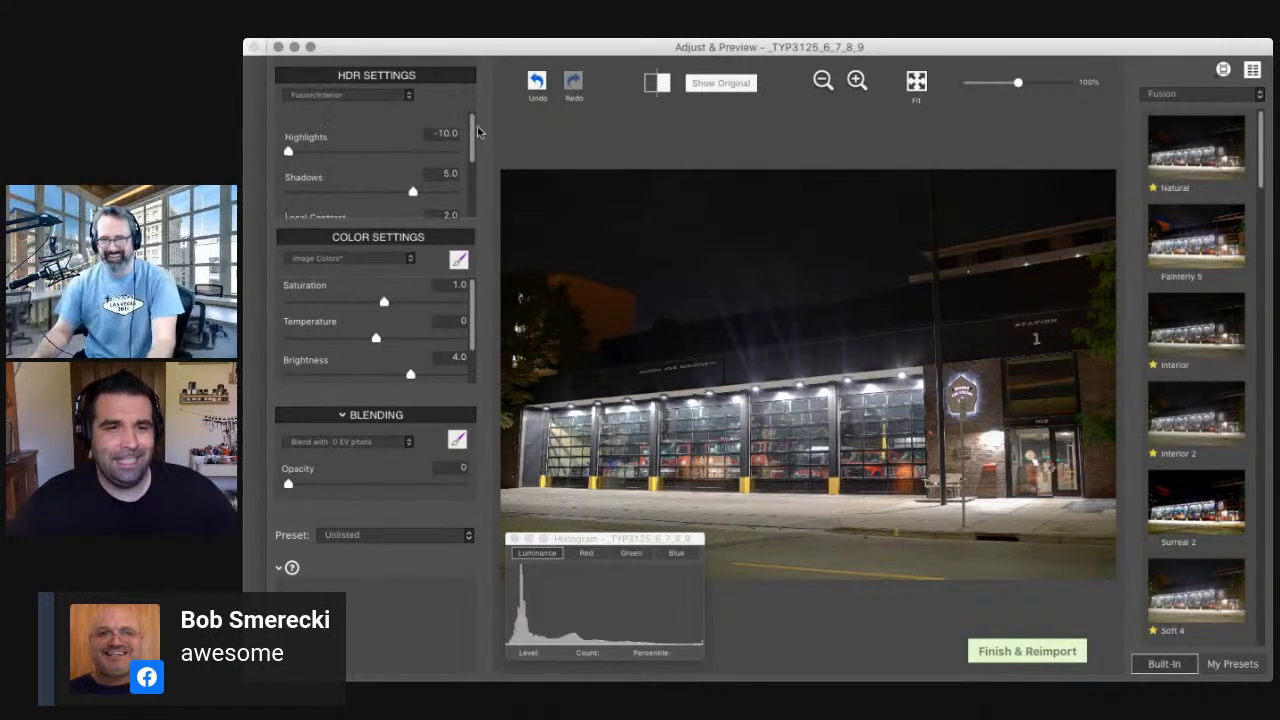
pyautogui.click(388, 193)
pyautogui.moveTo(388, 193); pyautogui.dragTo(355, 193)
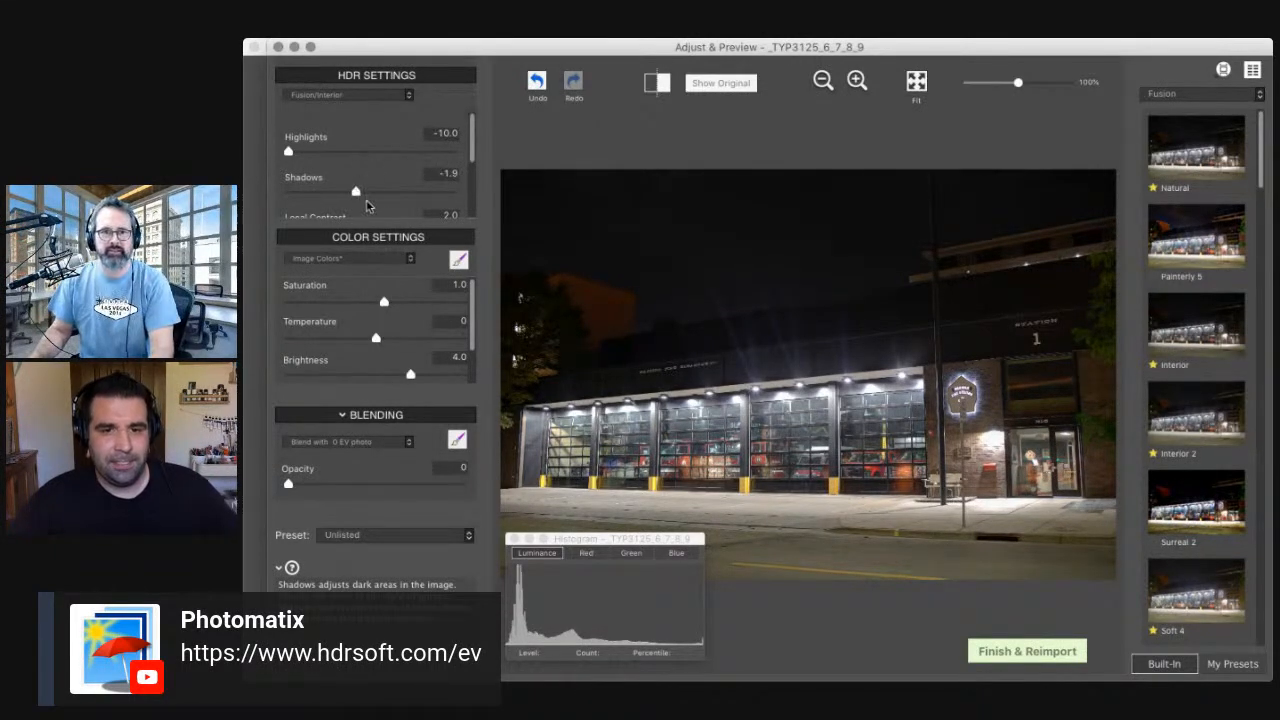
pyautogui.click(398, 195)
pyautogui.moveTo(398, 197); pyautogui.dragTo(421, 193)
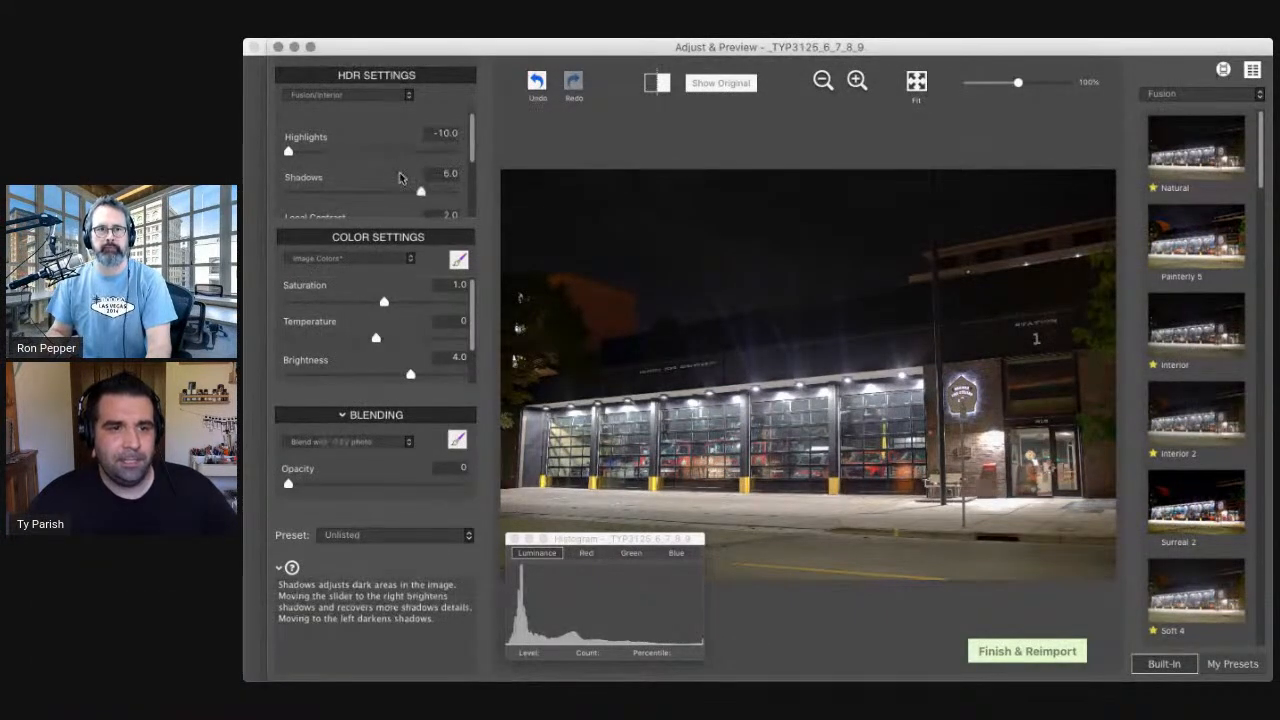
pyautogui.moveTo(289, 151); pyautogui.dragTo(351, 159)
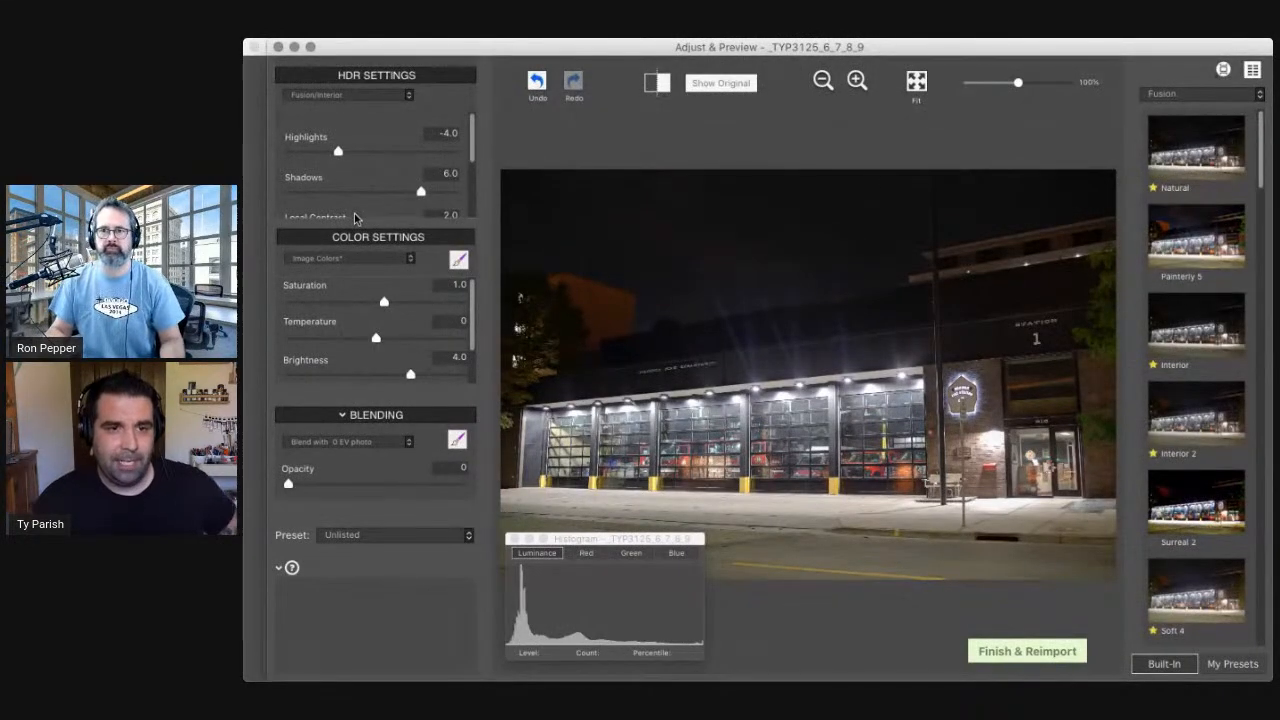
pyautogui.moveTo(426, 189); pyautogui.dragTo(390, 191)
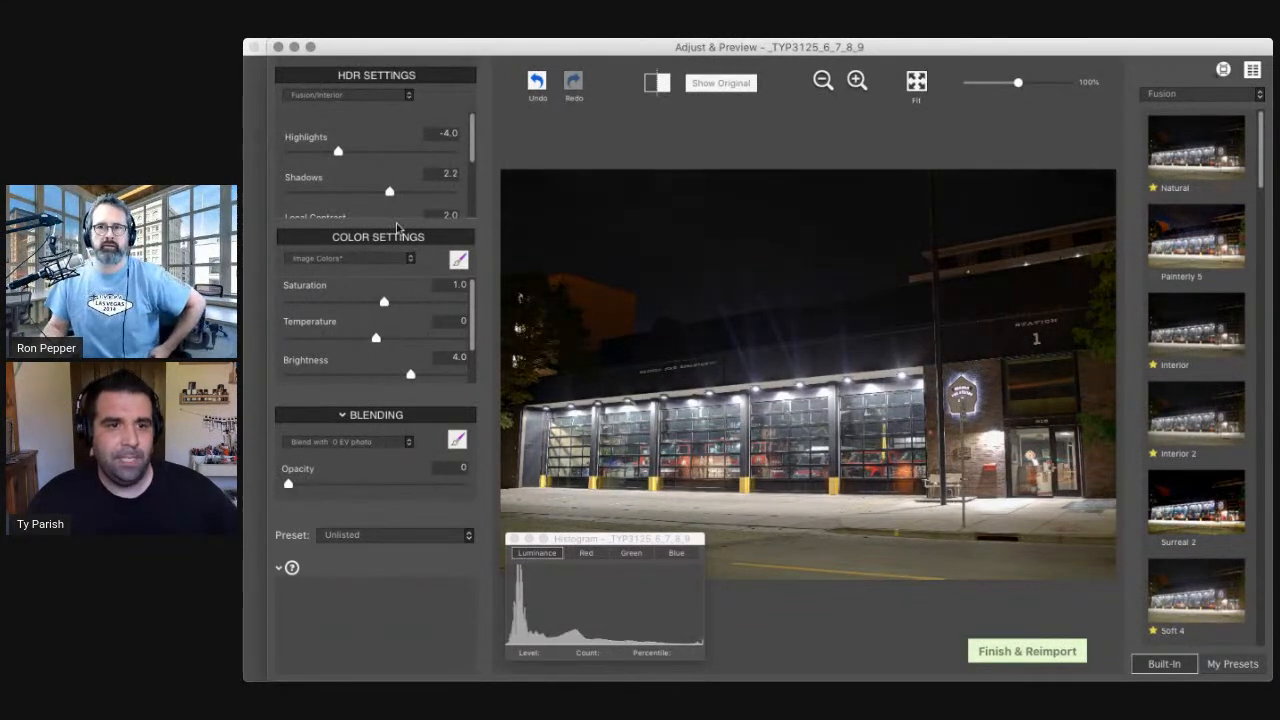
pyautogui.click(403, 191)
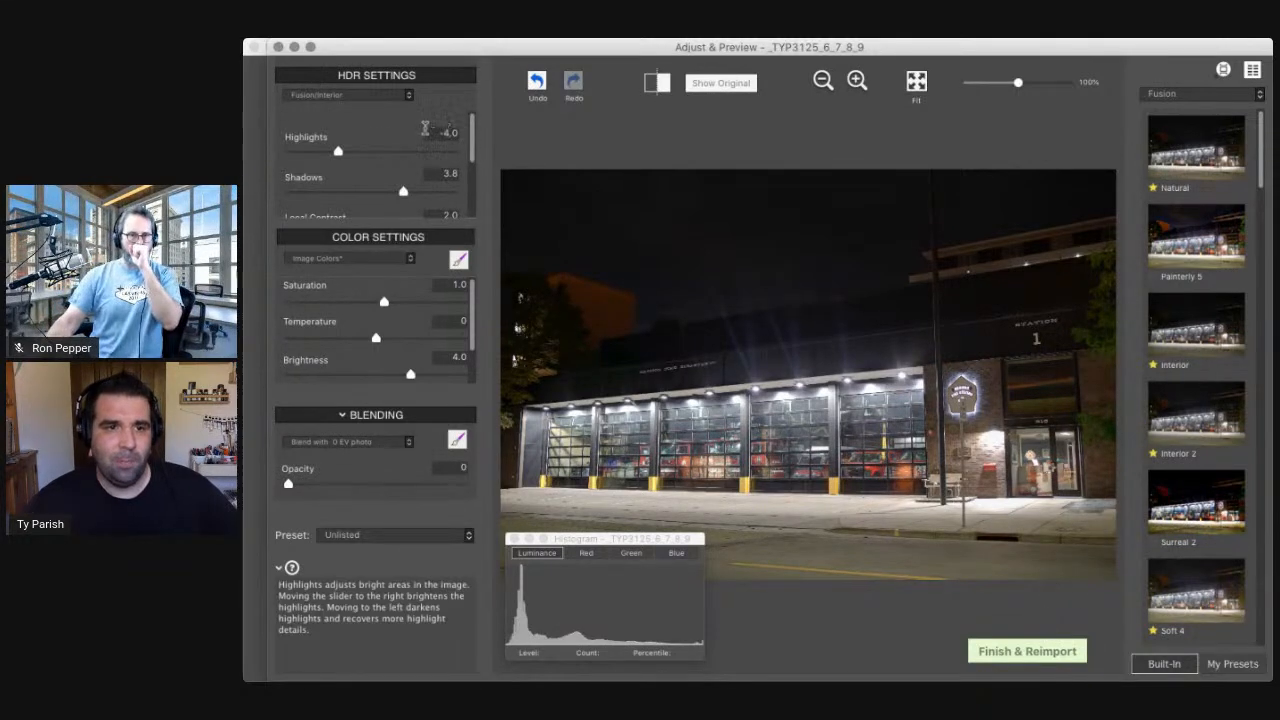
pyautogui.click(353, 151)
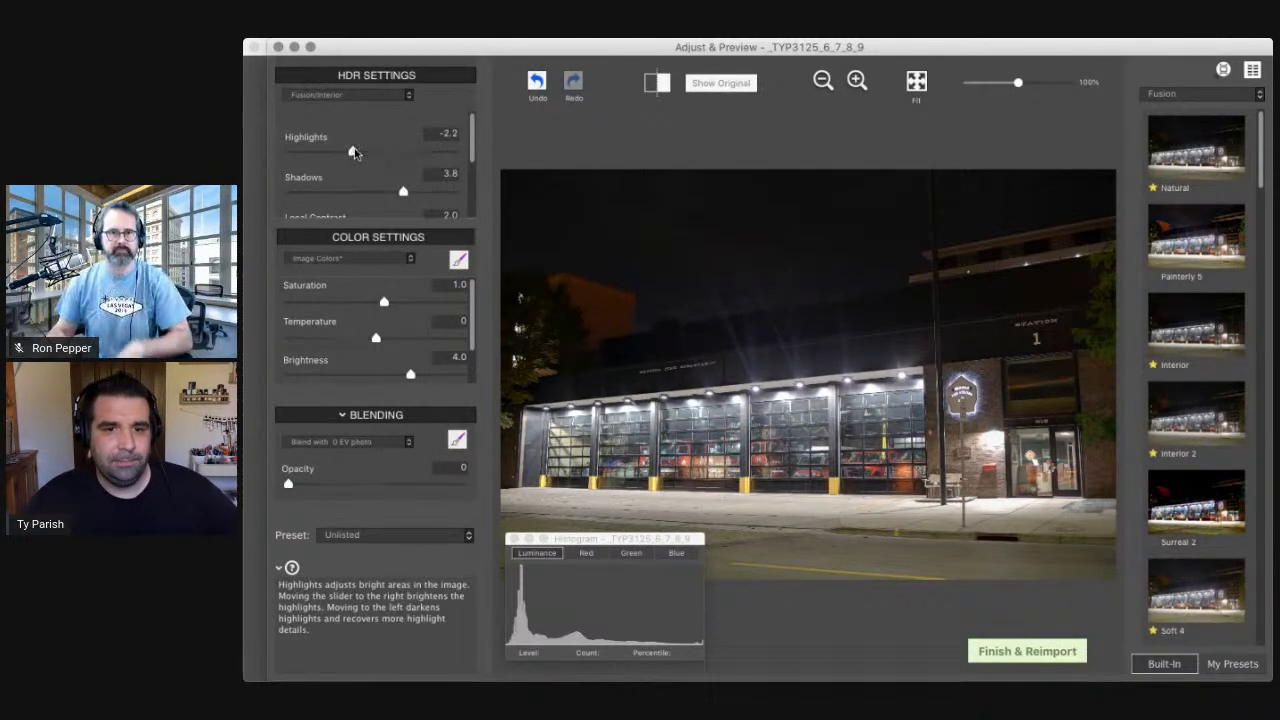
pyautogui.moveTo(352, 151); pyautogui.dragTo(371, 151)
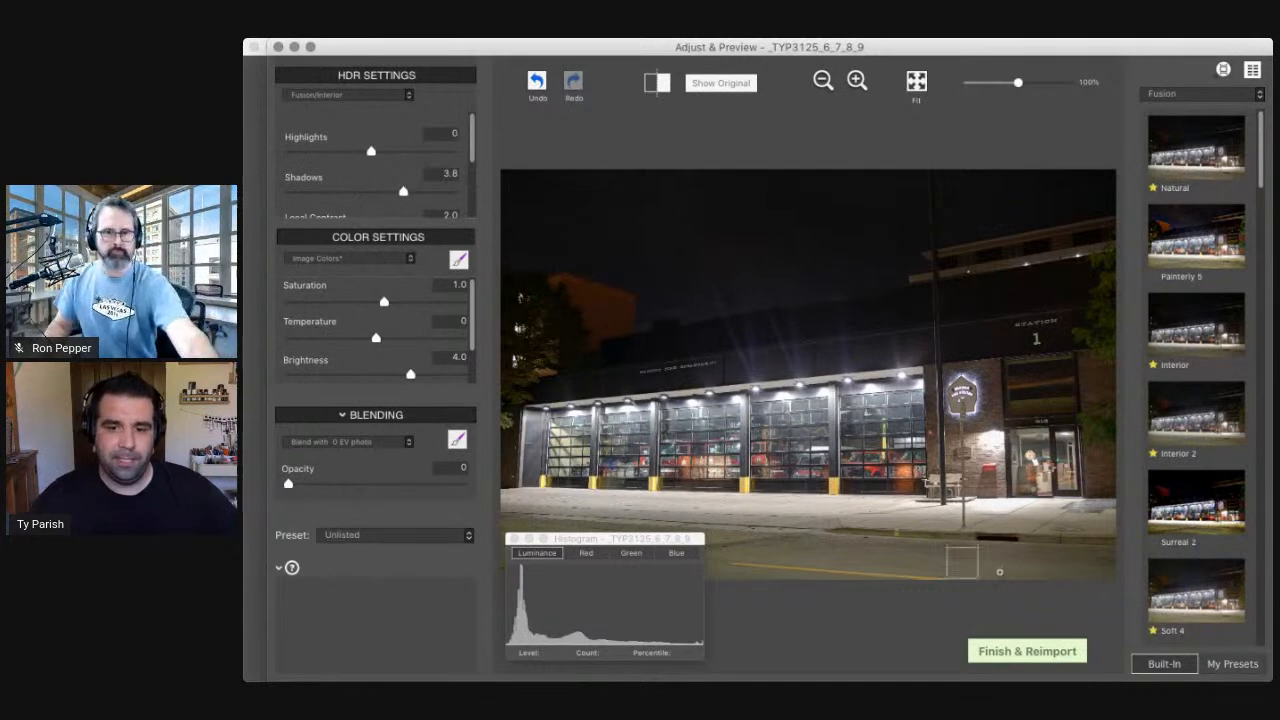
# Finish the merge and reimport it into Capture One, select _TYP3125_HDR.jpg and close the Activities window
pyautogui.click(1031, 651)
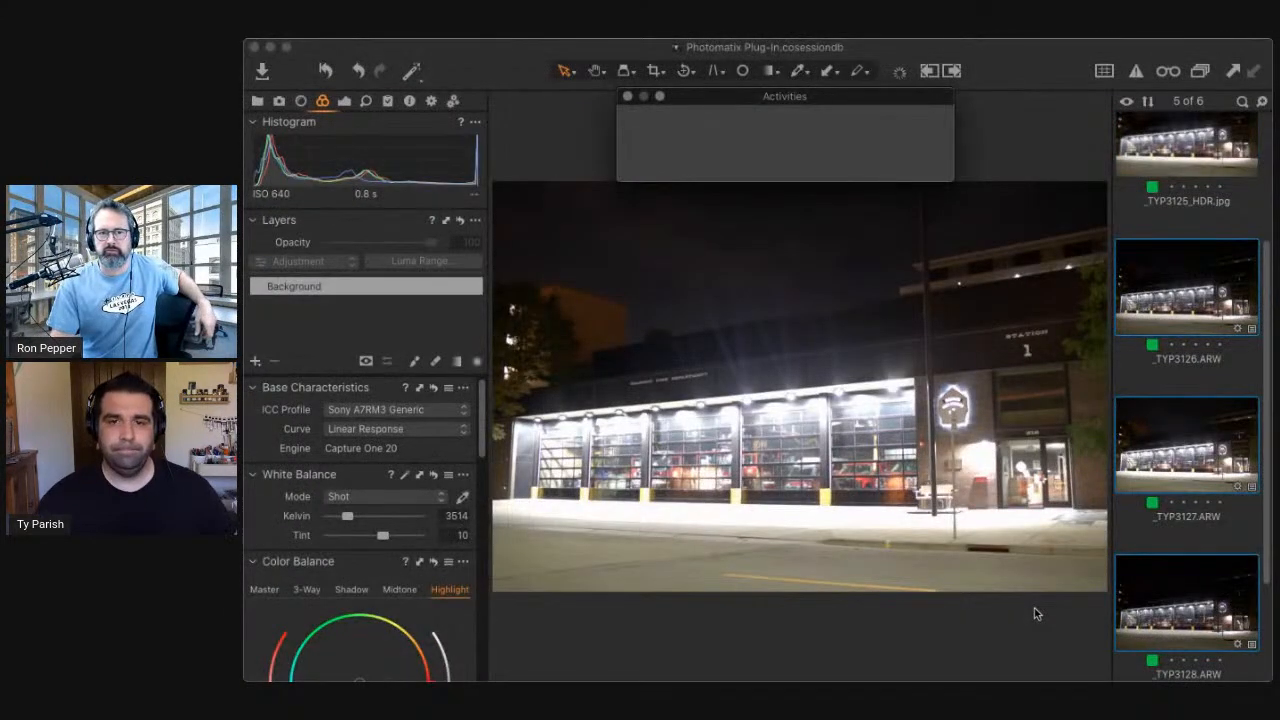
pyautogui.click(1220, 155)
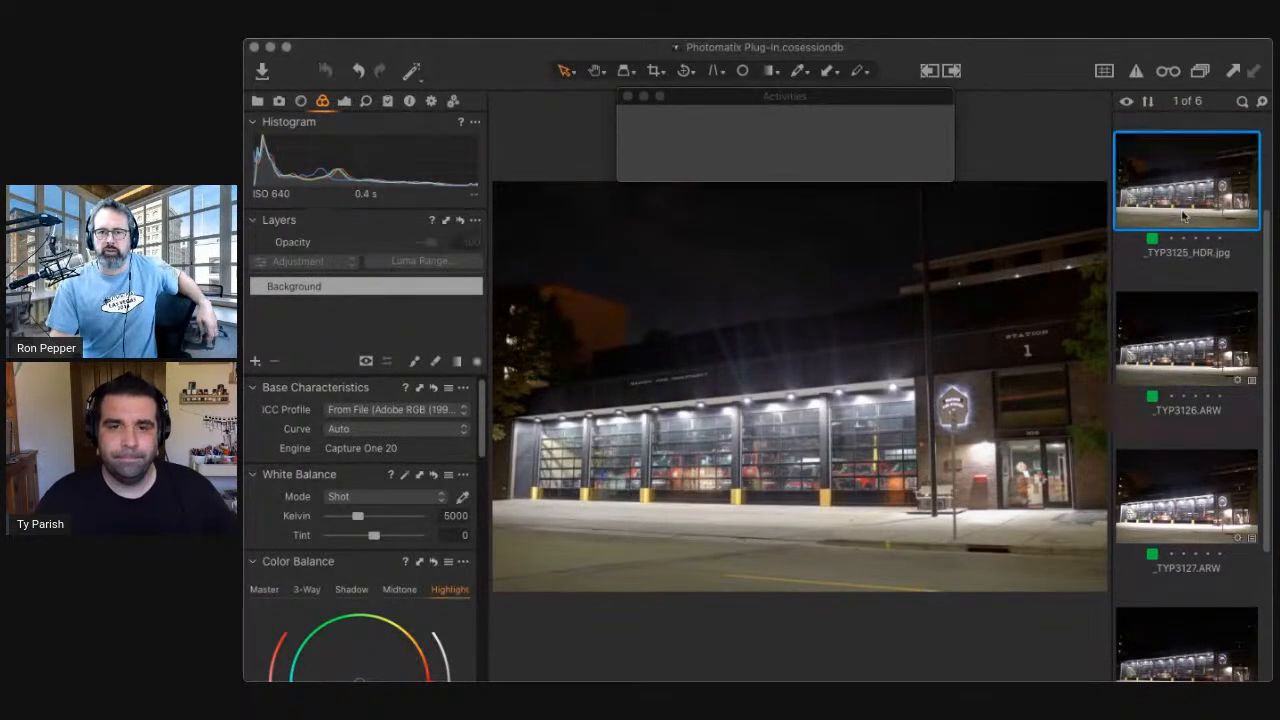
pyautogui.click(626, 97)
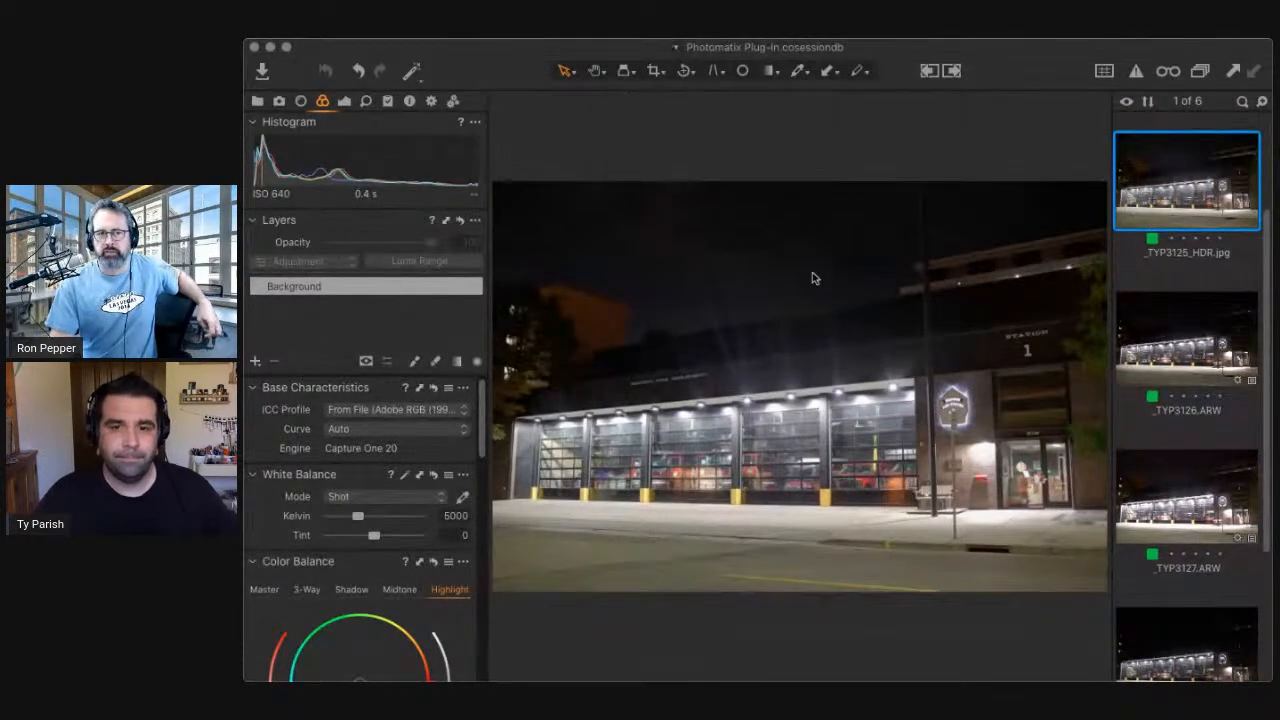
# Hide the image browser and zoom in on the fire station's lit garage doors to inspect the merged photo
pyautogui.press('super+b')
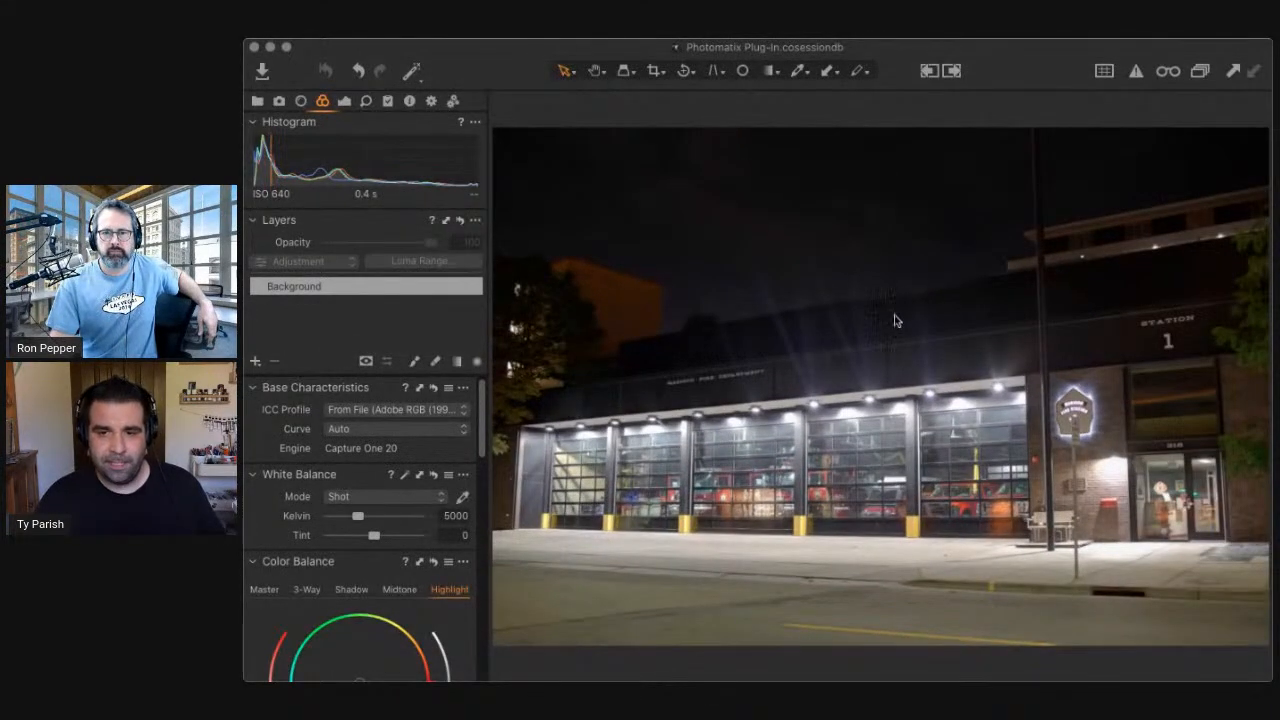
pyautogui.scroll(5, 890, 345)
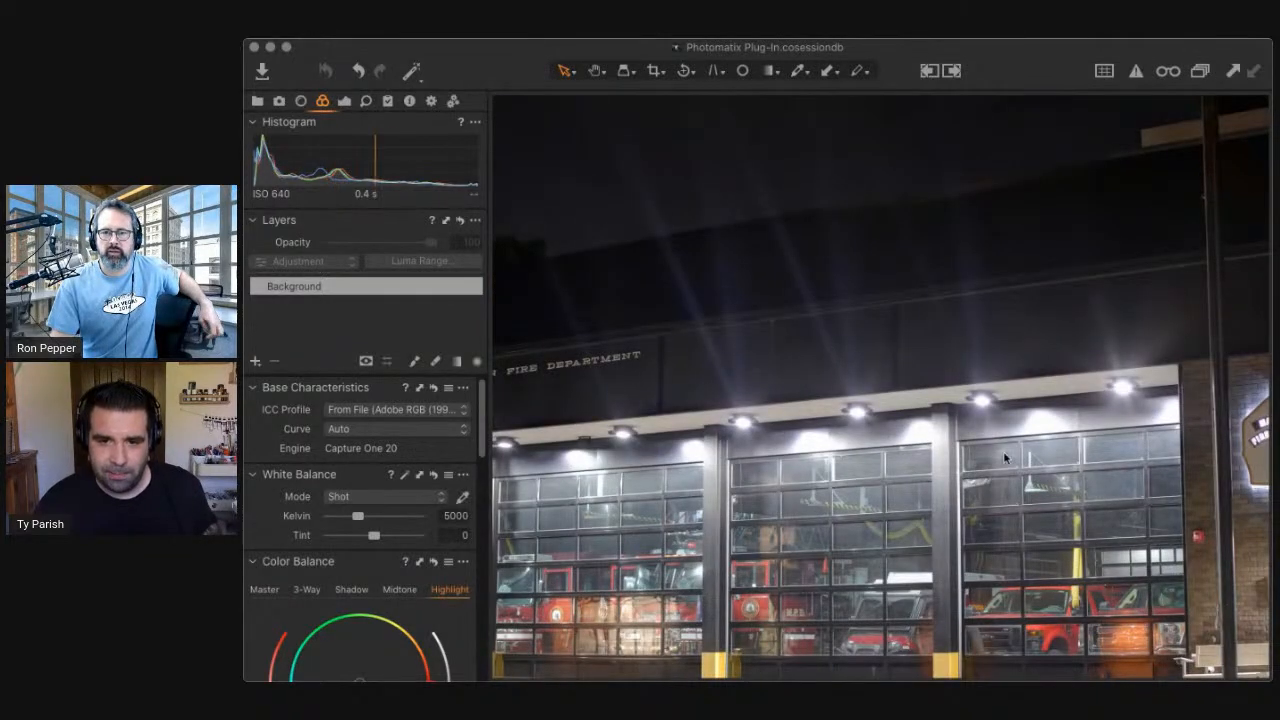
# Inspect the merged fire station photo around the garage doors, the illuminated badge sign and the entrance
pyautogui.moveTo(1020, 442); pyautogui.dragTo(1007, 440)
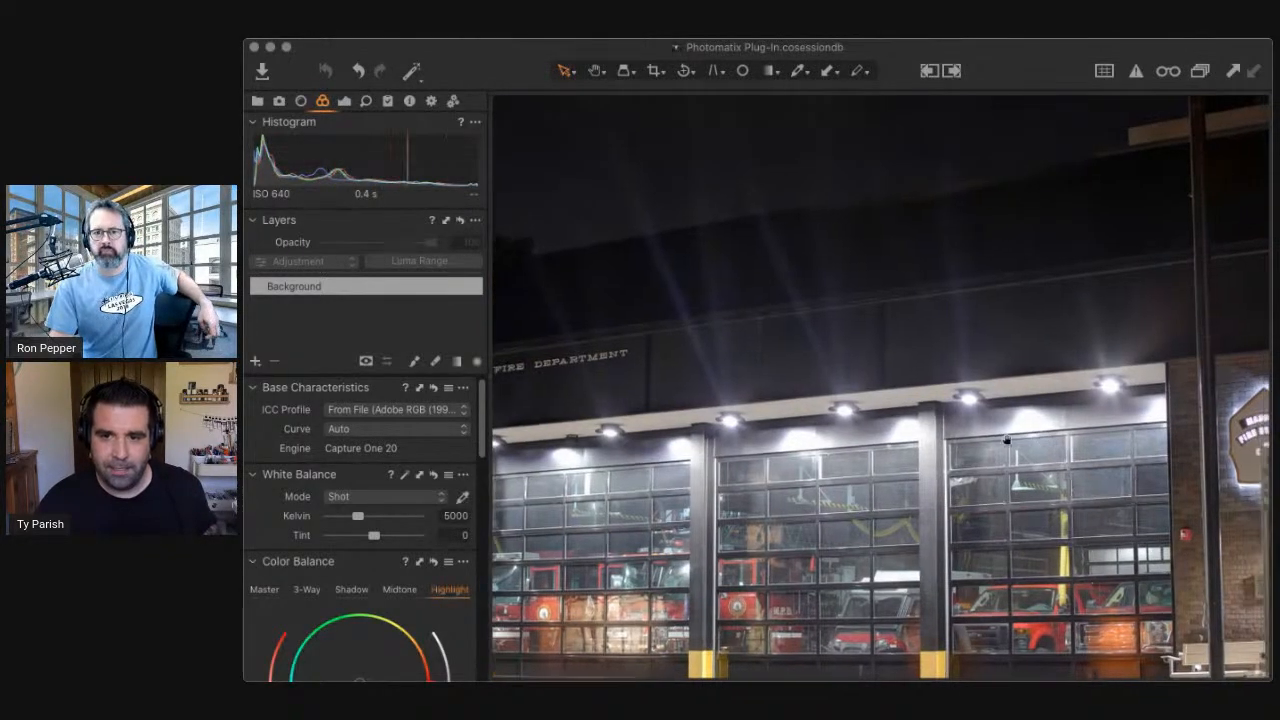
pyautogui.hscroll(5, 1007, 440)
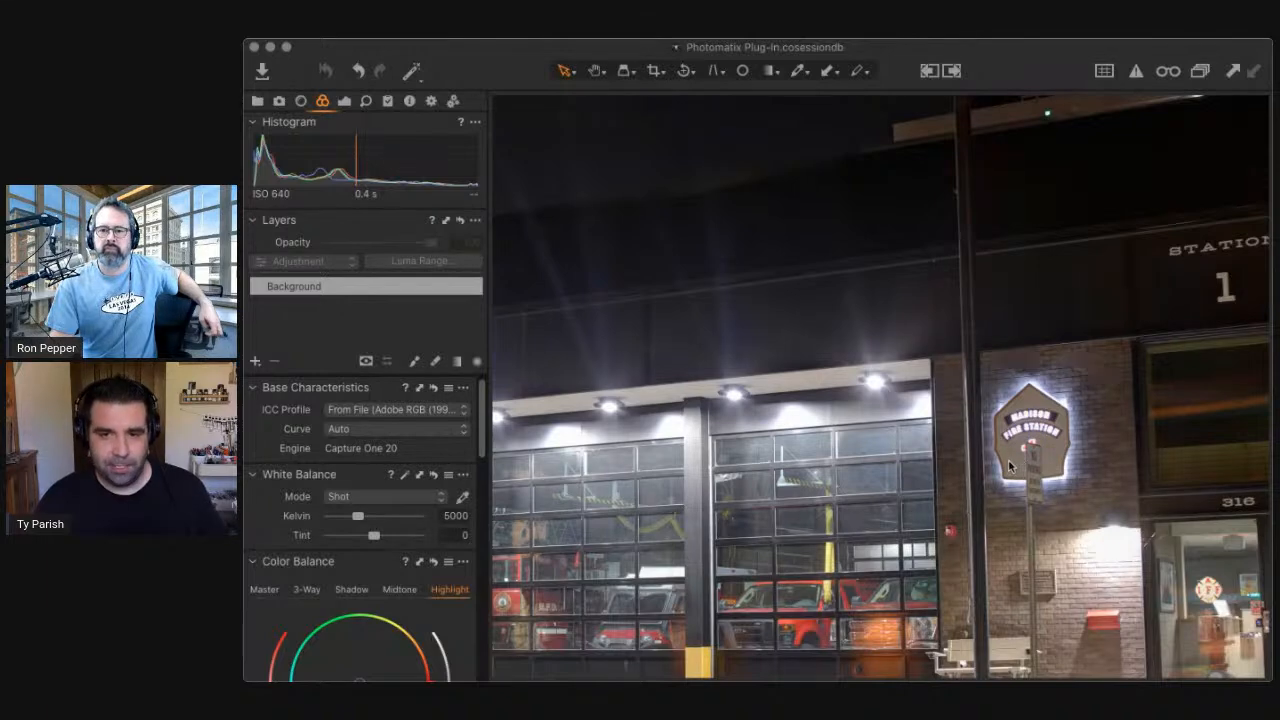
pyautogui.doubleClick(999, 494)
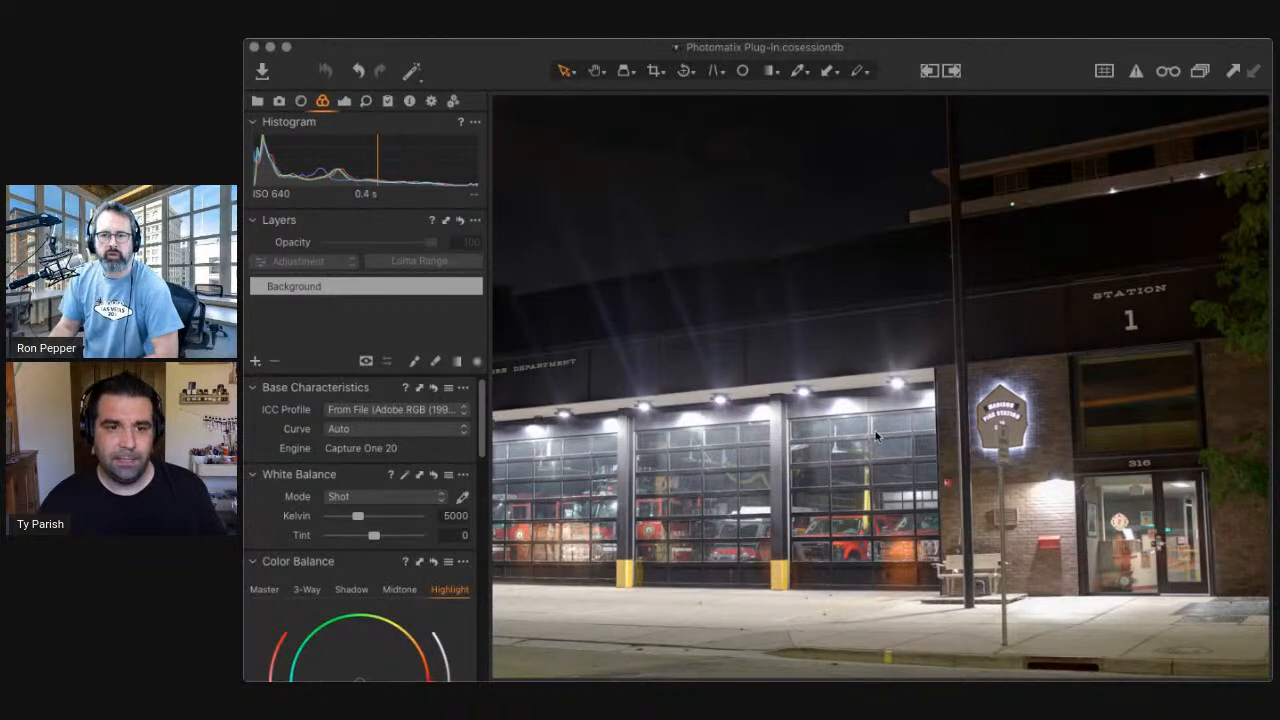
pyautogui.scroll(3, 878, 432)
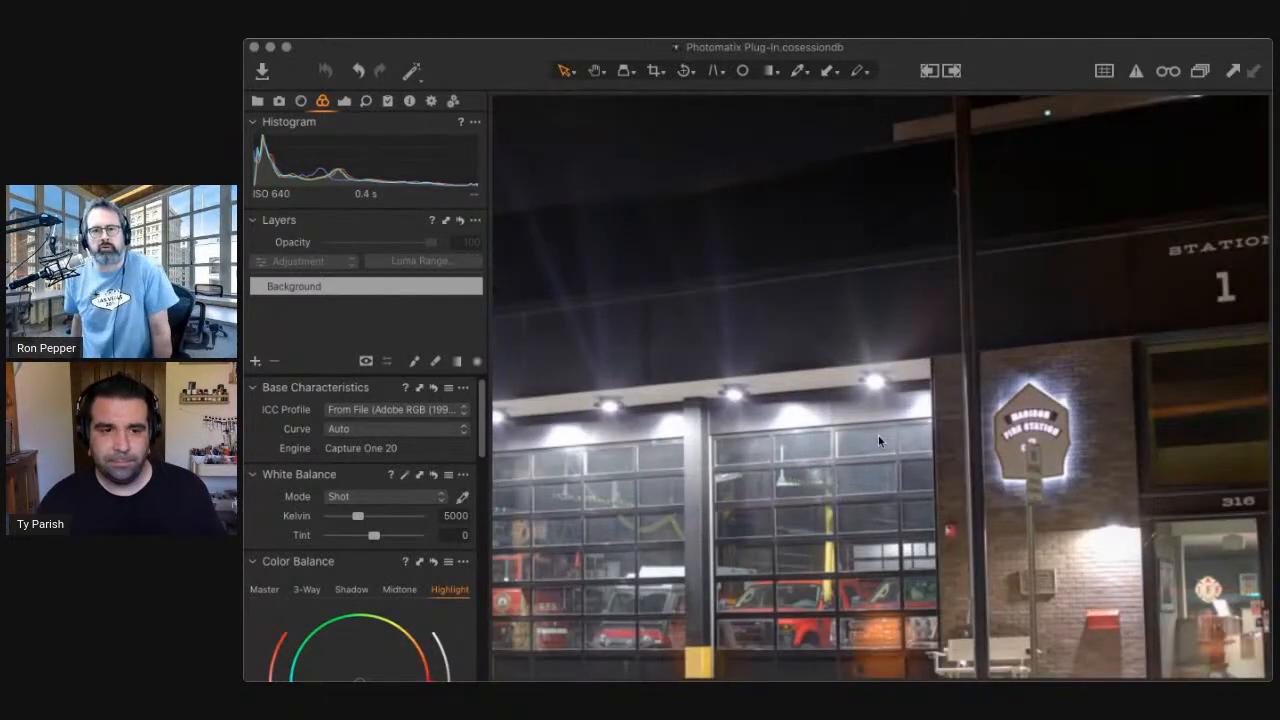
# Add a new filled adjustment layer to the merged photo and open its exposure adjustments
pyautogui.click(255, 362)
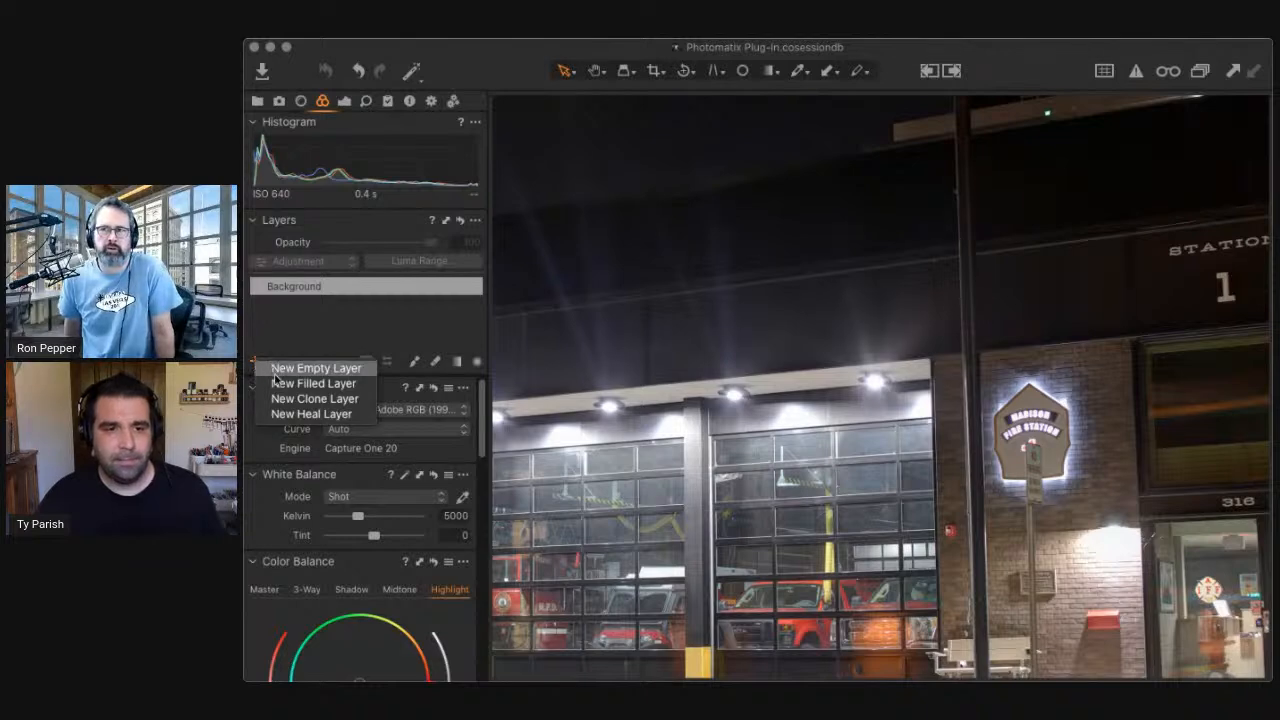
pyautogui.click(278, 383)
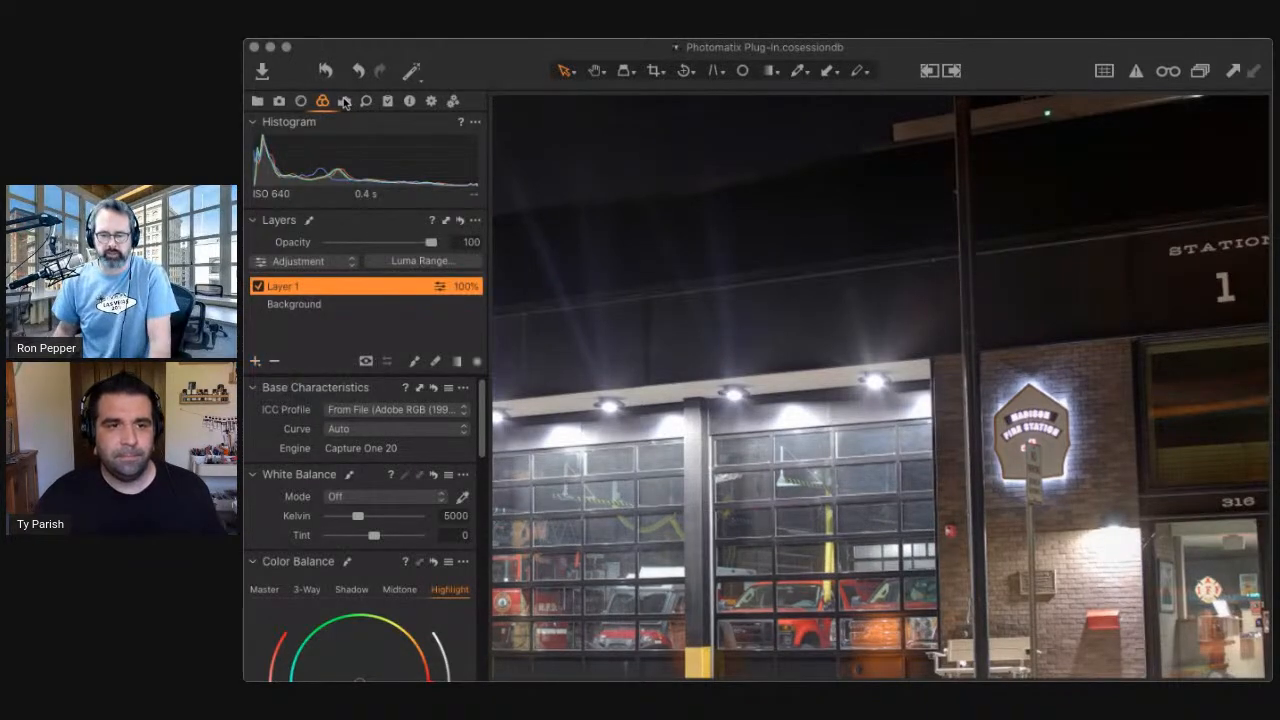
pyautogui.click(344, 101)
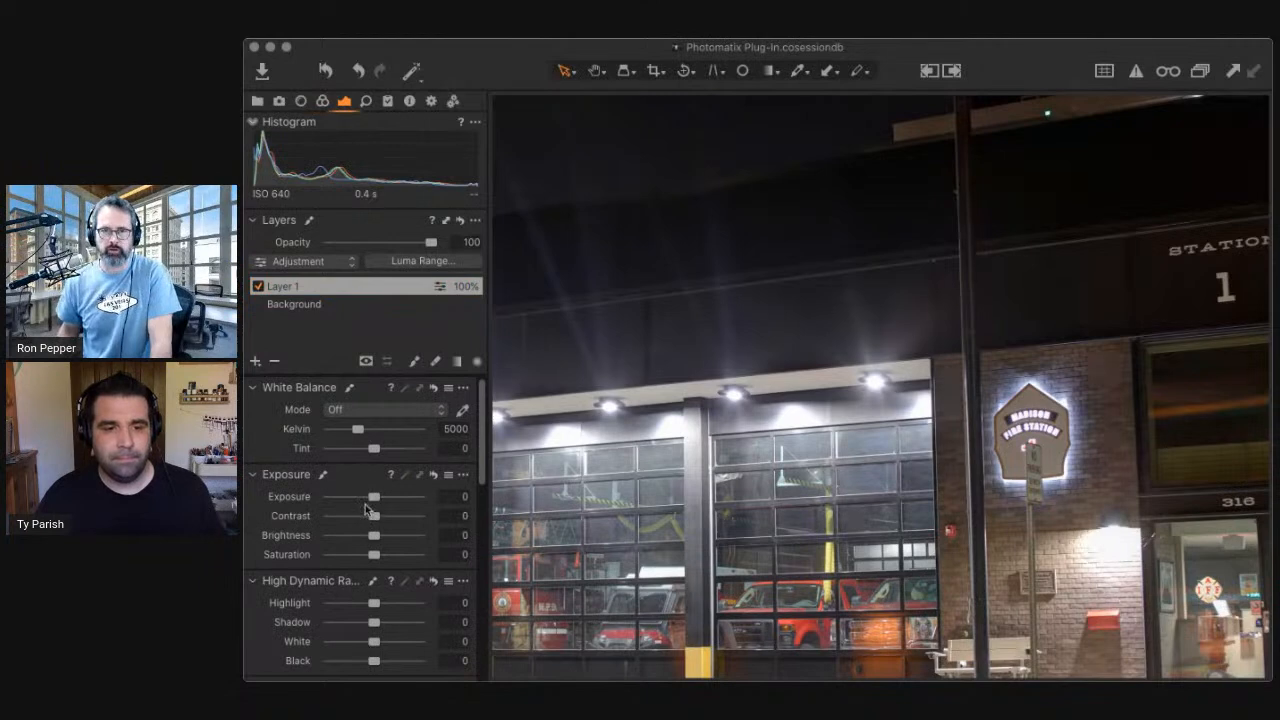
# Try Brightness -37 and Shadow -100 on the new layer while examining the badge sign, and reset both adjustments
pyautogui.moveTo(357, 537); pyautogui.dragTo(346, 537)
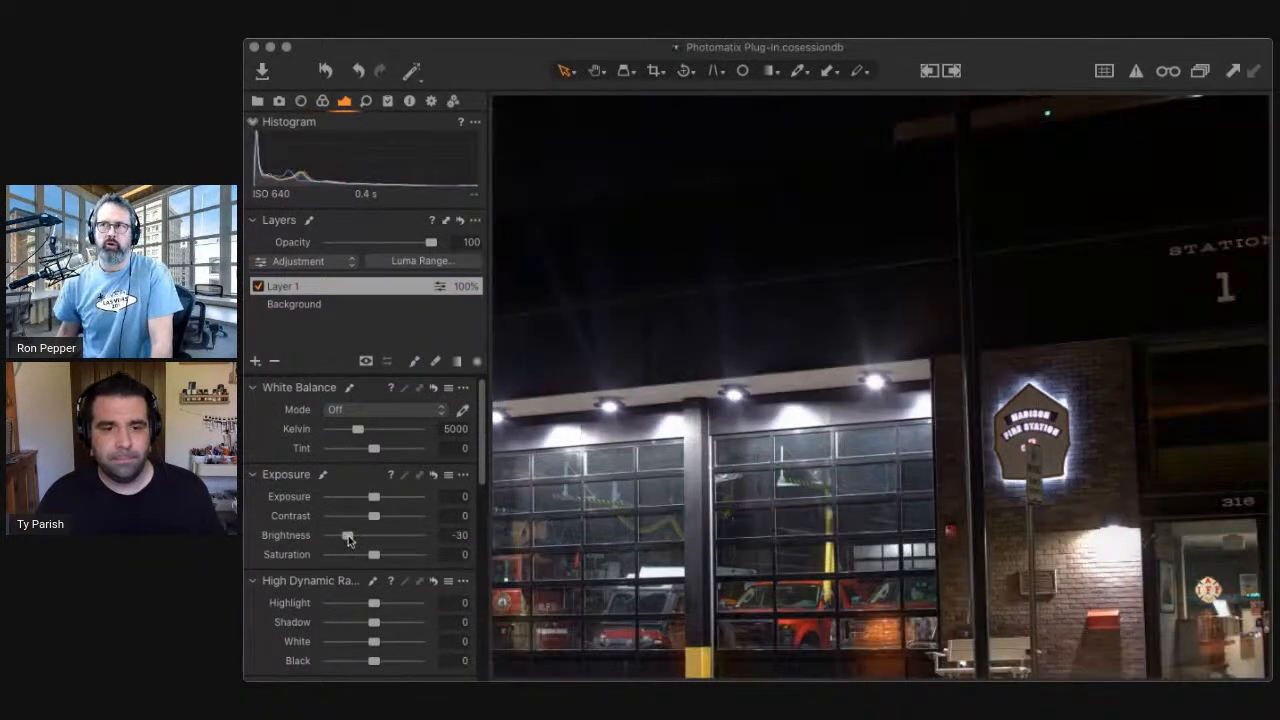
pyautogui.moveTo(350, 537); pyautogui.dragTo(339, 539)
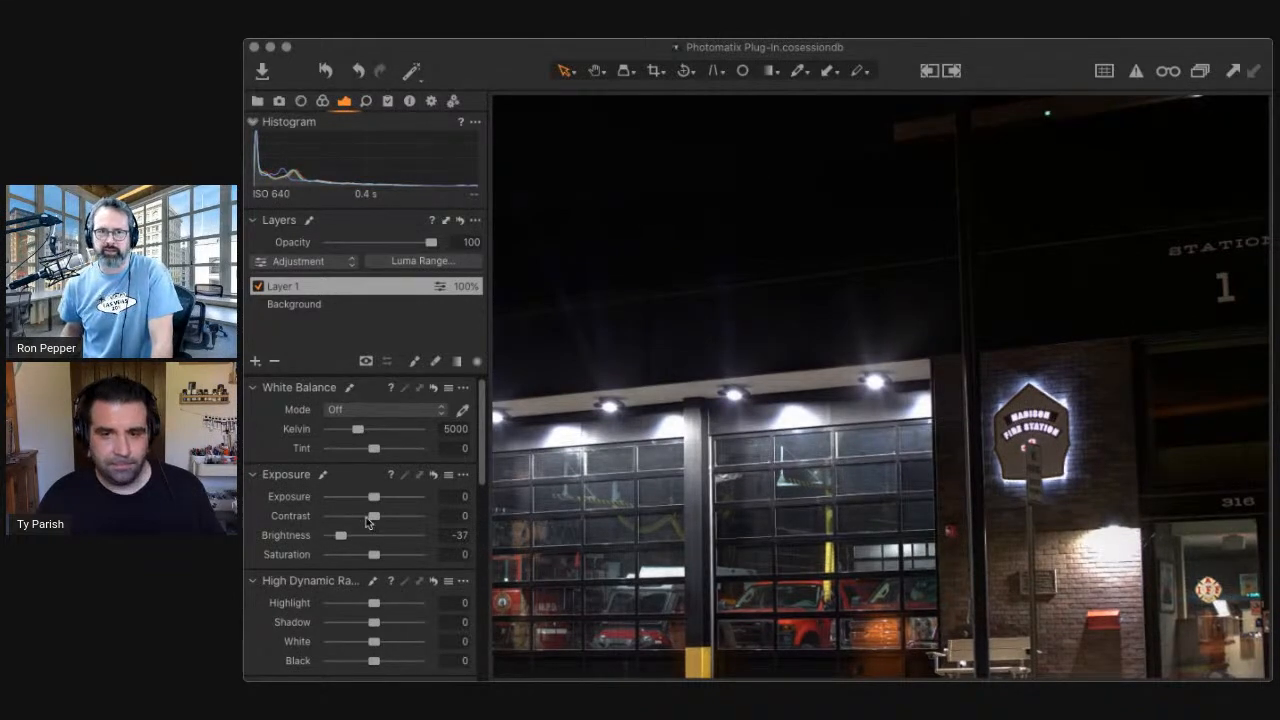
pyautogui.press('super+plus')
pyautogui.press('super+plus')
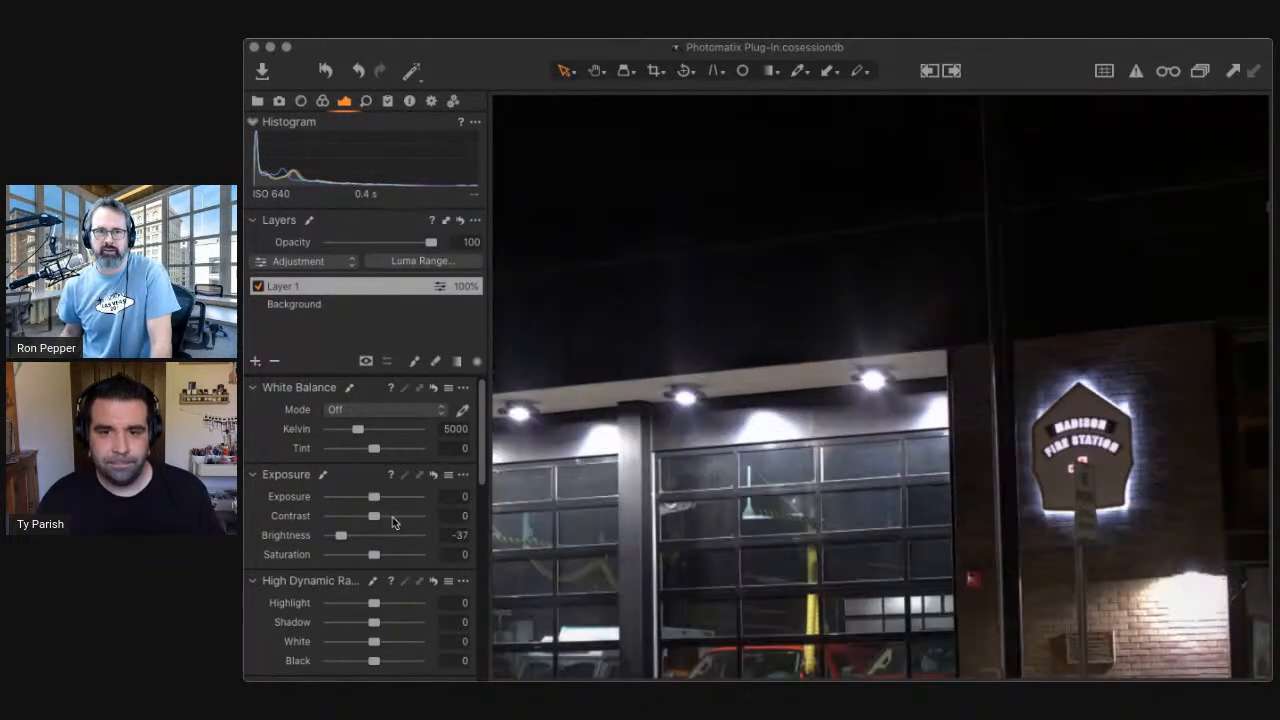
pyautogui.moveTo(881, 454); pyautogui.dragTo(673, 372)
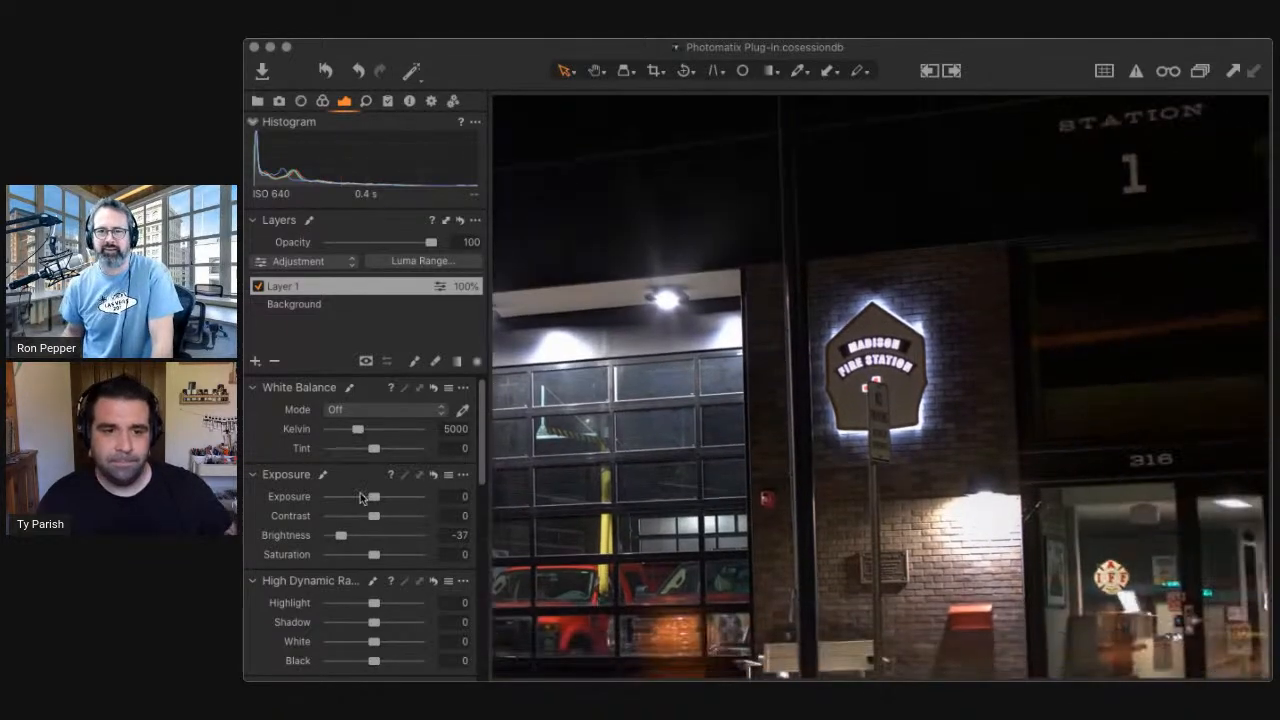
pyautogui.moveTo(370, 625); pyautogui.dragTo(310, 640)
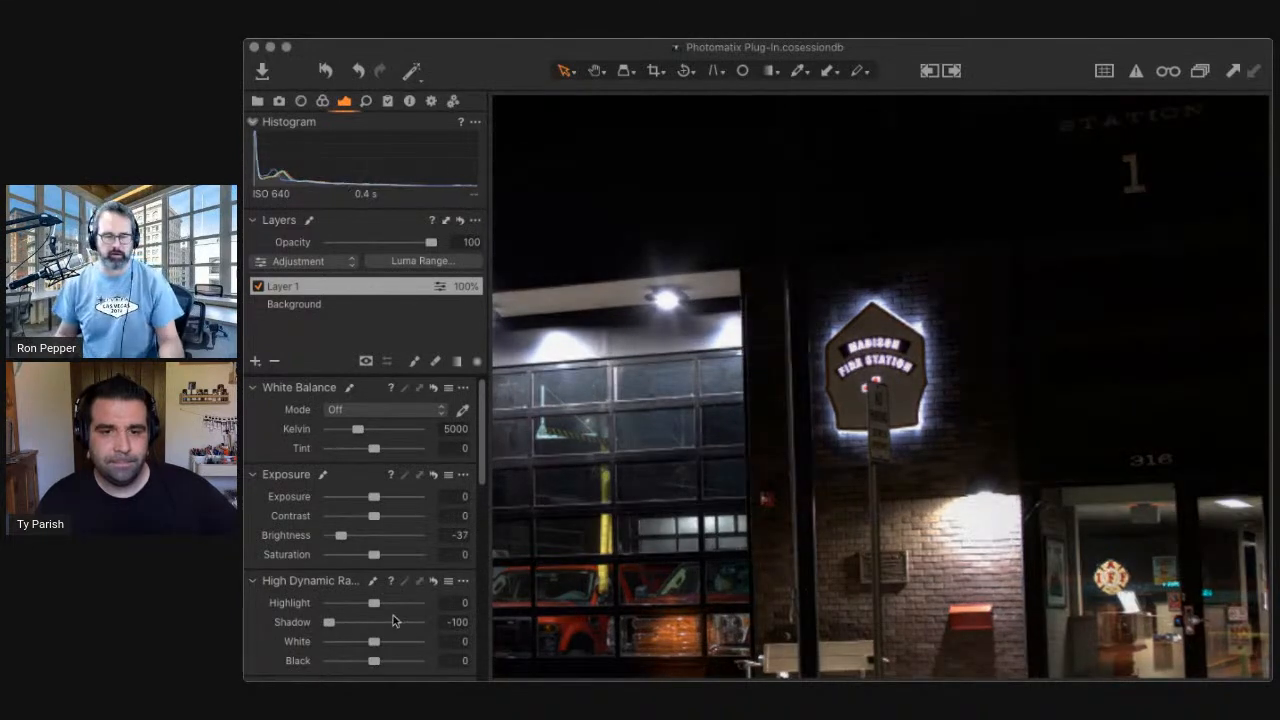
pyautogui.click(433, 581)
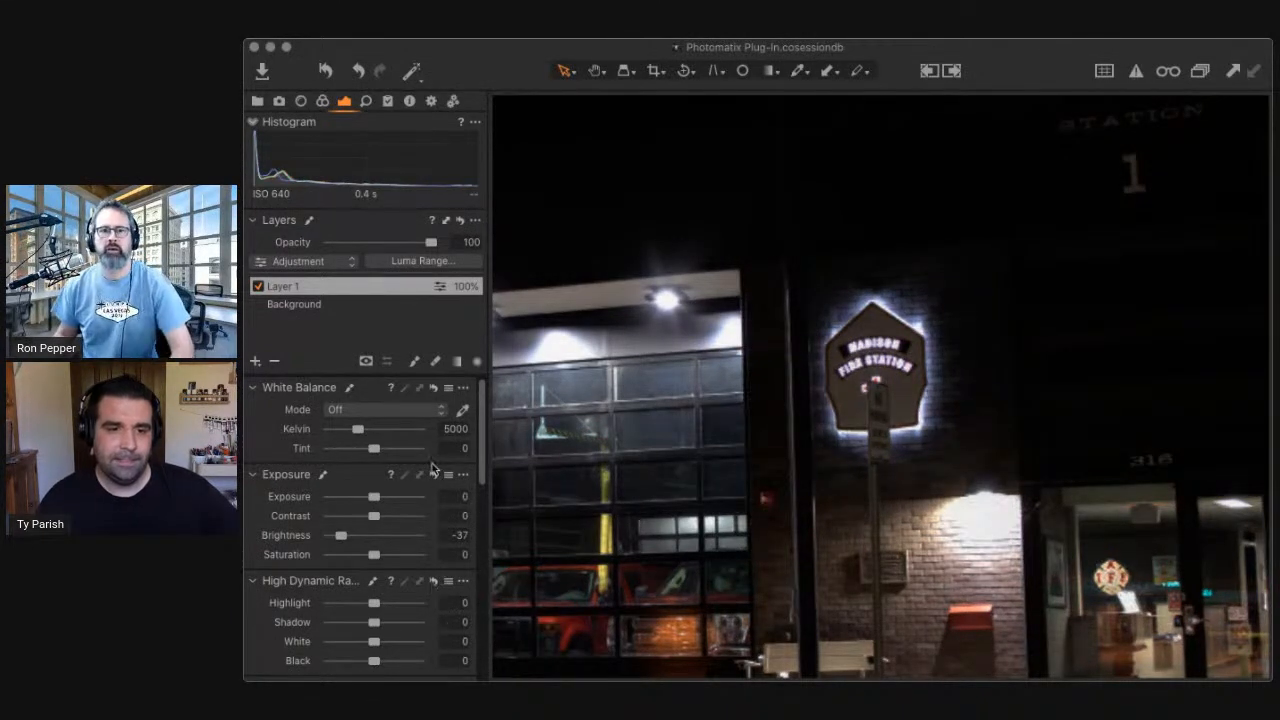
pyautogui.click(433, 475)
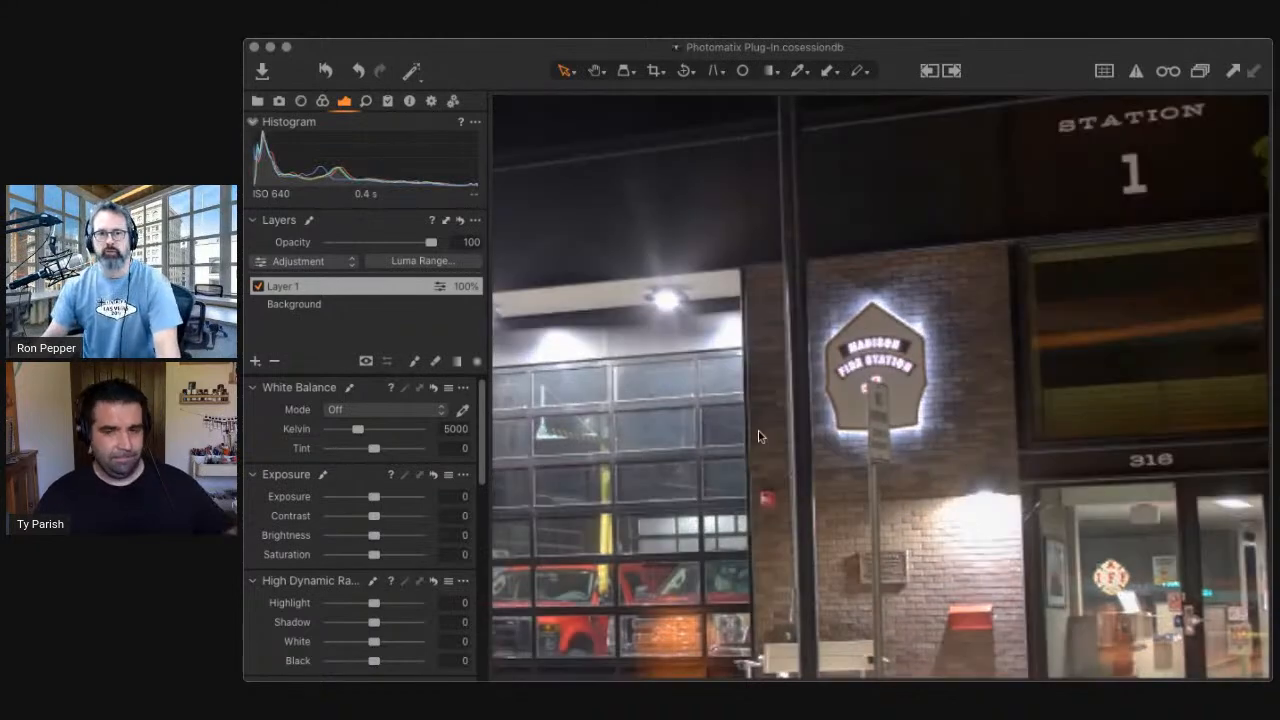
# View the whole fire station photo and set the layer's Brightness to -8 and Contrast to -22
pyautogui.doubleClick(750, 438)
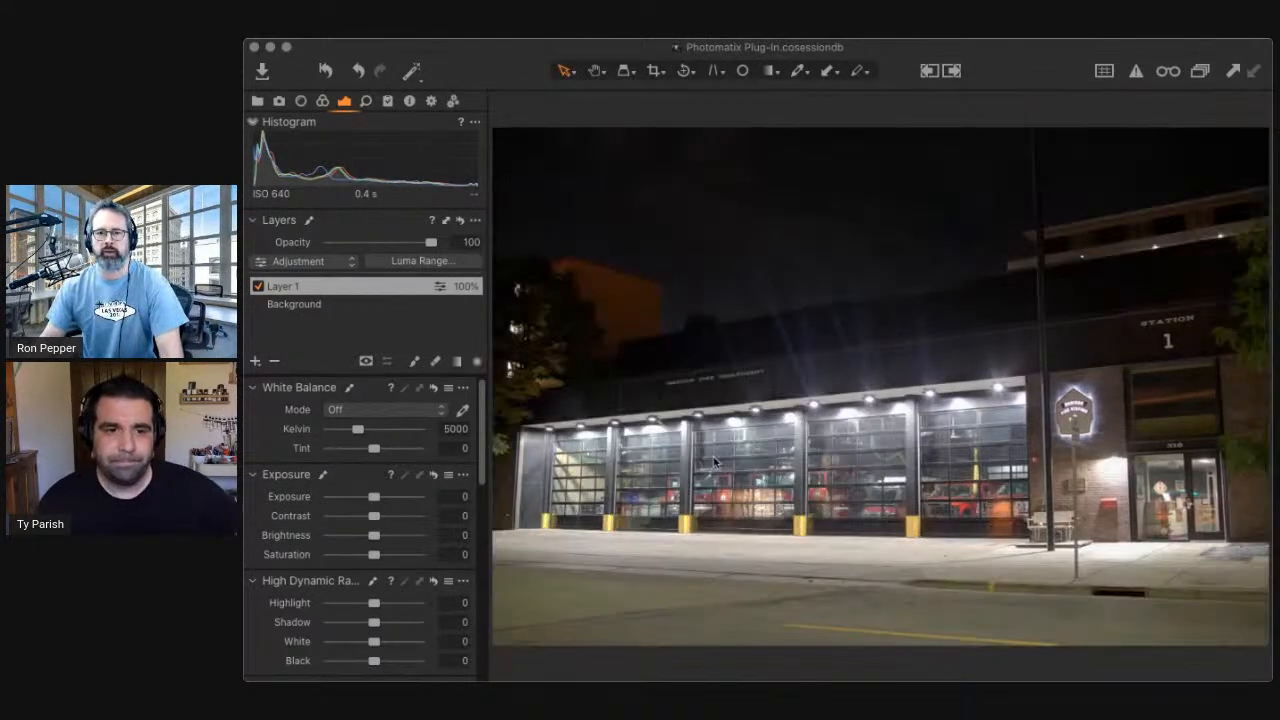
pyautogui.moveTo(372, 516)
pyautogui.mouseDown()
pyautogui.moveTo(383, 516)
pyautogui.moveTo(361, 538)
pyautogui.moveTo(388, 517)
pyautogui.mouseUp()
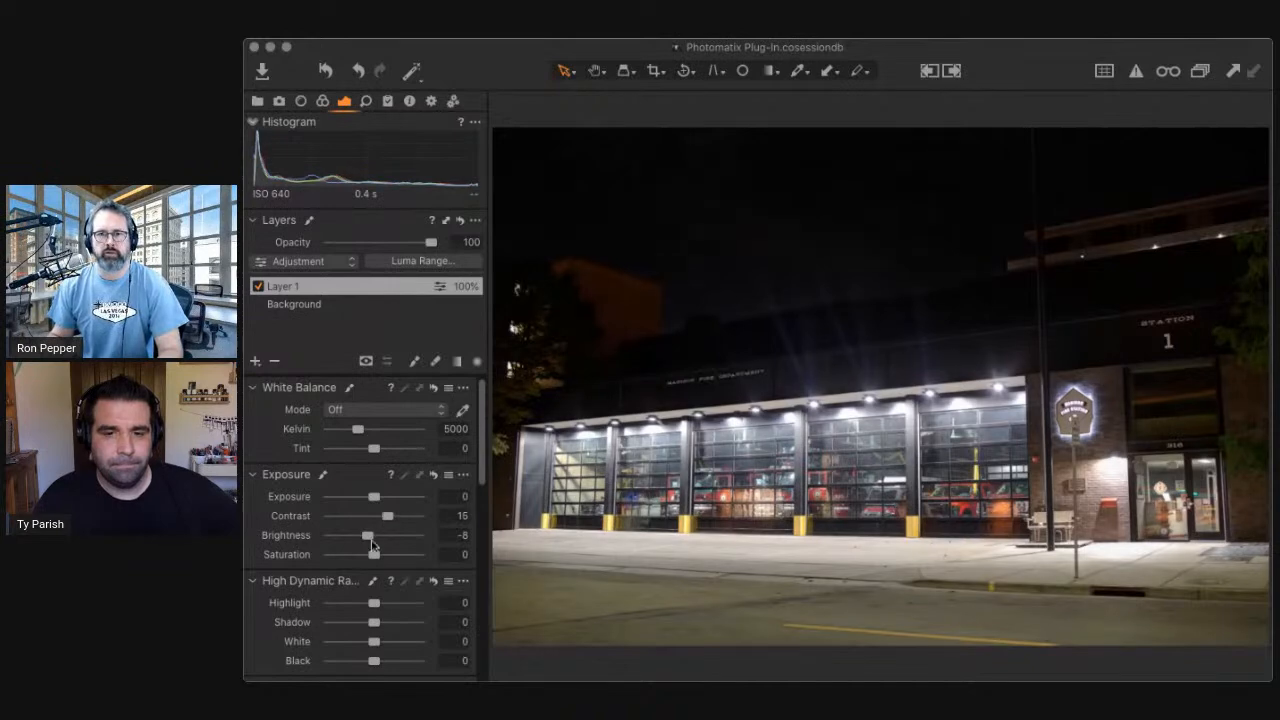
pyautogui.click(359, 516)
pyautogui.moveTo(359, 516); pyautogui.dragTo(355, 516)
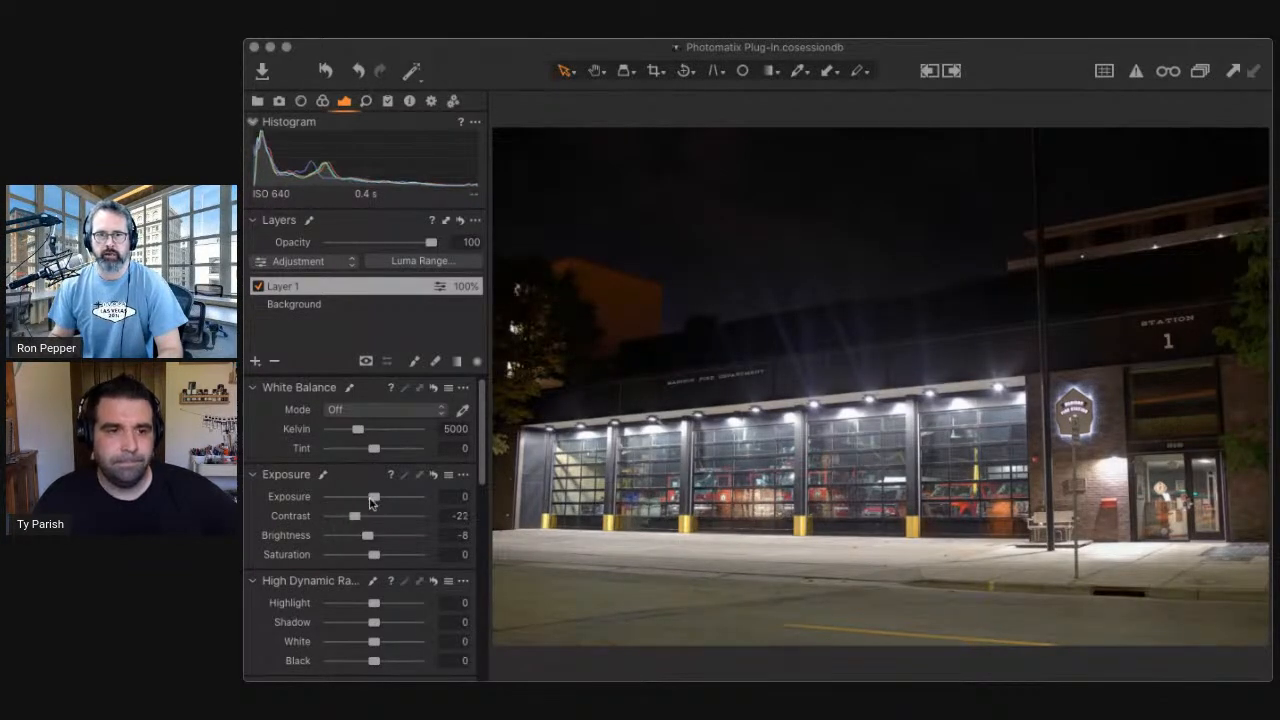
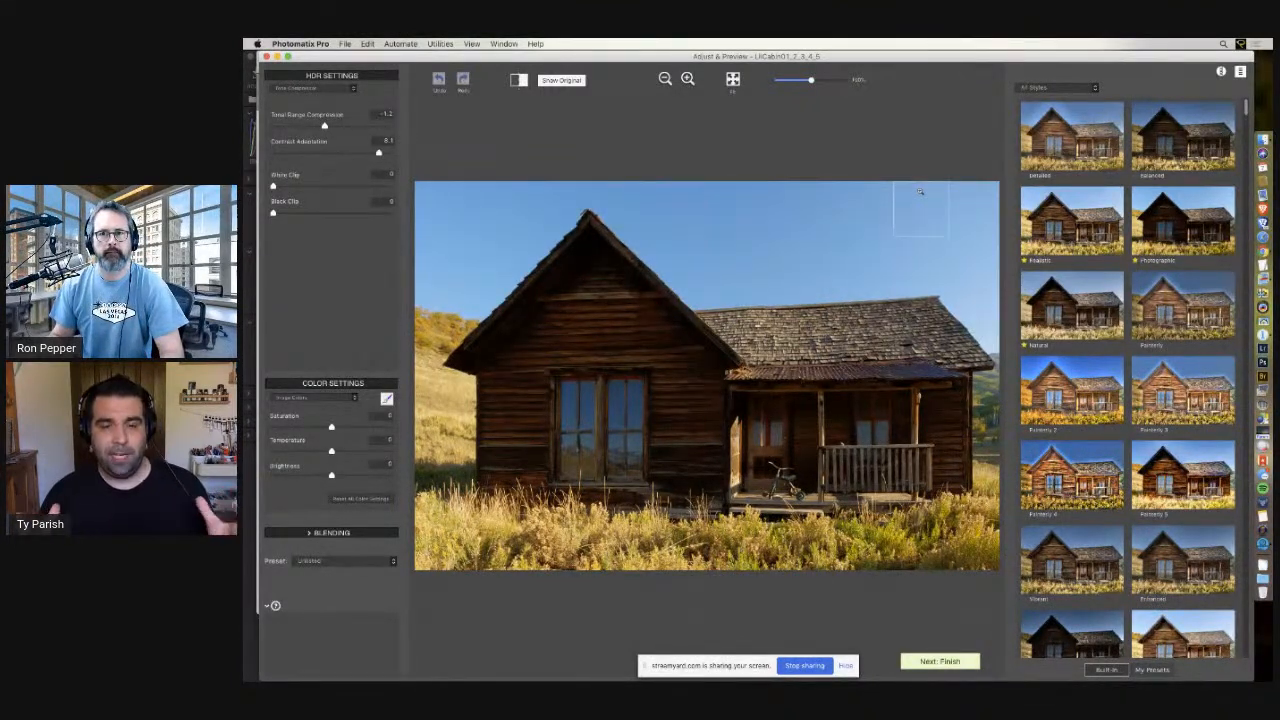
# Compare the cabin image with its original in Photomatix Pro, in split view and in full, checking the broadcast comments in between
pyautogui.click(518, 82)
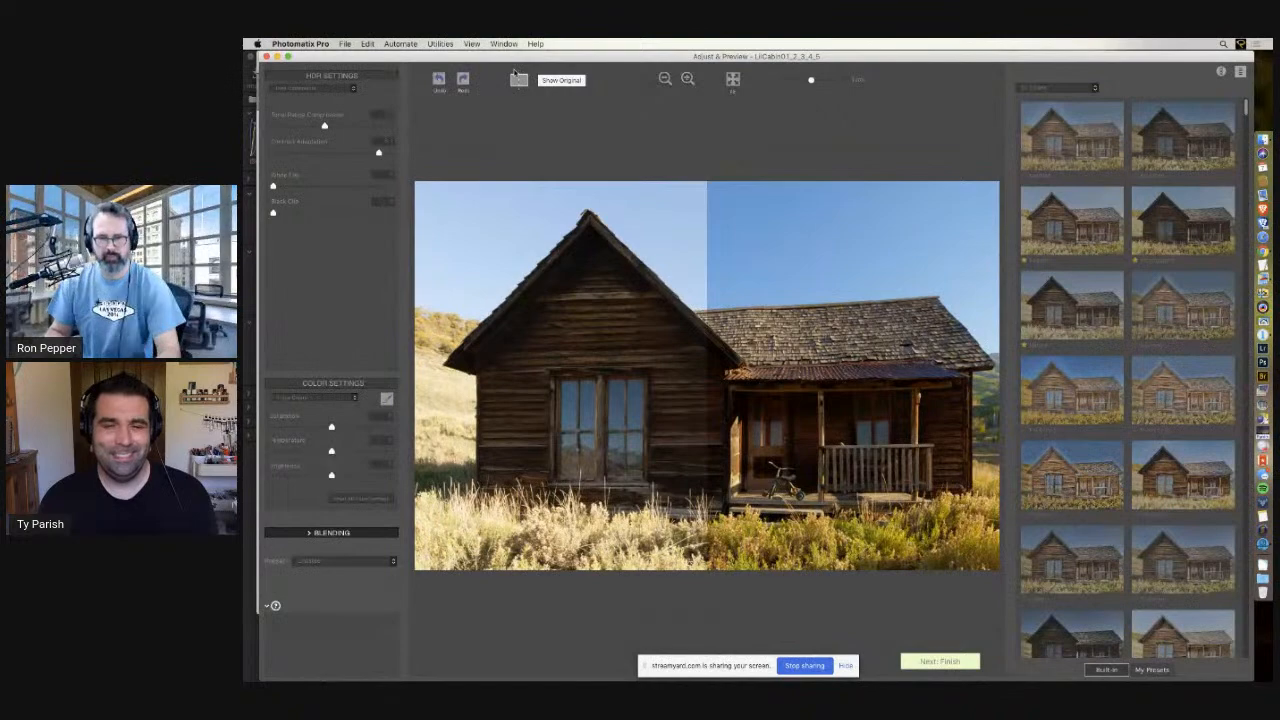
pyautogui.press('super+Tab')
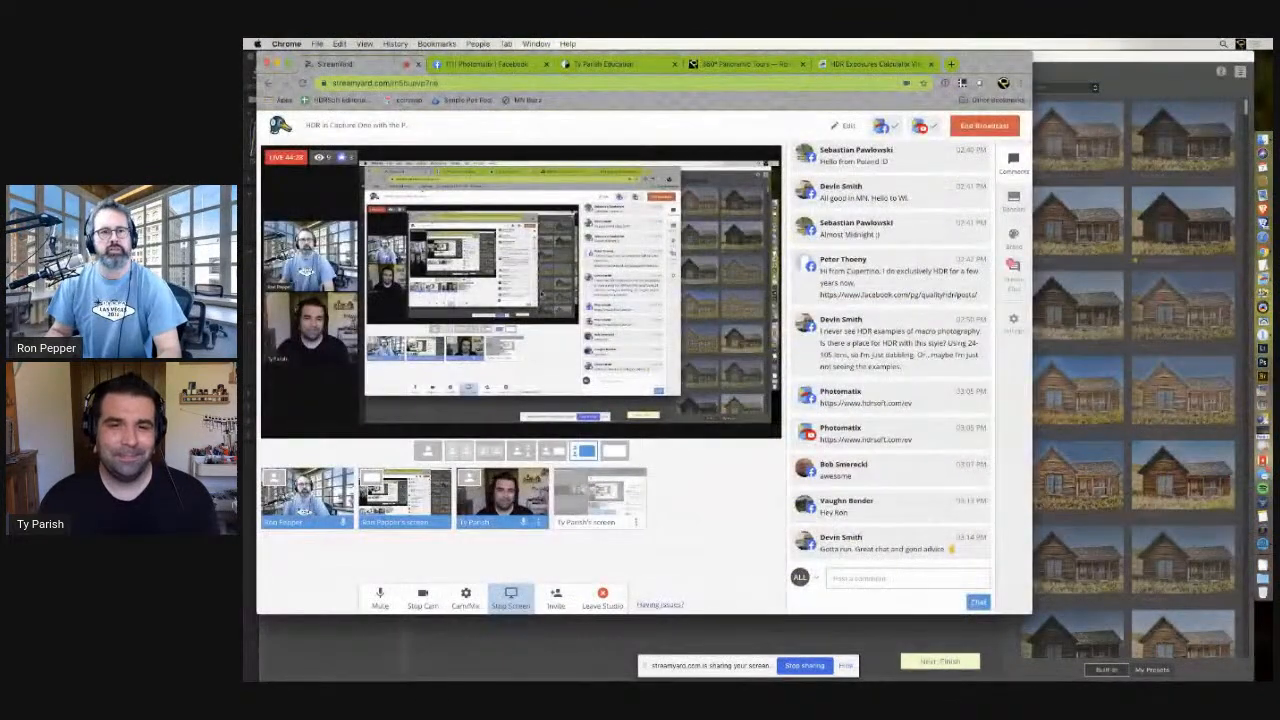
pyautogui.press('super+Tab')
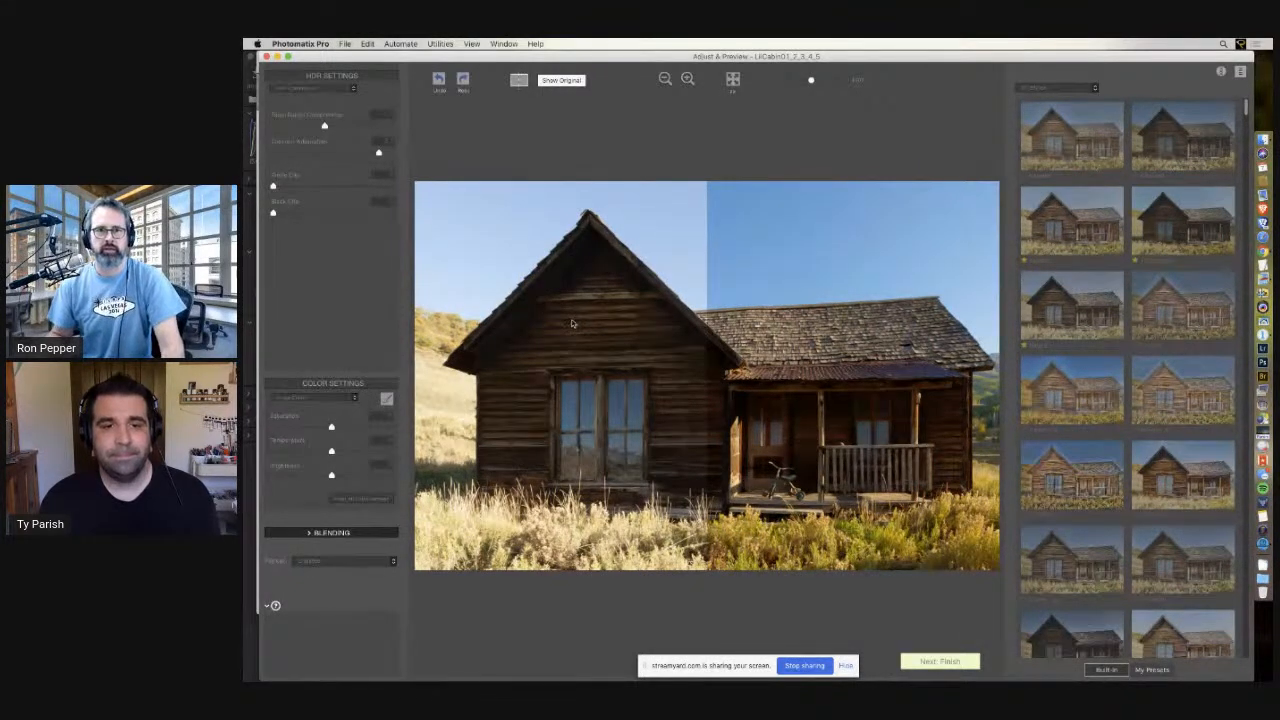
pyautogui.click(561, 82)
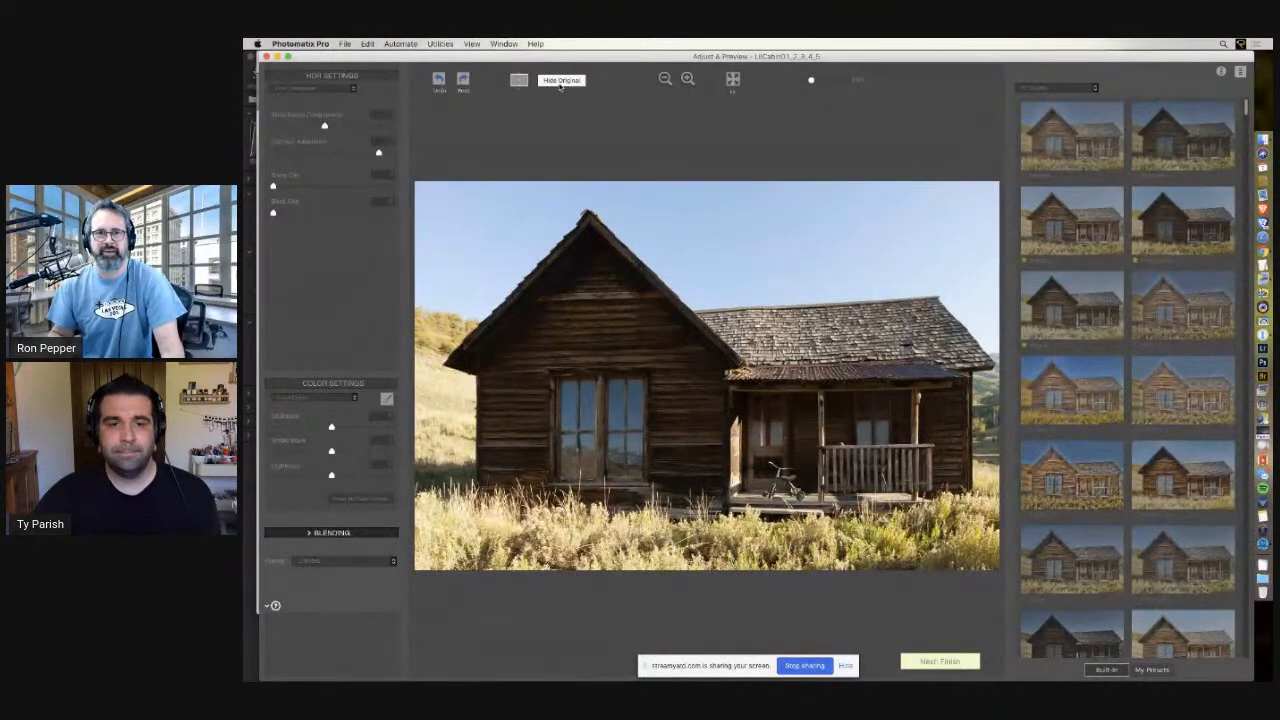
pyautogui.click(561, 82)
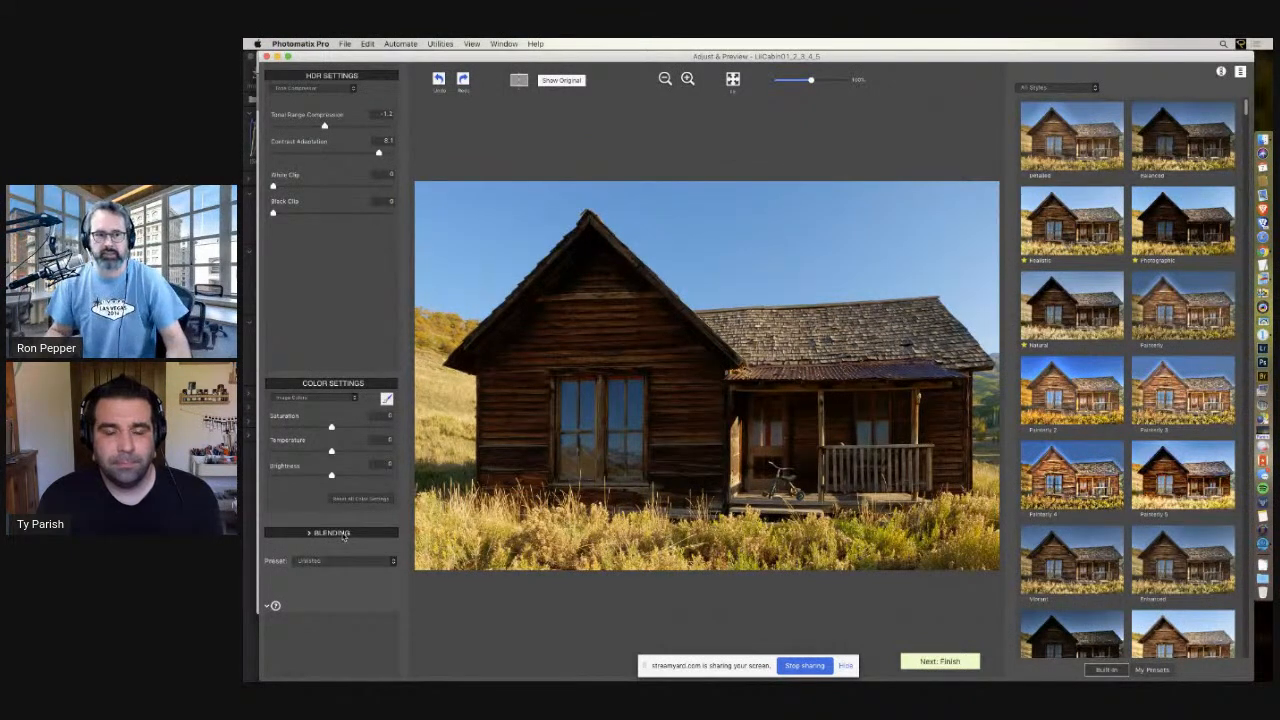
# Open the Blending brush for the cabin image and set it to blend with the +2 EV photo
pyautogui.click(337, 534)
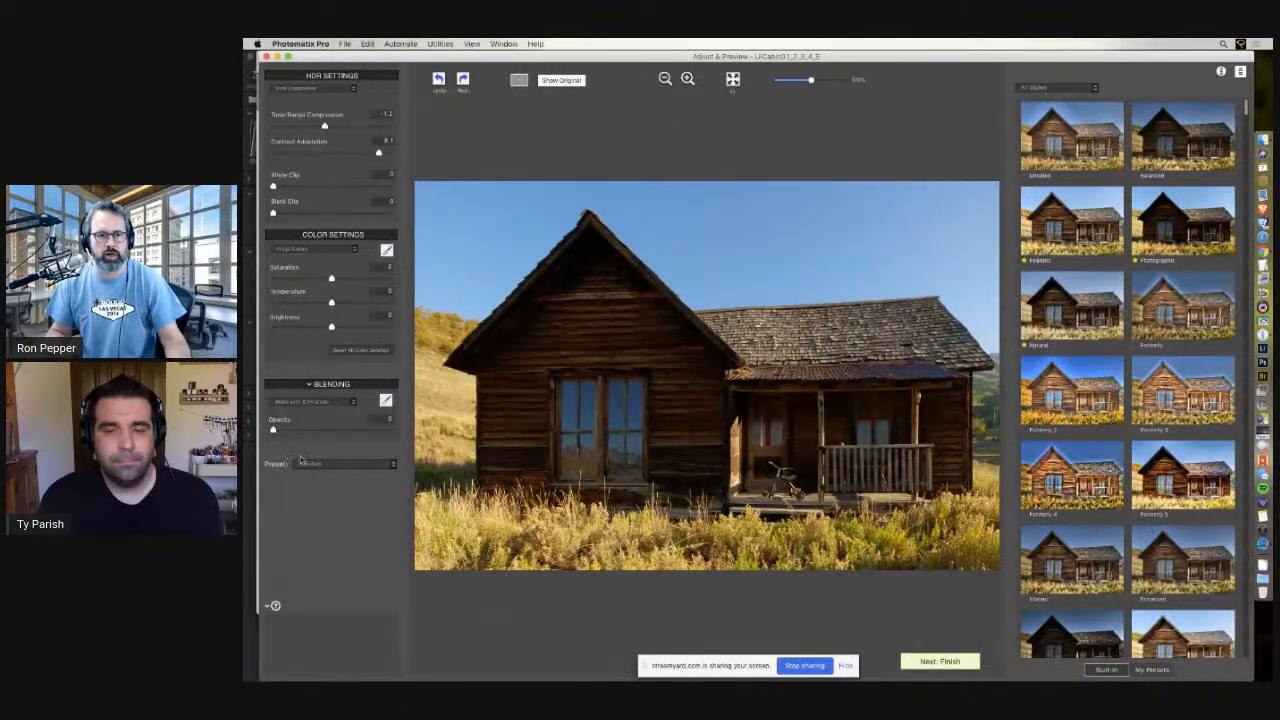
pyautogui.click(353, 405)
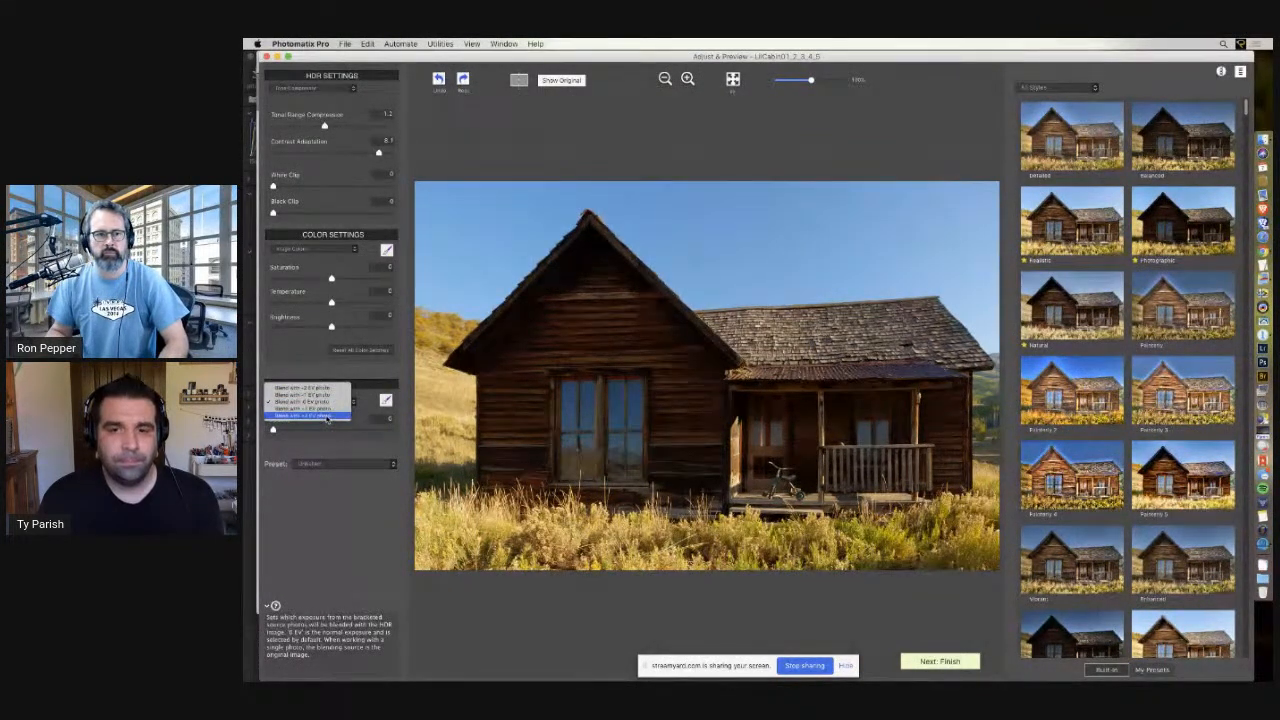
pyautogui.click(326, 416)
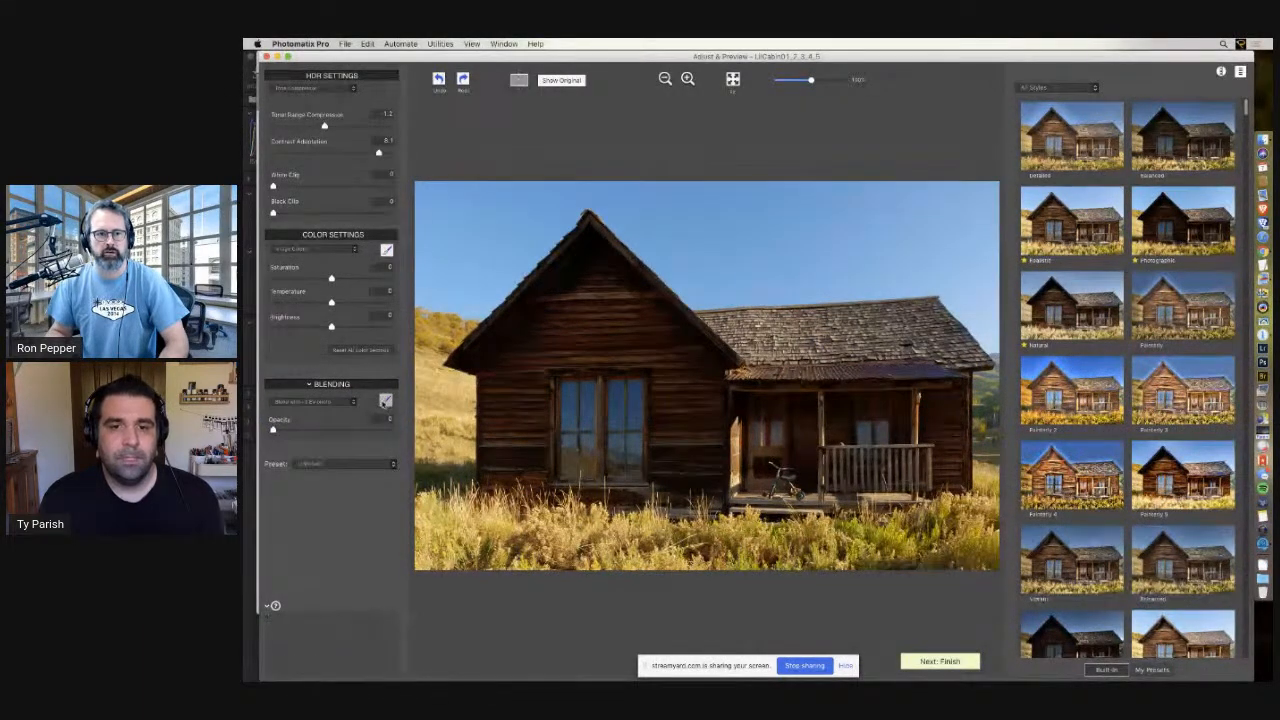
pyautogui.click(384, 401)
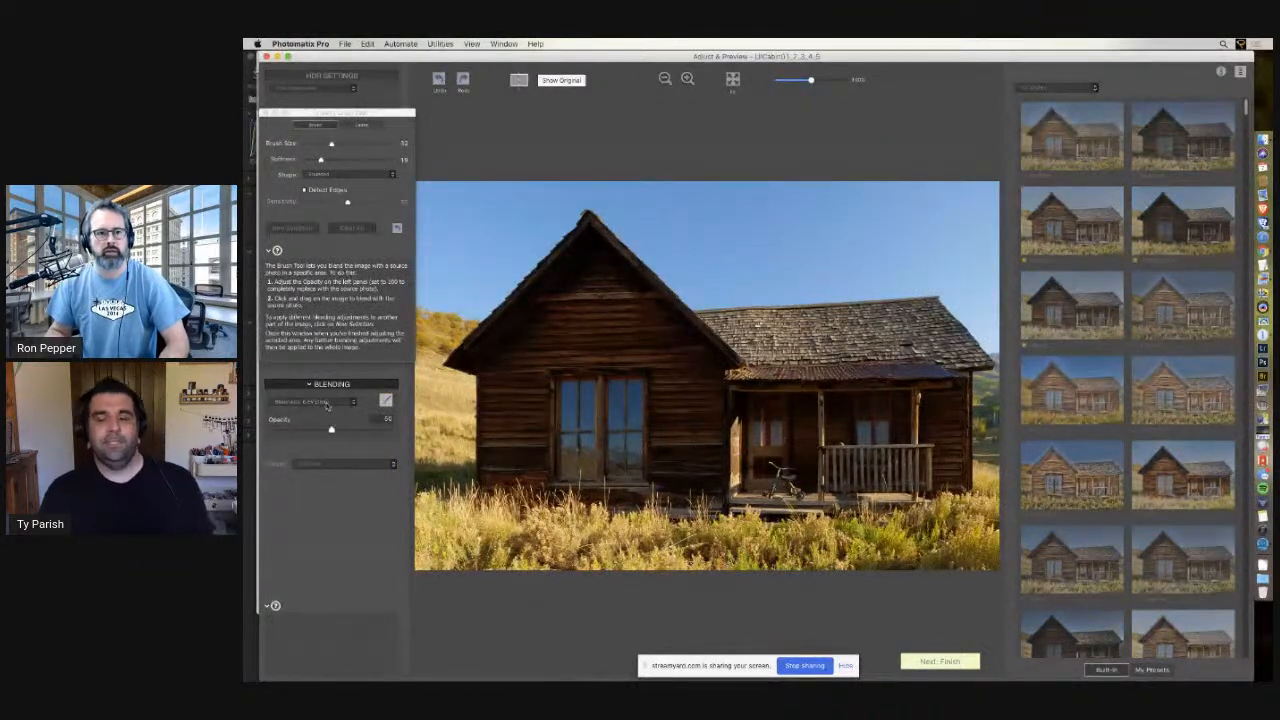
pyautogui.click(326, 402)
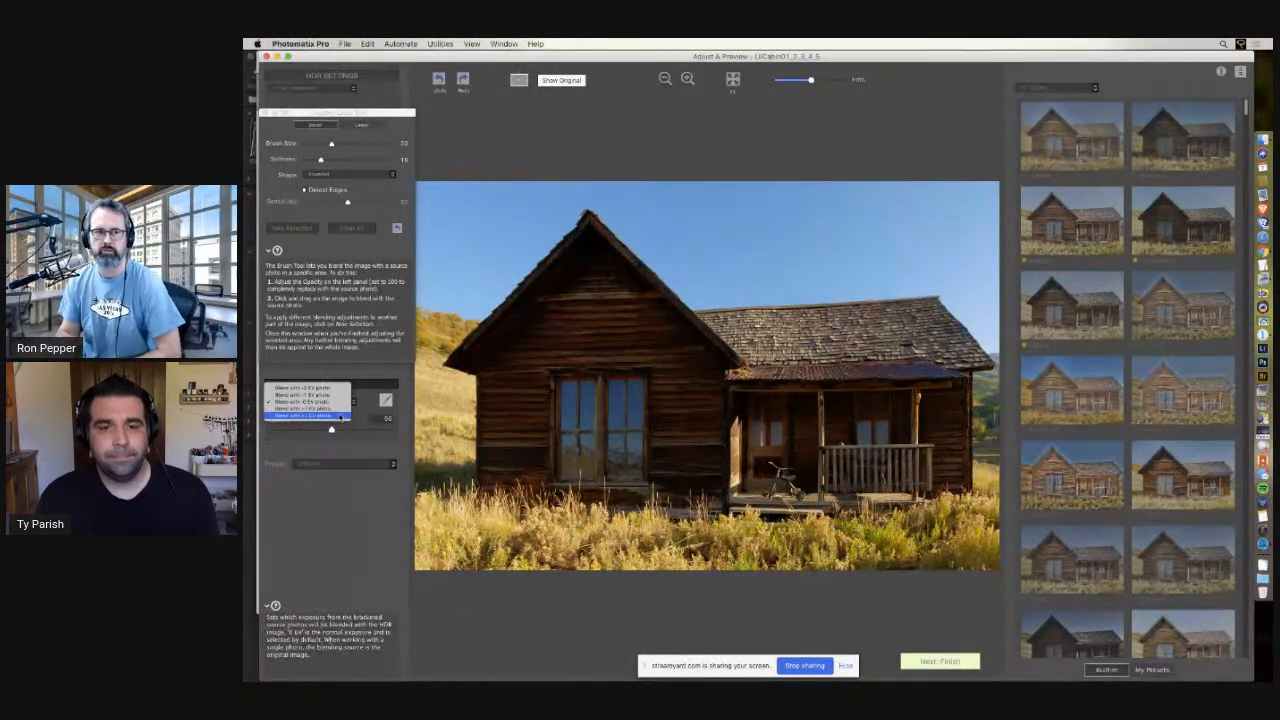
pyautogui.click(340, 415)
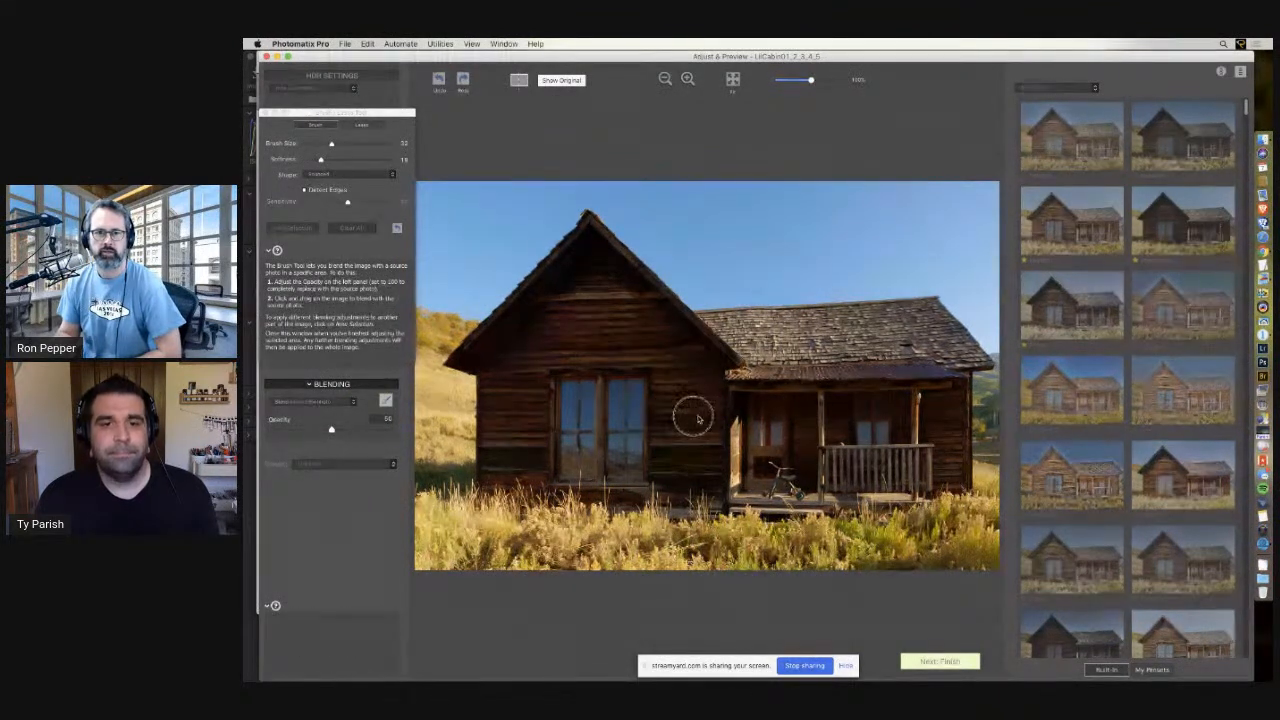
# Brush the source exposure into the cabin's doorway, trying 100 opacity for another stroke, undo that last stroke and close the brush tool
pyautogui.moveTo(773, 425)
pyautogui.mouseDown()
pyautogui.moveTo(800, 411)
pyautogui.moveTo(799, 474)
pyautogui.moveTo(805, 410)
pyautogui.mouseUp()
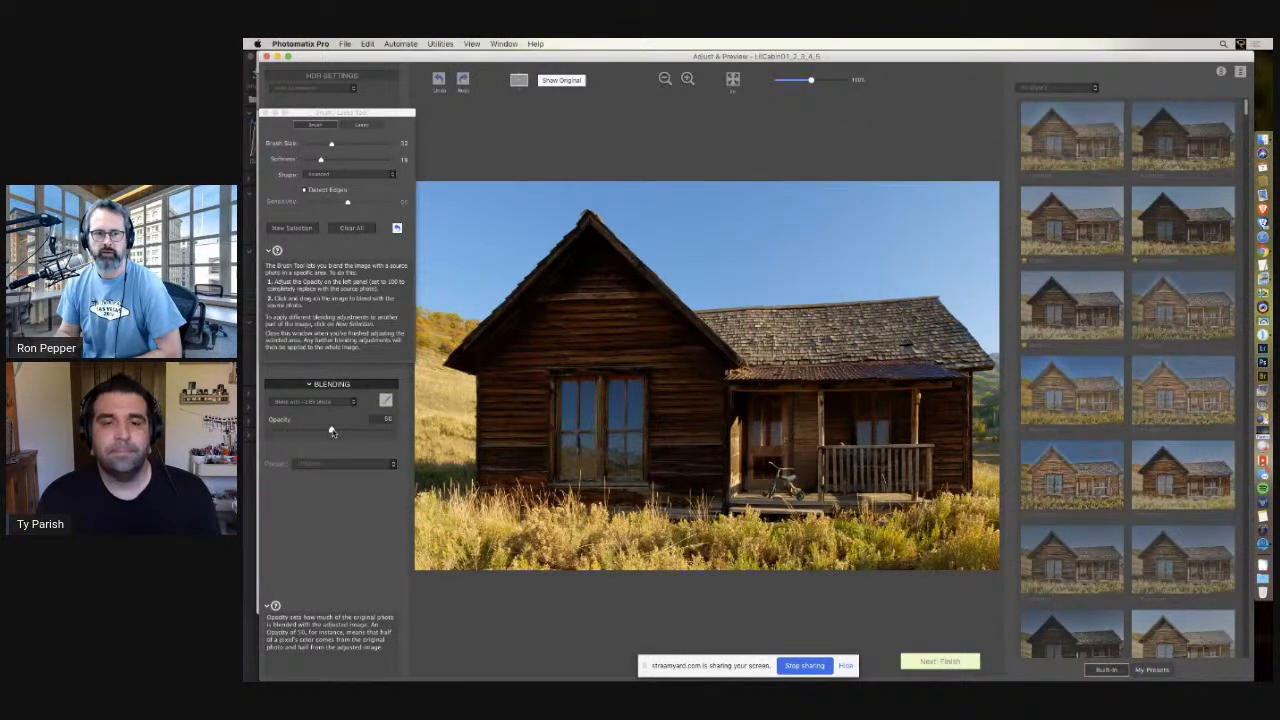
pyautogui.moveTo(332, 432); pyautogui.dragTo(389, 430)
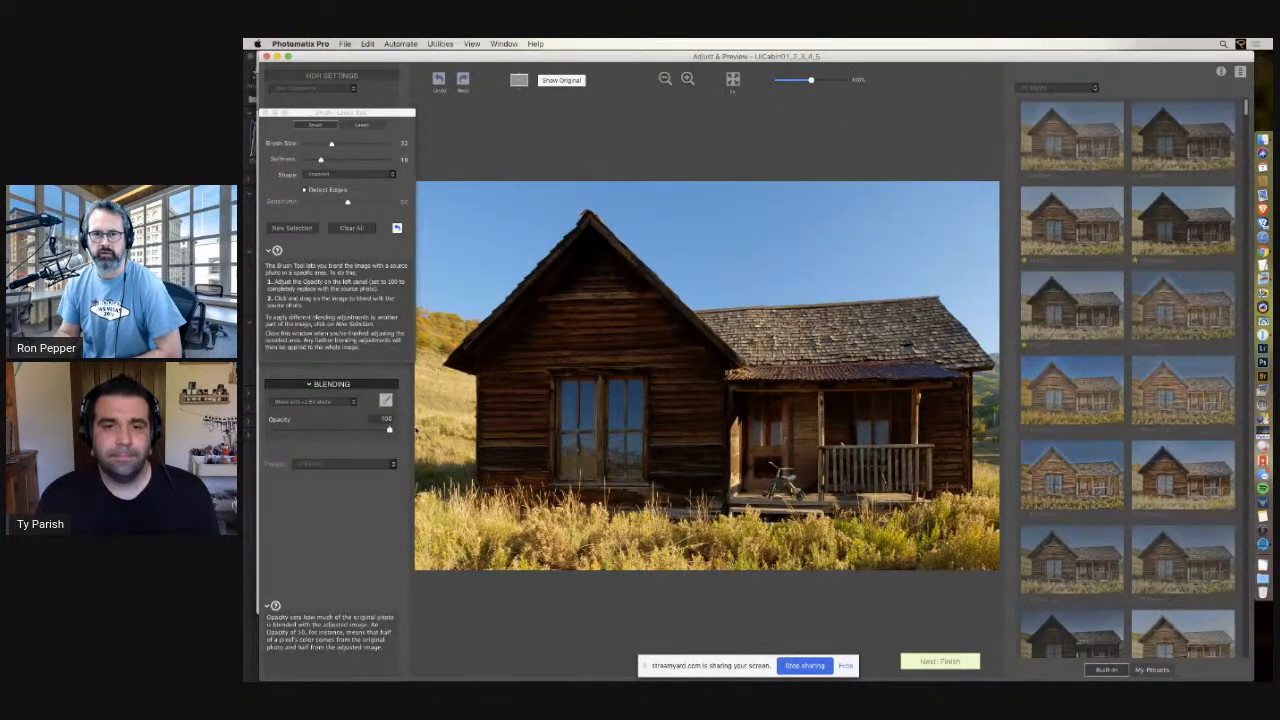
pyautogui.moveTo(800, 410)
pyautogui.mouseDown()
pyautogui.moveTo(772, 410)
pyautogui.moveTo(765, 465)
pyautogui.moveTo(755, 407)
pyautogui.moveTo(786, 411)
pyautogui.moveTo(806, 474)
pyautogui.moveTo(803, 426)
pyautogui.mouseUp()
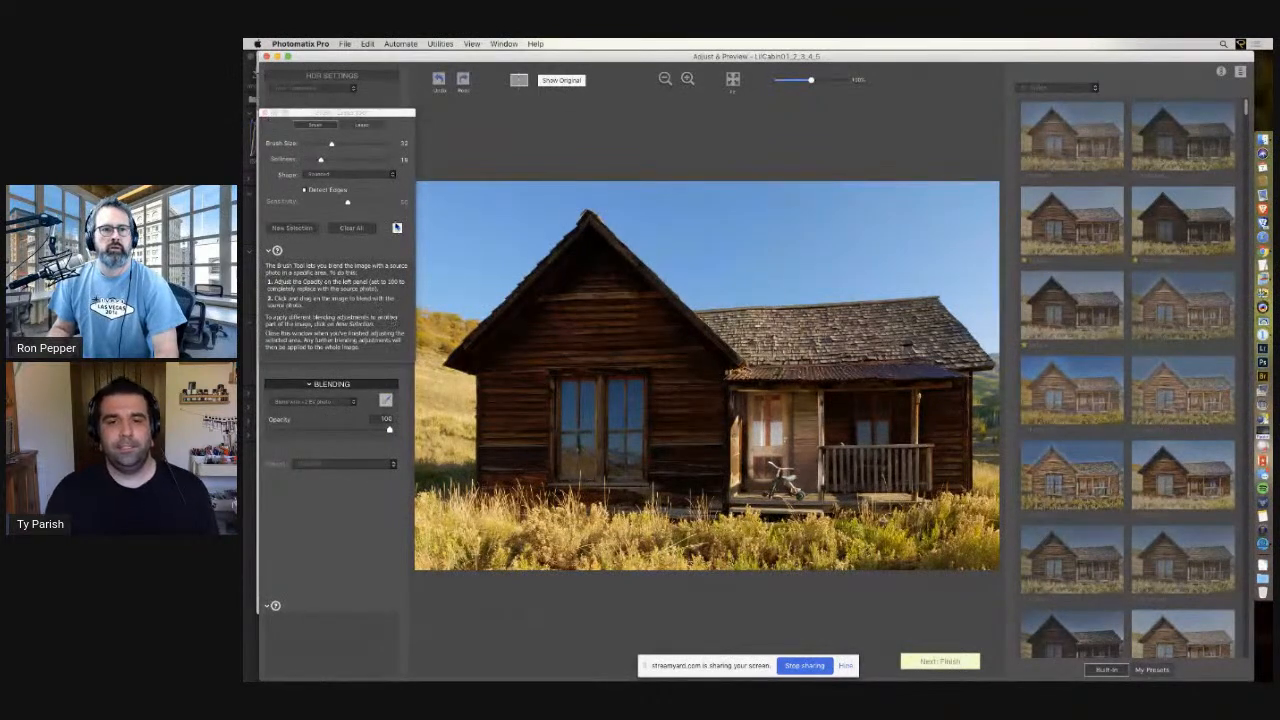
pyautogui.click(397, 228)
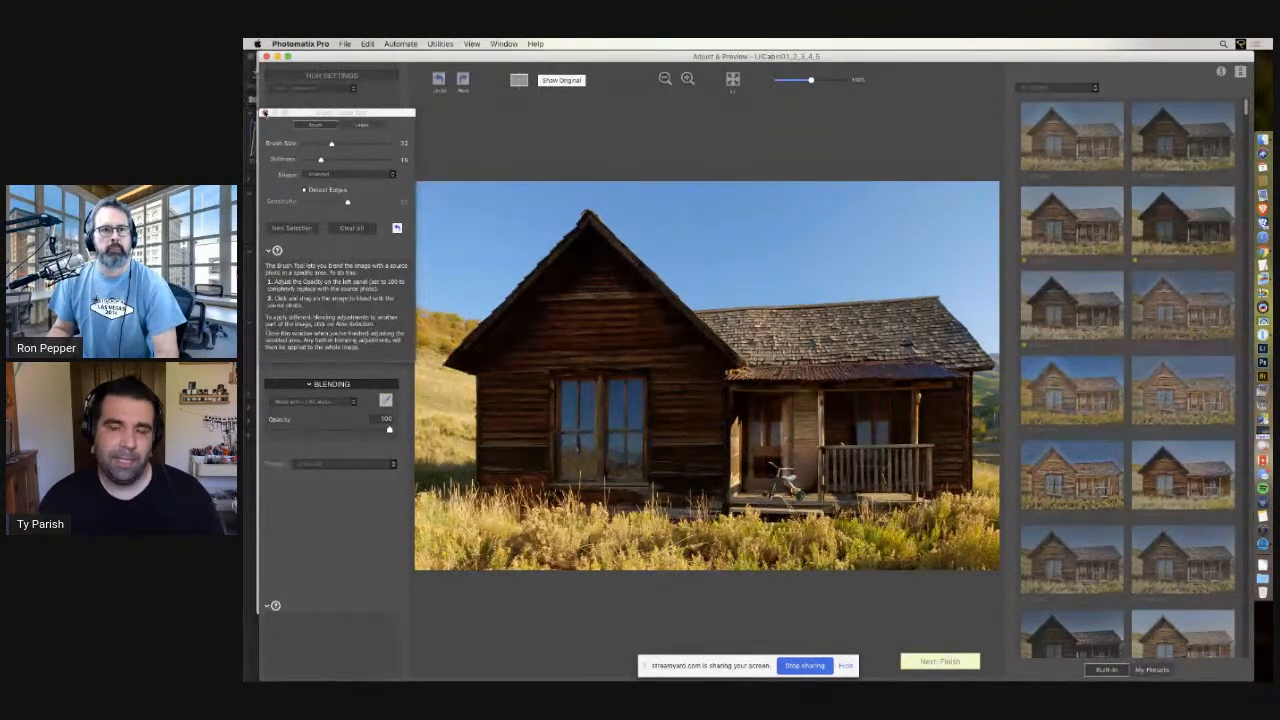
pyautogui.click(265, 113)
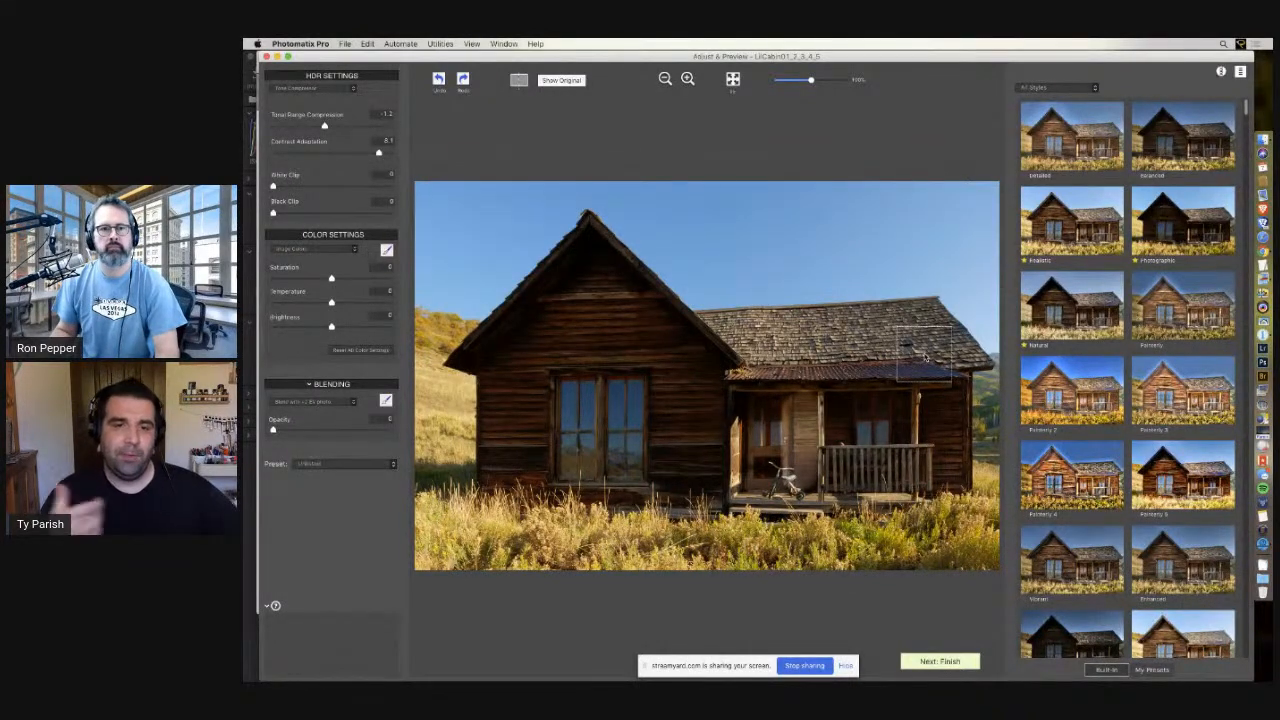
# Switch to Chrome to check the StreamYard broadcast comments
pyautogui.press('super+Tab')
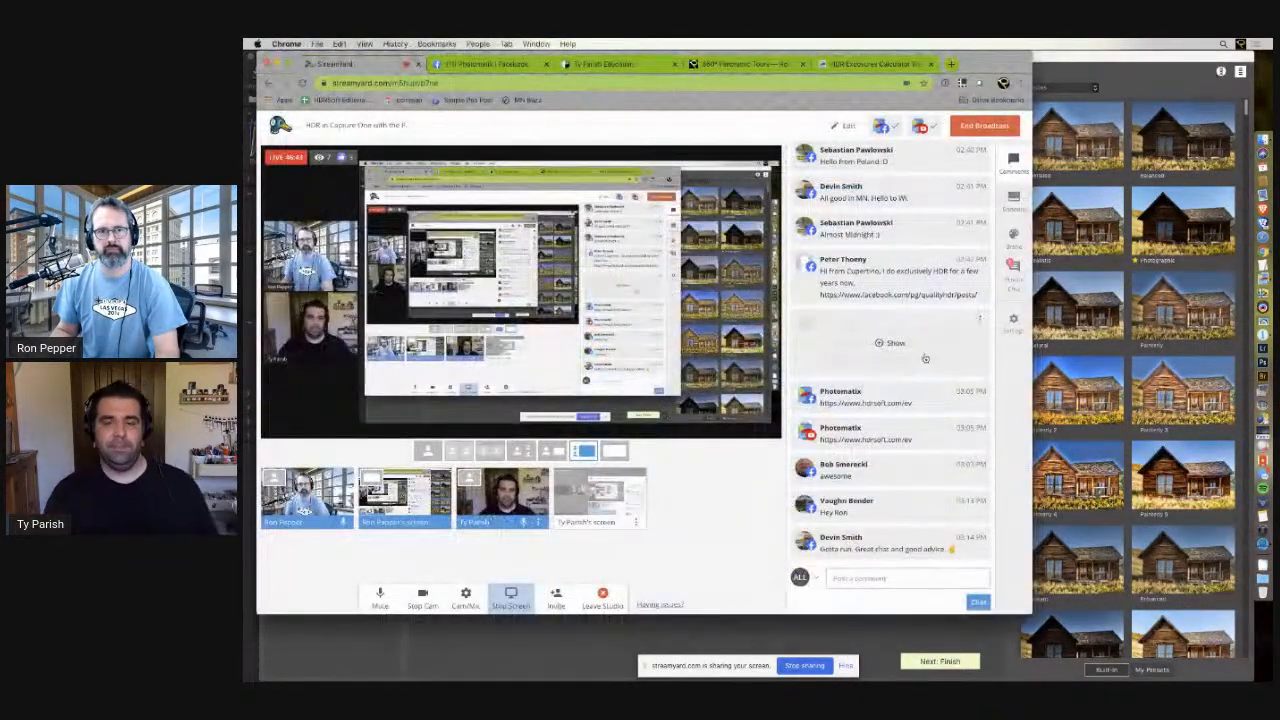
# Send the eight selected office bracket photos from Capture One to Photomatix Pro and merge them to HDR without source image alignment
pyautogui.press('super+Tab')
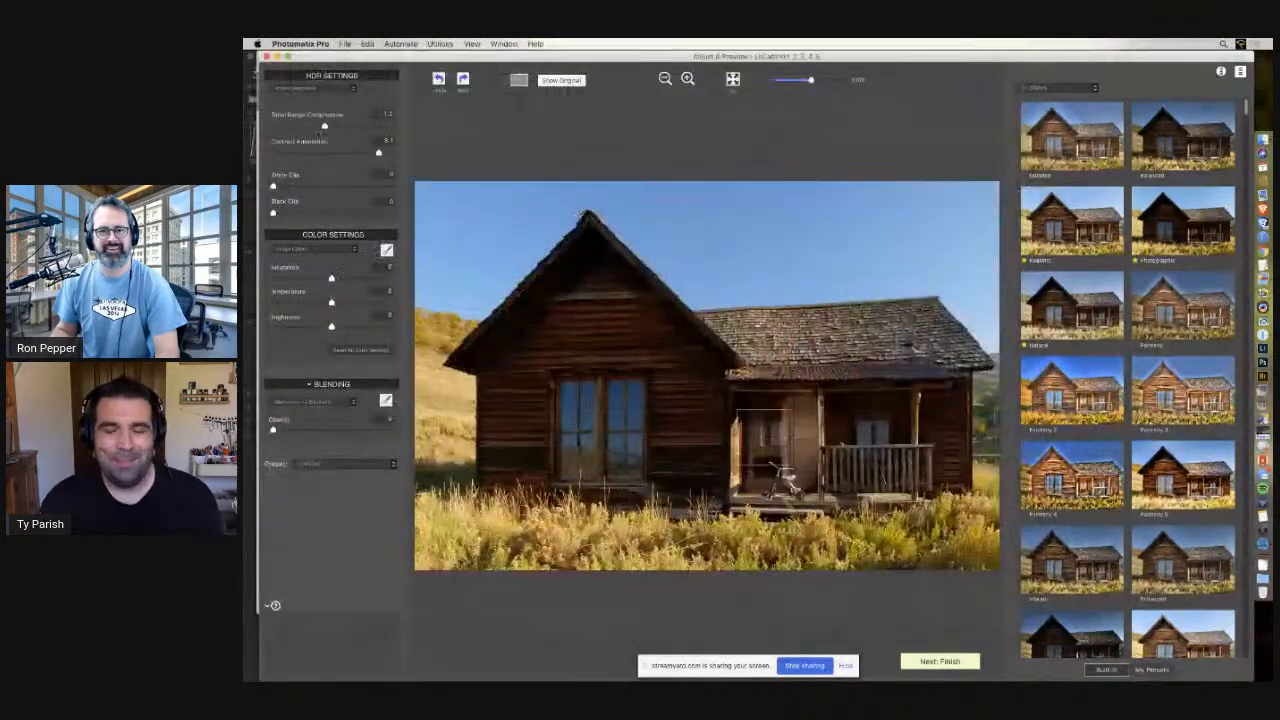
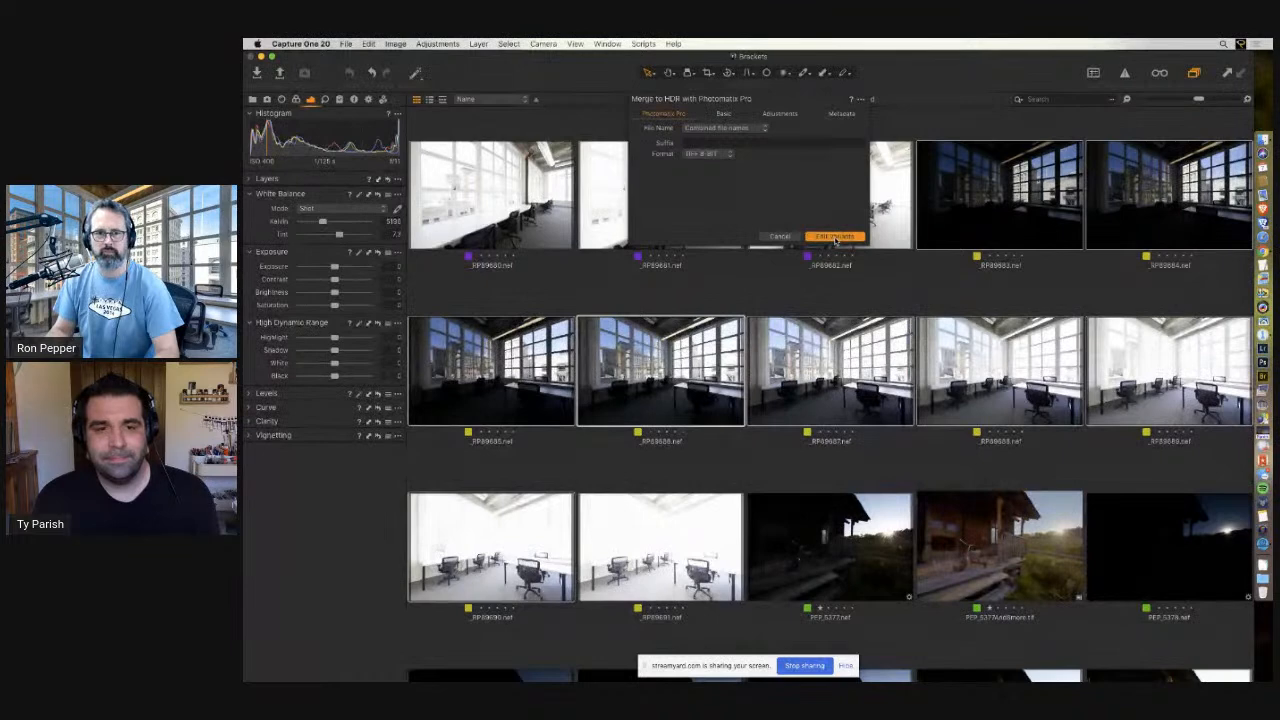
pyautogui.click(835, 237)
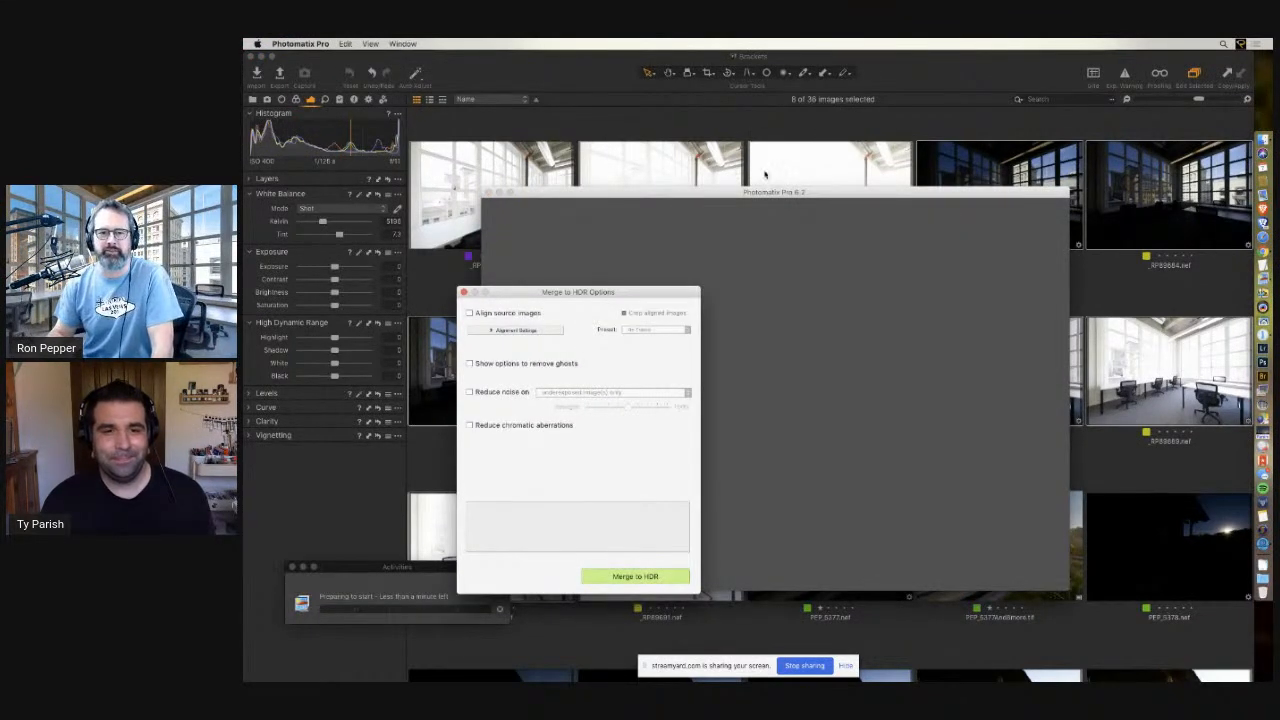
pyautogui.click(634, 576)
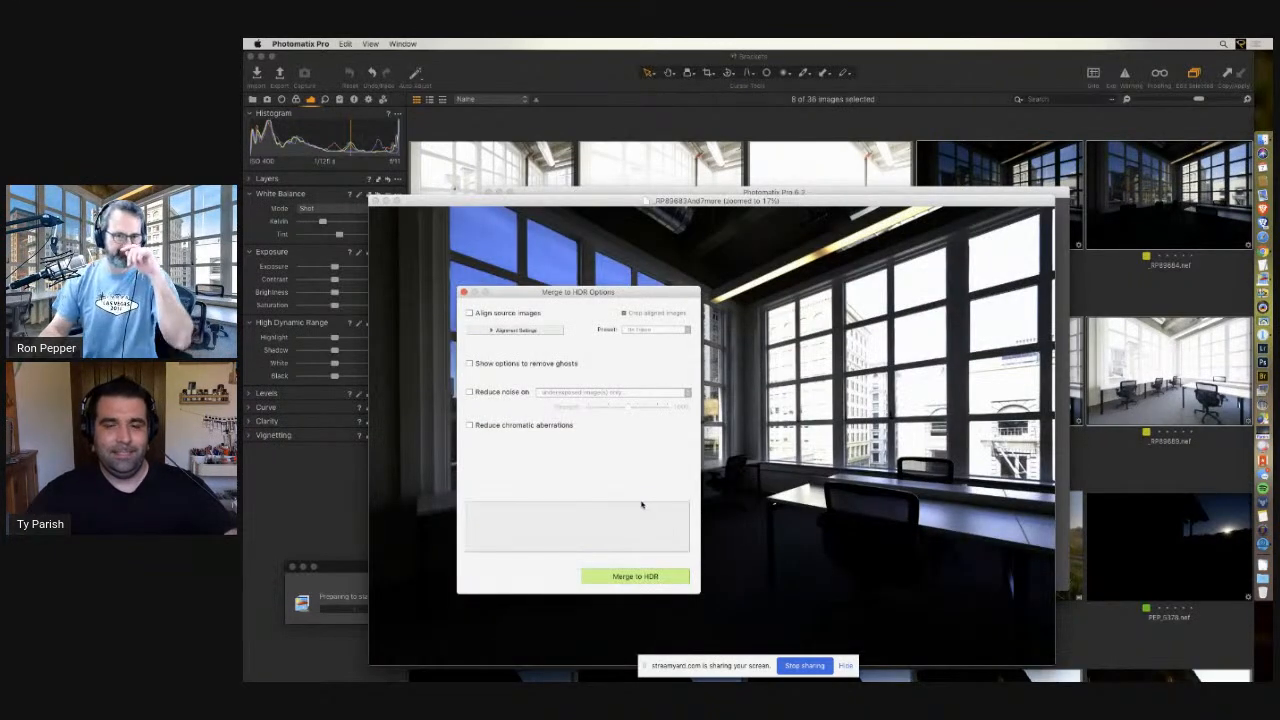
pyautogui.press('Return')
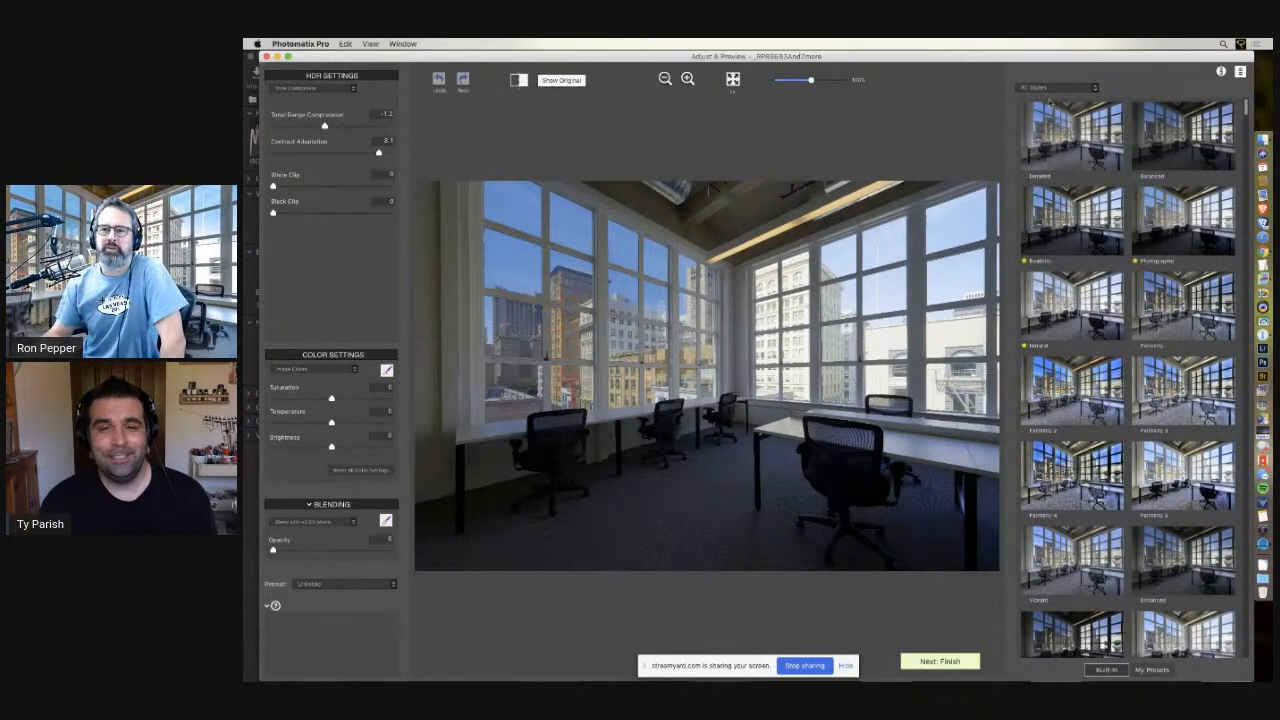
# Show the Artistic presets for the merged office image, and switch the preset thumbnails to the Realistic category
pyautogui.click(1092, 89)
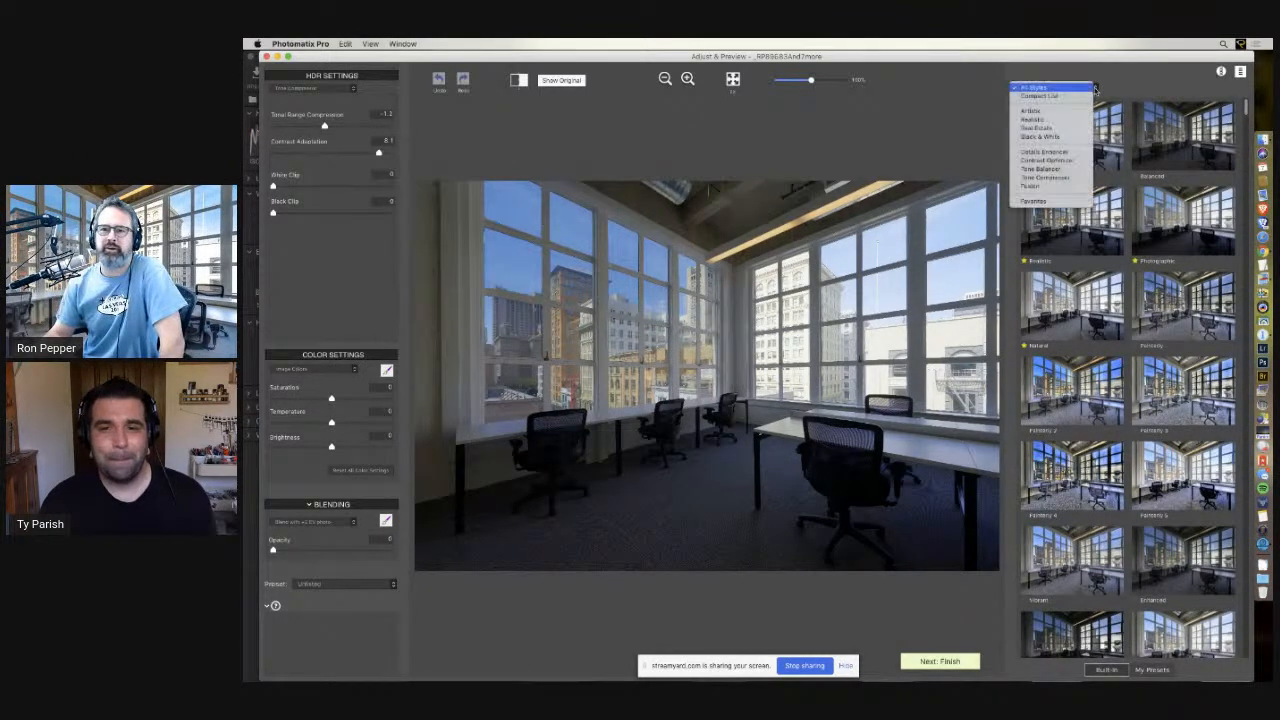
pyautogui.click(1040, 111)
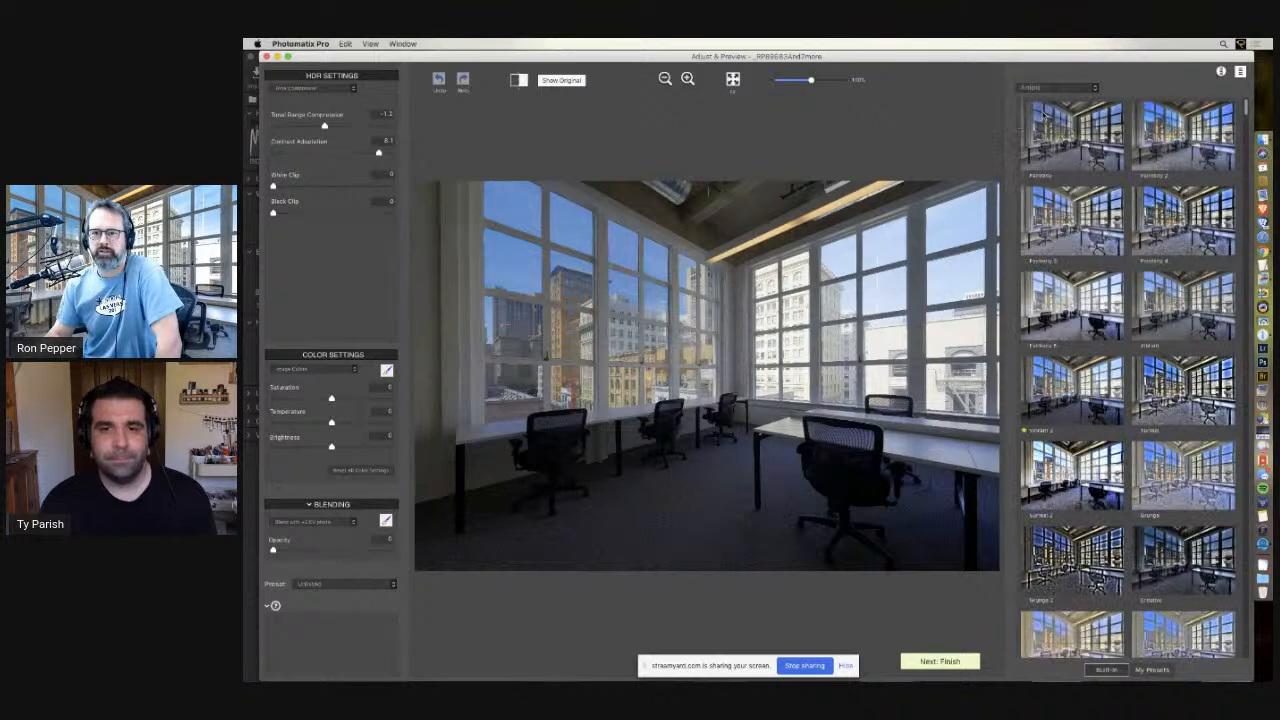
pyautogui.click(1096, 91)
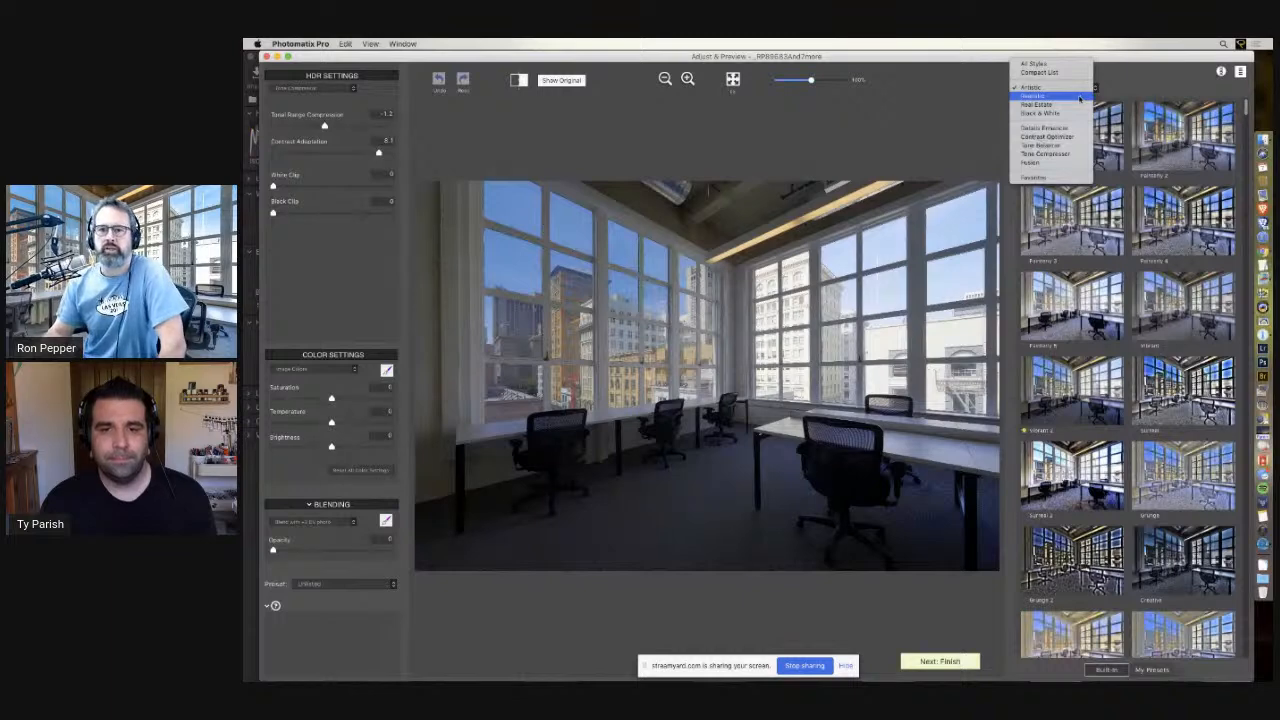
pyautogui.click(1077, 97)
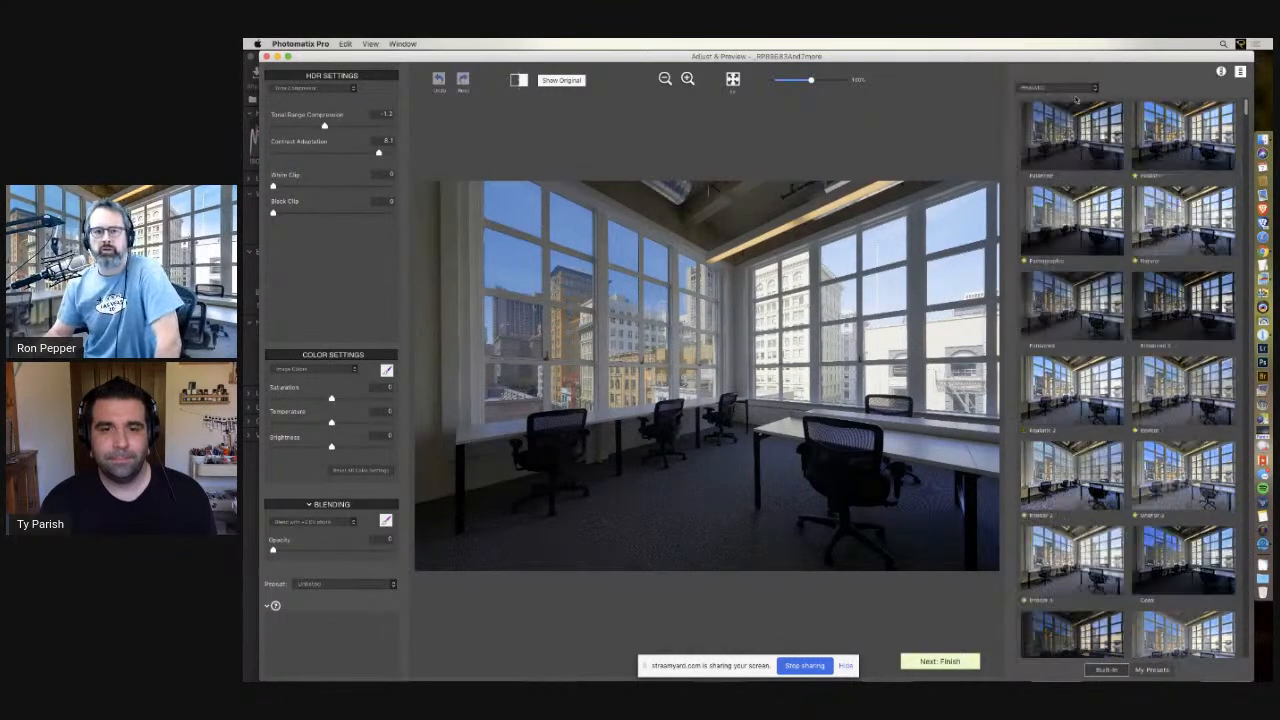
# Try the Natural preset on the office image, and replace it with Interior 2, raising Shadows close to its maximum and increasing Brightness
pyautogui.click(1190, 210)
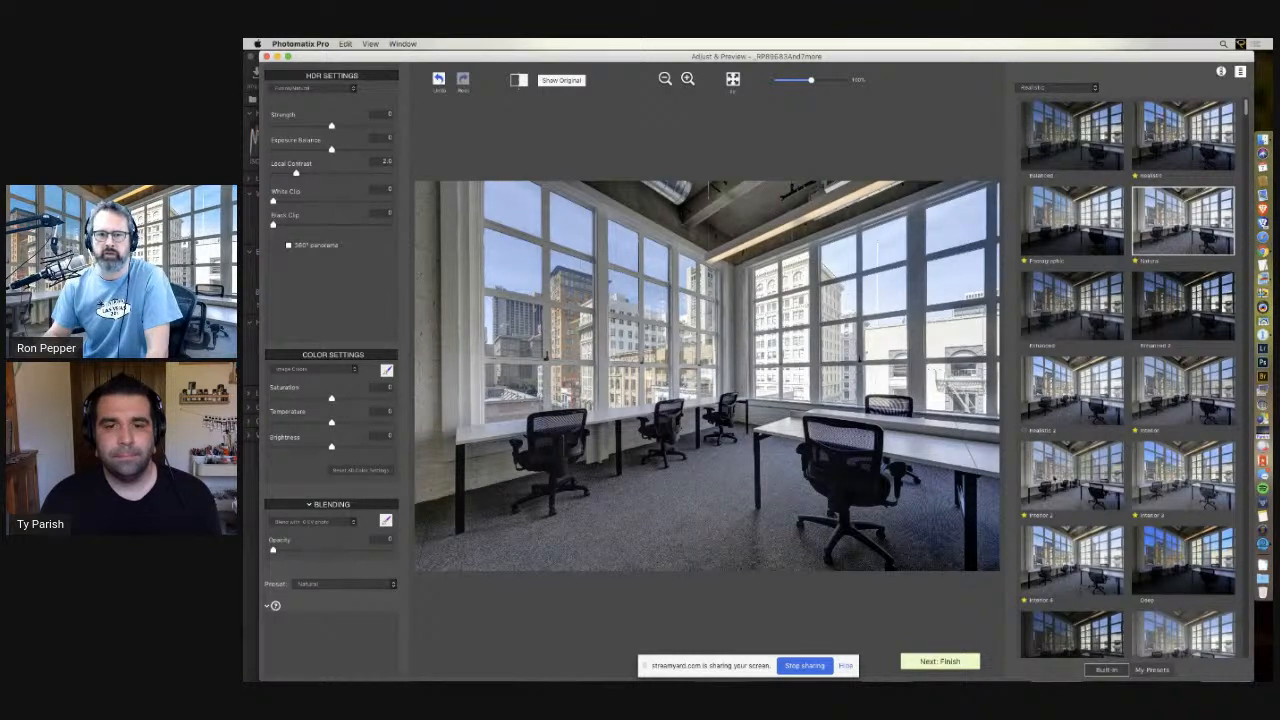
pyautogui.click(1071, 475)
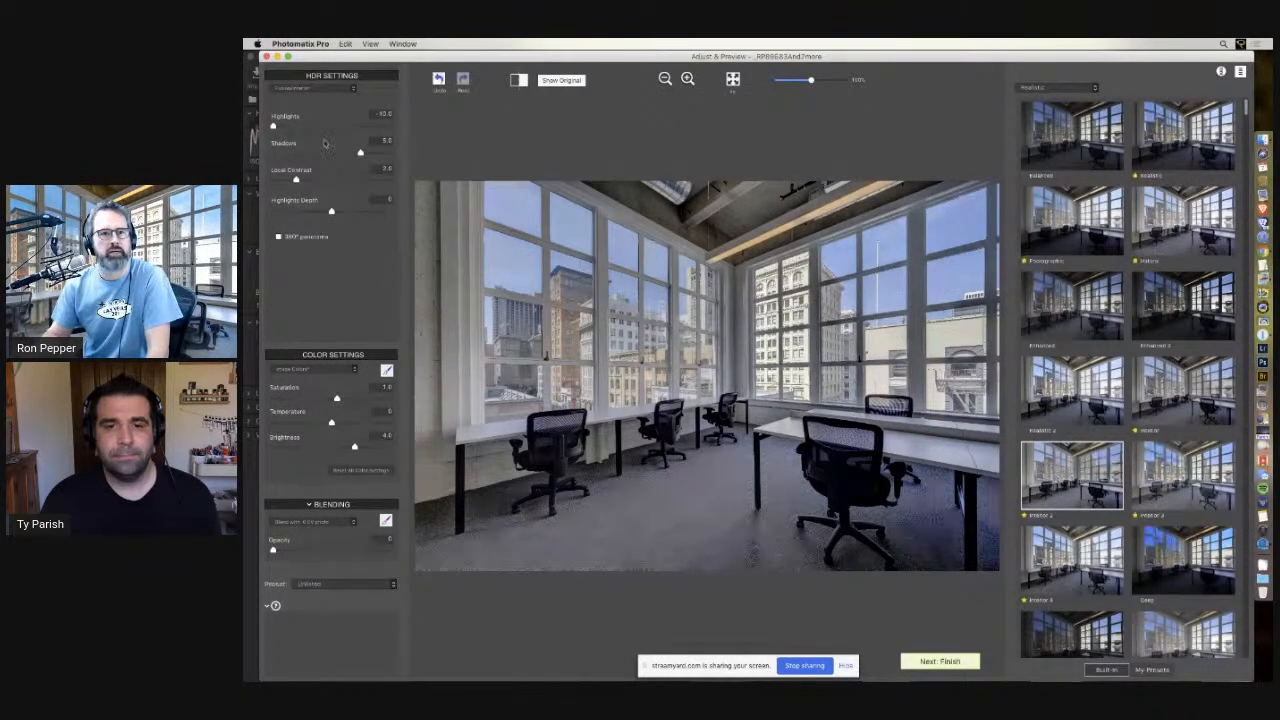
pyautogui.moveTo(360, 152); pyautogui.dragTo(390, 152)
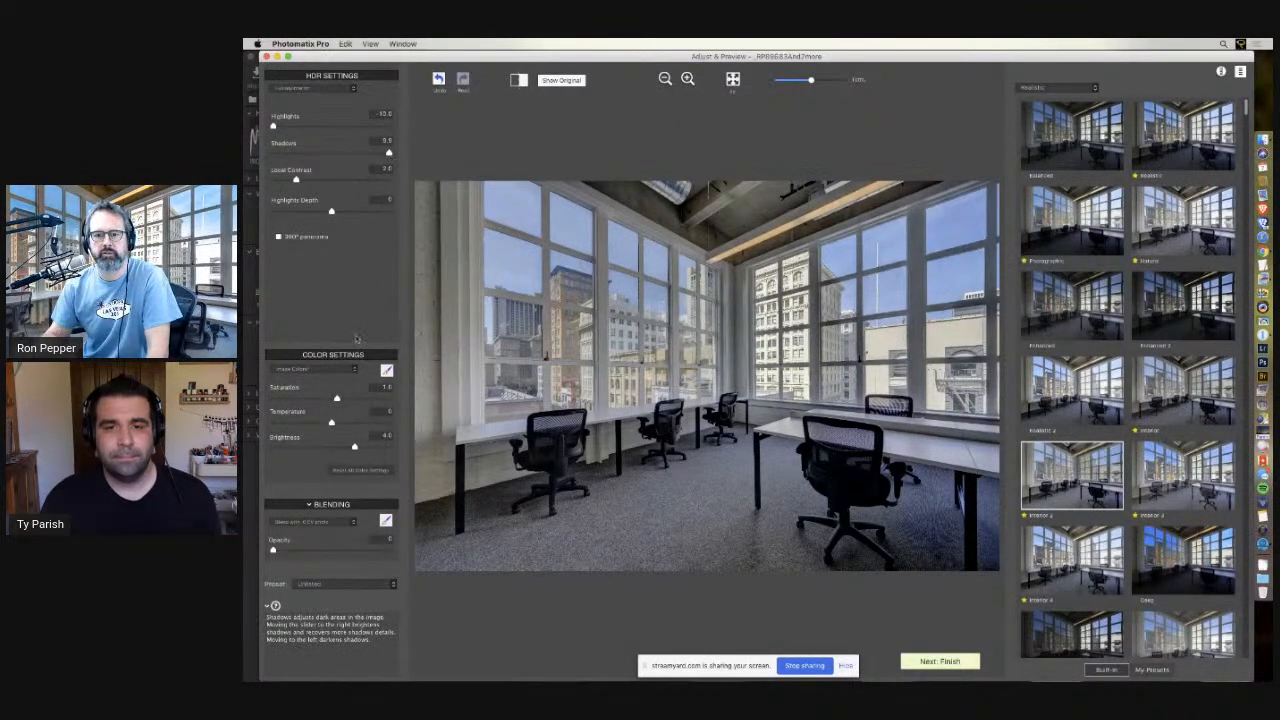
pyautogui.moveTo(354, 446); pyautogui.dragTo(364, 449)
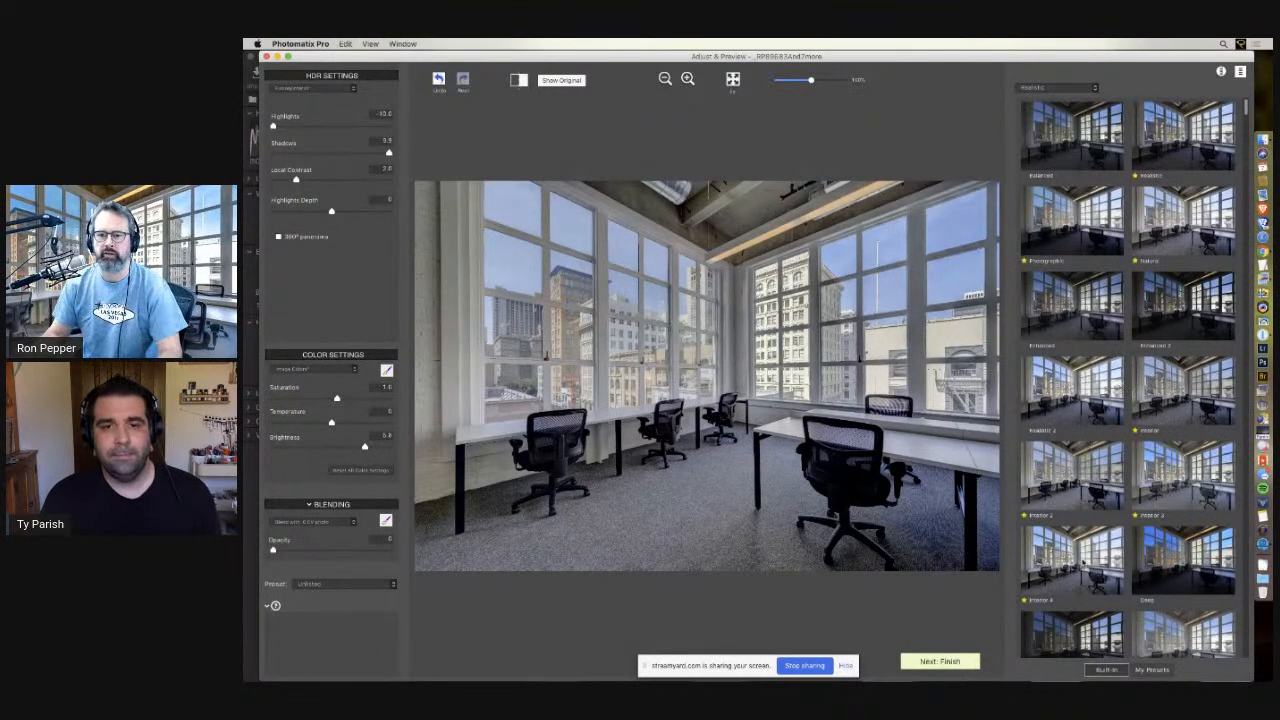
# Try the Interior 4 preset and inspect the chair and the building outside the window in the magnified view
pyautogui.click(1084, 565)
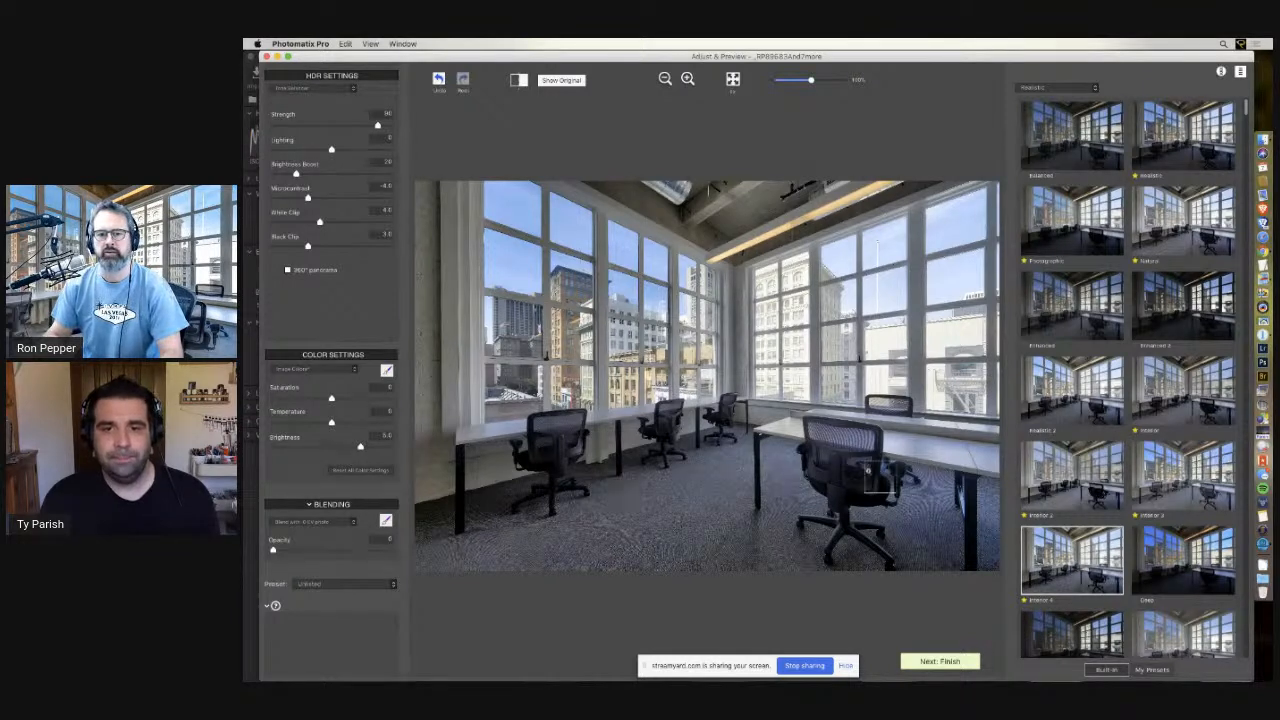
pyautogui.click(830, 452)
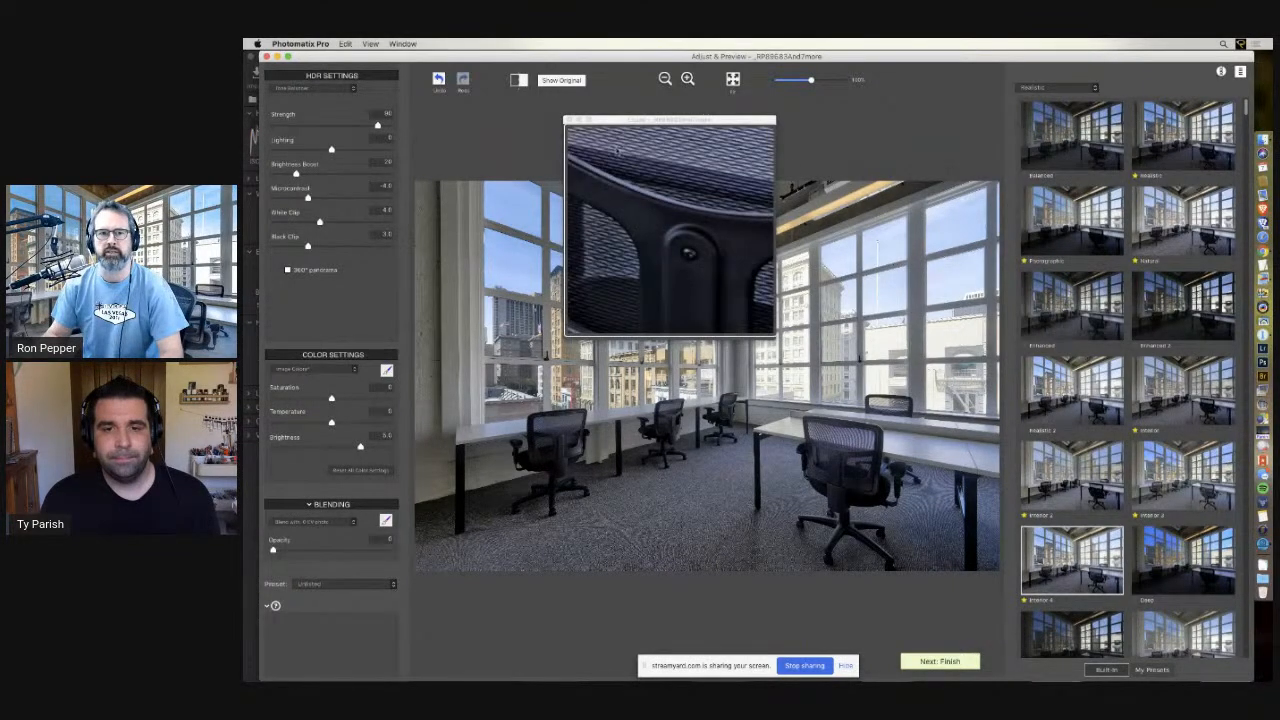
pyautogui.click(570, 121)
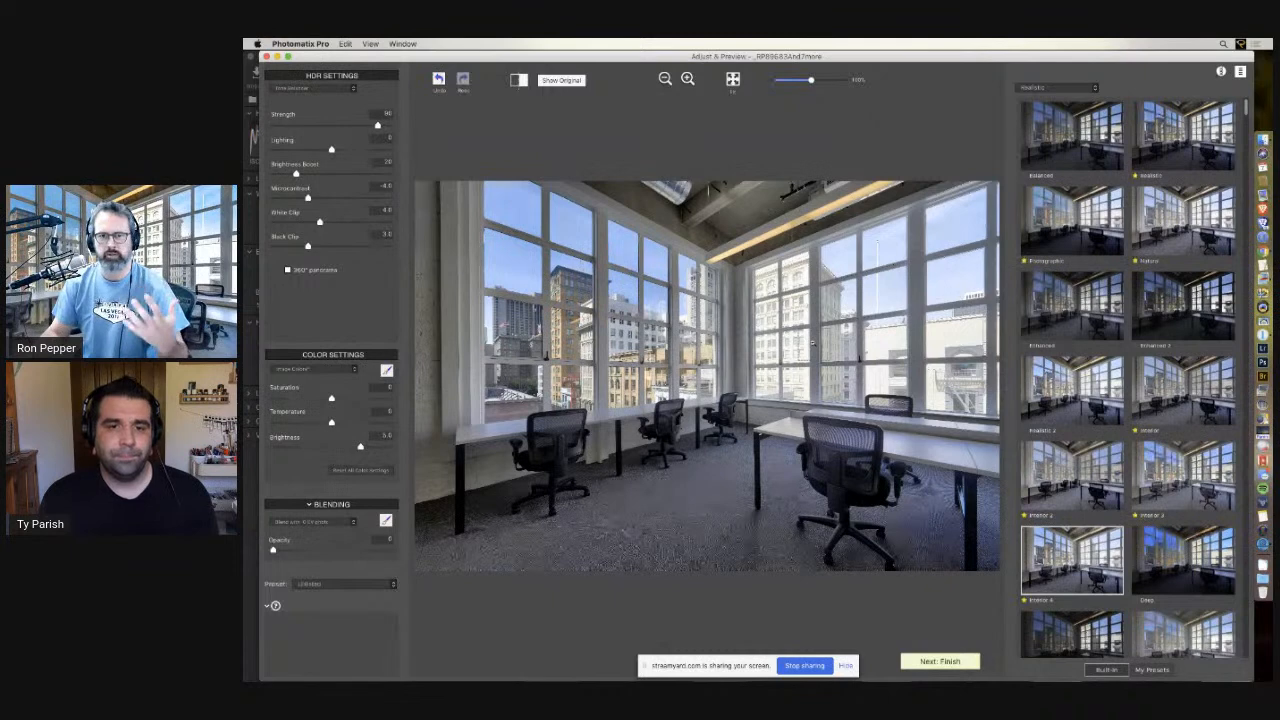
pyautogui.click(830, 295)
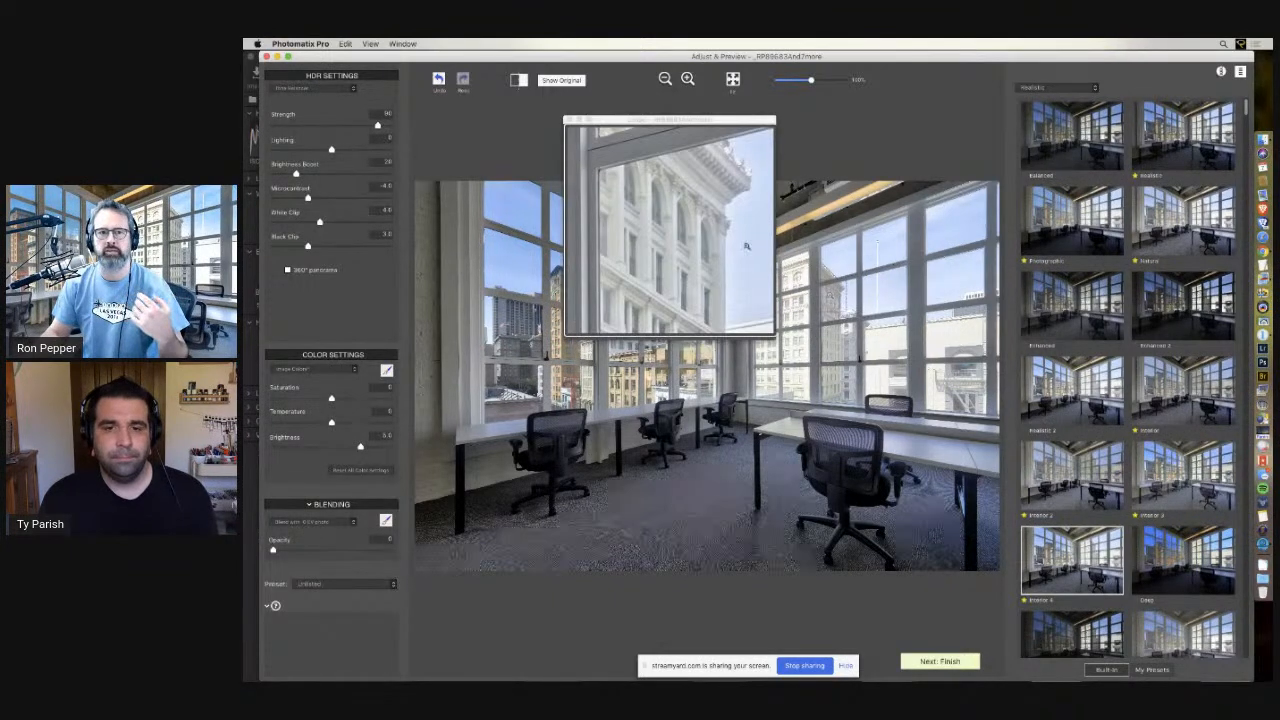
pyautogui.click(746, 246)
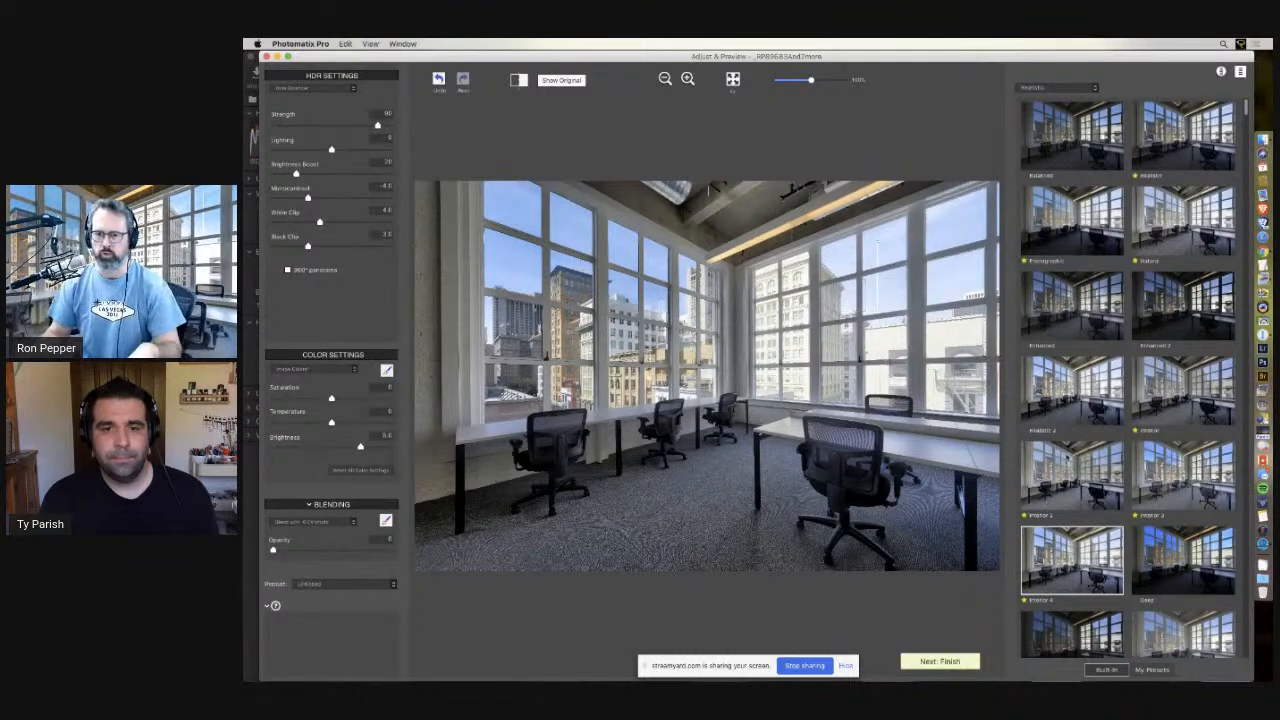
# Try the Interior 3 preset with slightly higher Brightness, lower White Clip, Black Clip and Strength, and Tone Compression at 2.3
pyautogui.scroll(-2, 1134, 533)
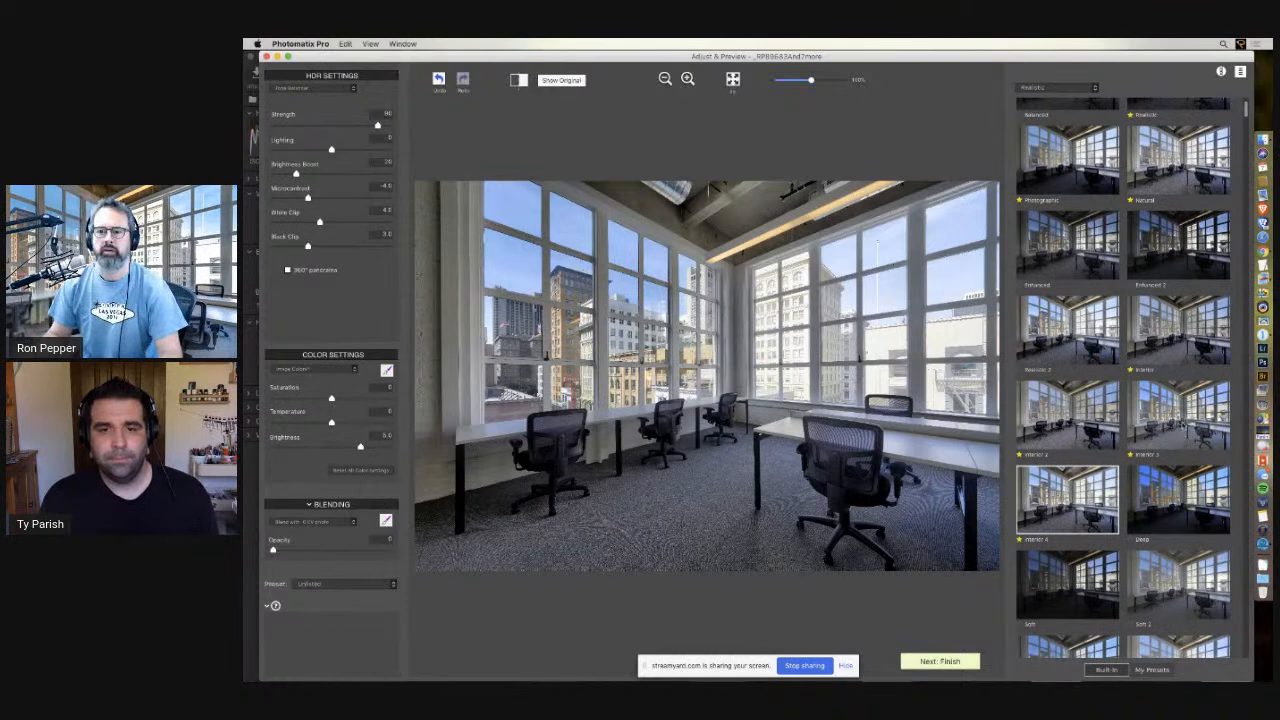
pyautogui.click(1180, 420)
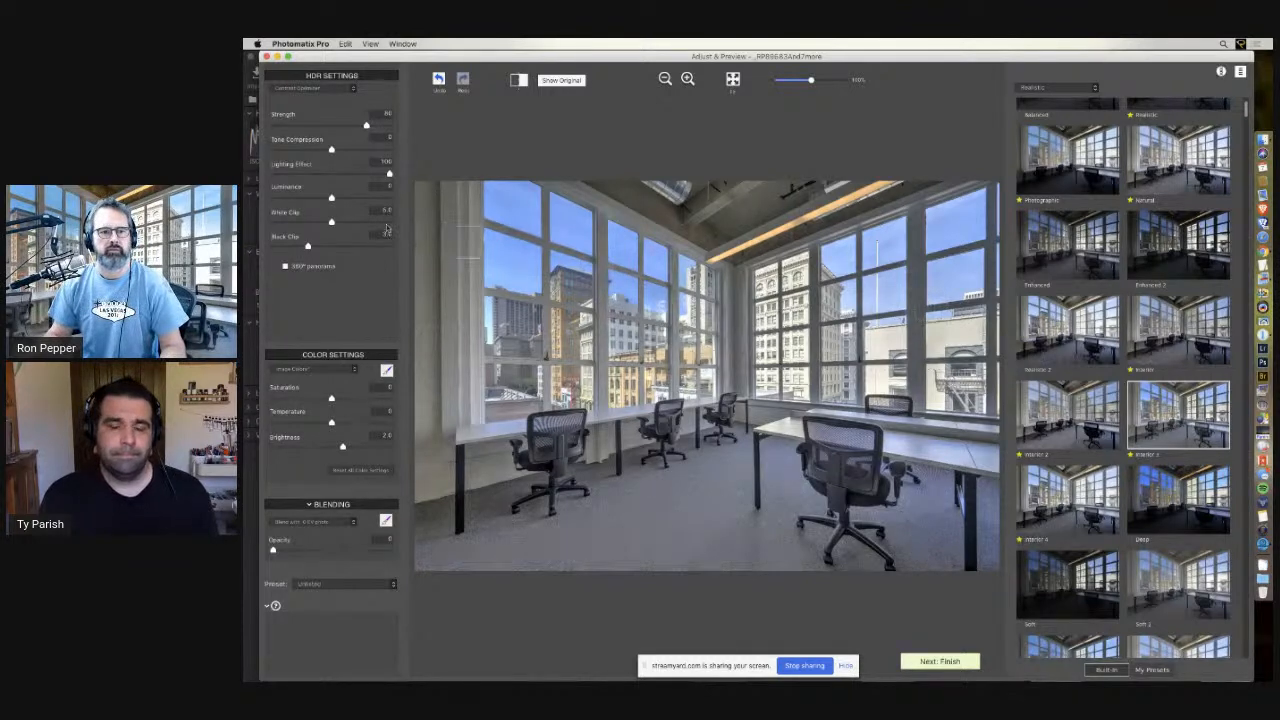
pyautogui.moveTo(343, 447); pyautogui.dragTo(353, 447)
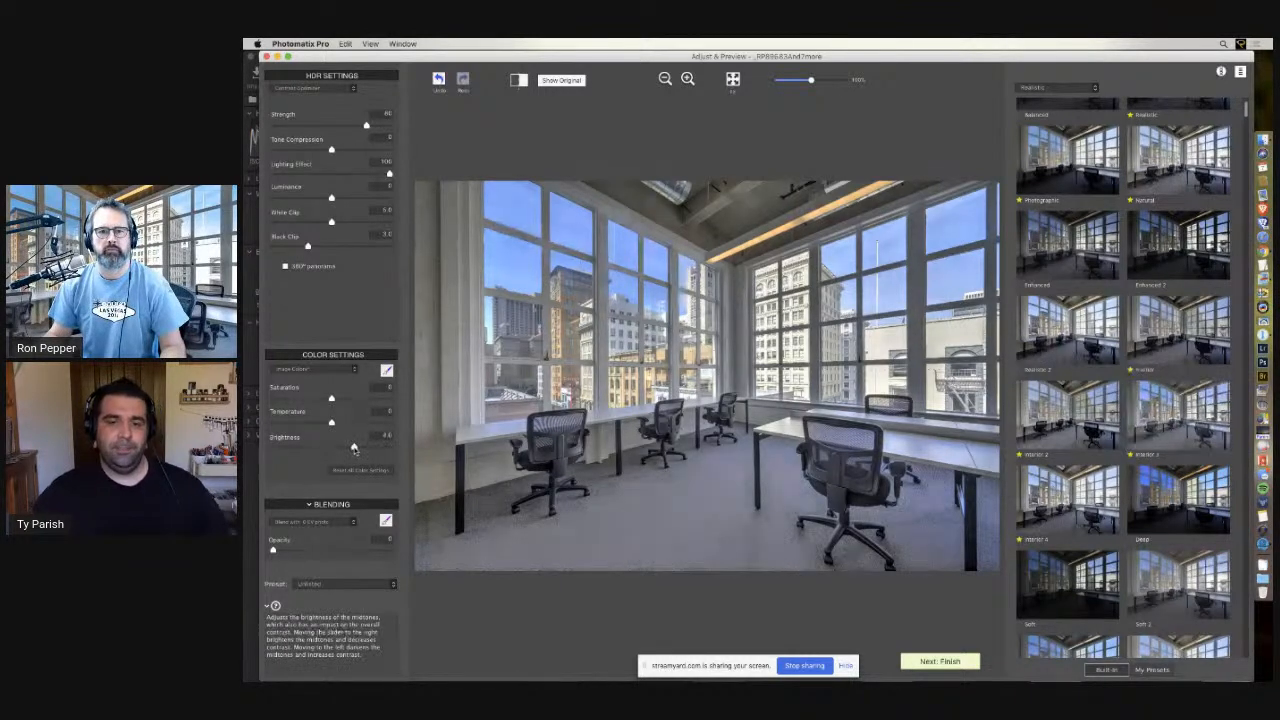
pyautogui.moveTo(353, 447); pyautogui.dragTo(348, 450)
pyautogui.moveTo(331, 222); pyautogui.dragTo(311, 223)
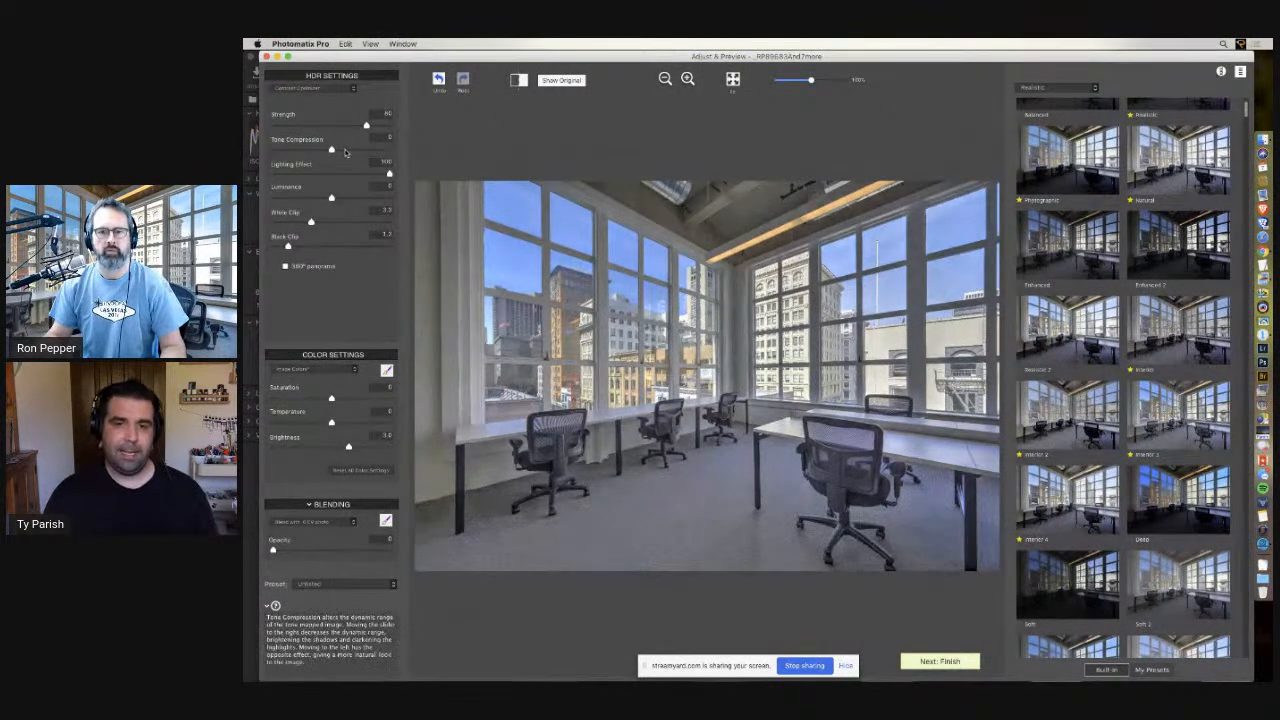
pyautogui.click(345, 150)
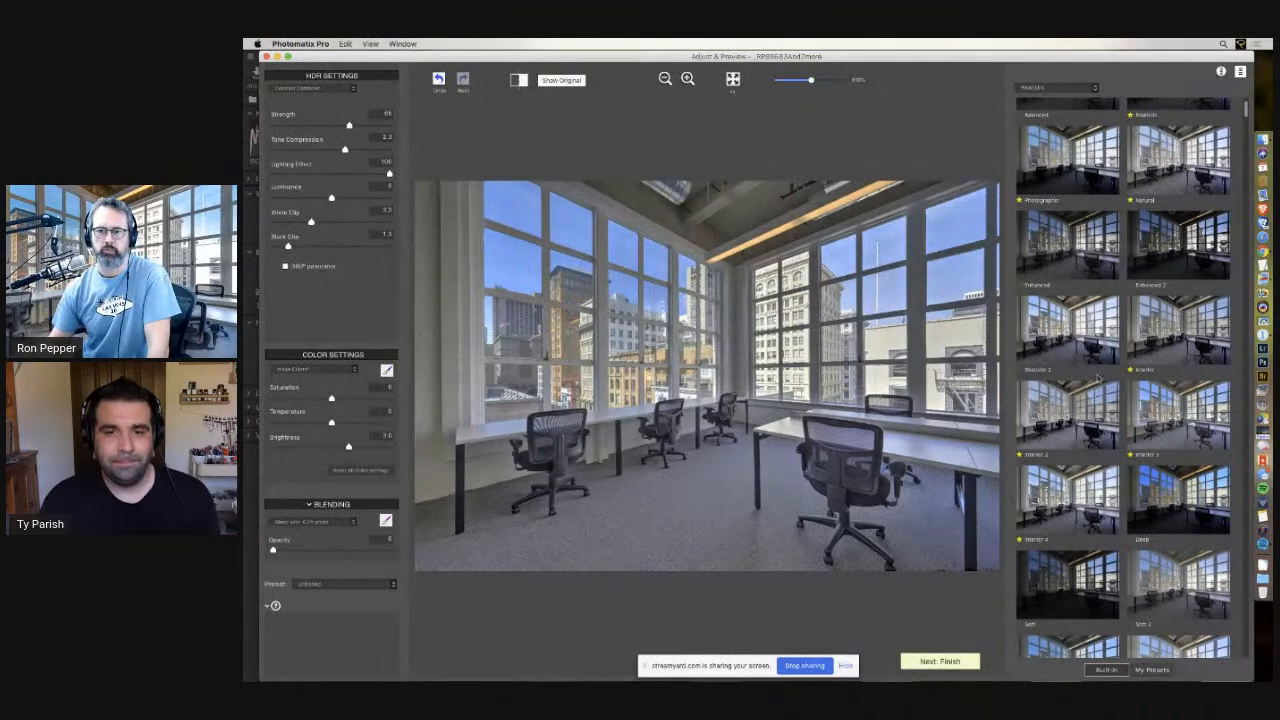
# Browse the Realistic presets, try Soft 2 on the office image and switch the HDR method to Tone Balancer
pyautogui.scroll(3, 1098, 376)
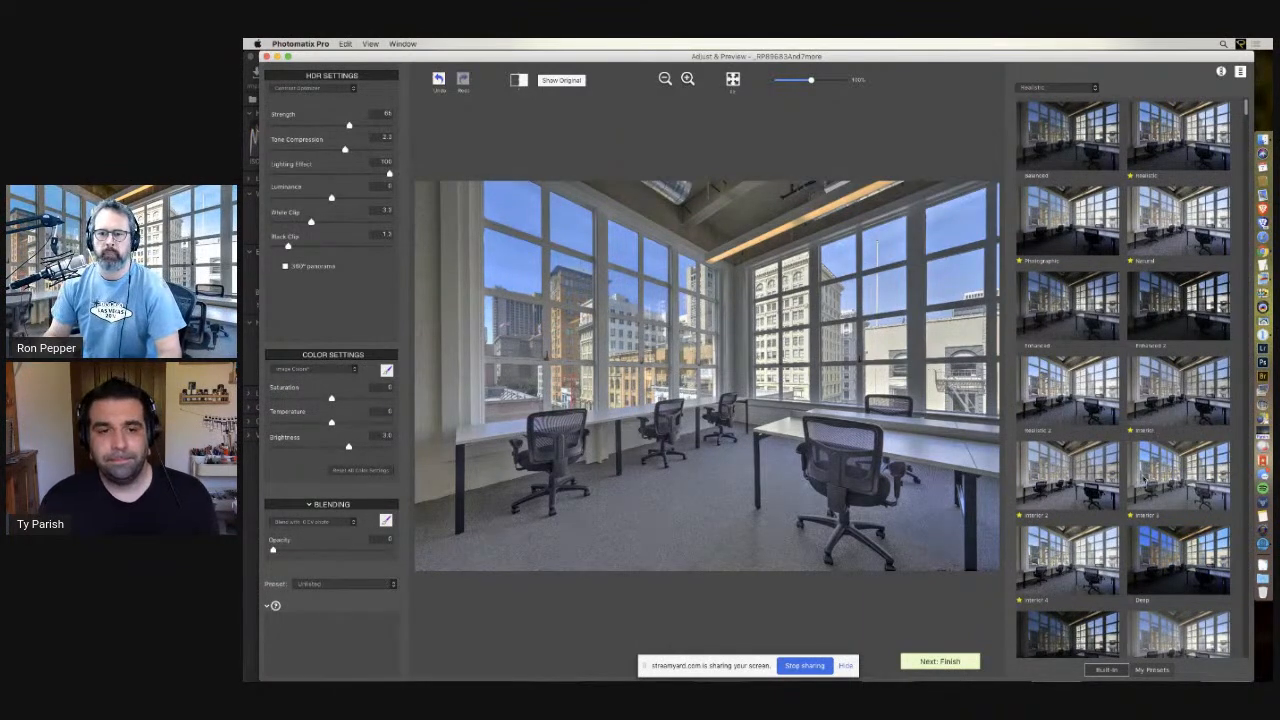
pyautogui.scroll(-3, 1155, 430)
pyautogui.scroll(-2, 1146, 477)
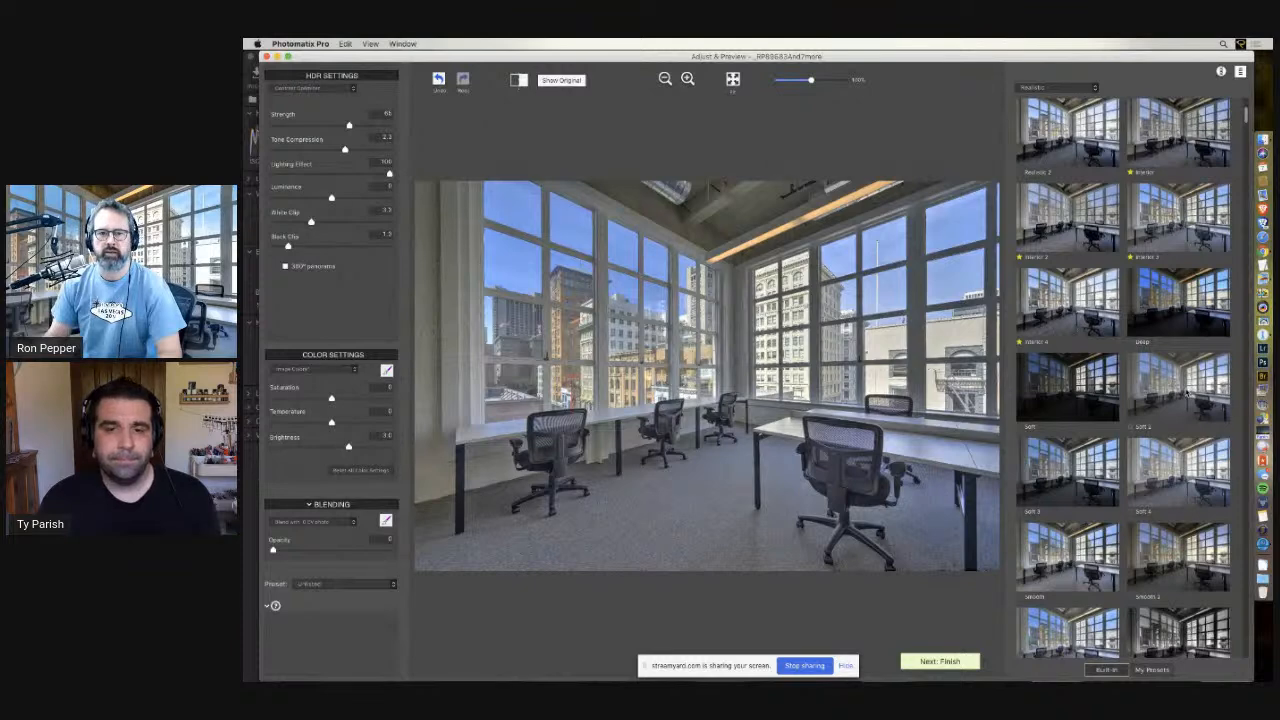
pyautogui.click(1187, 395)
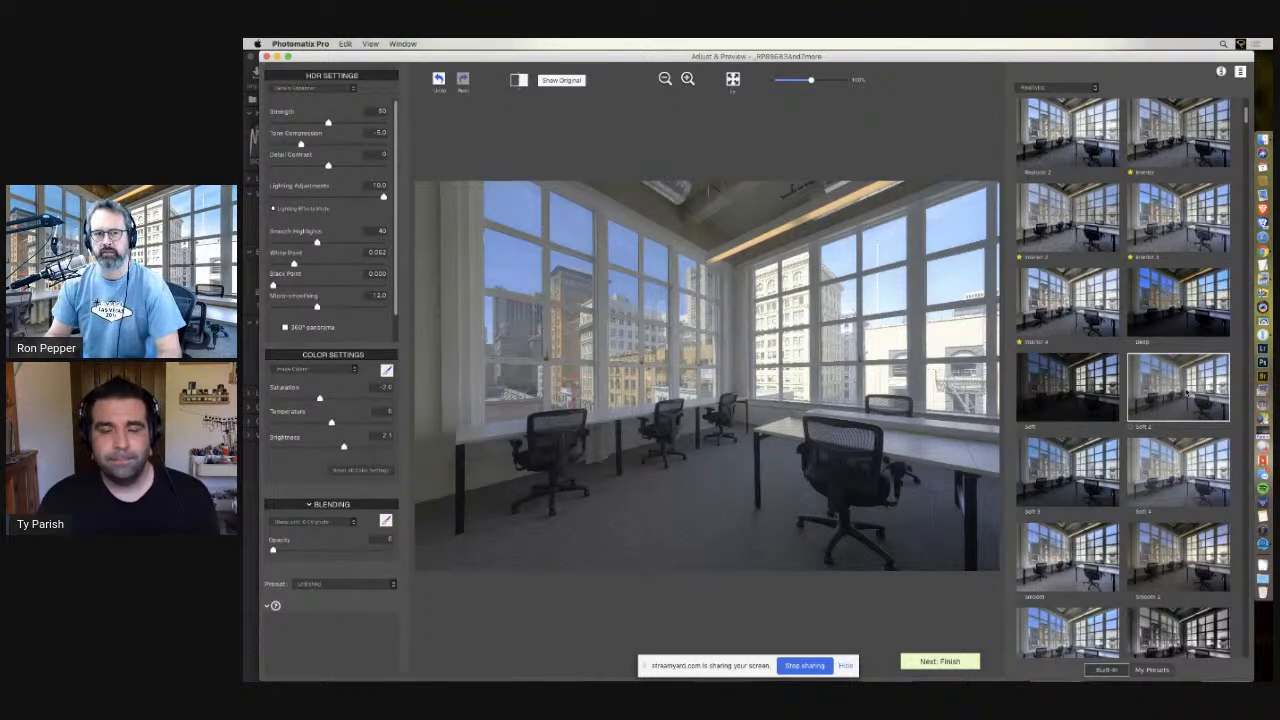
pyautogui.scroll(-5, 1187, 395)
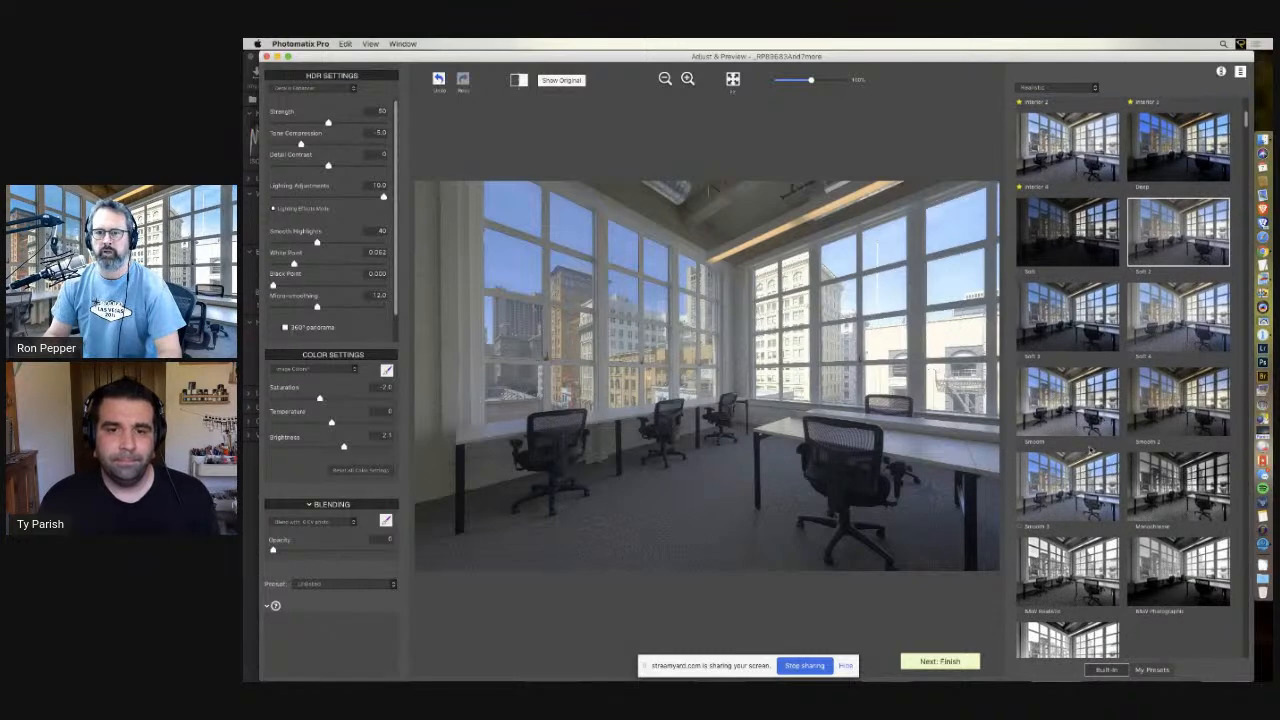
pyautogui.scroll(12, 1092, 450)
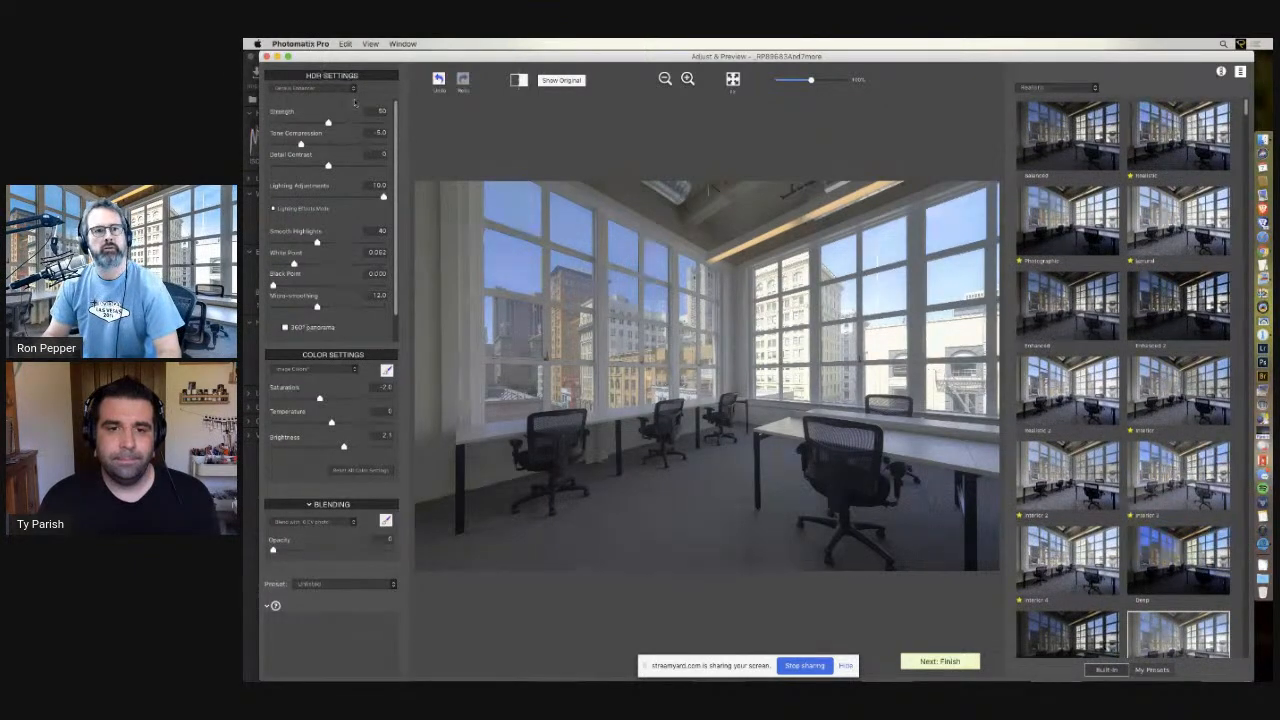
pyautogui.click(345, 88)
pyautogui.click(335, 130)
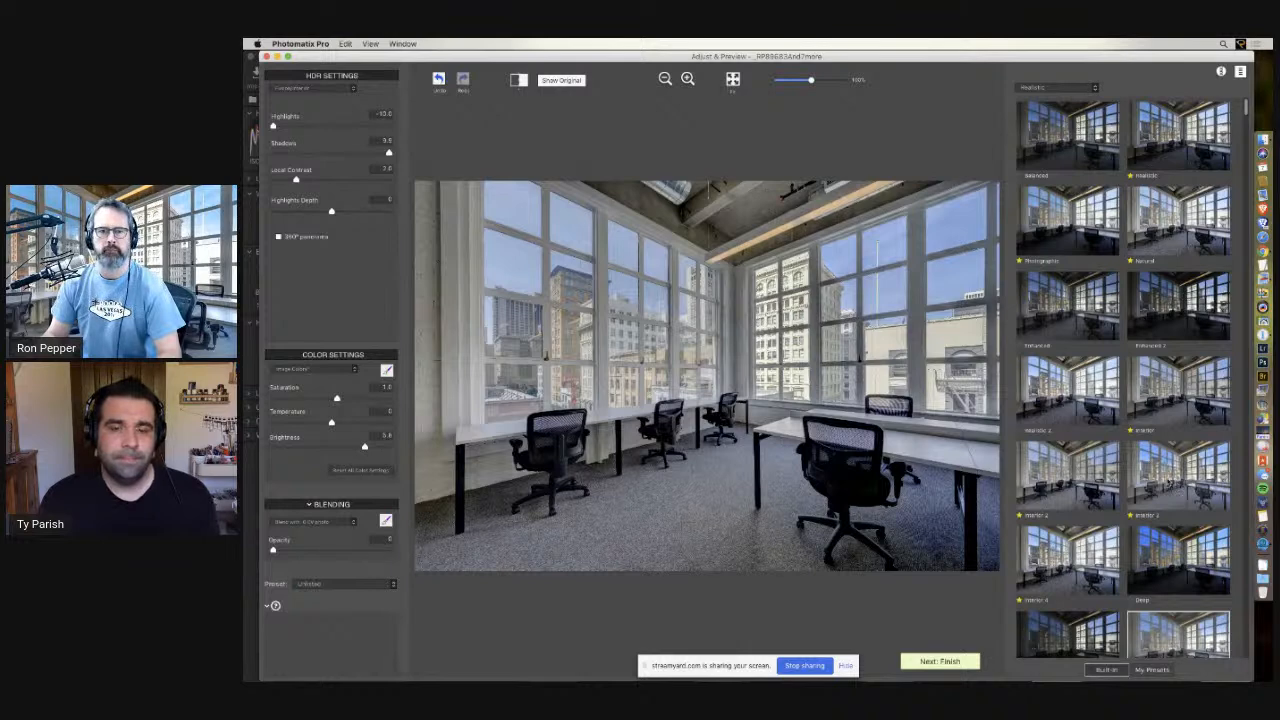
# Apply the Interior 3 preset to the office image, finish the tone mapping and reimport the saved result into Capture One
pyautogui.click(1175, 478)
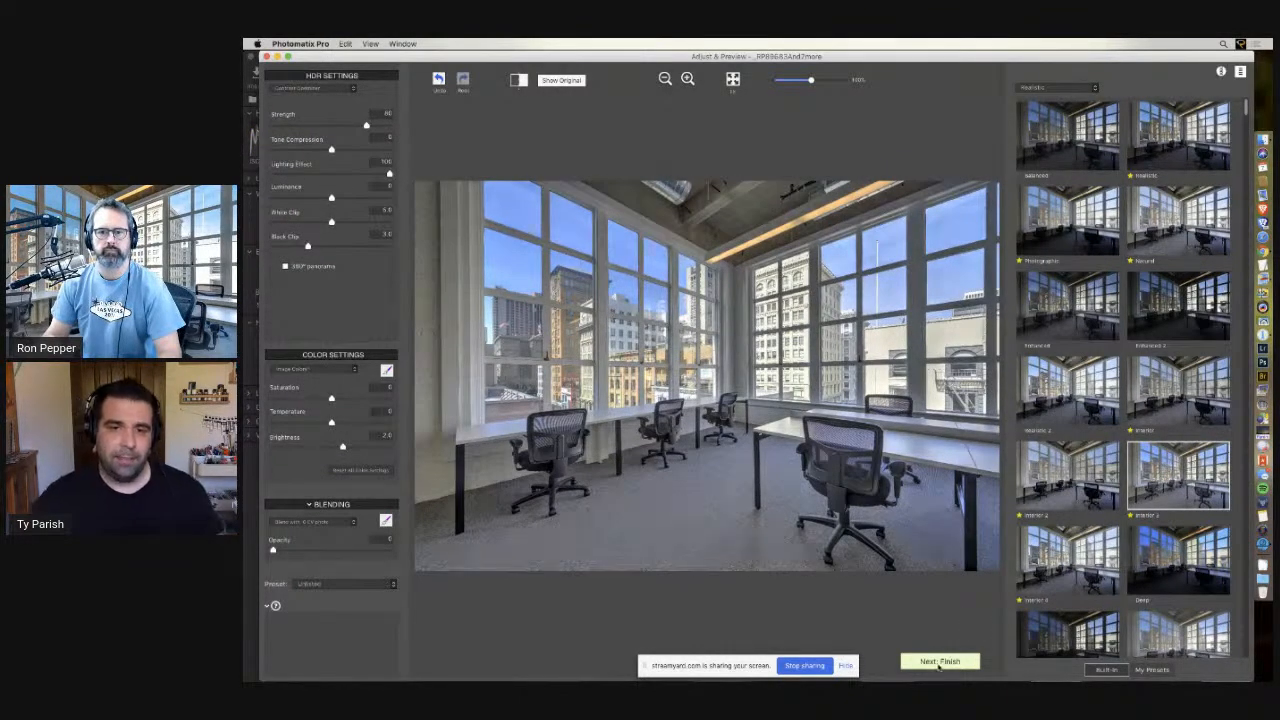
pyautogui.click(939, 663)
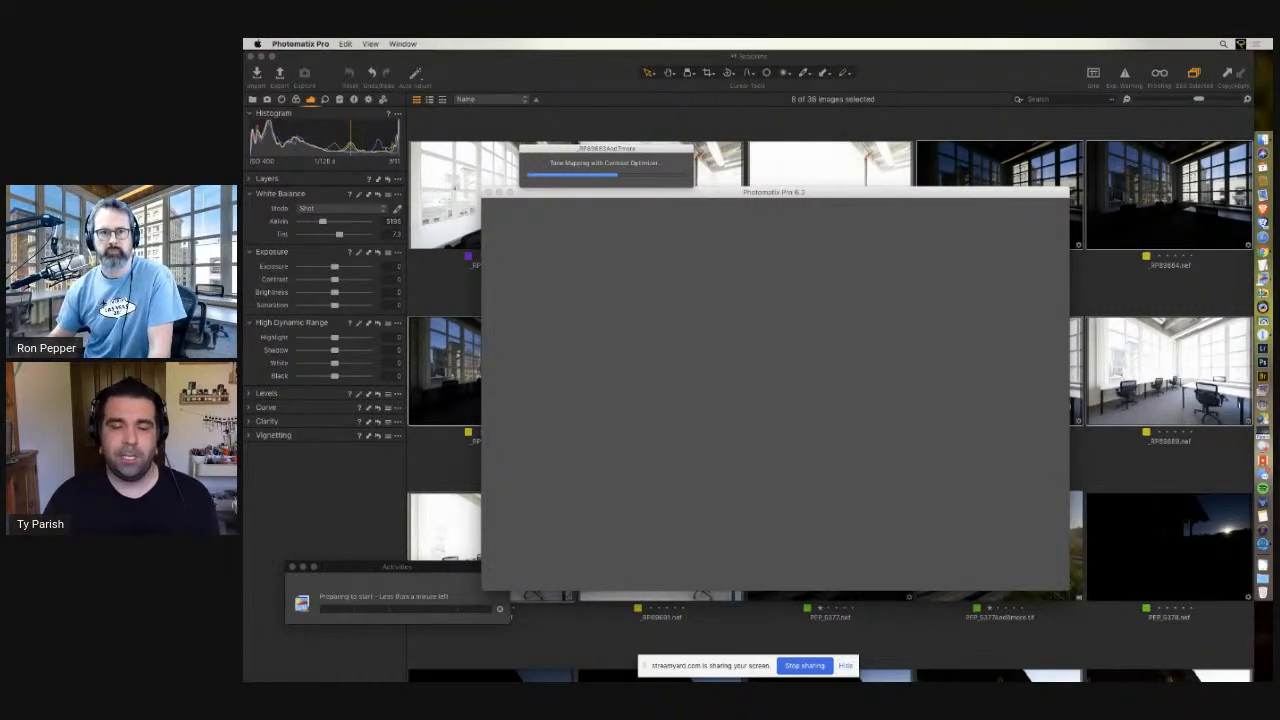
pyautogui.moveTo(667, 152); pyautogui.dragTo(670, 217)
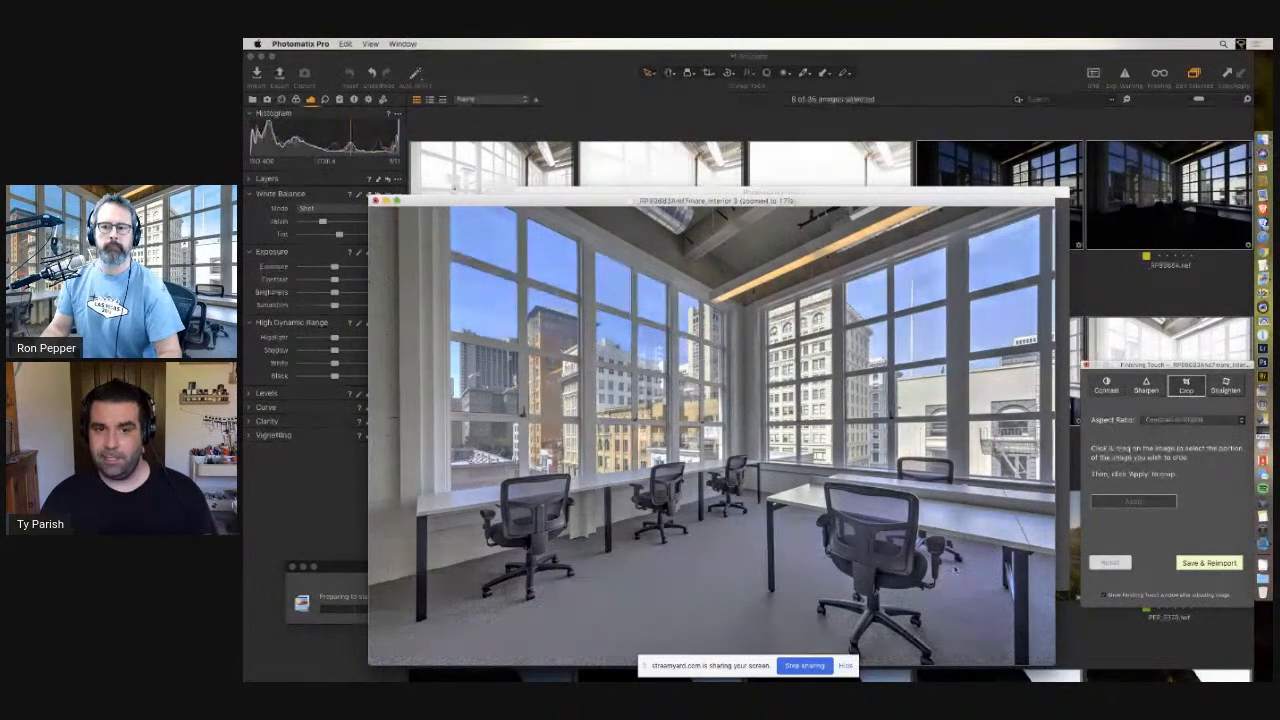
pyautogui.click(1206, 563)
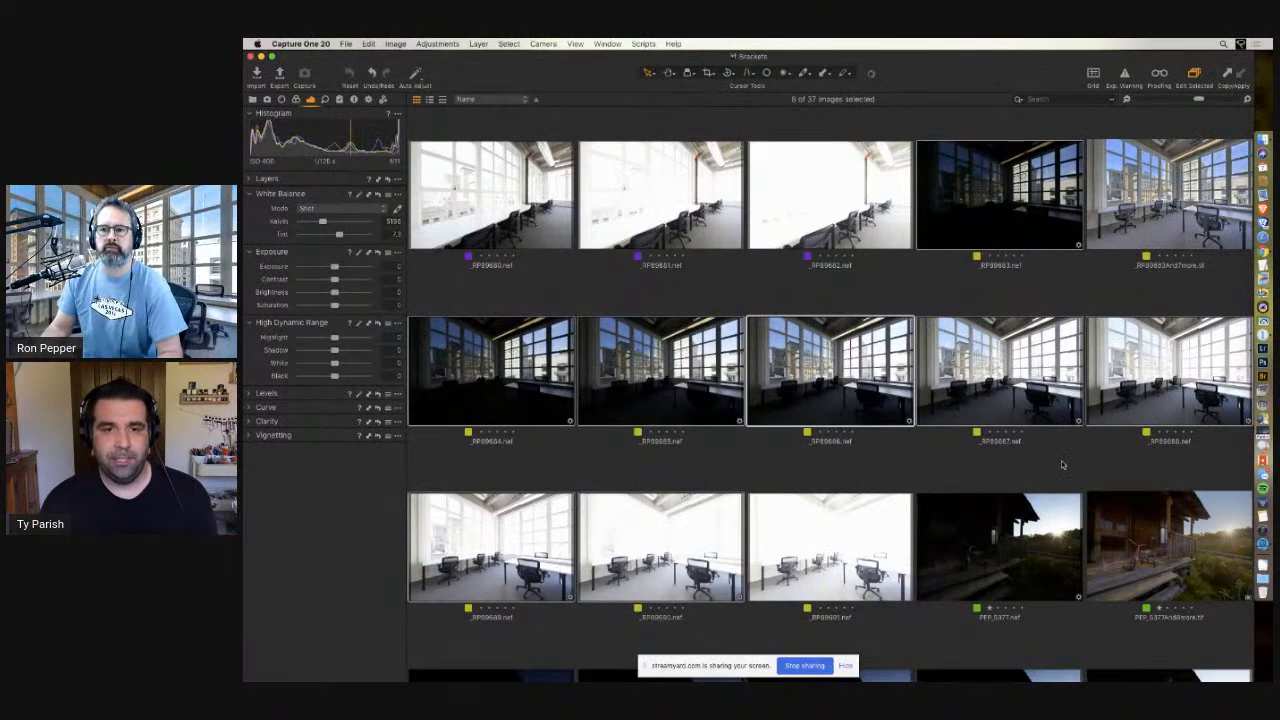
# Open the reimported office HDR image in the large viewer and lower its Exposure to about -1.04
pyautogui.scroll(1, 1063, 466)
pyautogui.doubleClick(1155, 240)
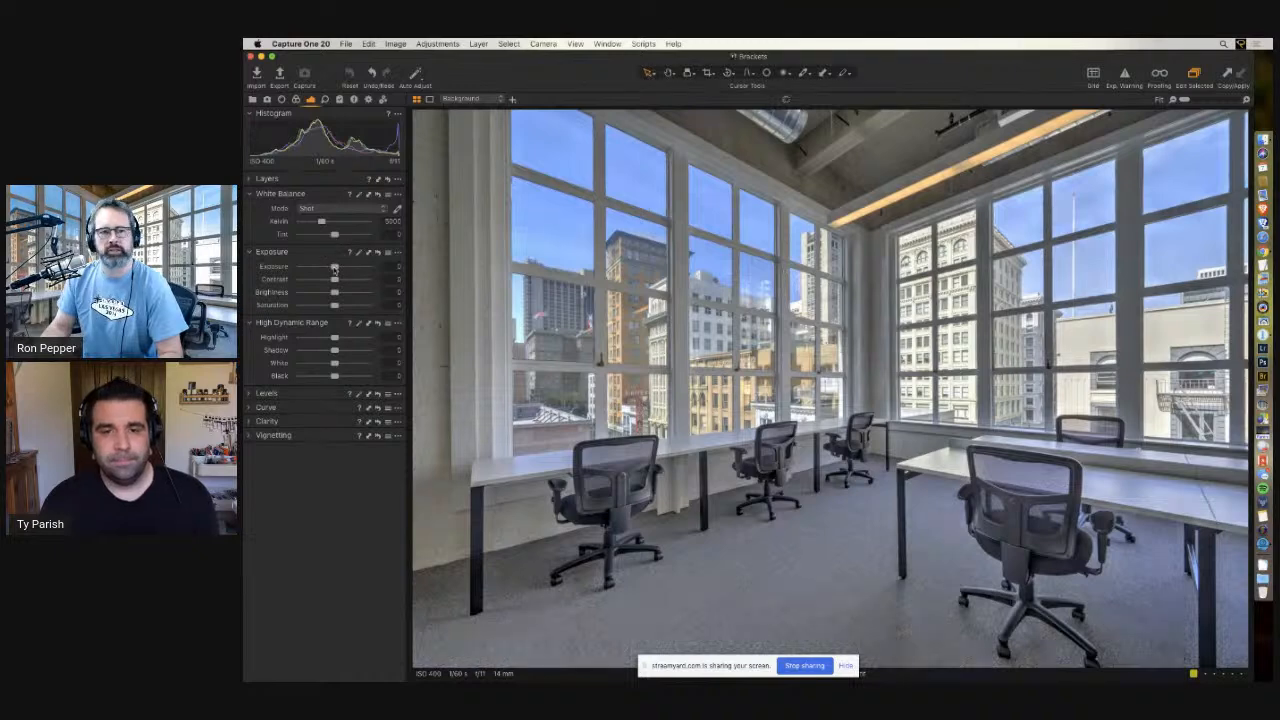
pyautogui.moveTo(334, 268); pyautogui.dragTo(325, 268)
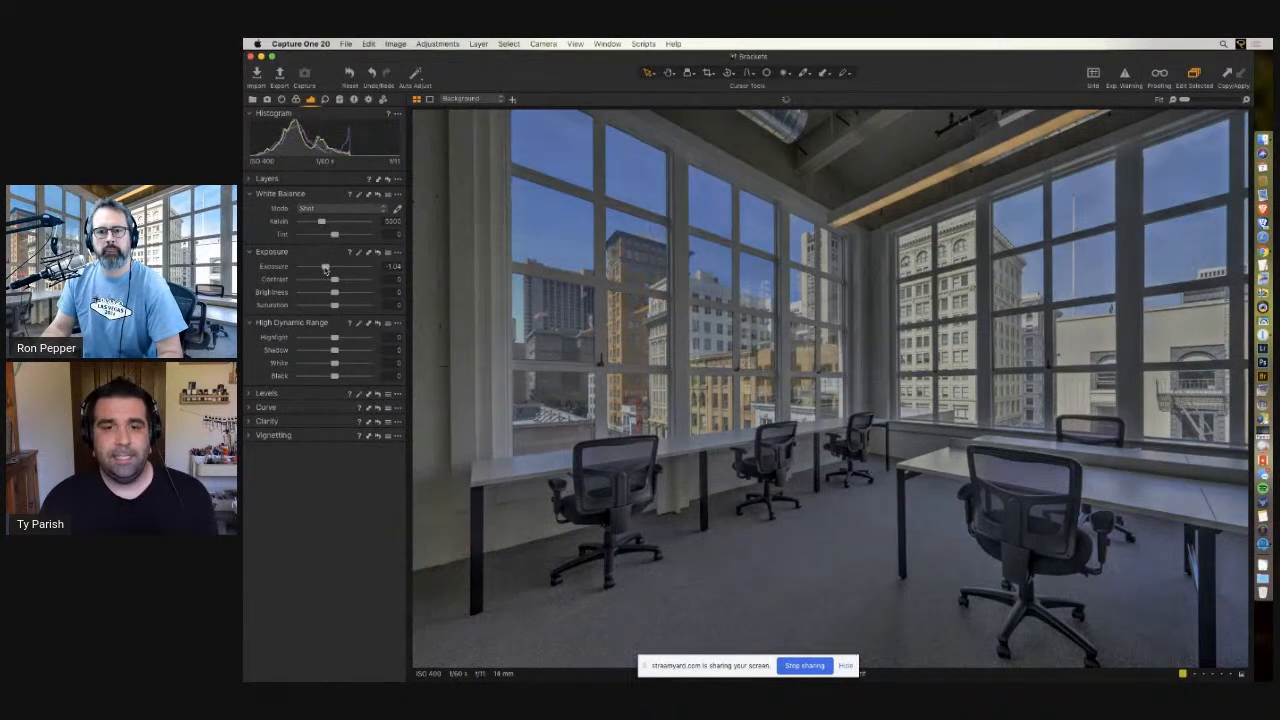
# Reset the office HDR image's Exposure to 0 and raise its Contrast to about 16
pyautogui.doubleClick(325, 268)
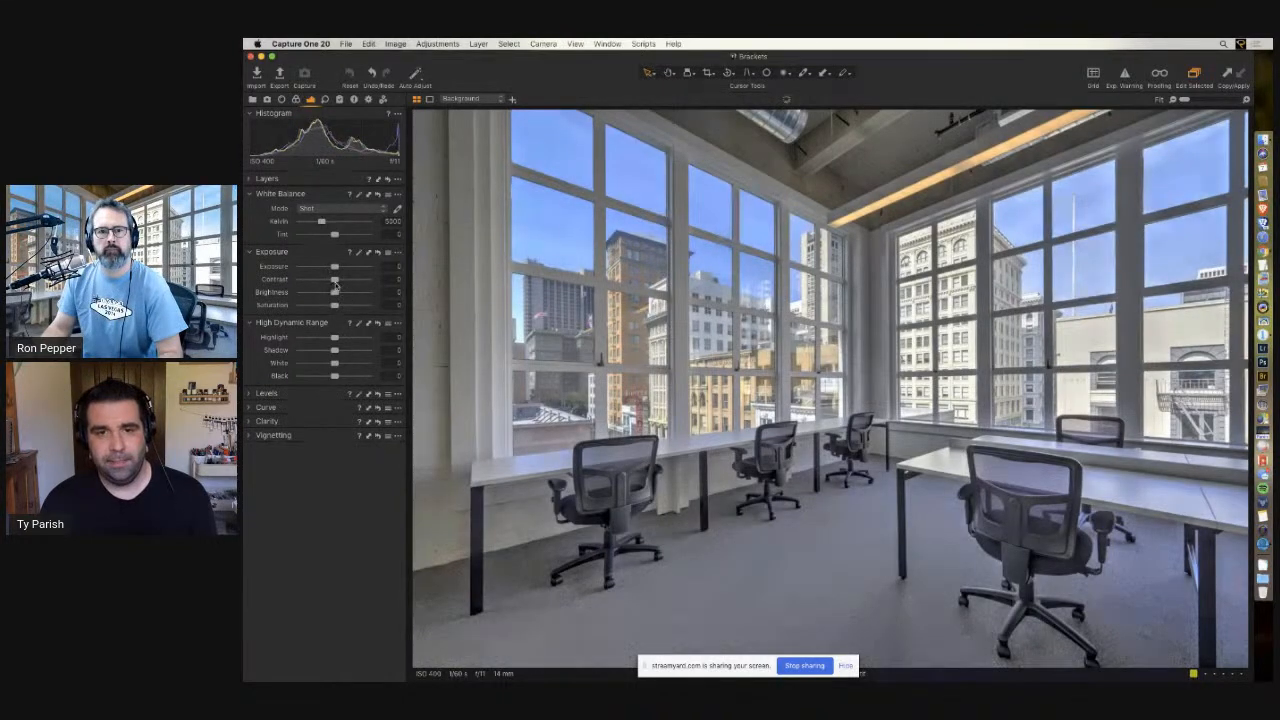
pyautogui.moveTo(336, 283); pyautogui.dragTo(346, 285)
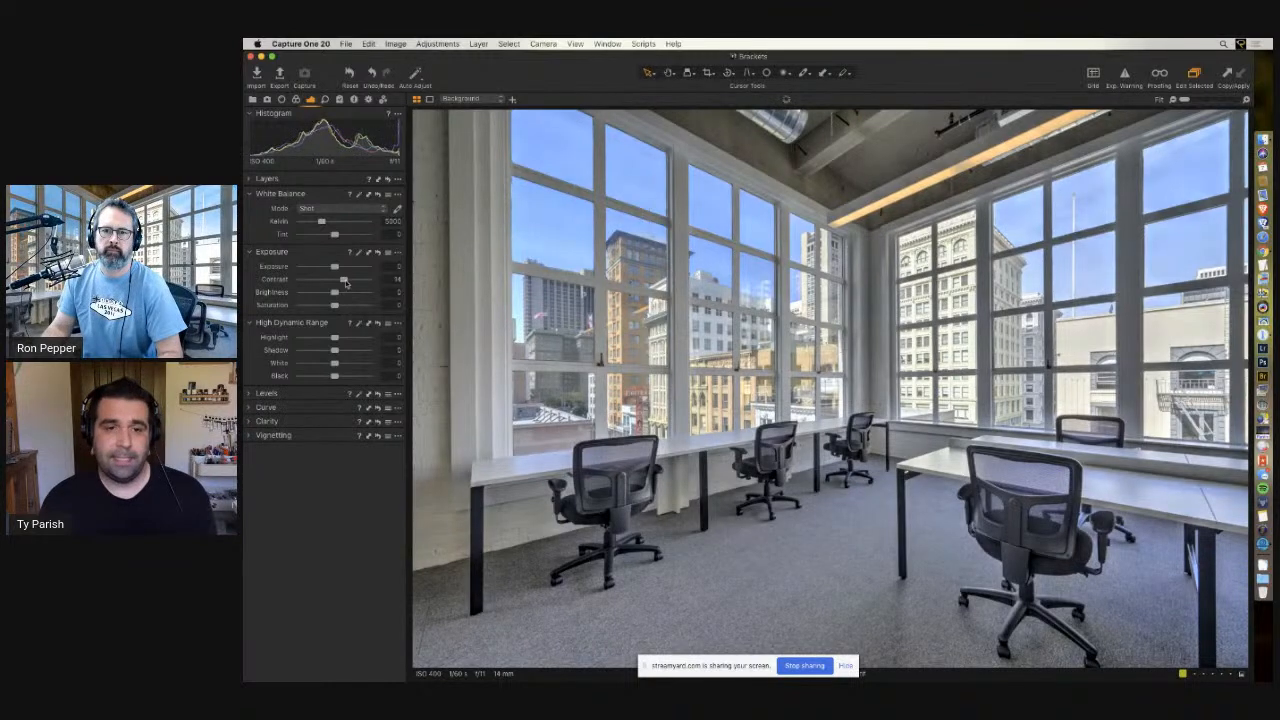
pyautogui.moveTo(347, 284); pyautogui.dragTo(349, 283)
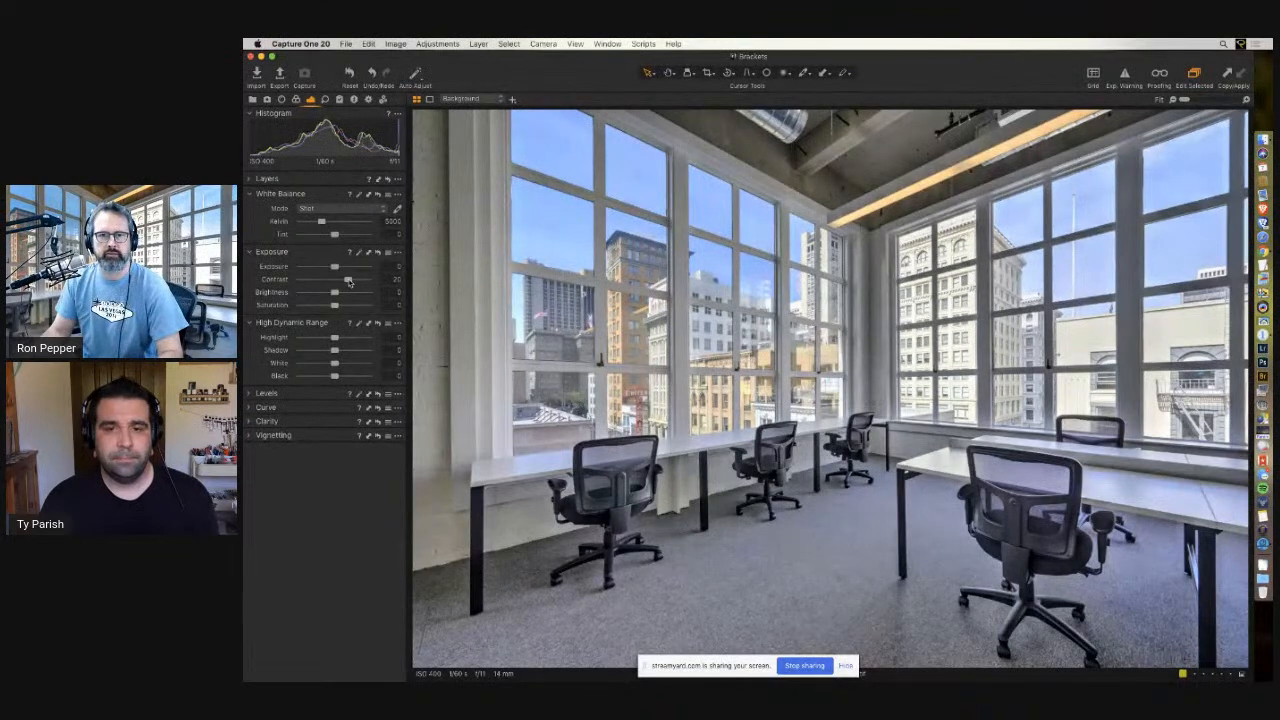
pyautogui.moveTo(348, 283); pyautogui.dragTo(342, 281)
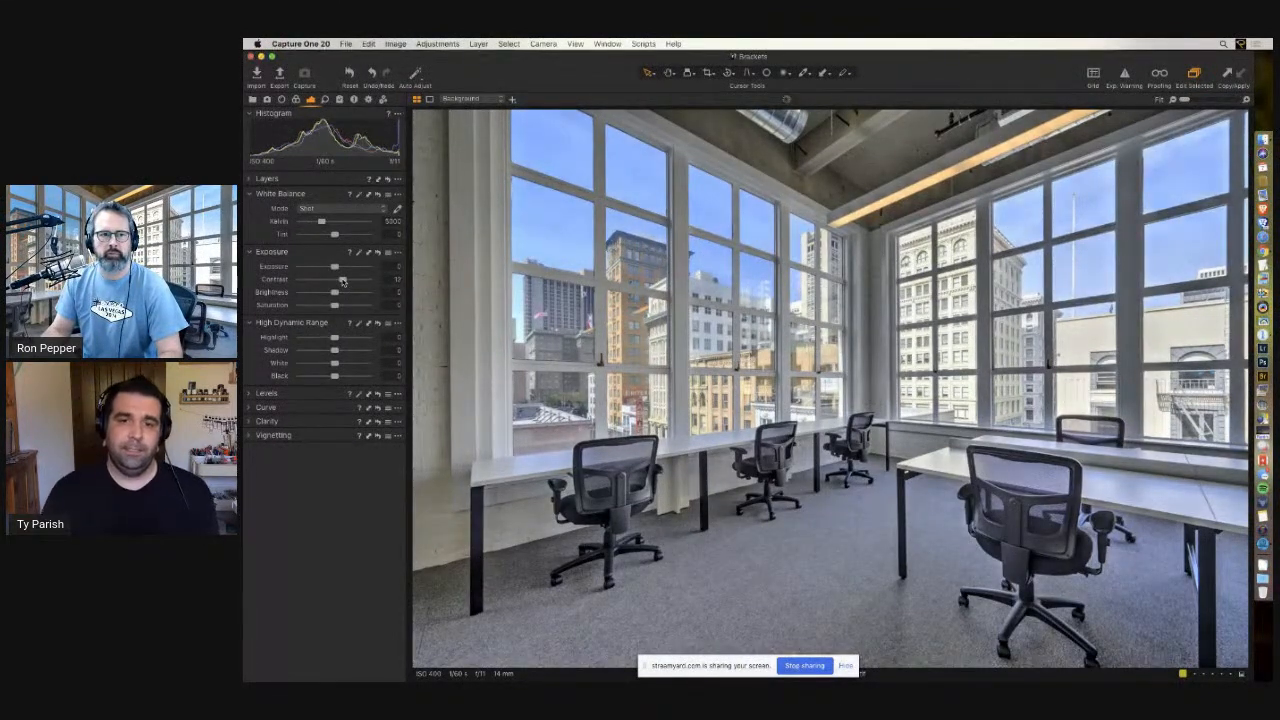
pyautogui.moveTo(343, 283); pyautogui.dragTo(346, 283)
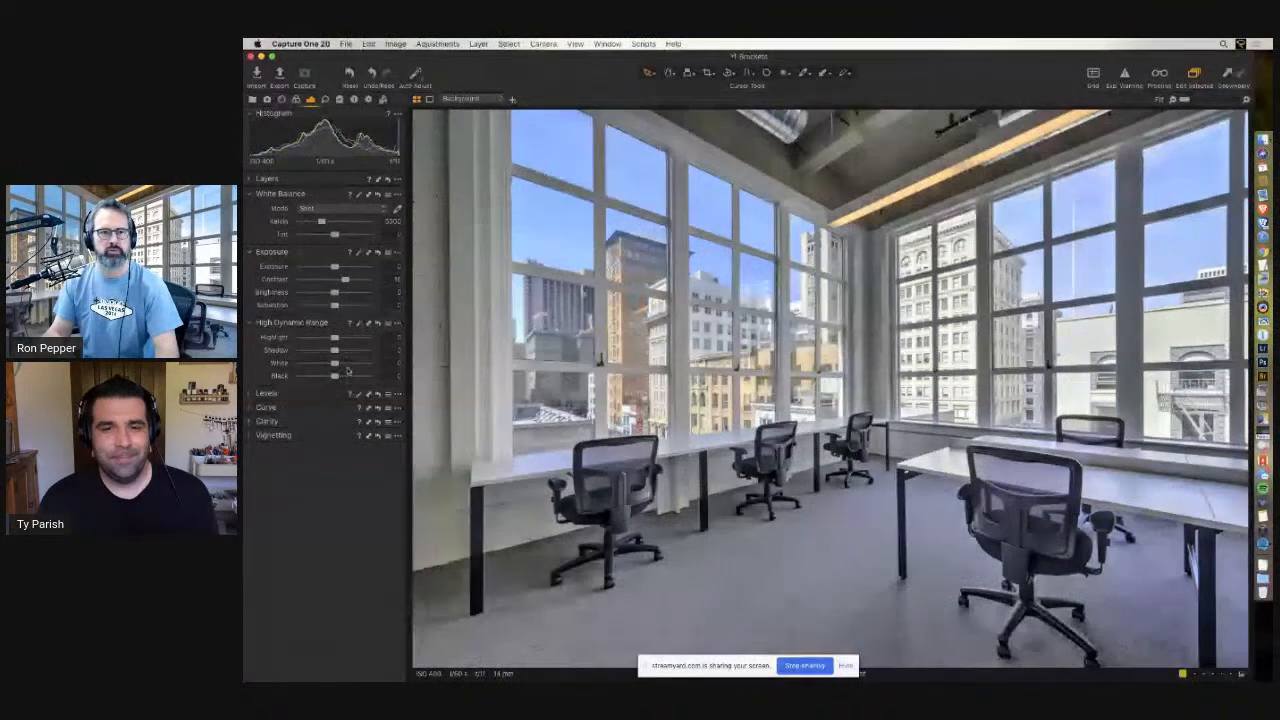
# Adjust the office HDR image's High Dynamic Range sliders: White about 30, Black about 45 and Shadow about -26
pyautogui.moveTo(334, 363); pyautogui.dragTo(345, 365)
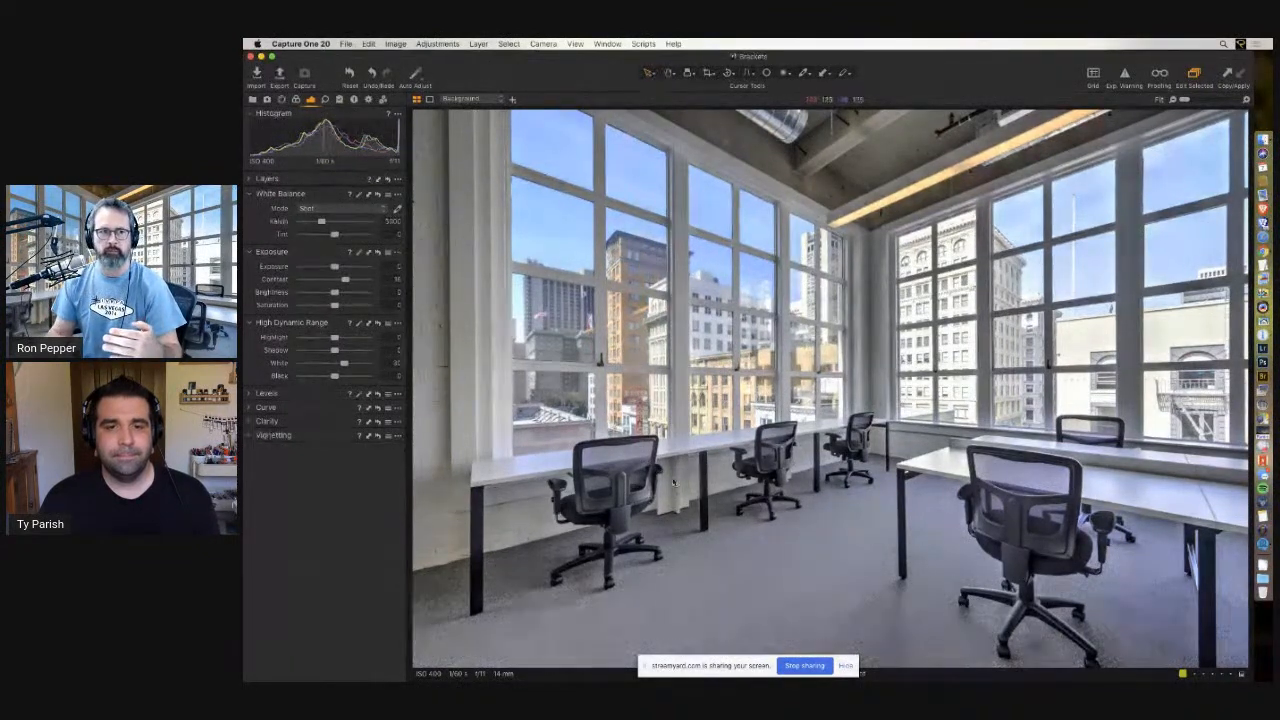
pyautogui.moveTo(335, 378); pyautogui.dragTo(345, 378)
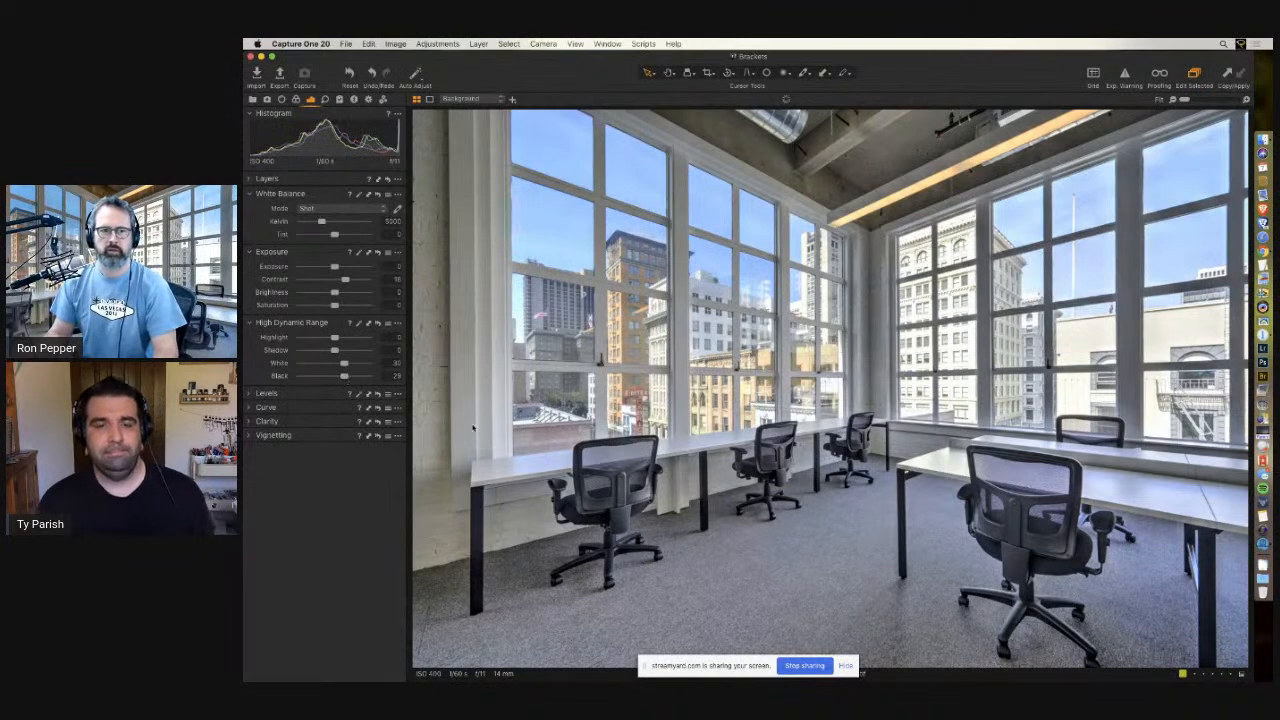
pyautogui.moveTo(345, 378); pyautogui.dragTo(354, 378)
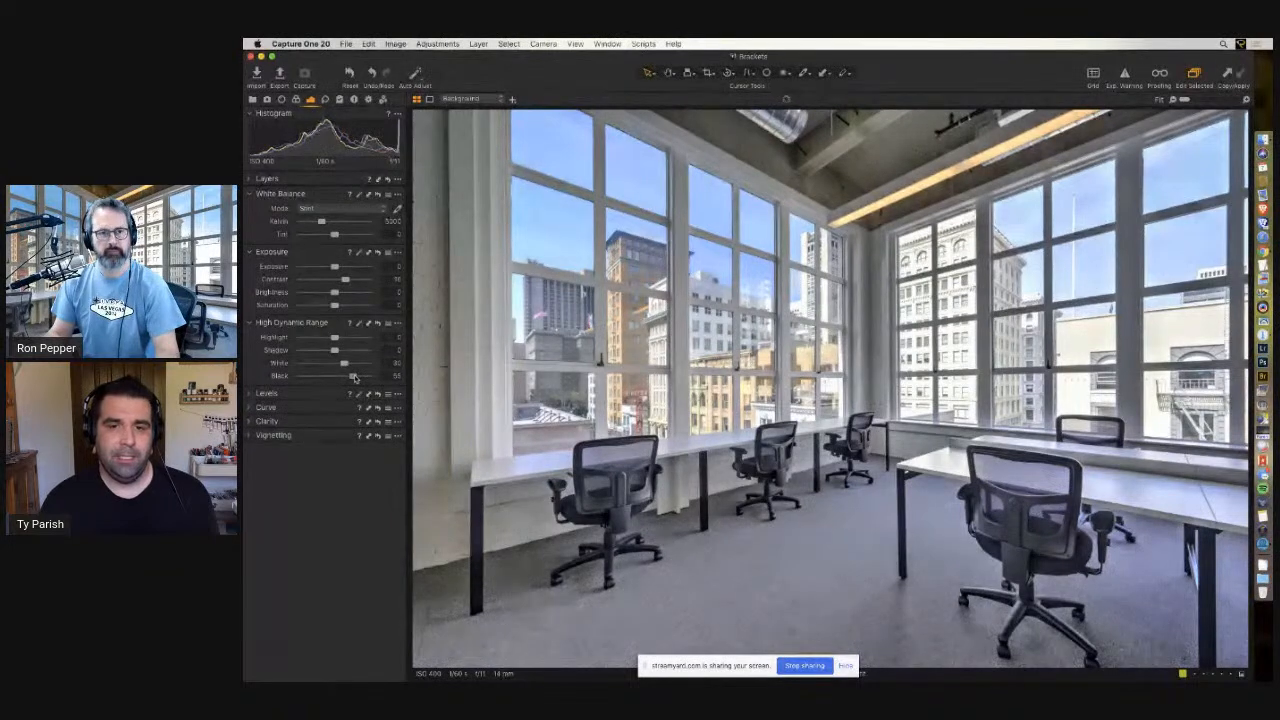
pyautogui.moveTo(351, 376); pyautogui.dragTo(348, 376)
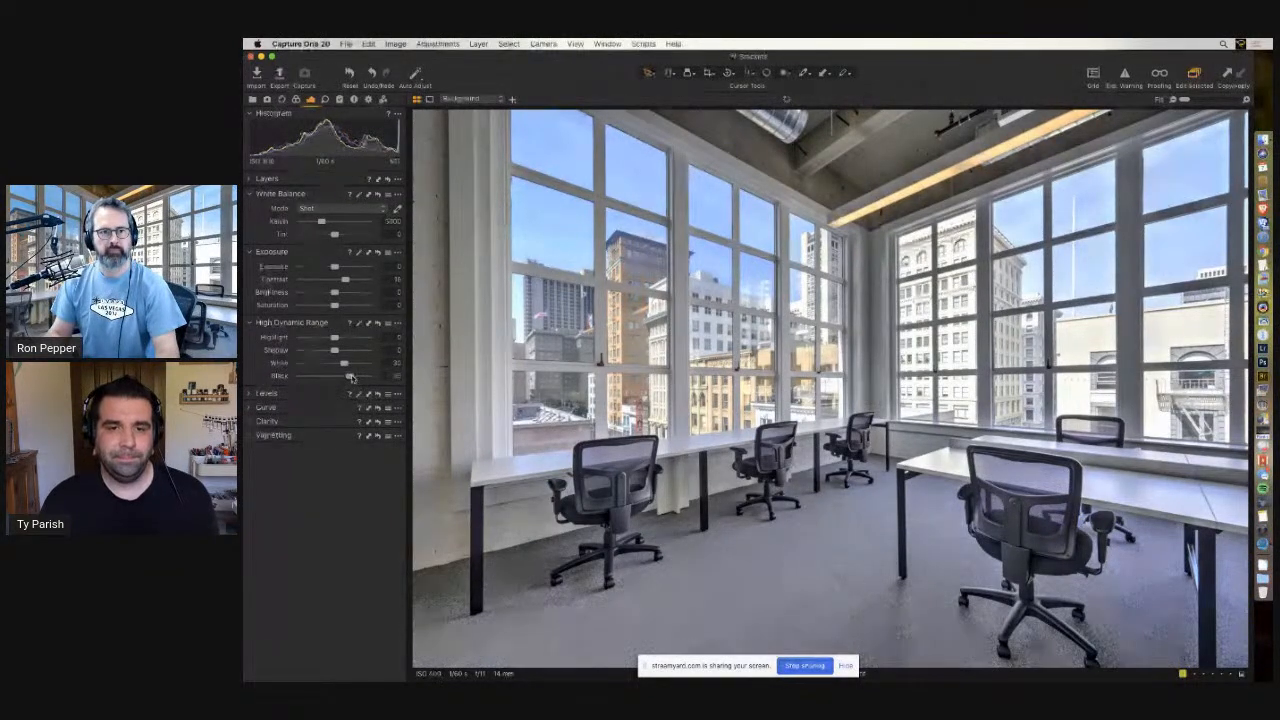
pyautogui.moveTo(336, 351); pyautogui.dragTo(325, 352)
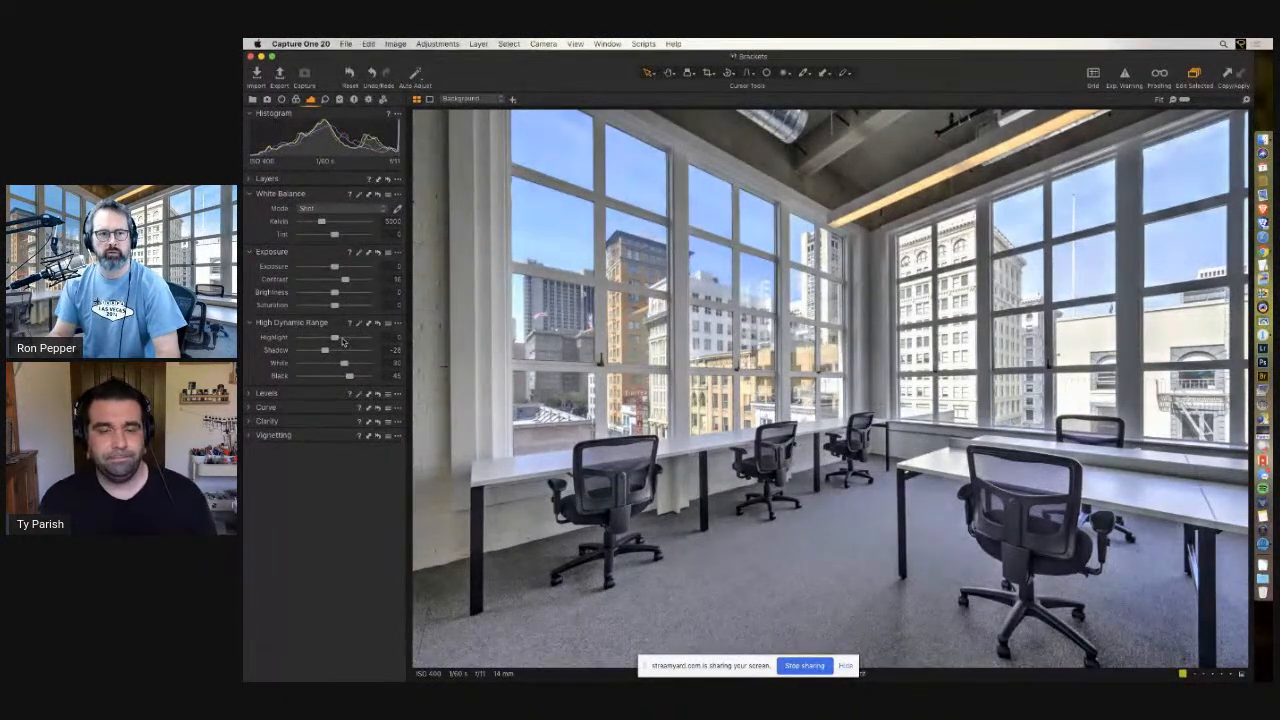
# Open the single office exposure _RP89686.nef in the large viewer and set Highlight to -100 and Shadow to 100
pyautogui.press('alt+super+v')
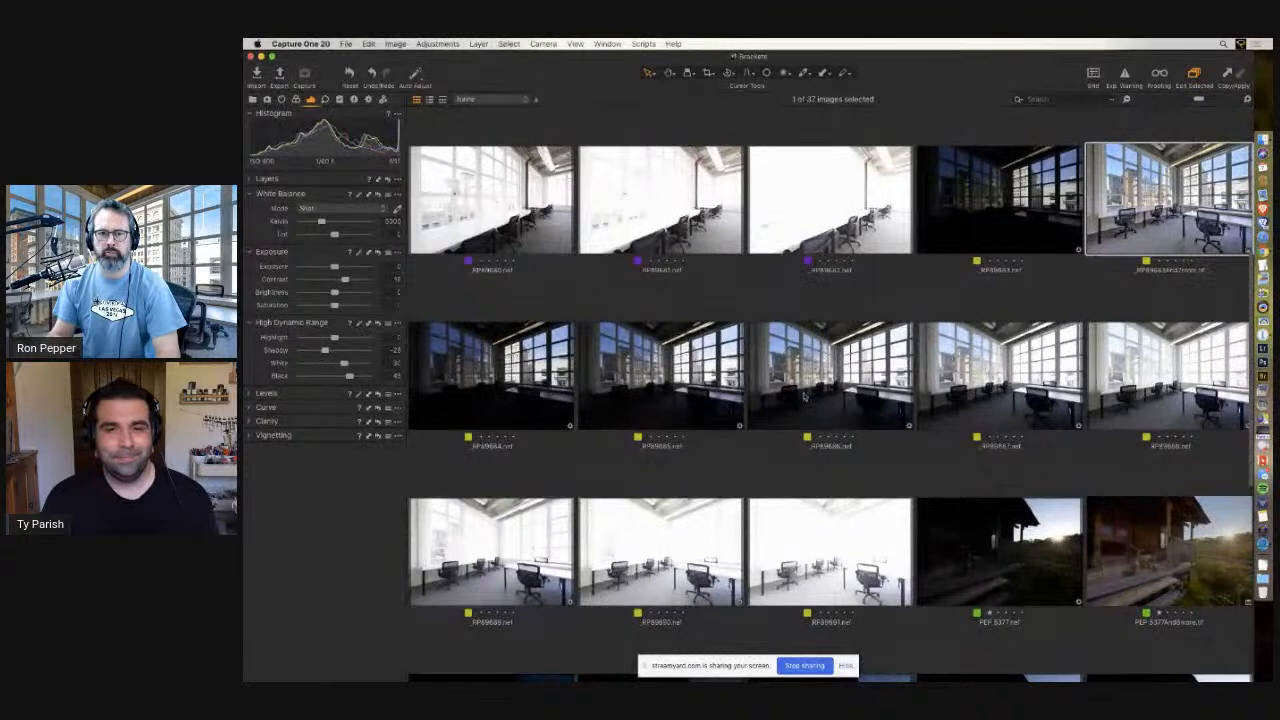
pyautogui.doubleClick(835, 373)
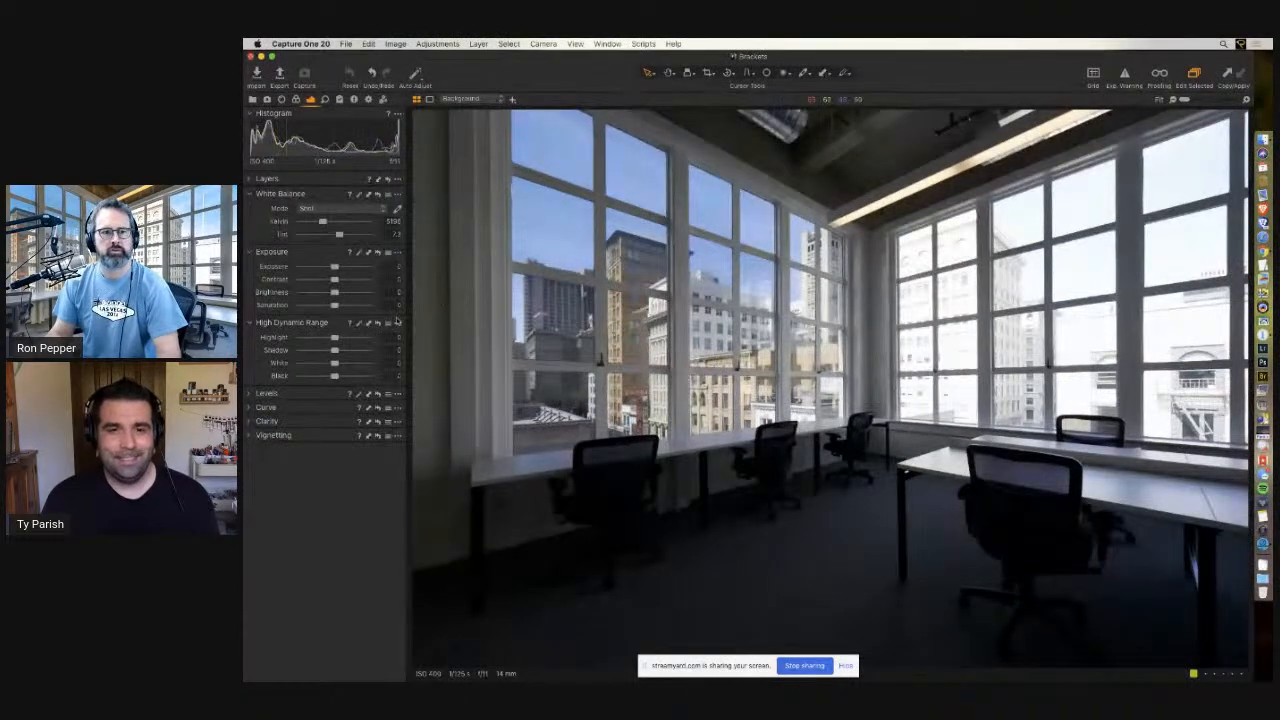
pyautogui.moveTo(335, 340); pyautogui.dragTo(250, 336)
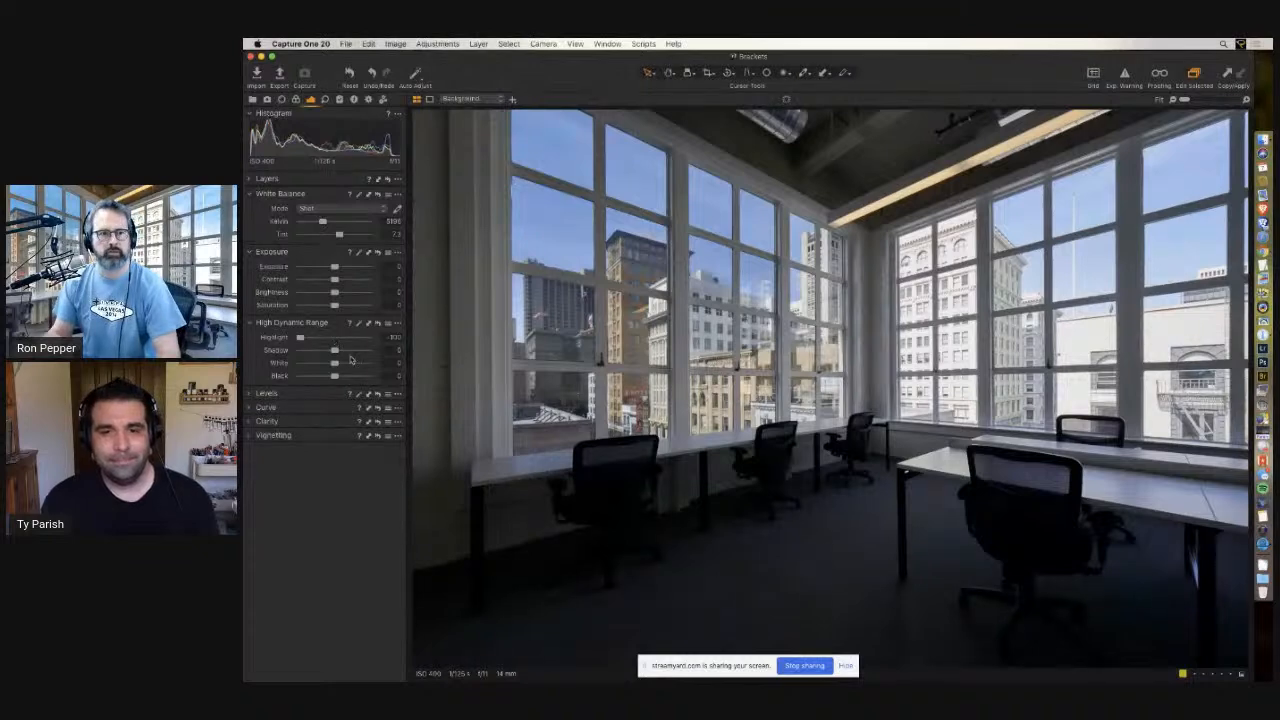
pyautogui.moveTo(335, 351); pyautogui.dragTo(357, 352)
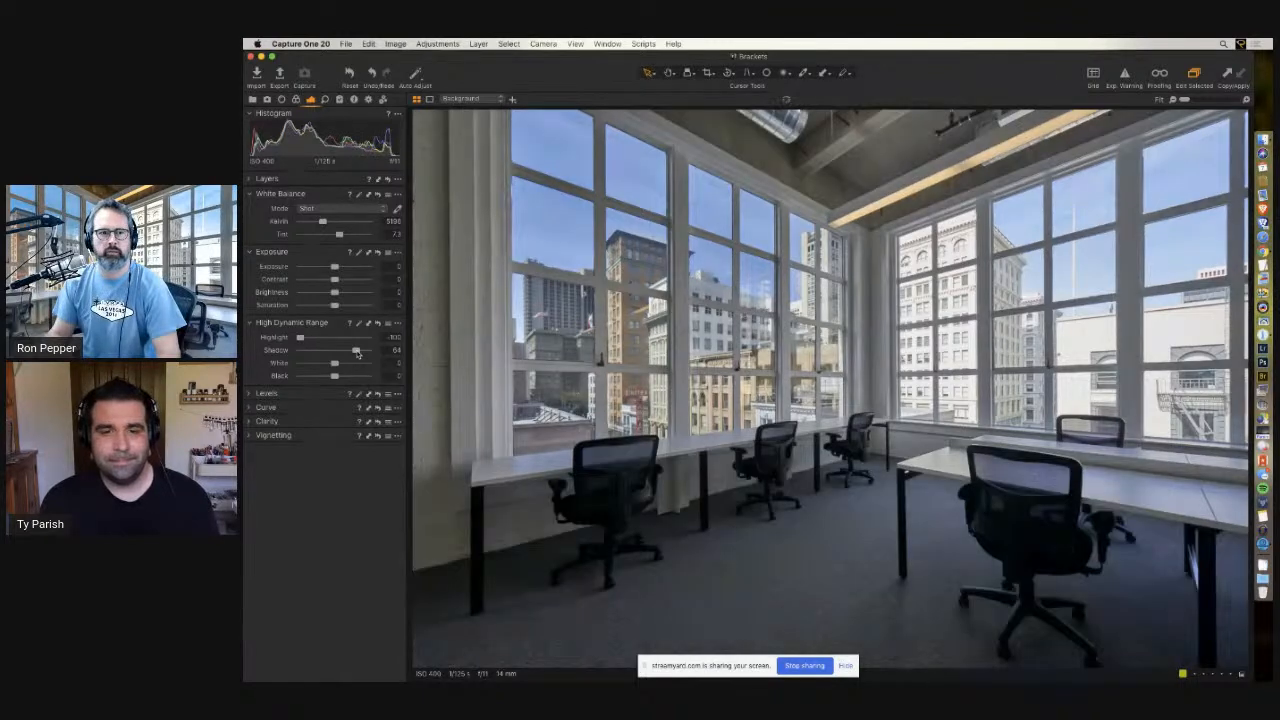
pyautogui.moveTo(357, 352); pyautogui.dragTo(368, 356)
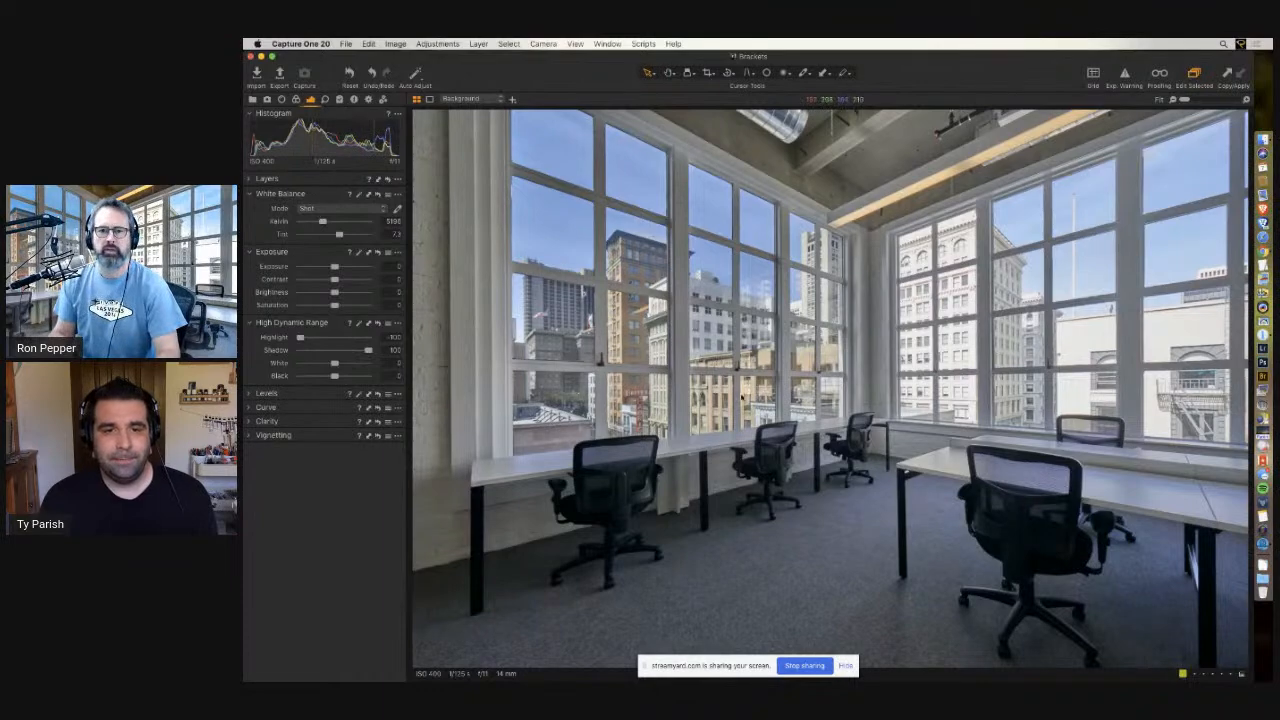
# Compare the adjusted single exposure with the merged HDR image among the thumbnails, and reopen the single exposure in the large viewer
pyautogui.press('super+alt+v')
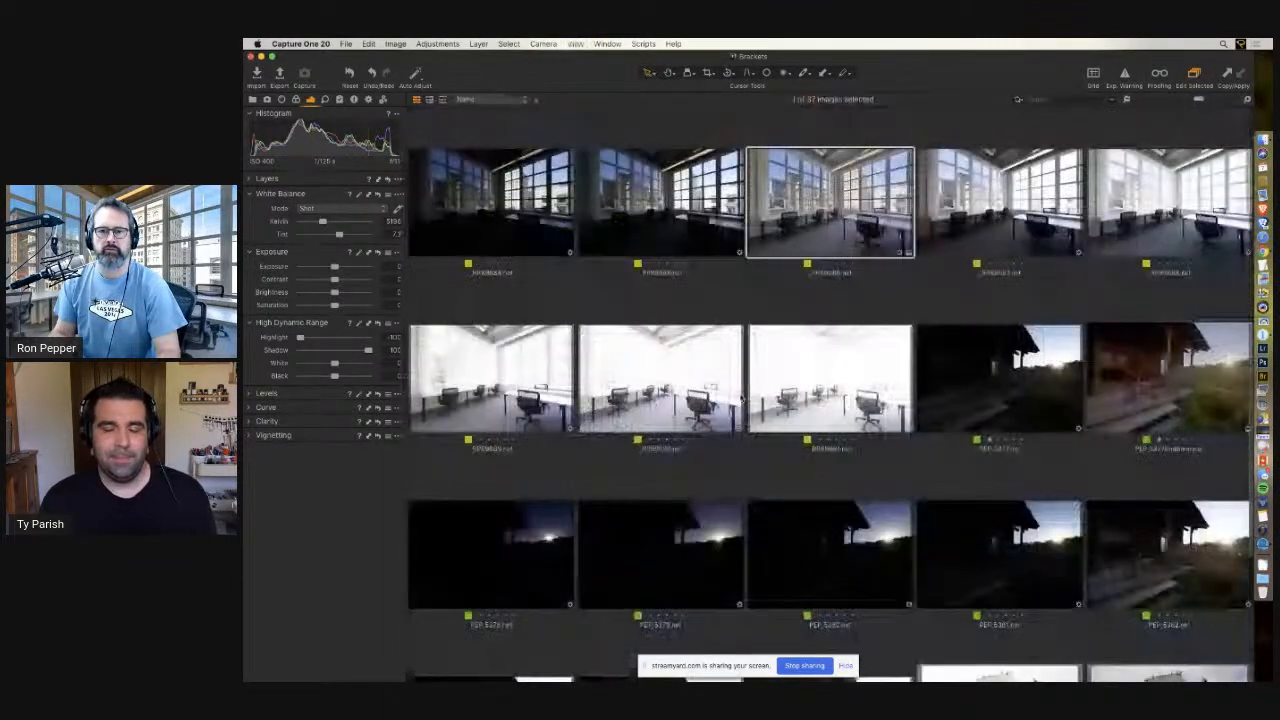
pyautogui.scroll(2, 744, 404)
pyautogui.scroll(3, 744, 404)
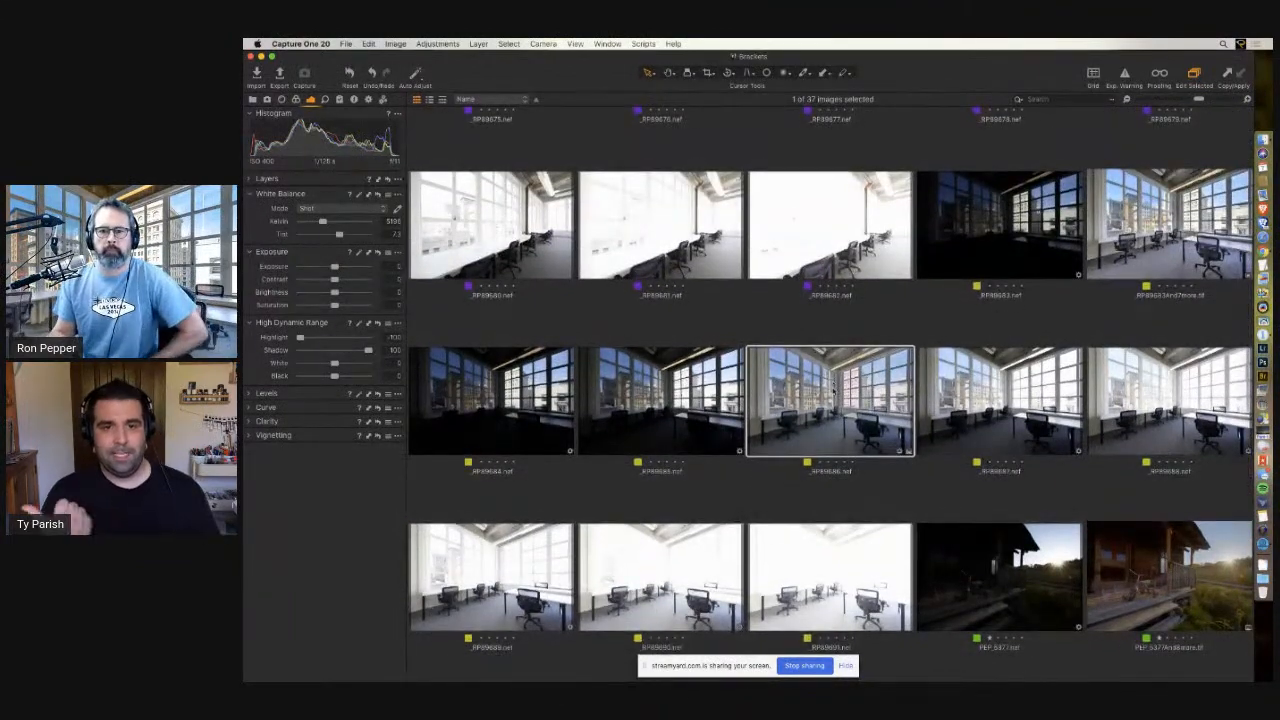
pyautogui.doubleClick(833, 393)
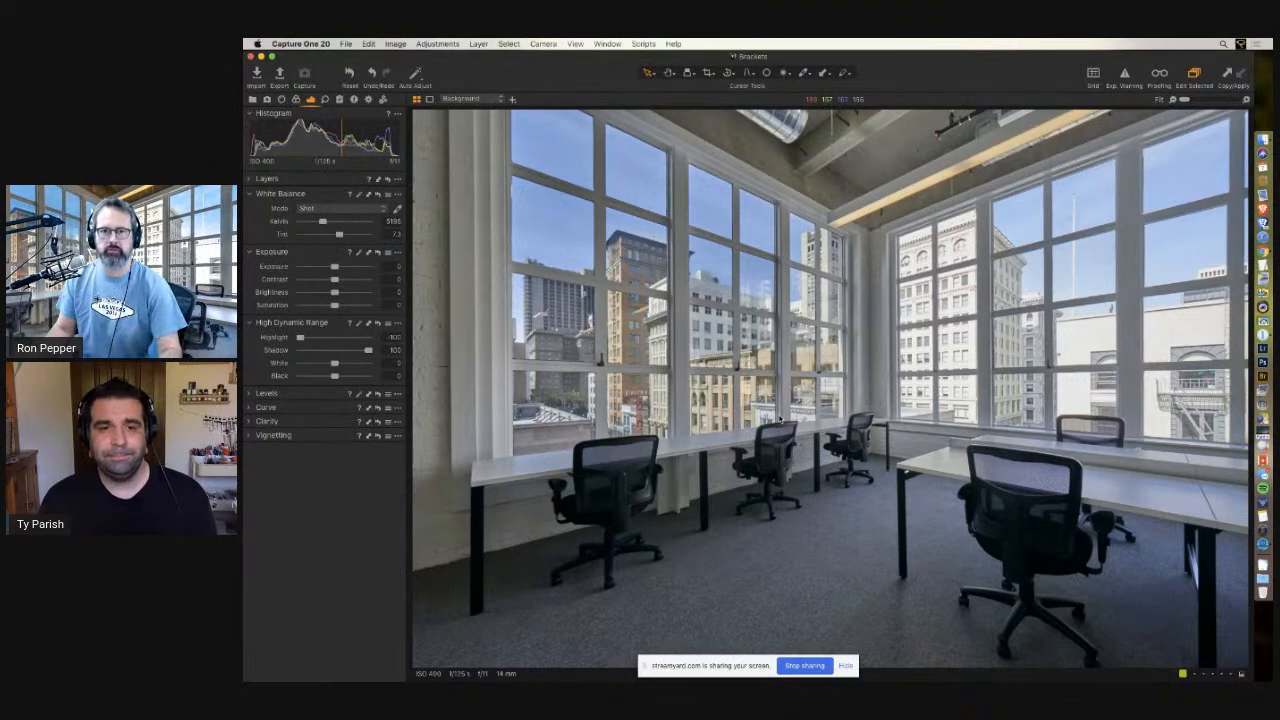
# Return to the thumbnail grid, look through the bracket sets and end the screen sharing
pyautogui.press('super+alt+n')
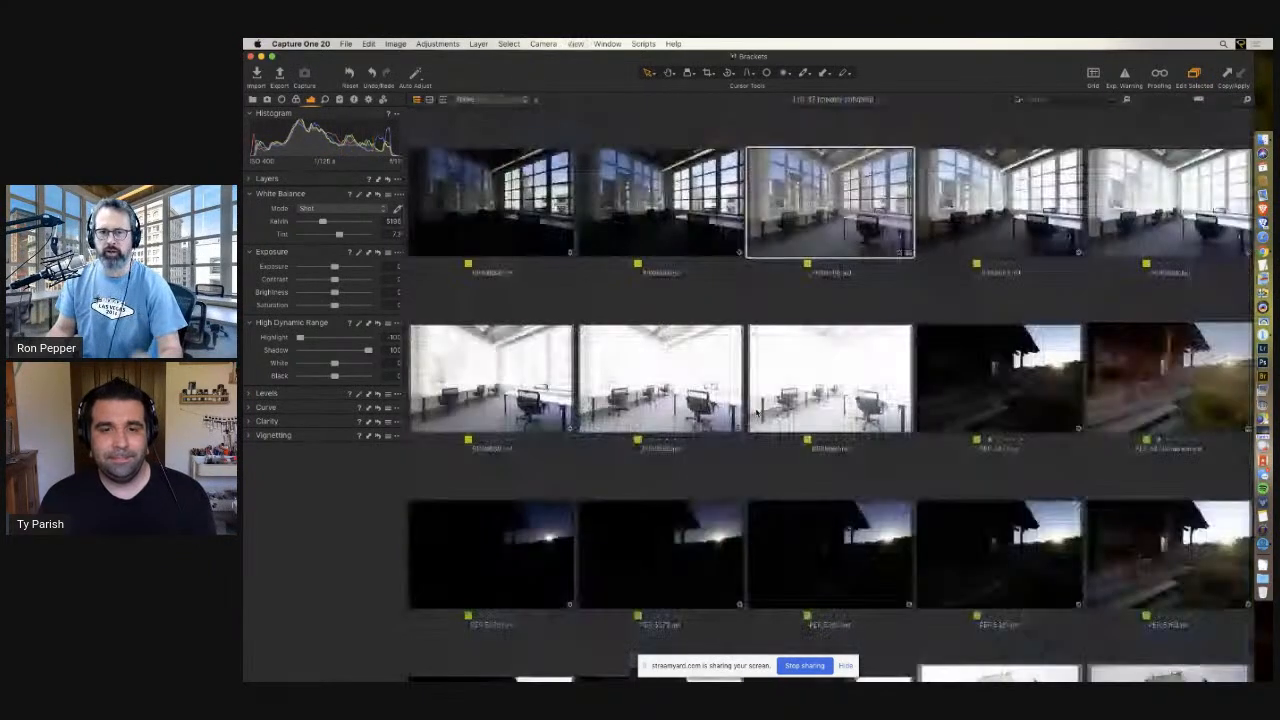
pyautogui.scroll(1, 801, 429)
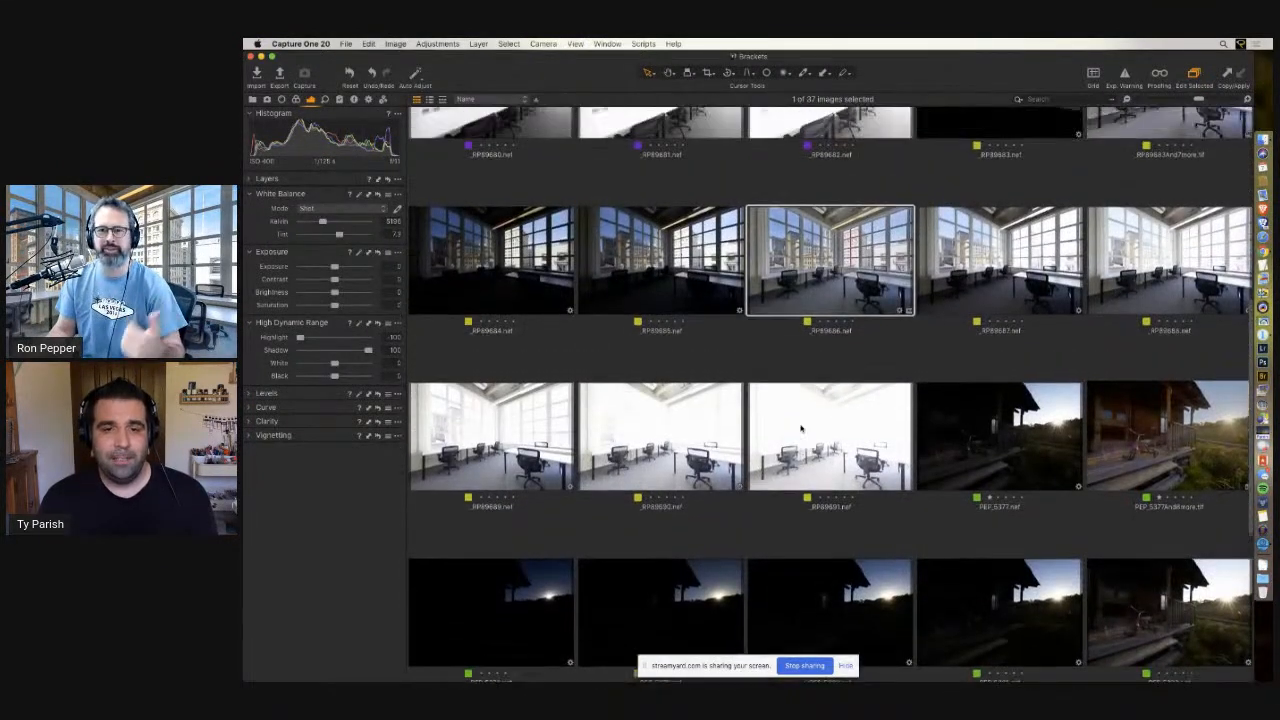
pyautogui.scroll(7, 801, 429)
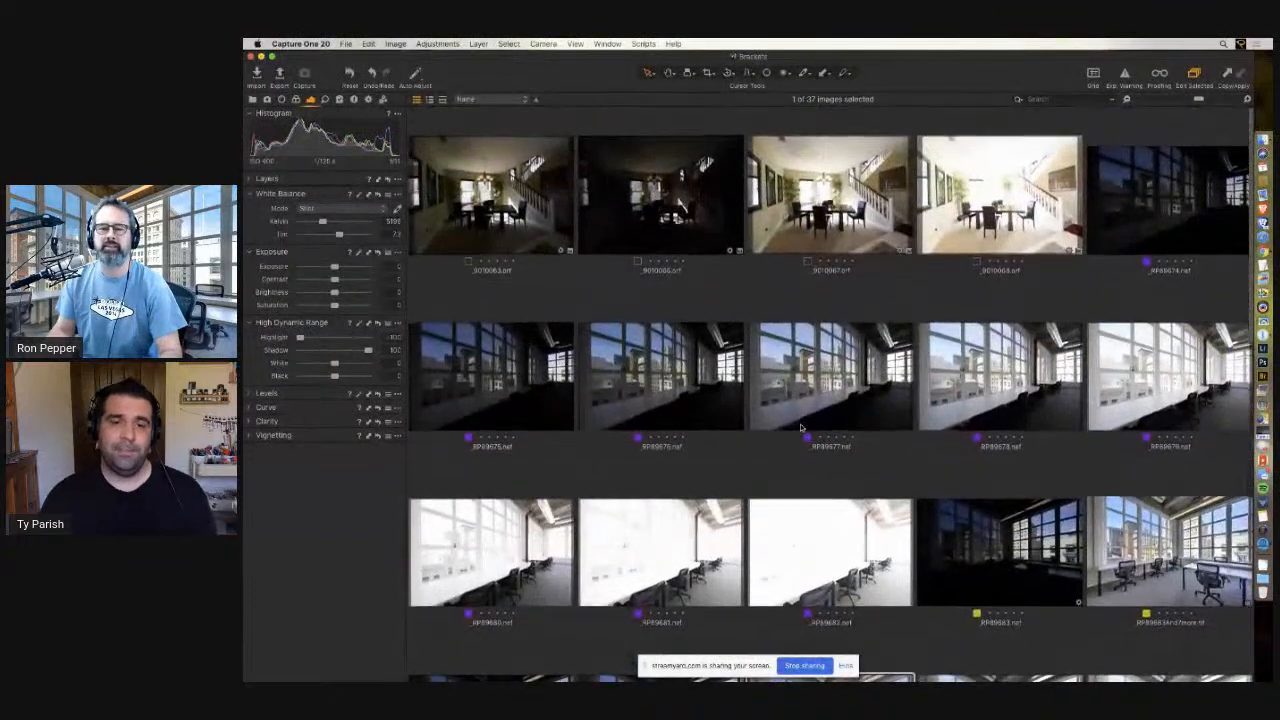
pyautogui.scroll(-11, 801, 429)
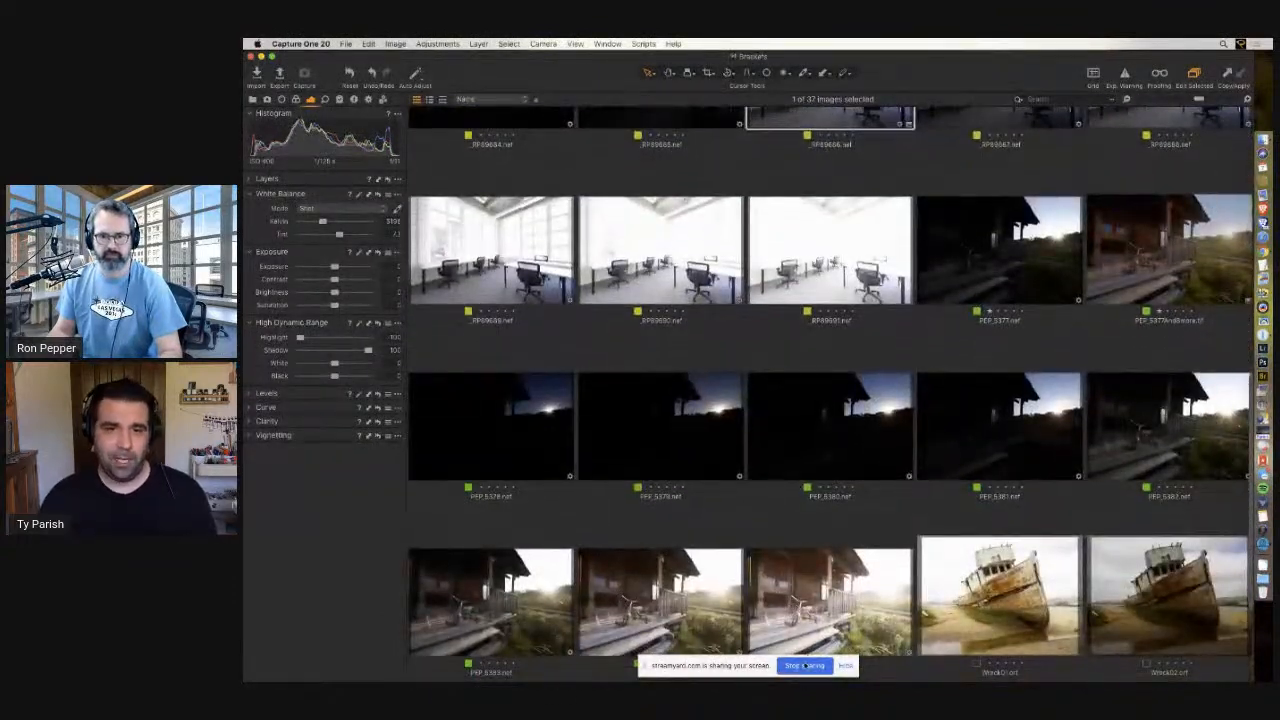
pyautogui.click(806, 665)
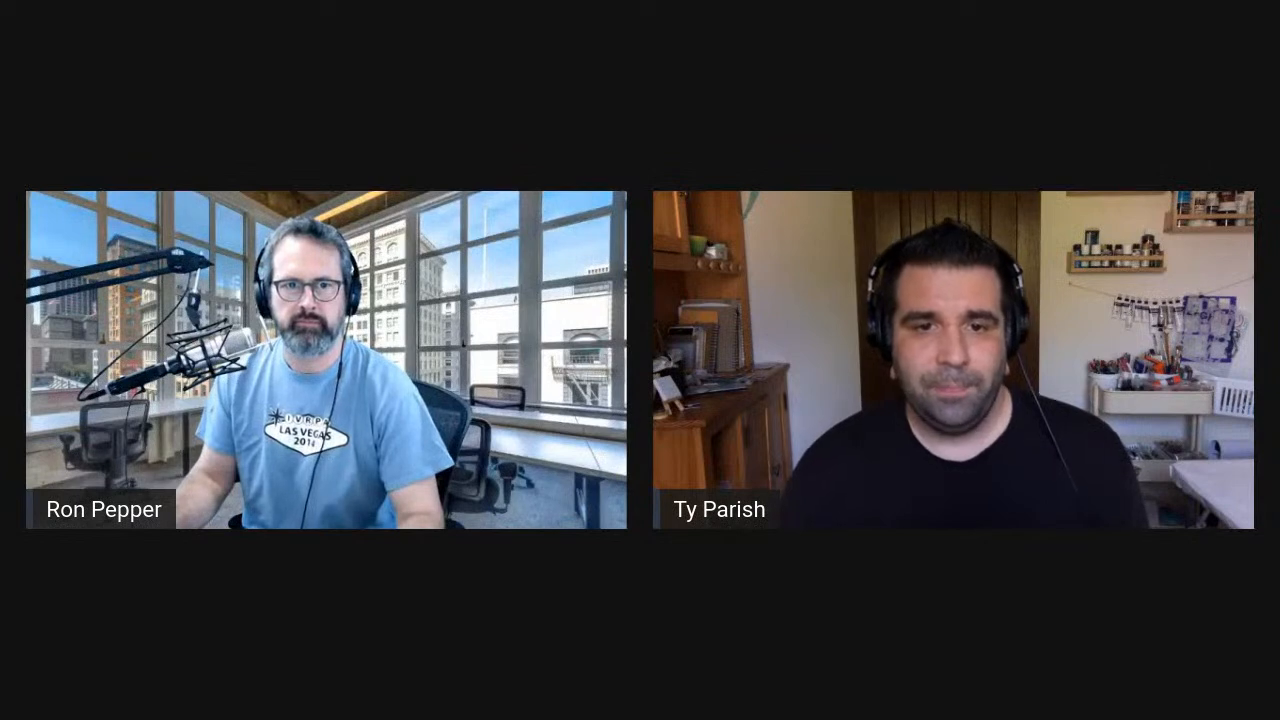